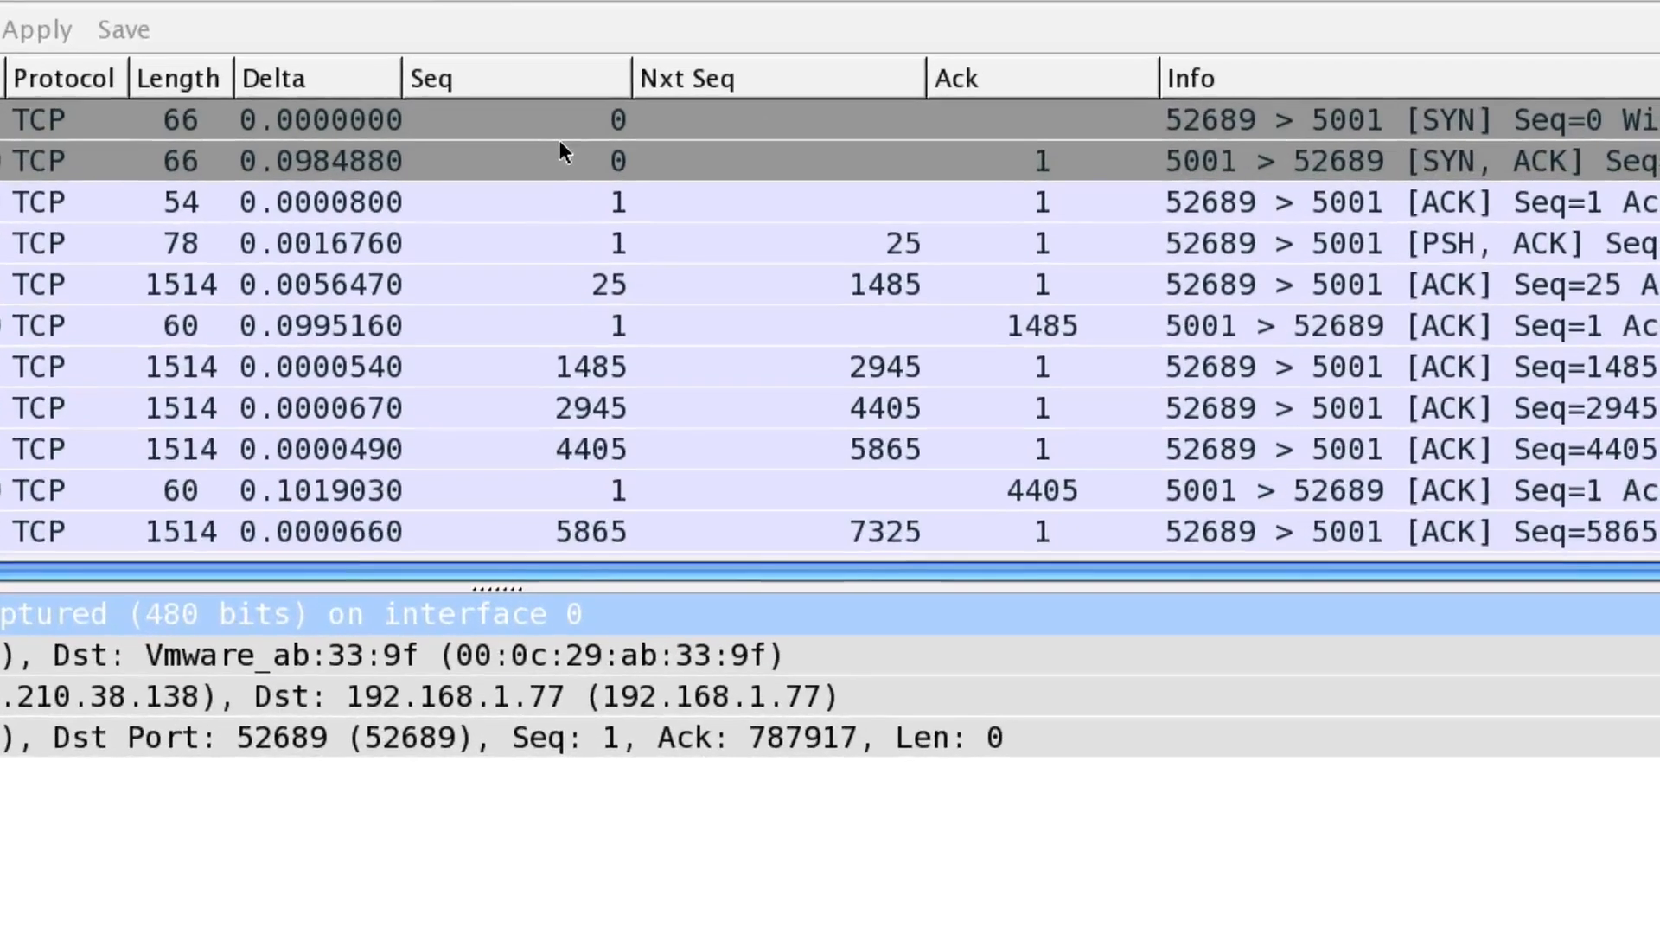
- Select the opening SYN packet and its SYN, ACK reply to check the handshake's delta time
{"action": "left_click", "coordinate": [355, 122]}
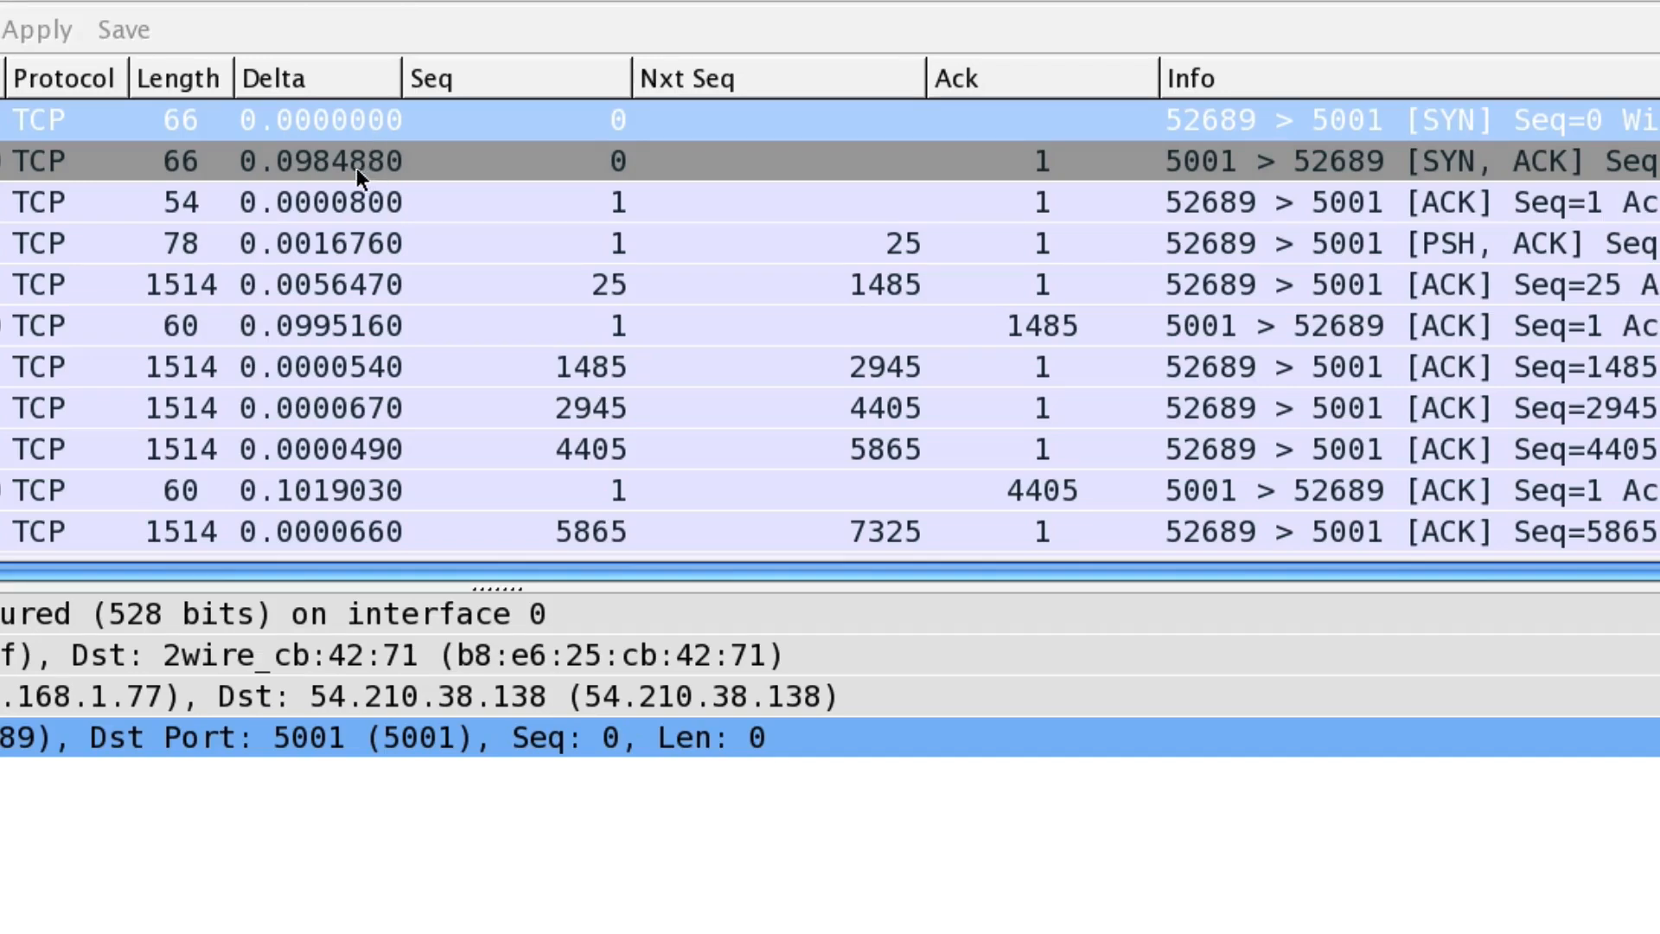
{"action": "left_click", "coordinate": [358, 167]}
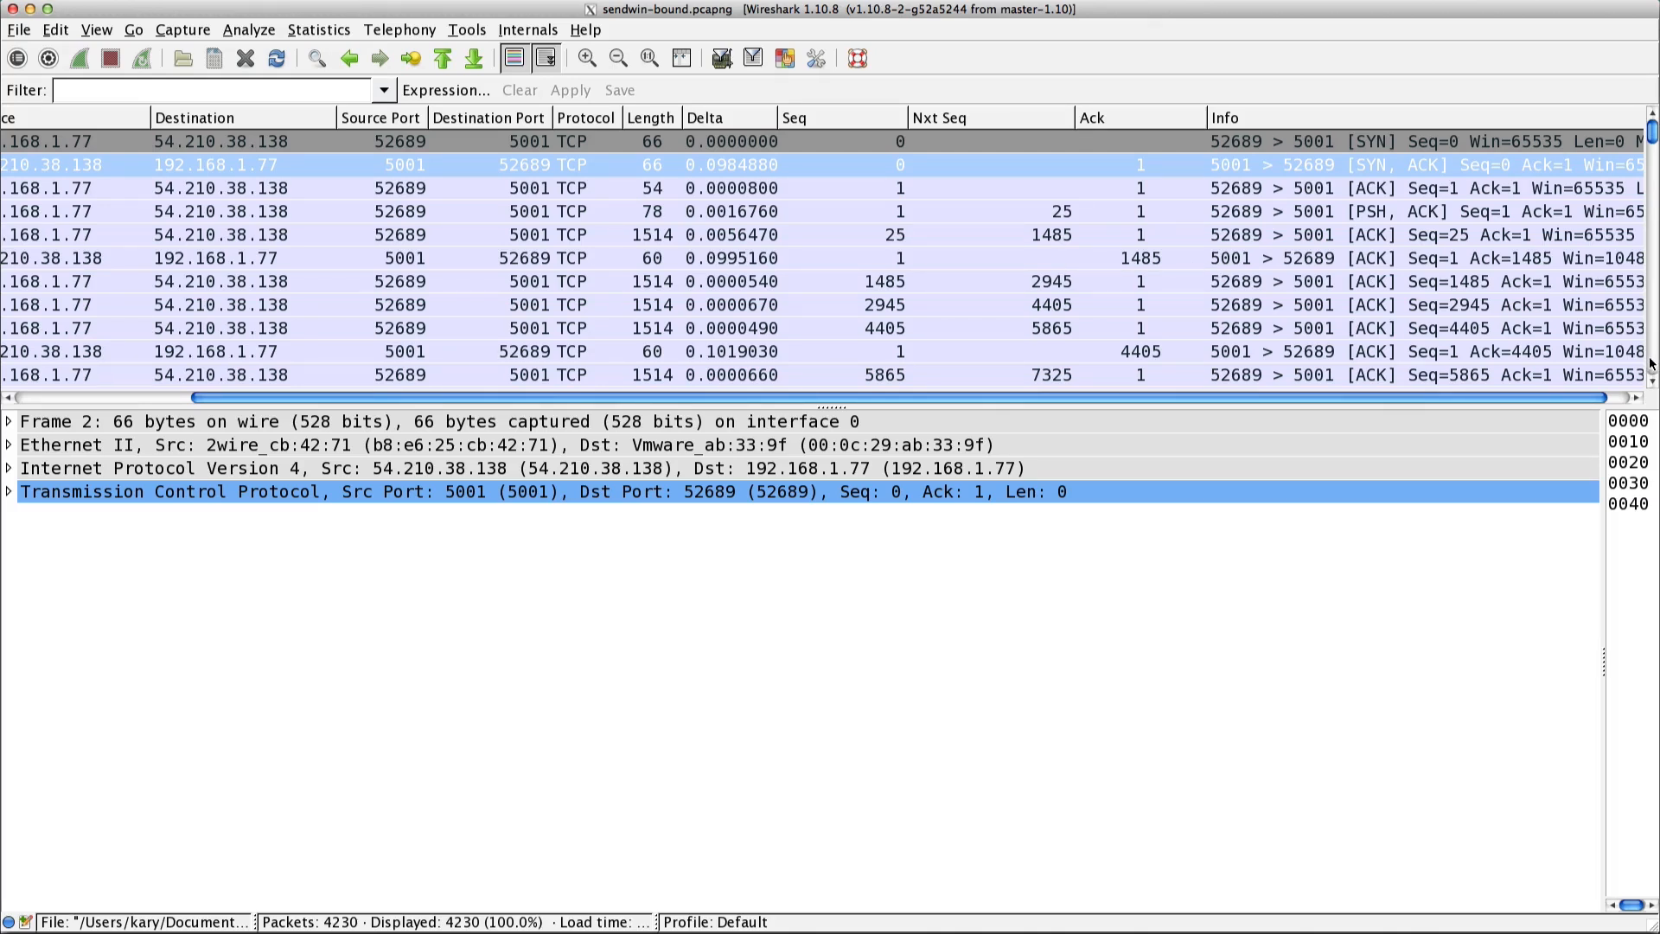
- Open the tcptrace time-sequence graph for a data packet sent by 192.168.1.77 and enlarge the graph window
{"action": "scroll", "coordinate": [1651, 363], "scroll_direction": "down", "scroll_amount": 7}
{"action": "left_click", "coordinate": [933, 291]}
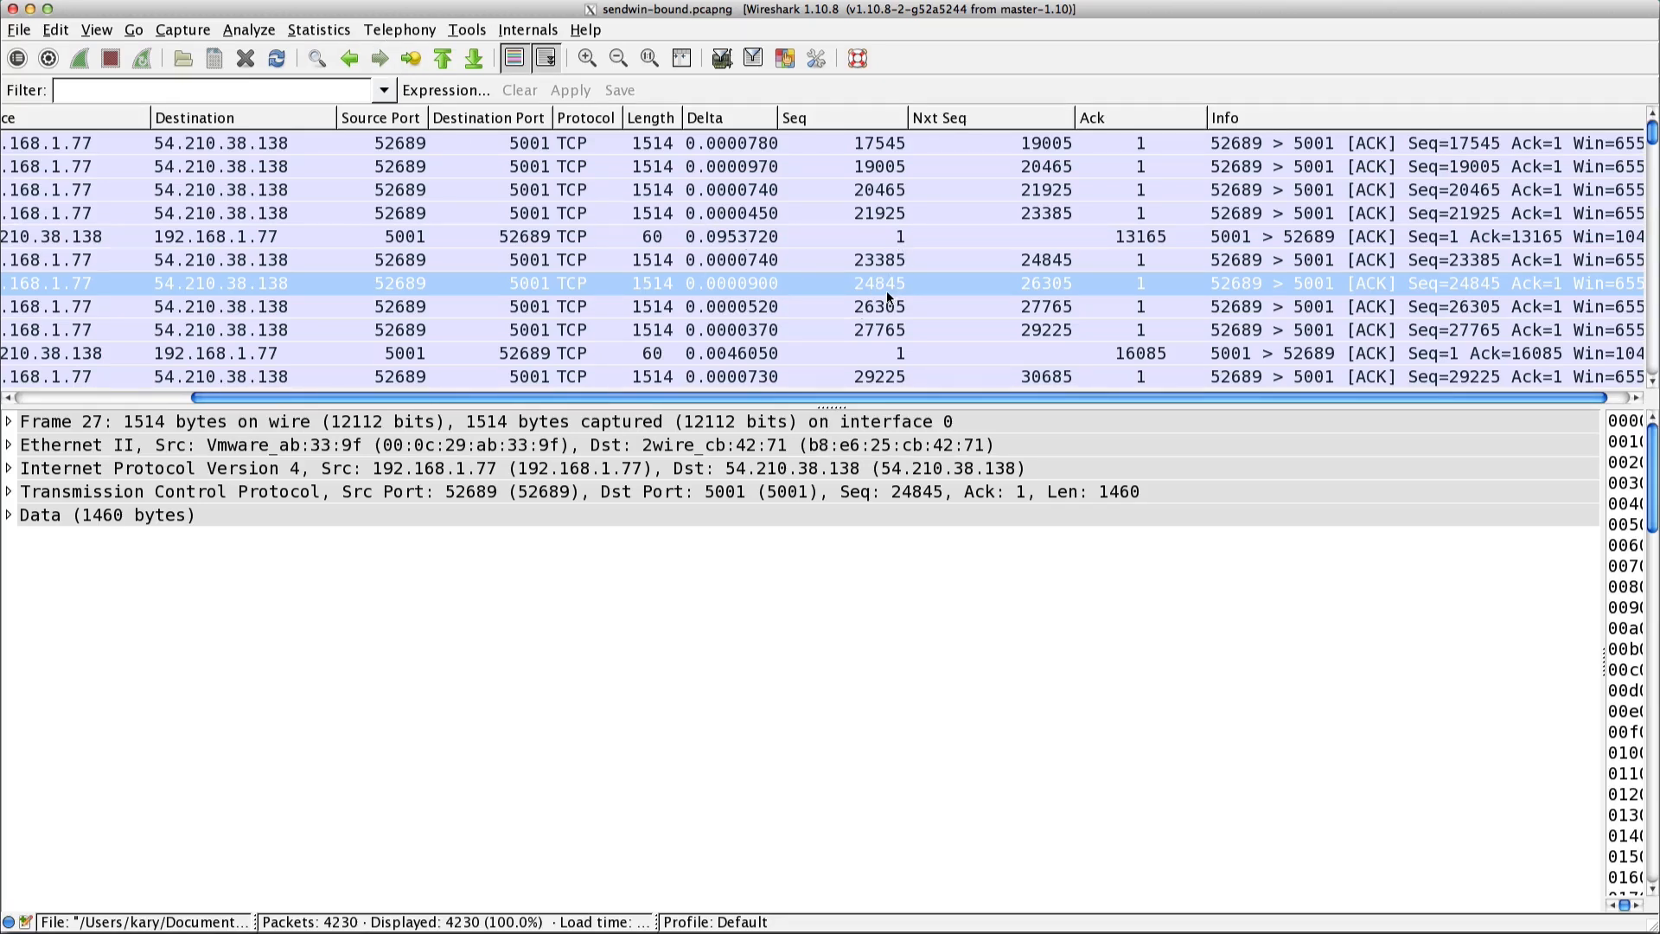
{"action": "left_click", "coordinate": [320, 30]}
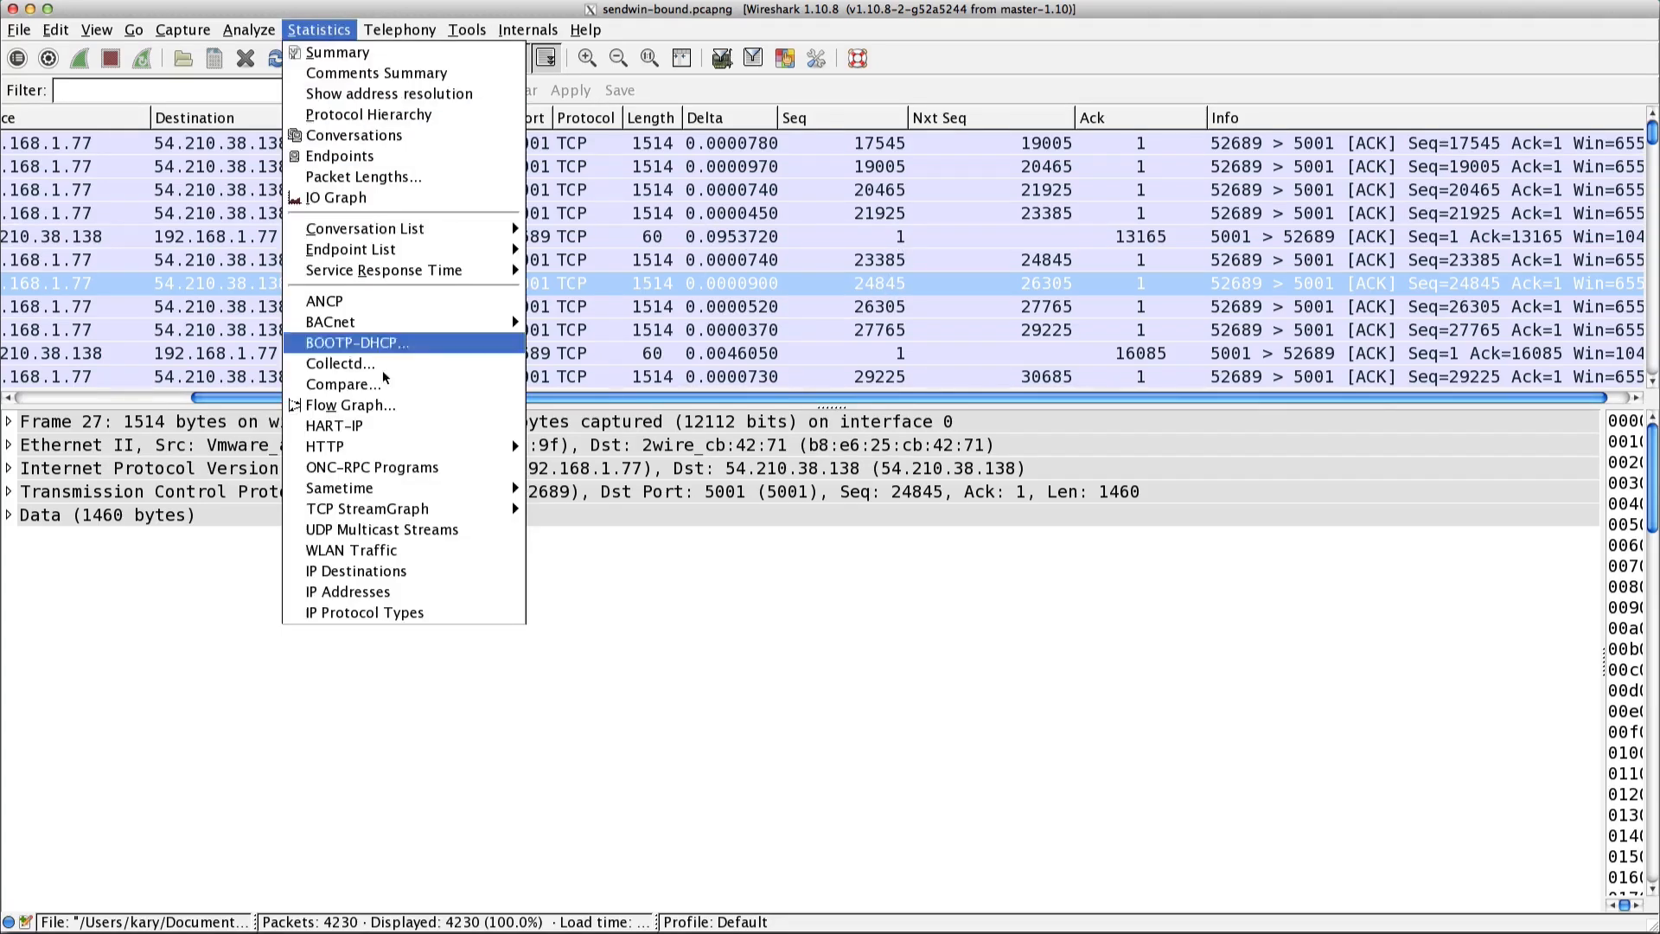
{"action": "mouse_move", "coordinate": [405, 510]}
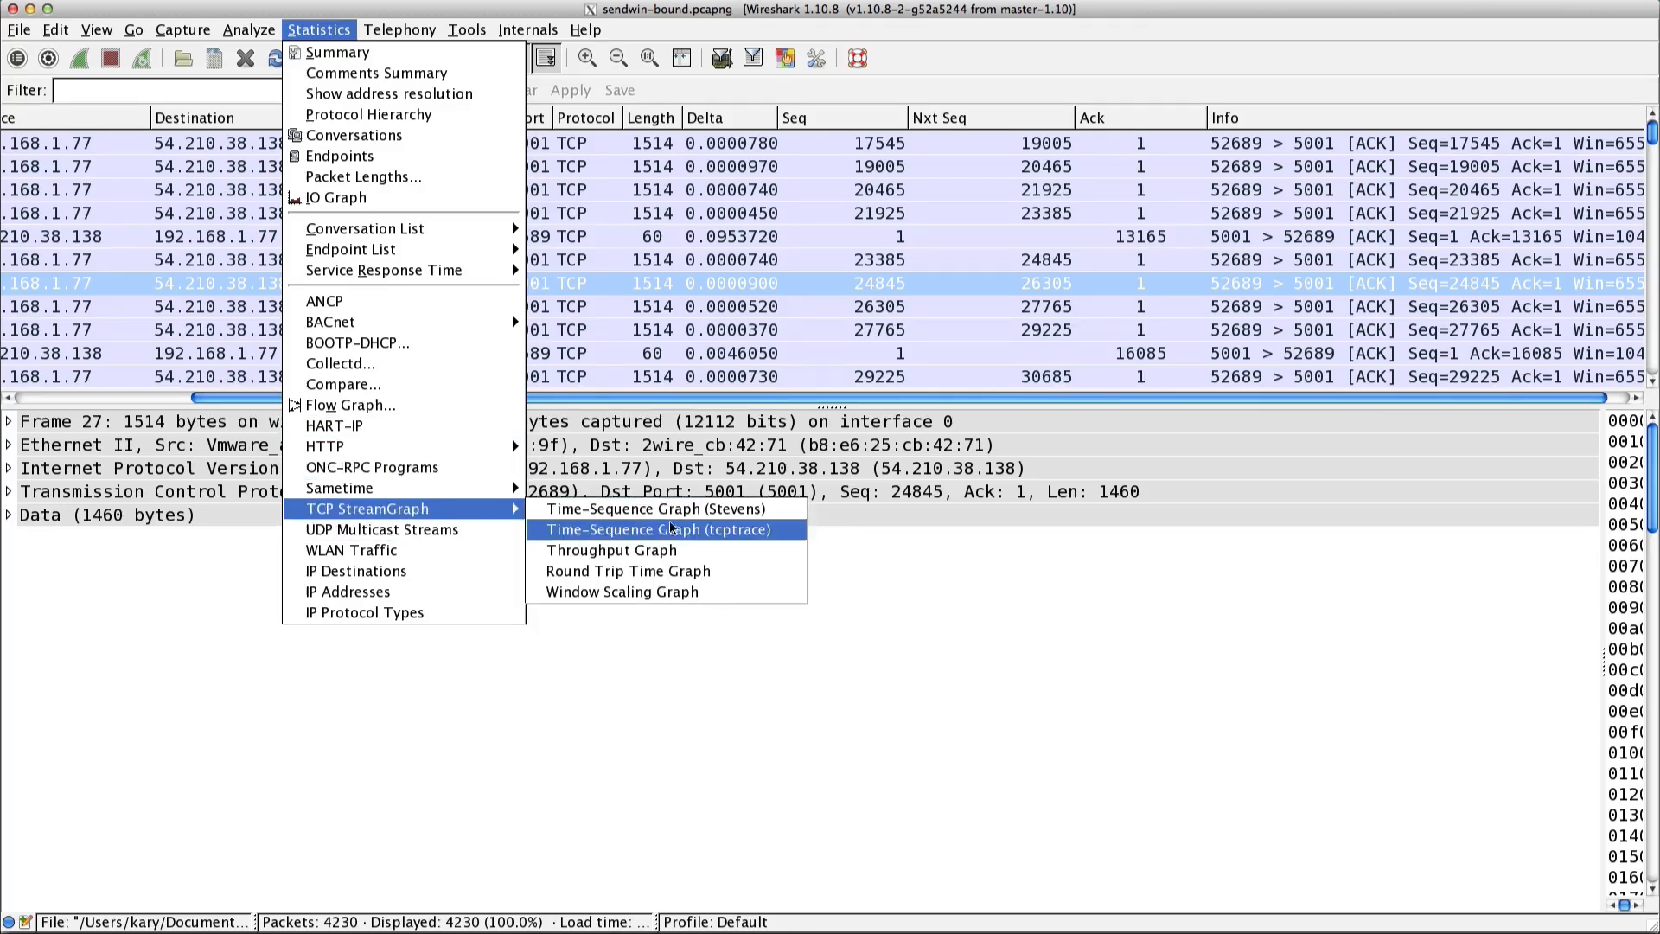
{"action": "left_click", "coordinate": [689, 531]}
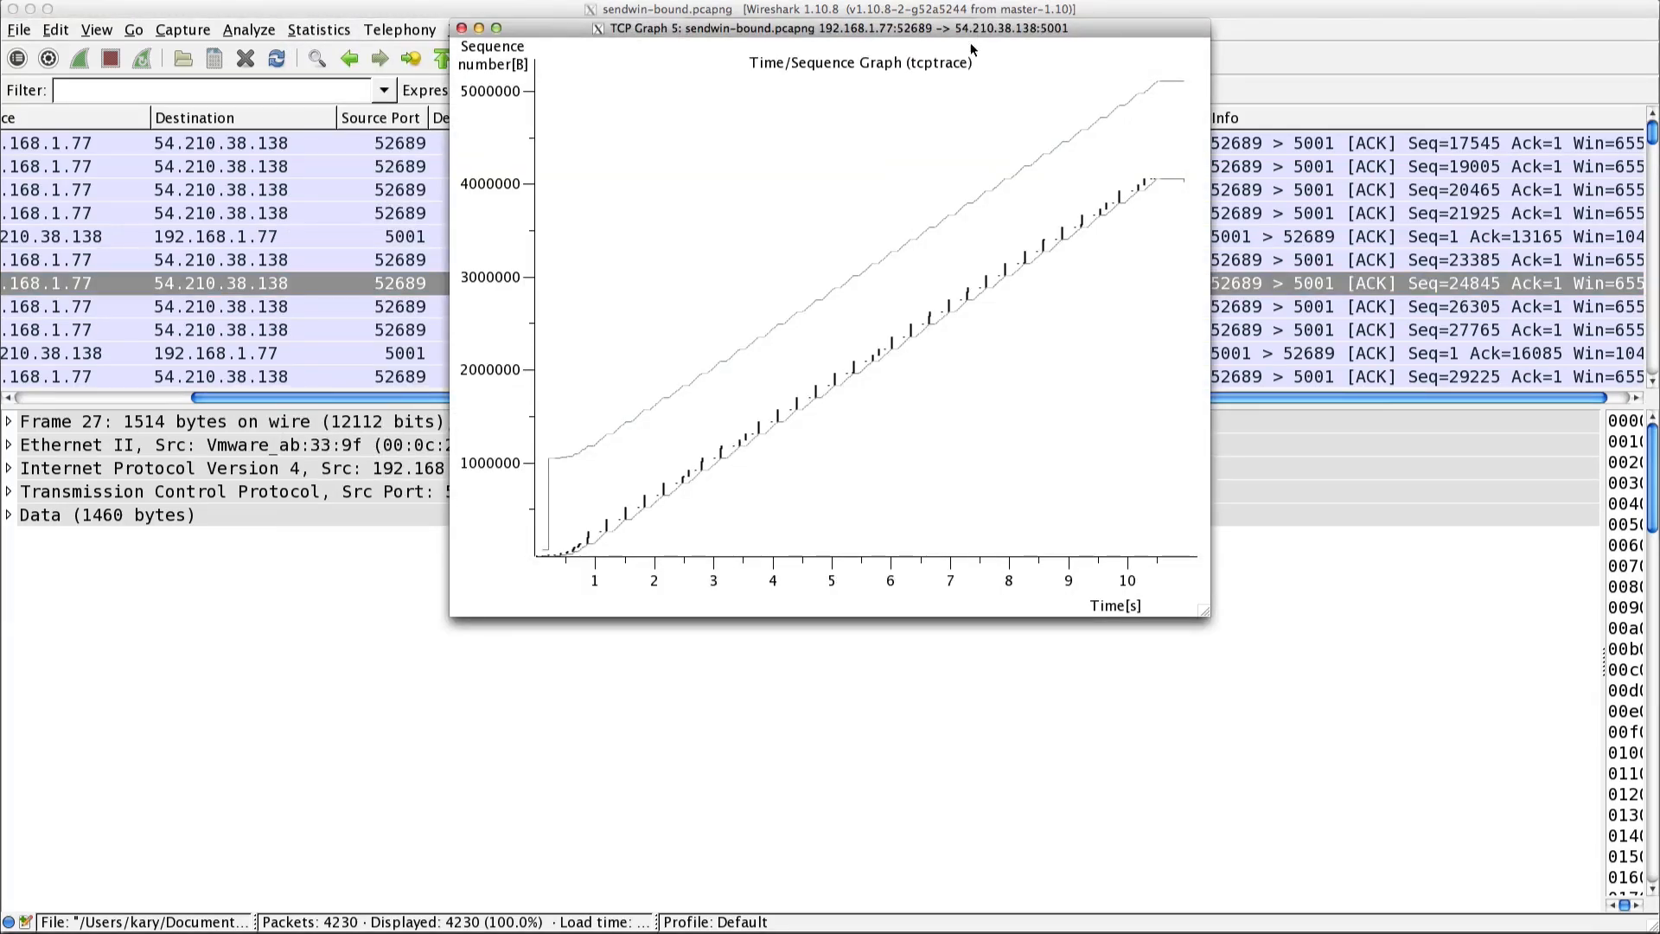
{"action": "left_click_drag", "start_coordinate": [973, 30], "coordinate": [839, 21]}
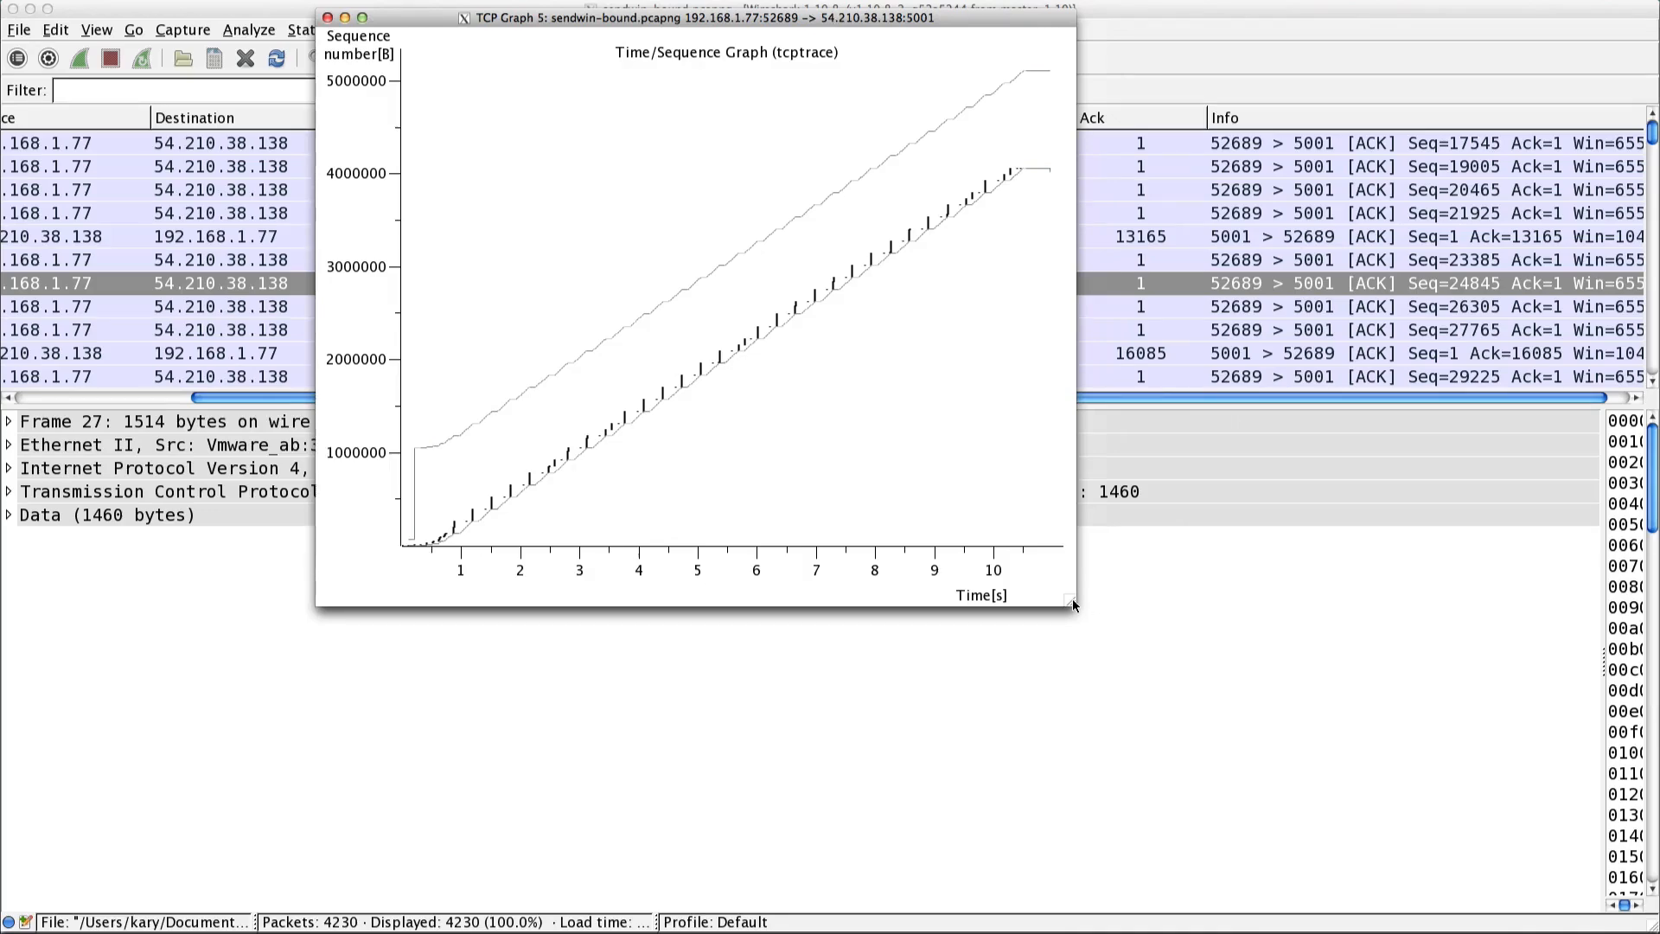
{"action": "left_click_drag", "start_coordinate": [1075, 606], "coordinate": [1316, 736]}
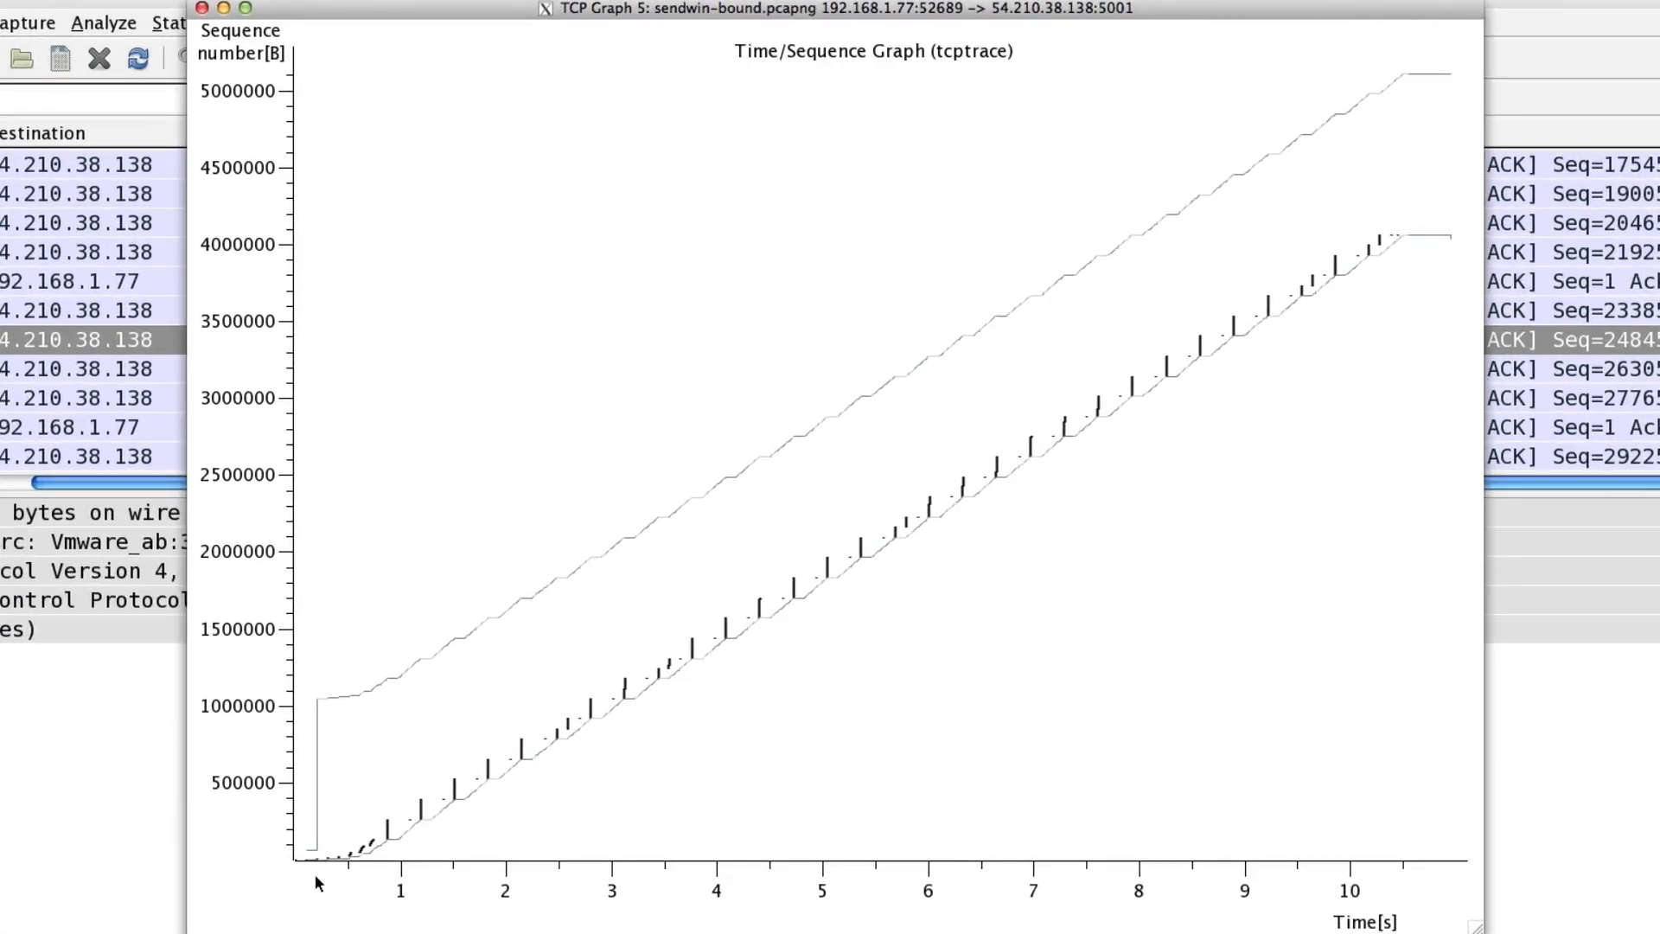
- Inspect the bursts in the time-sequence graph and select the first packet of the burst near 0.87 s
{"action": "scroll", "coordinate": [330, 860], "scroll_direction": "up", "scroll_amount": 8}
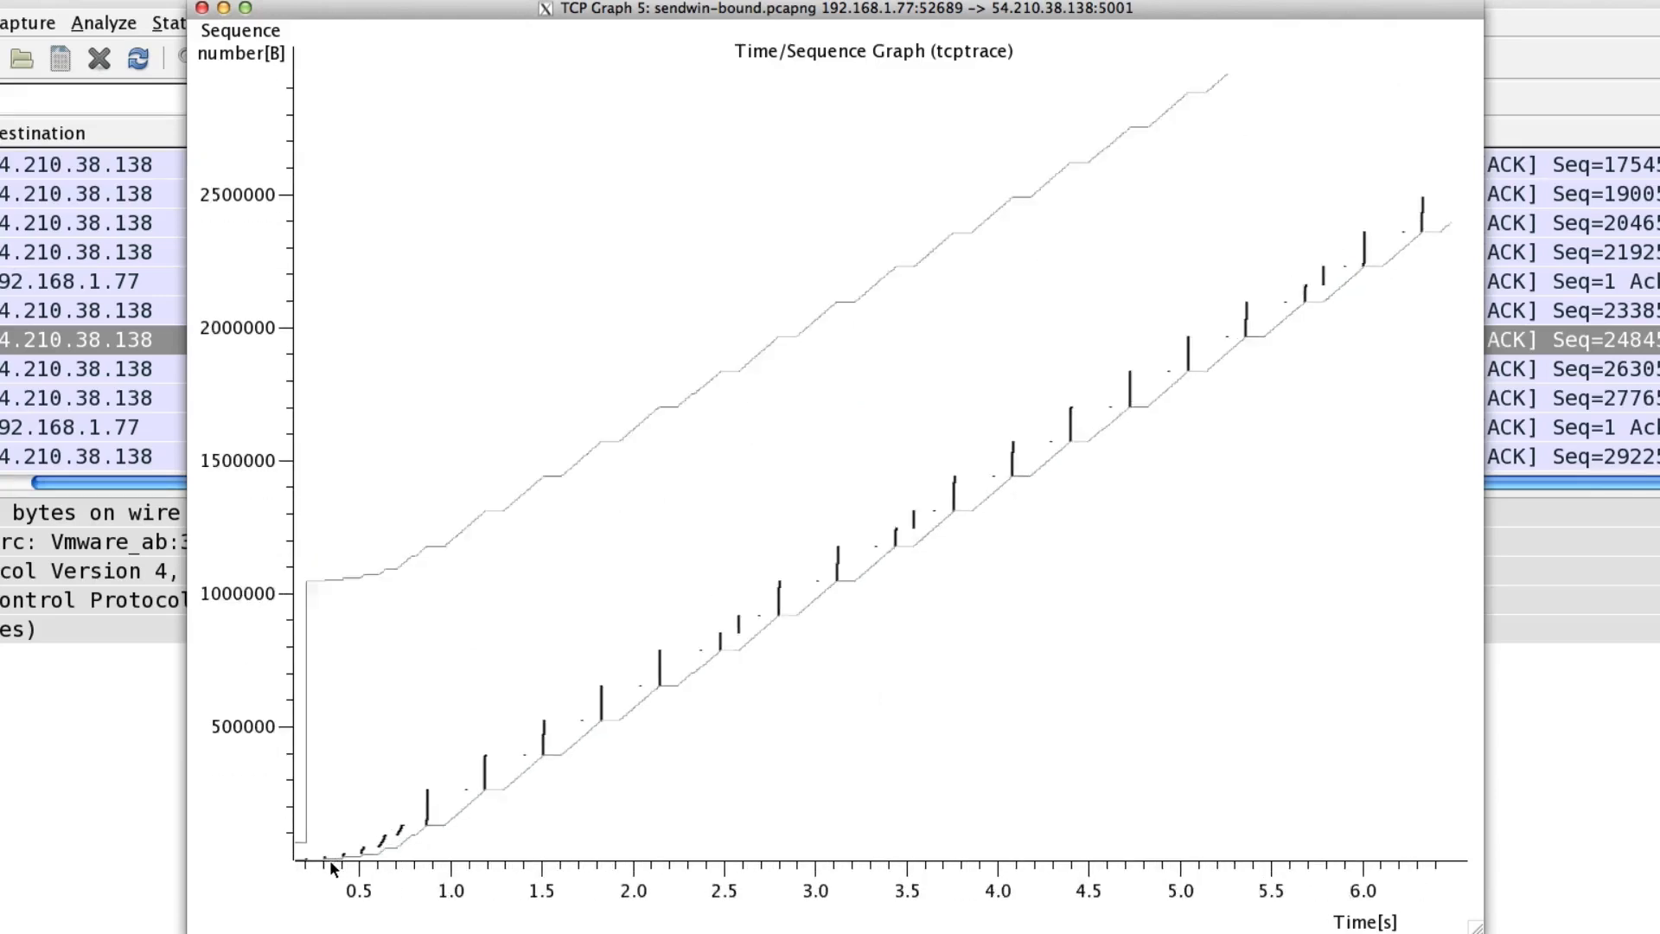
{"action": "scroll", "coordinate": [329, 859], "scroll_direction": "up", "scroll_amount": 2}
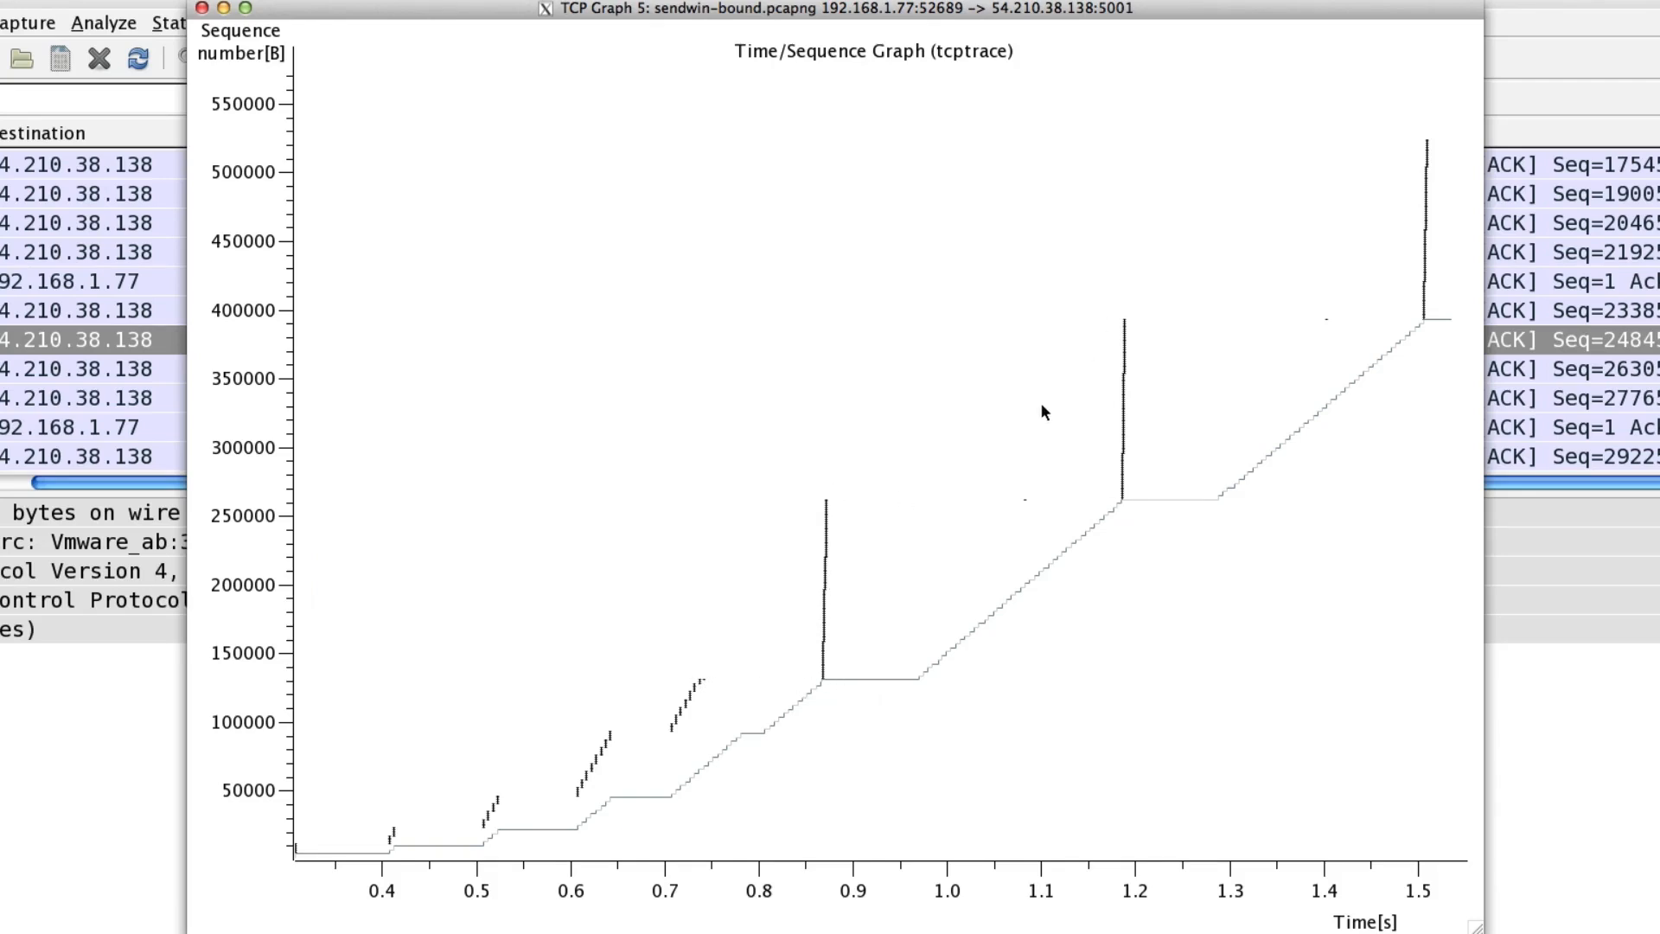
{"action": "left_click_drag", "start_coordinate": [1009, 393], "coordinate": [1005, 484]}
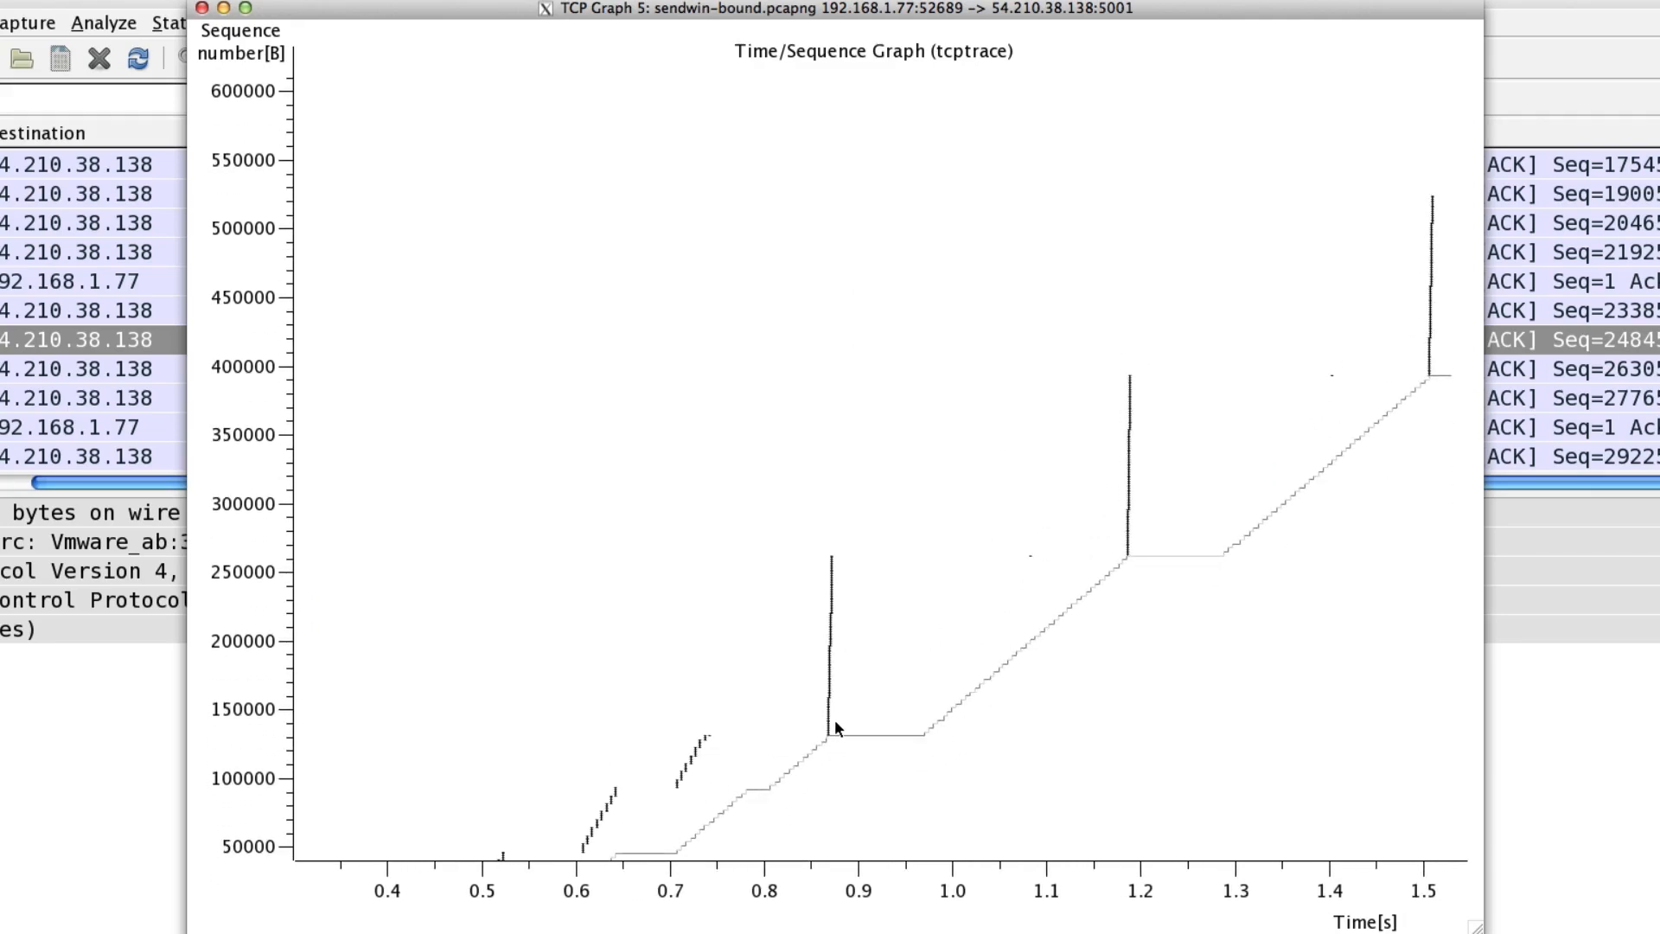
{"action": "scroll", "coordinate": [832, 719], "scroll_direction": "up", "scroll_amount": 6}
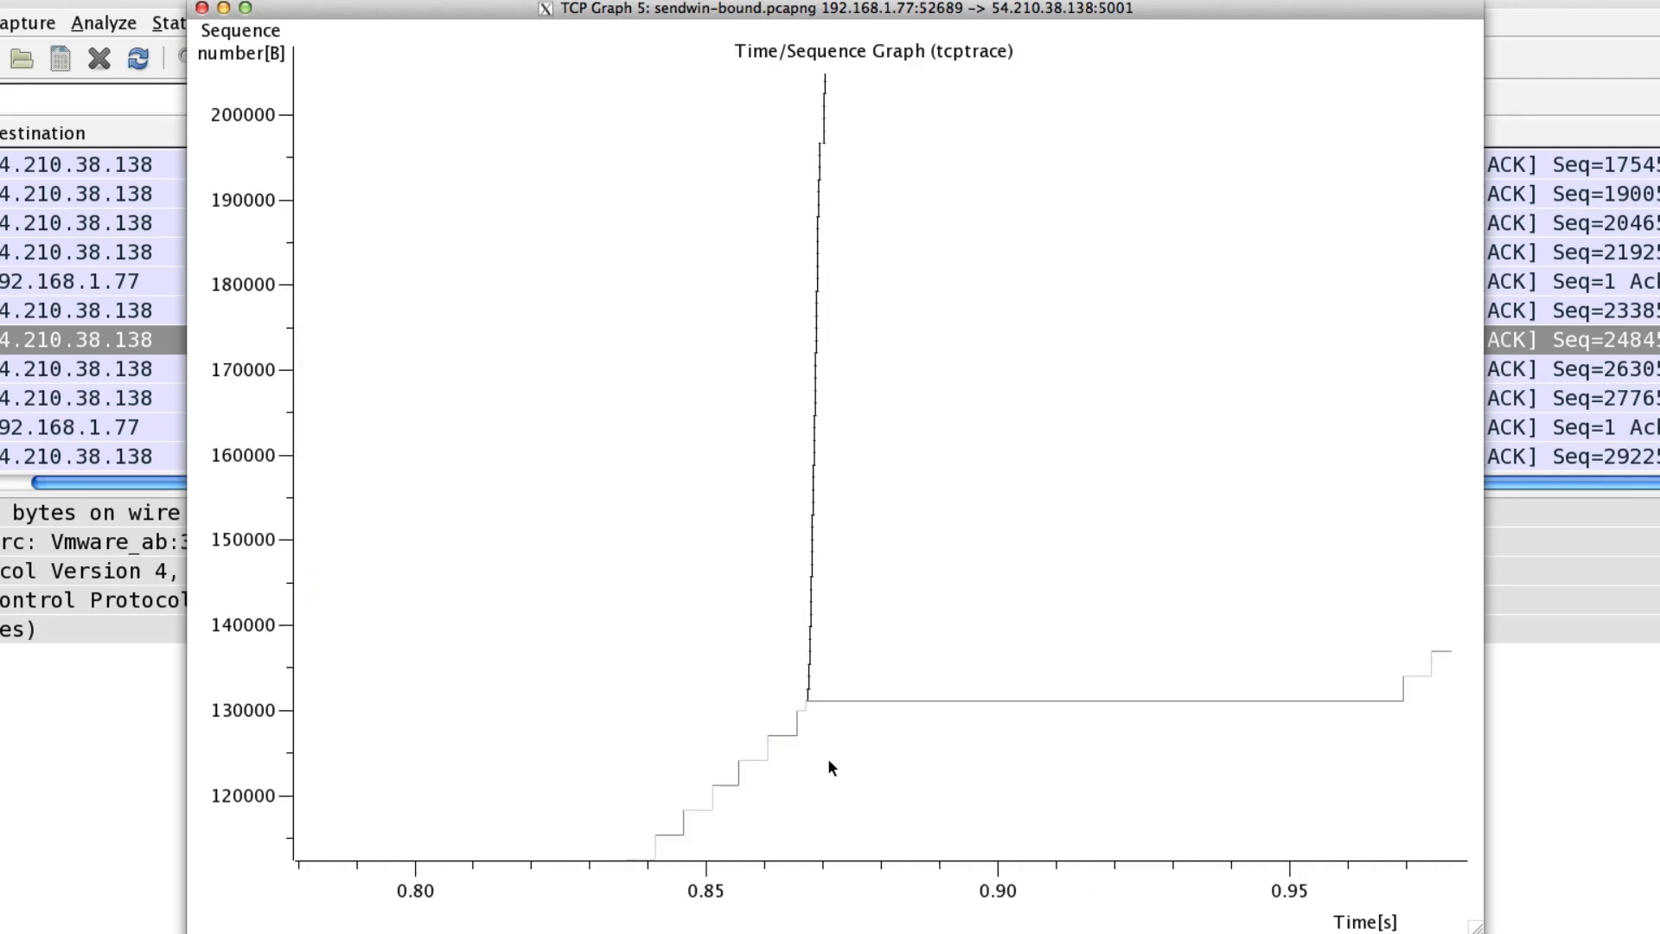
{"action": "scroll", "coordinate": [822, 724], "scroll_direction": "up", "scroll_amount": 2}
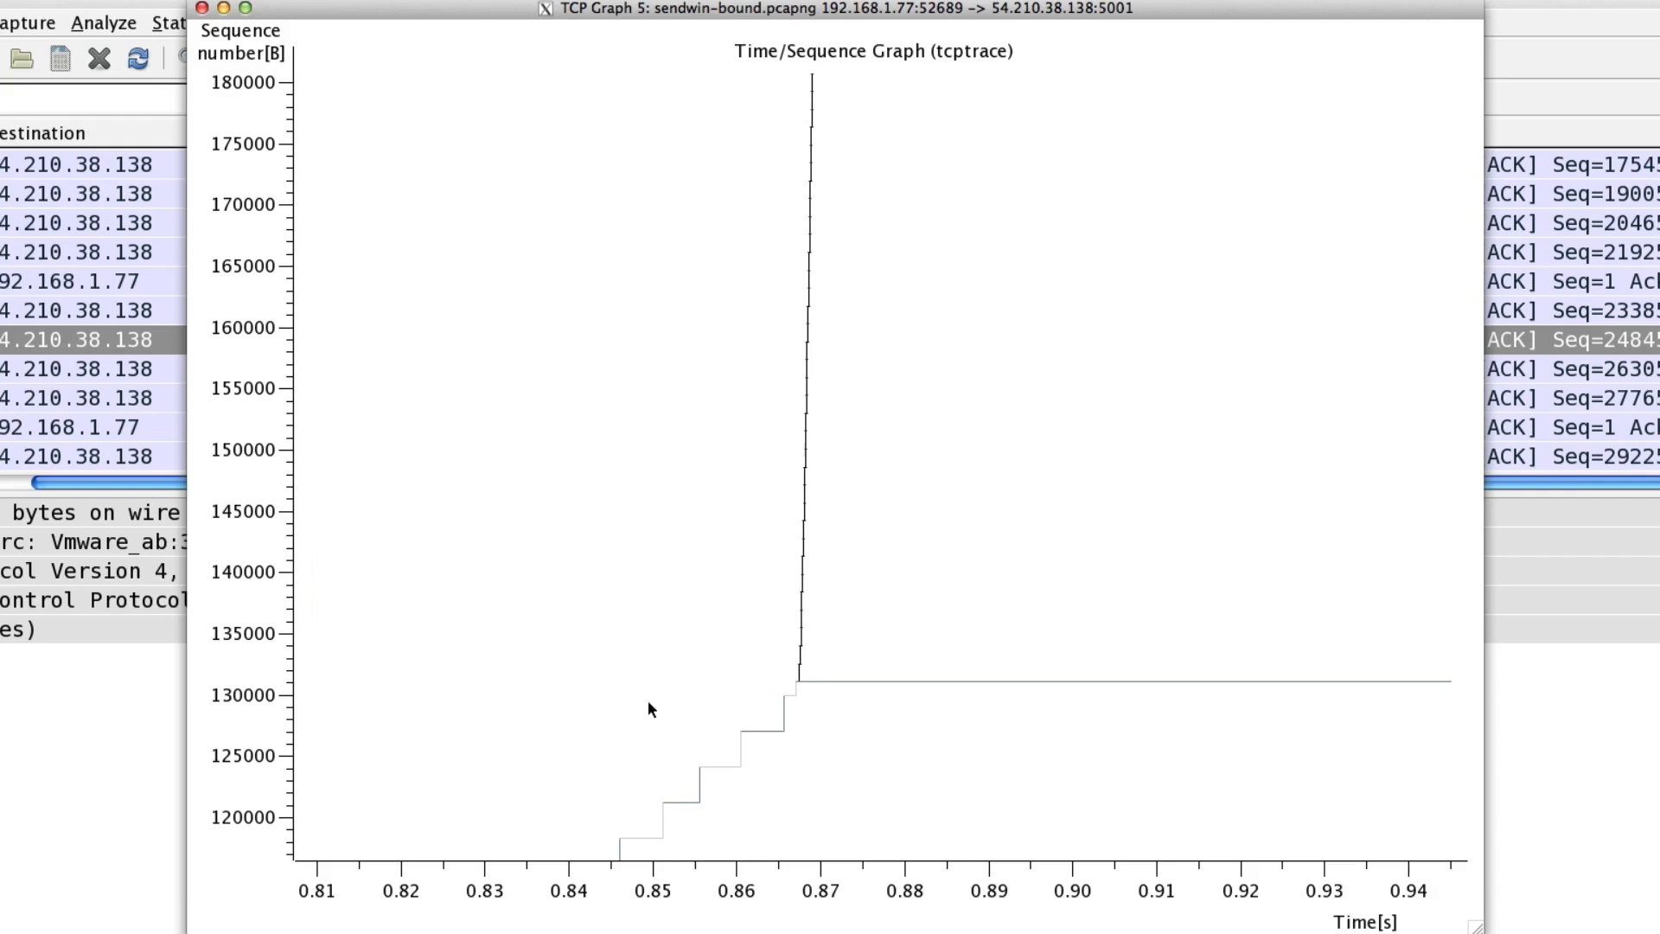
{"action": "left_click", "coordinate": [797, 666]}
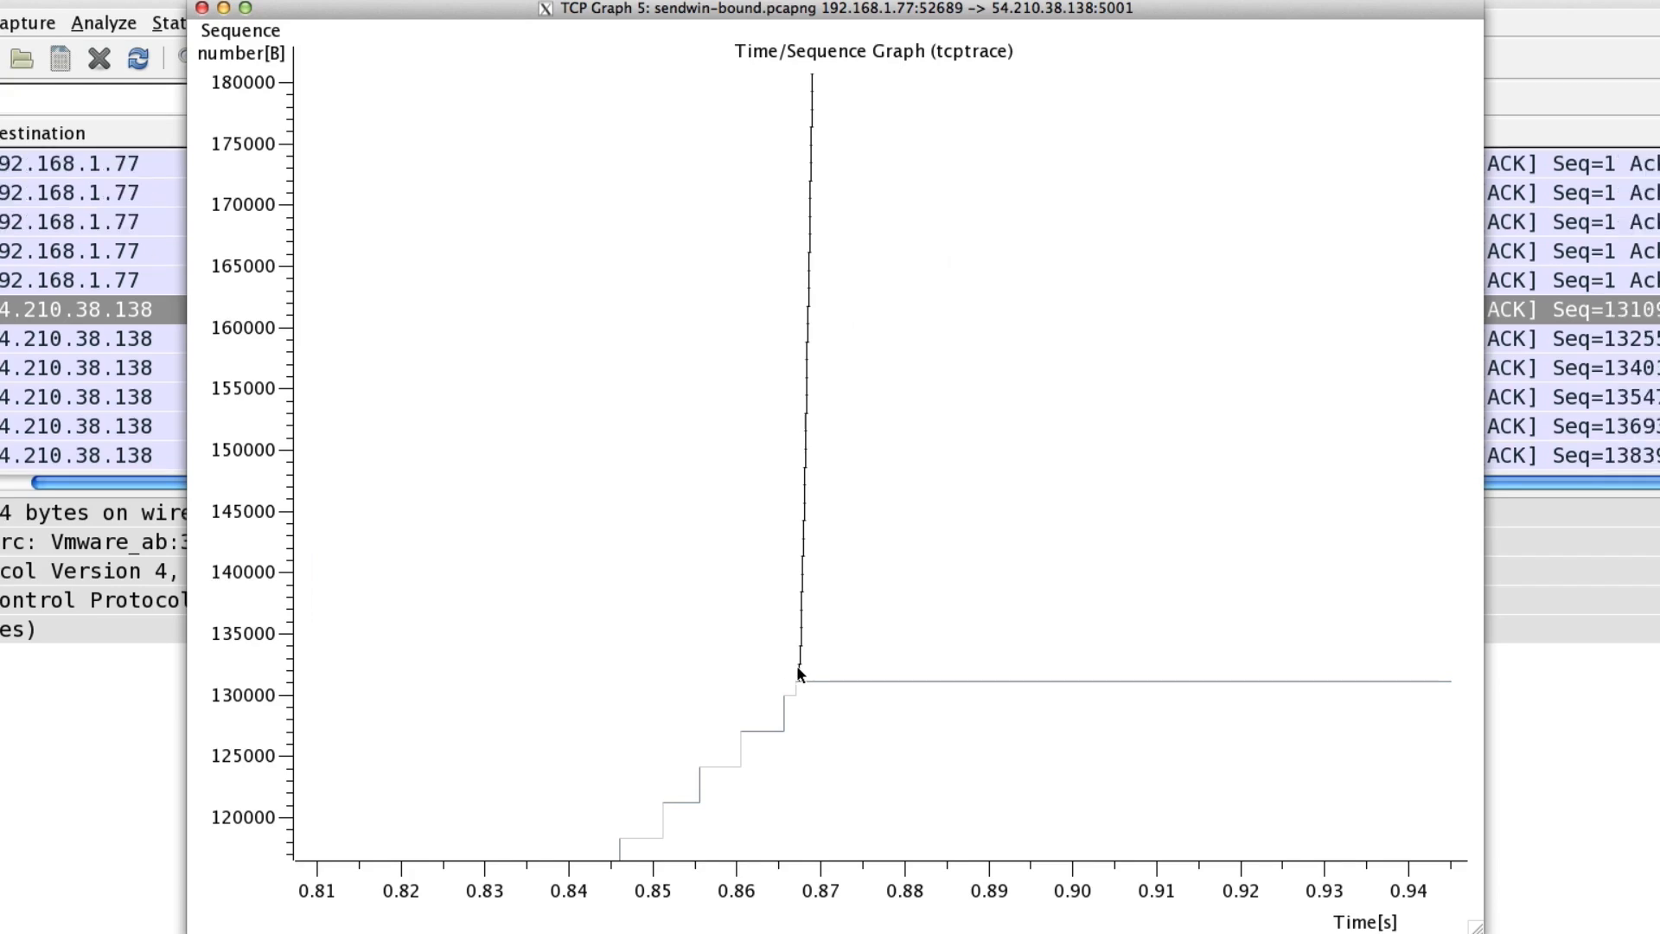
- Clear the graph windows off the packet list and add the TCP Bytes in flight field as a column
{"action": "left_click_drag", "start_coordinate": [1224, 33], "coordinate": [1211, 933]}
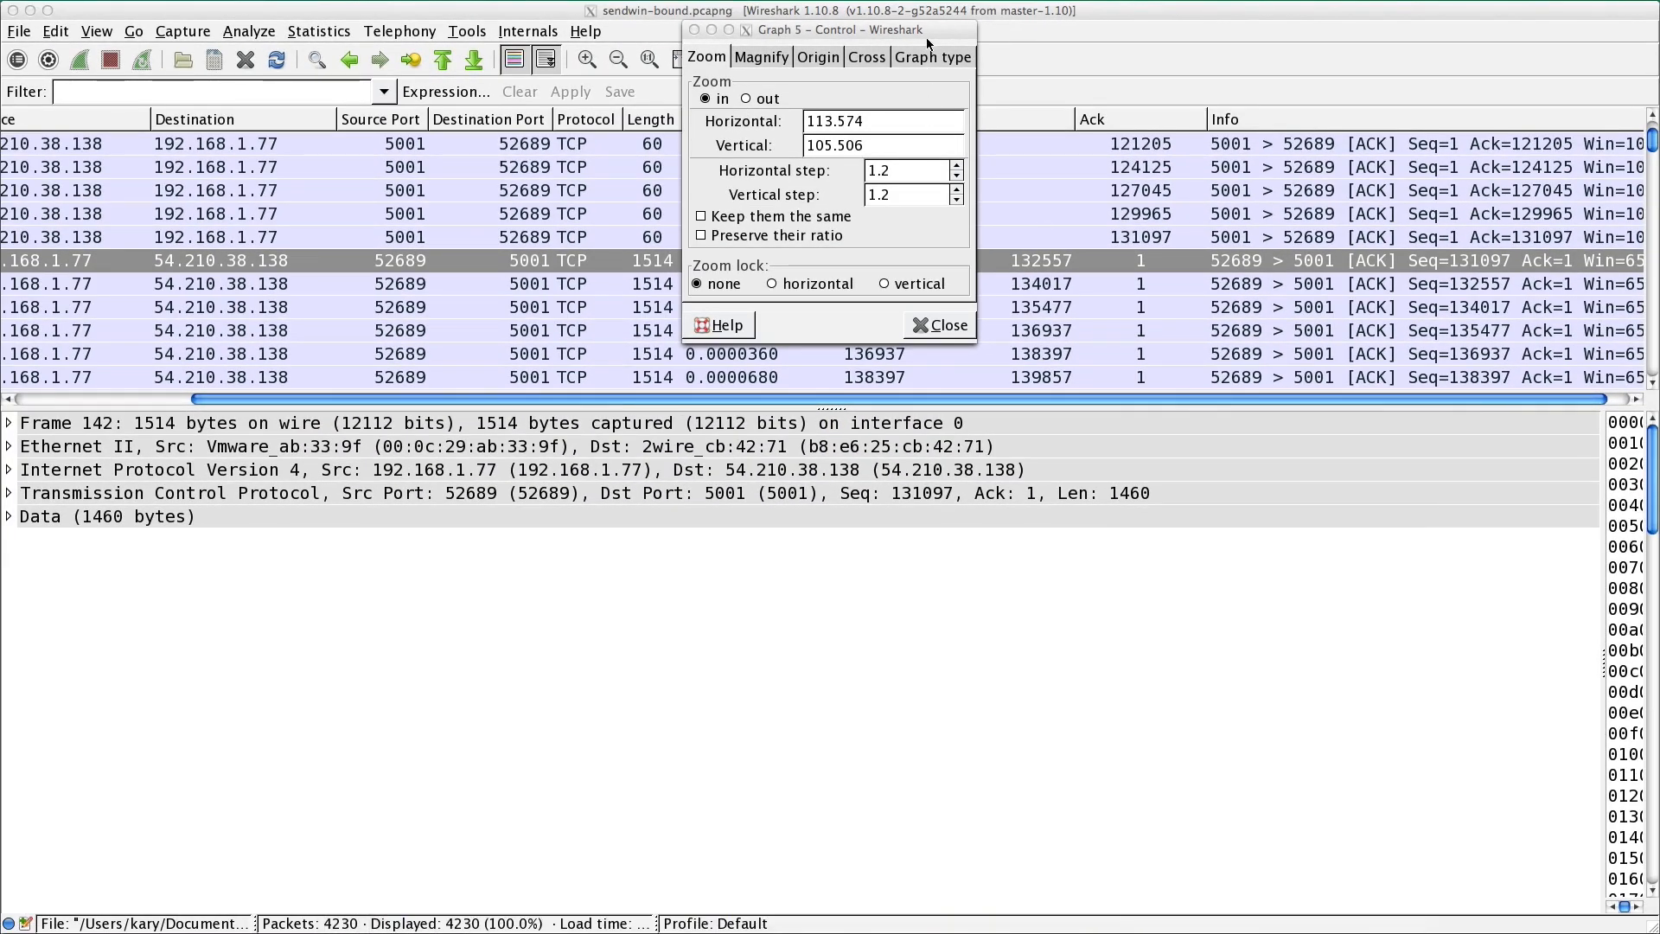
{"action": "left_click_drag", "start_coordinate": [926, 38], "coordinate": [0, 357]}
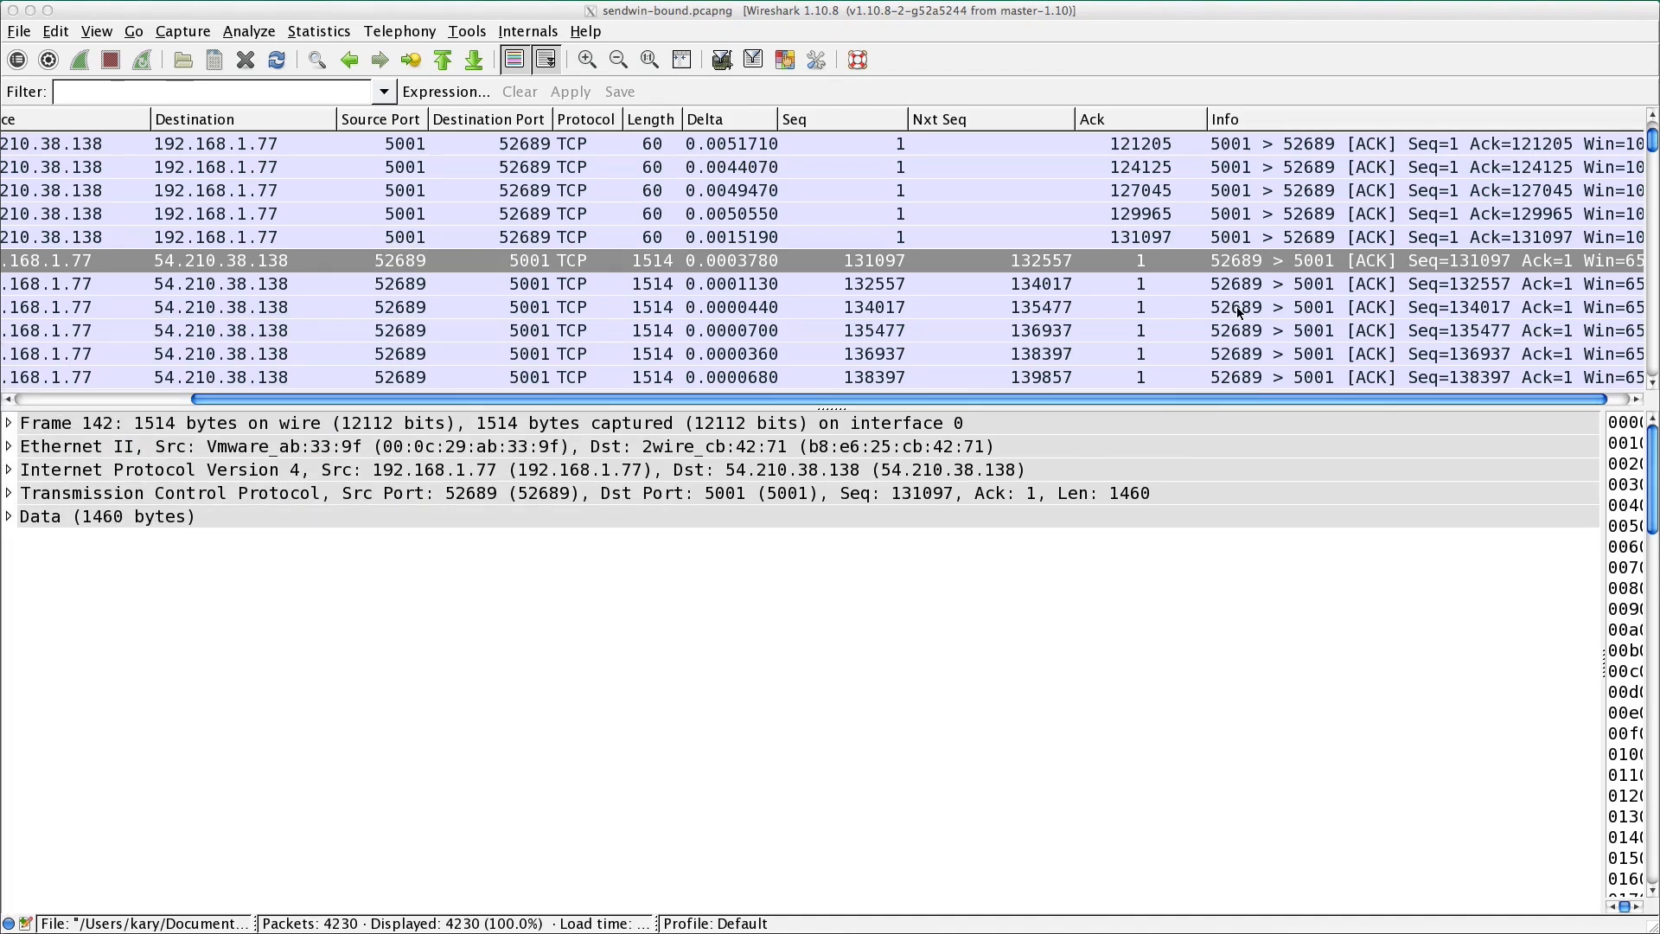
{"action": "left_click", "coordinate": [9, 494]}
{"action": "left_click", "coordinate": [9, 494]}
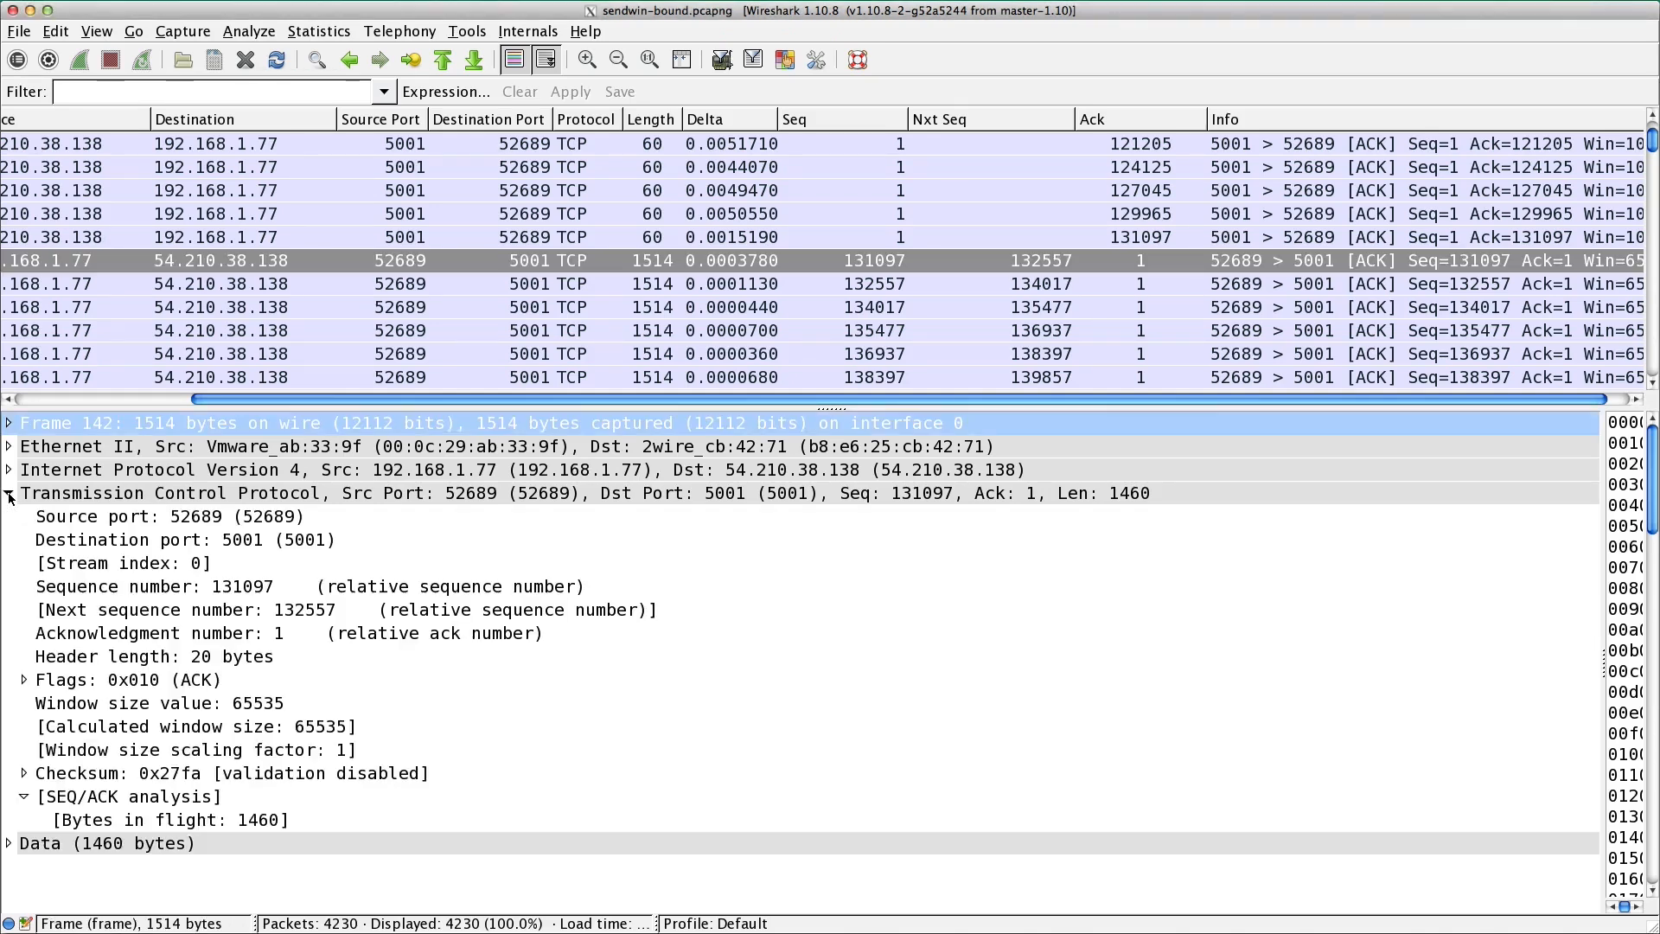
{"action": "right_click", "coordinate": [168, 824]}
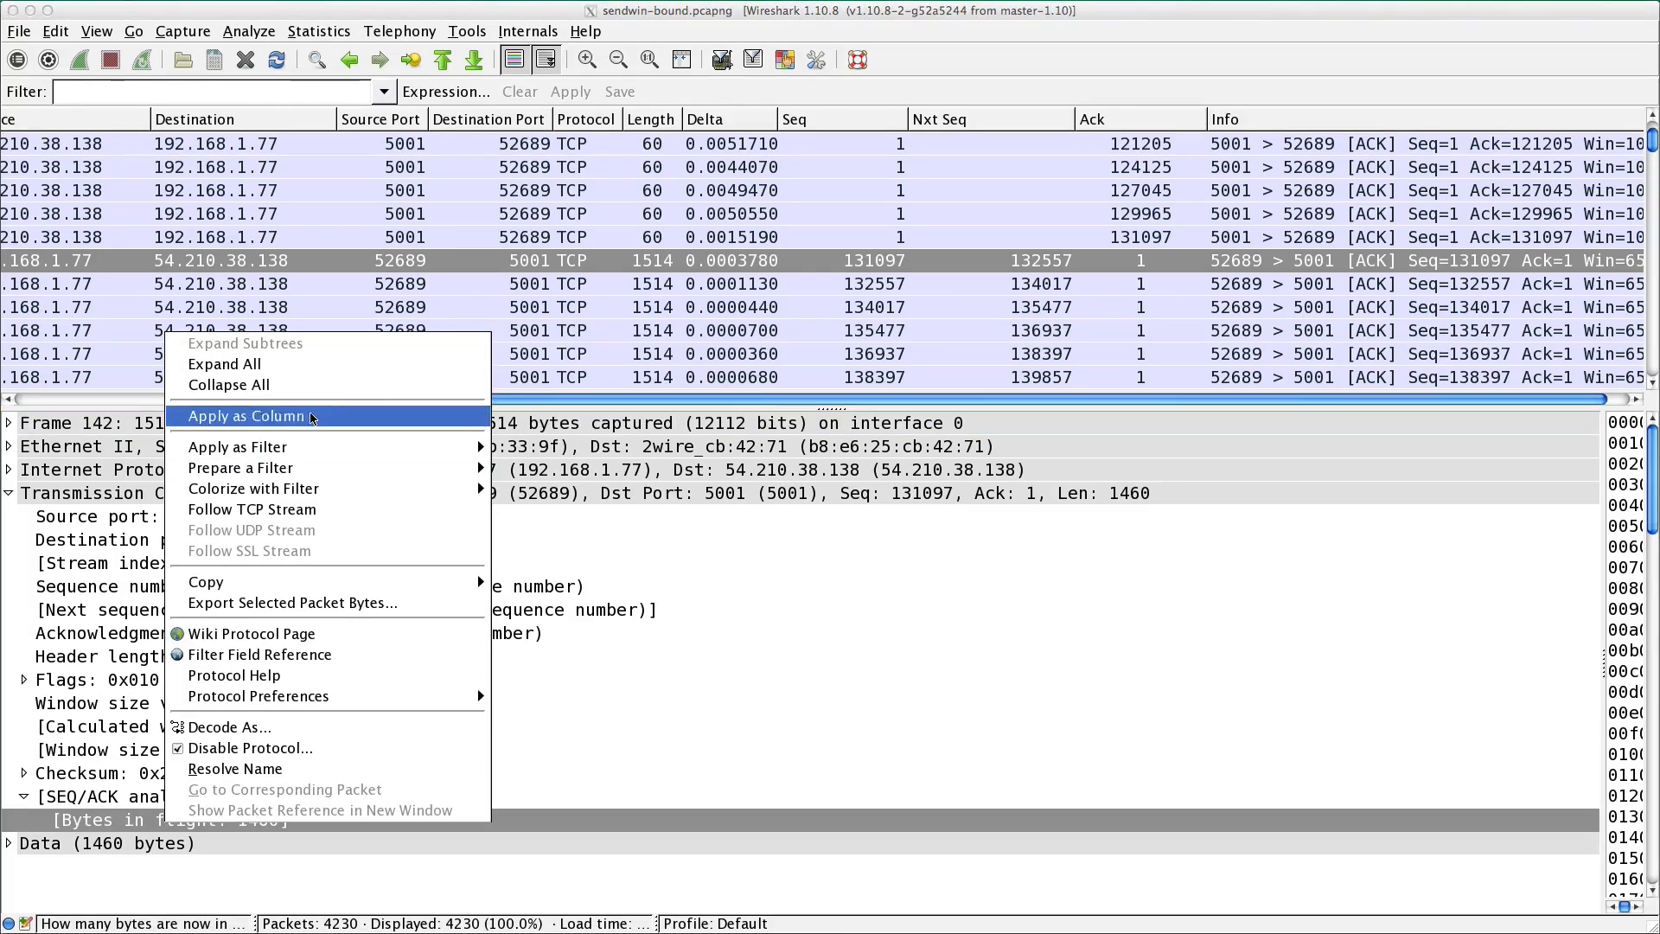
{"action": "left_click", "coordinate": [313, 418]}
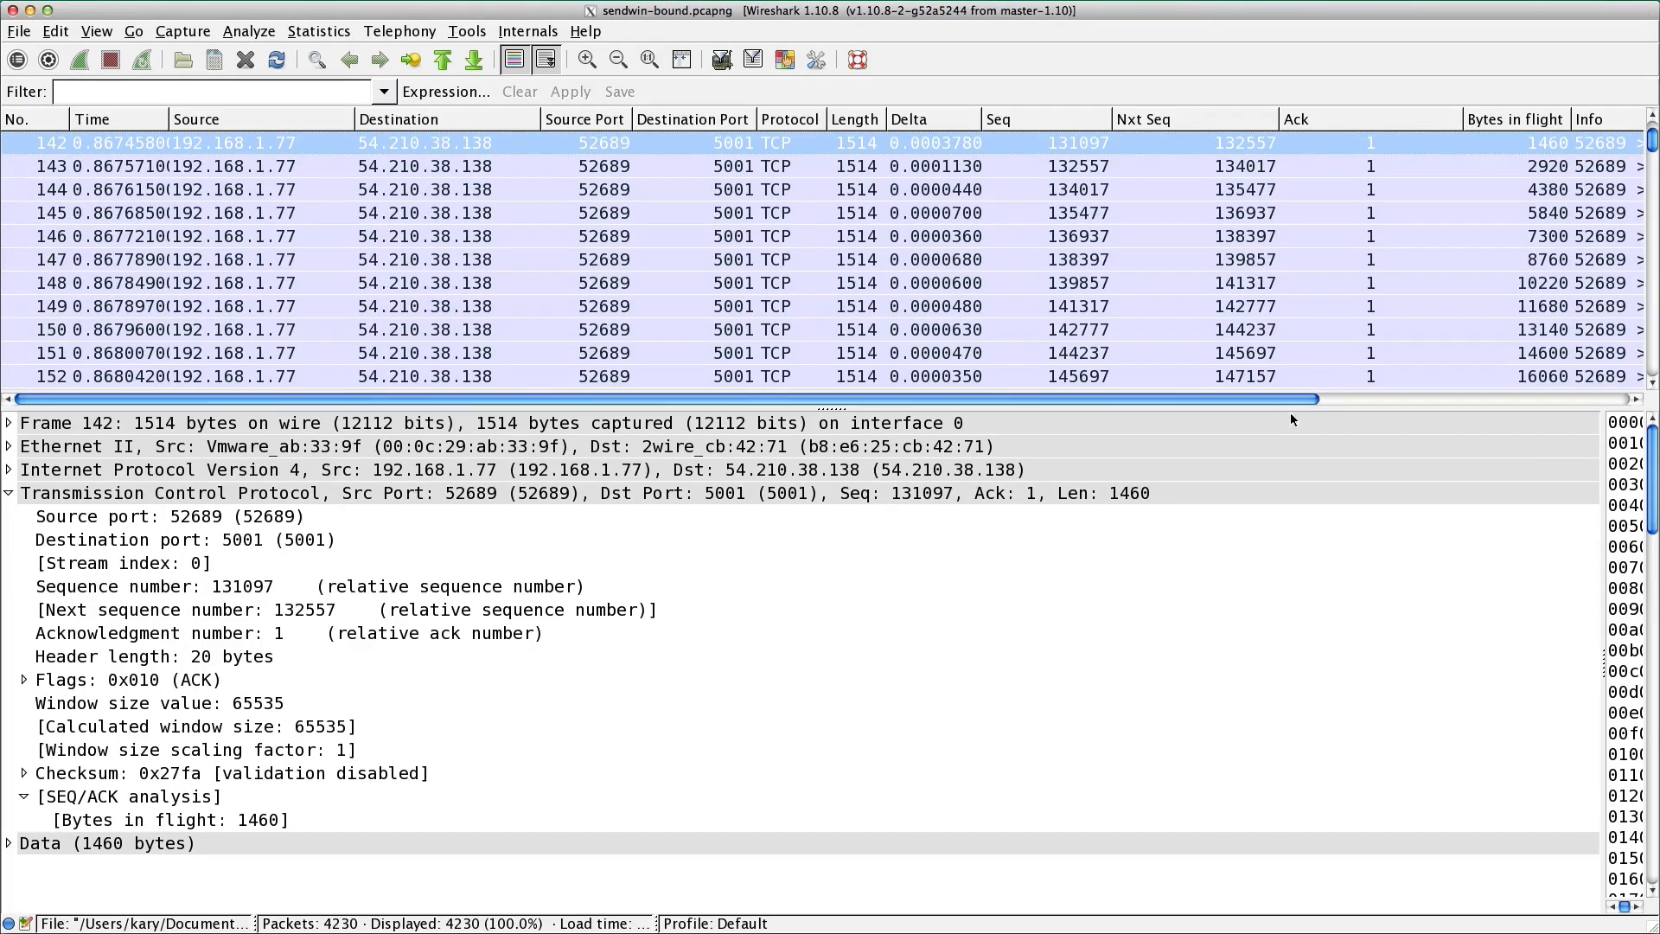
- Compare the last ACK before the burst with the burst's first data packet, checking acknowledgment number and bytes in flight
{"action": "left_click_drag", "start_coordinate": [1294, 399], "coordinate": [1471, 399]}
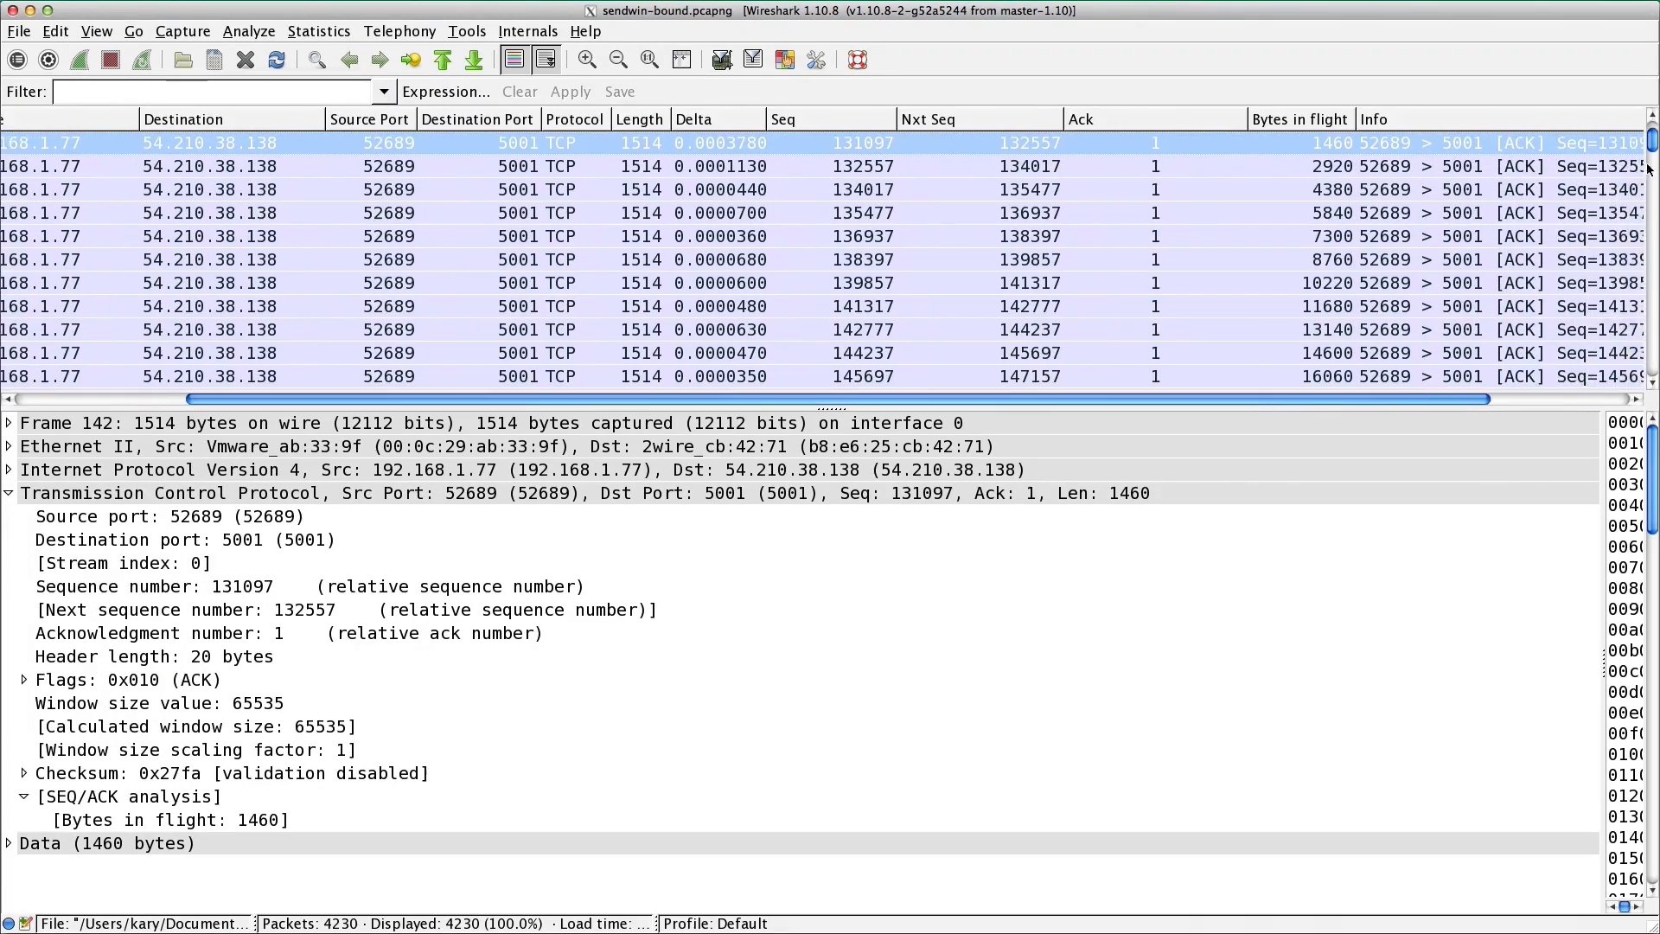
{"action": "scroll", "coordinate": [1470, 168], "scroll_direction": "up", "scroll_amount": 2}
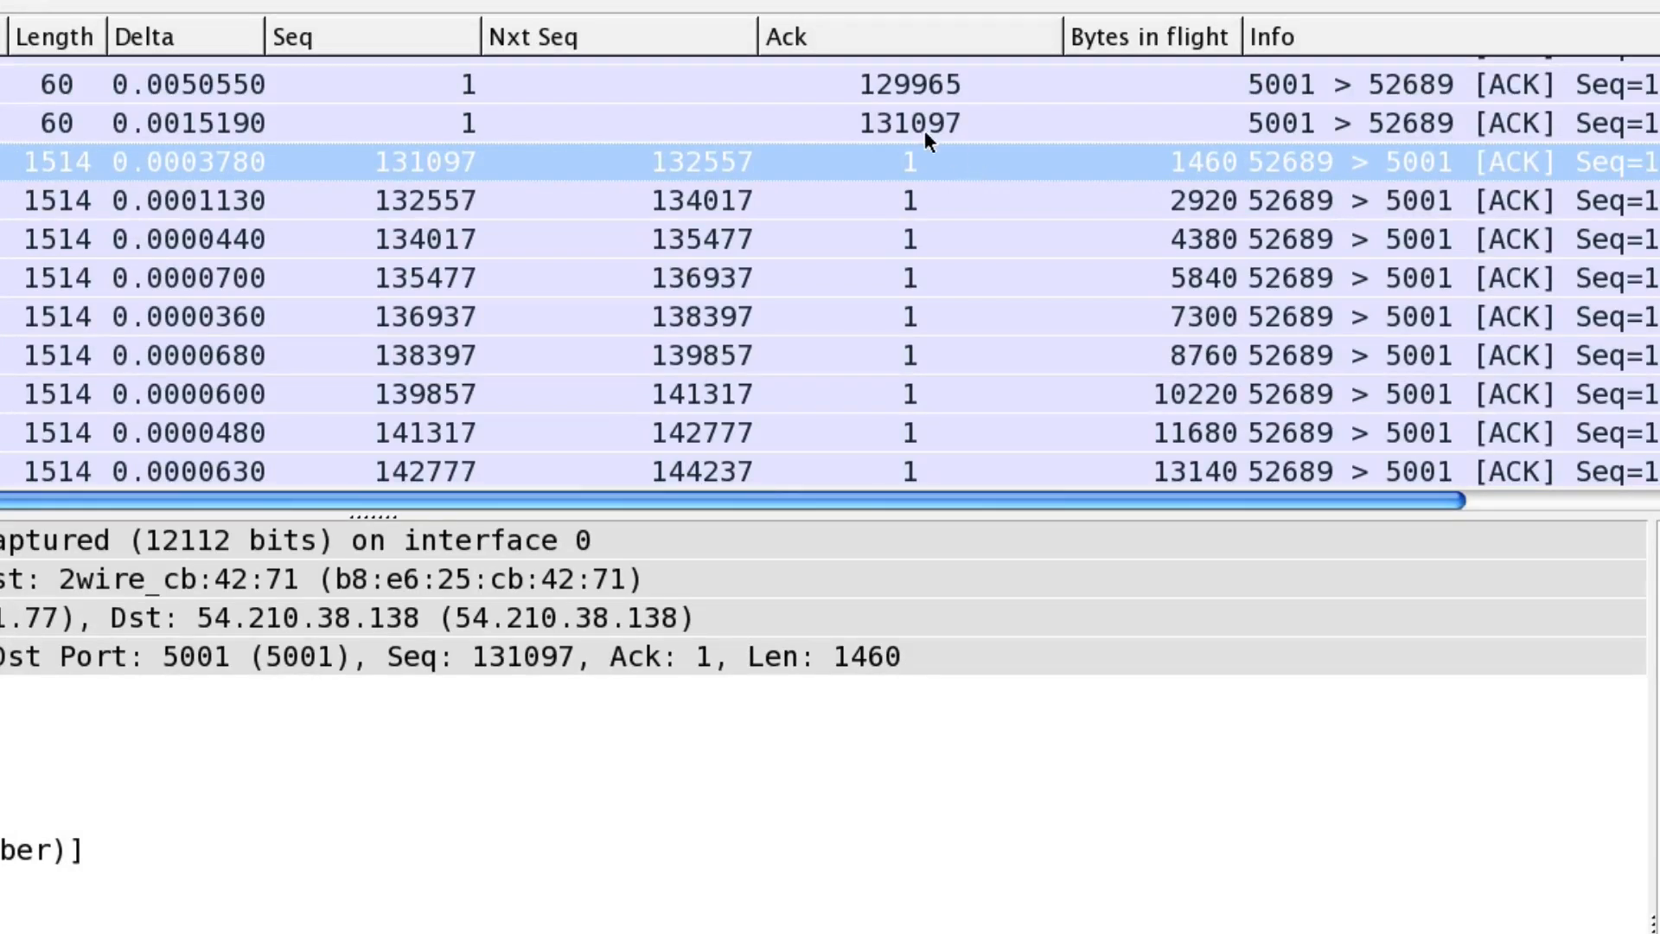
{"action": "left_click", "coordinate": [925, 128]}
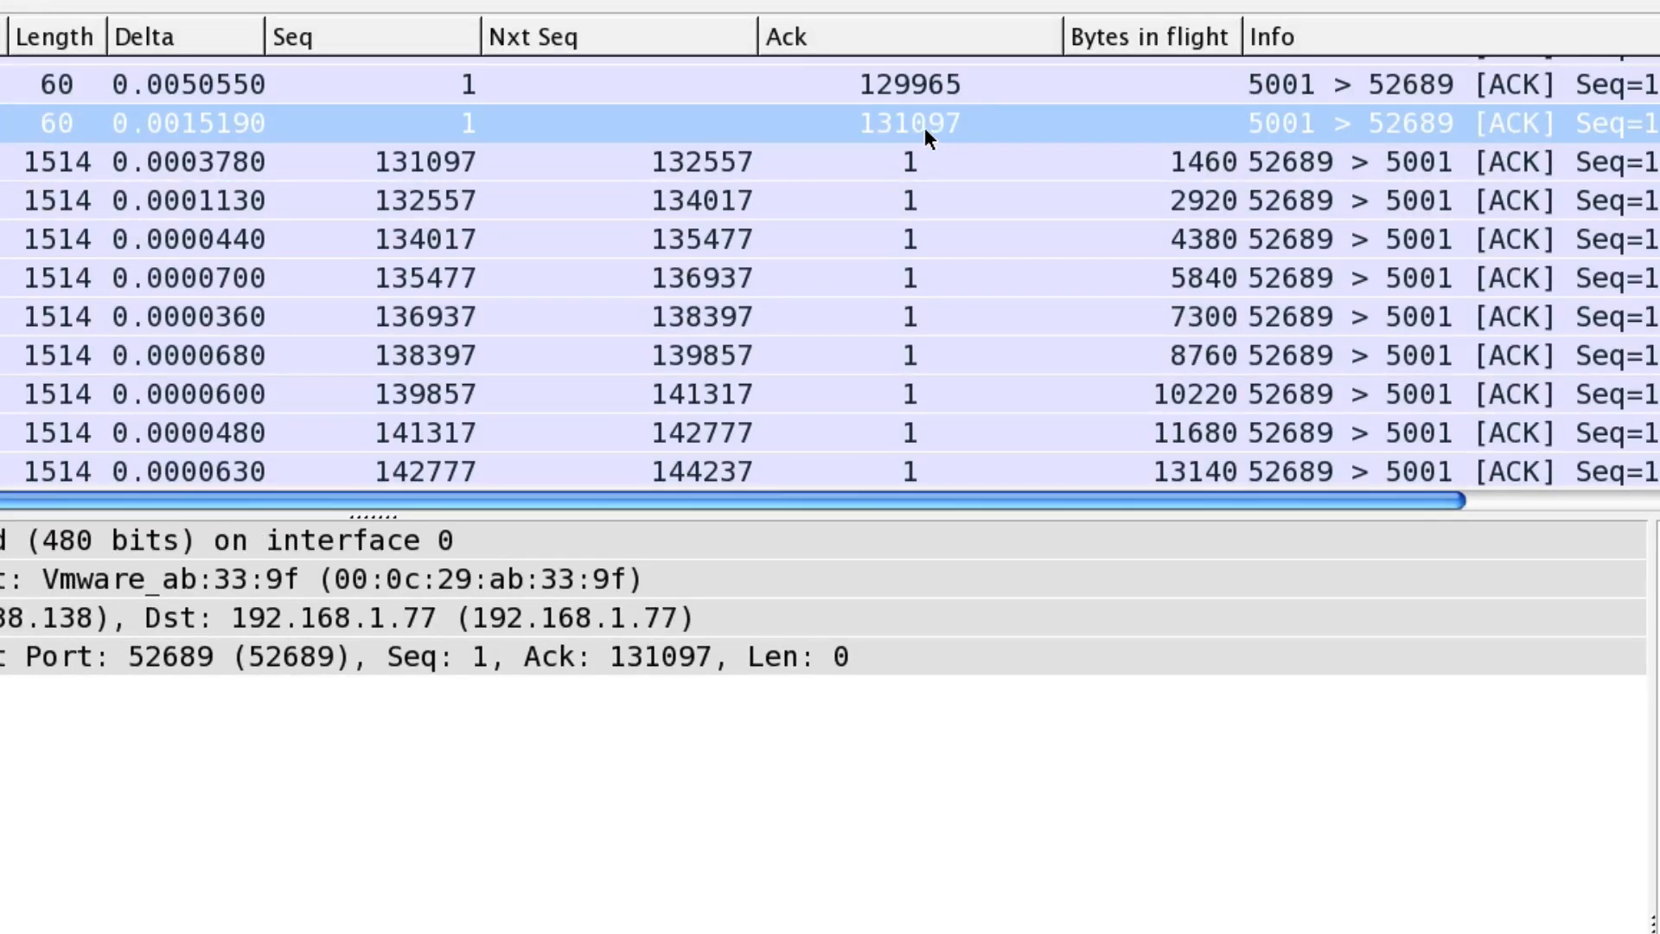
{"action": "left_click", "coordinate": [943, 162]}
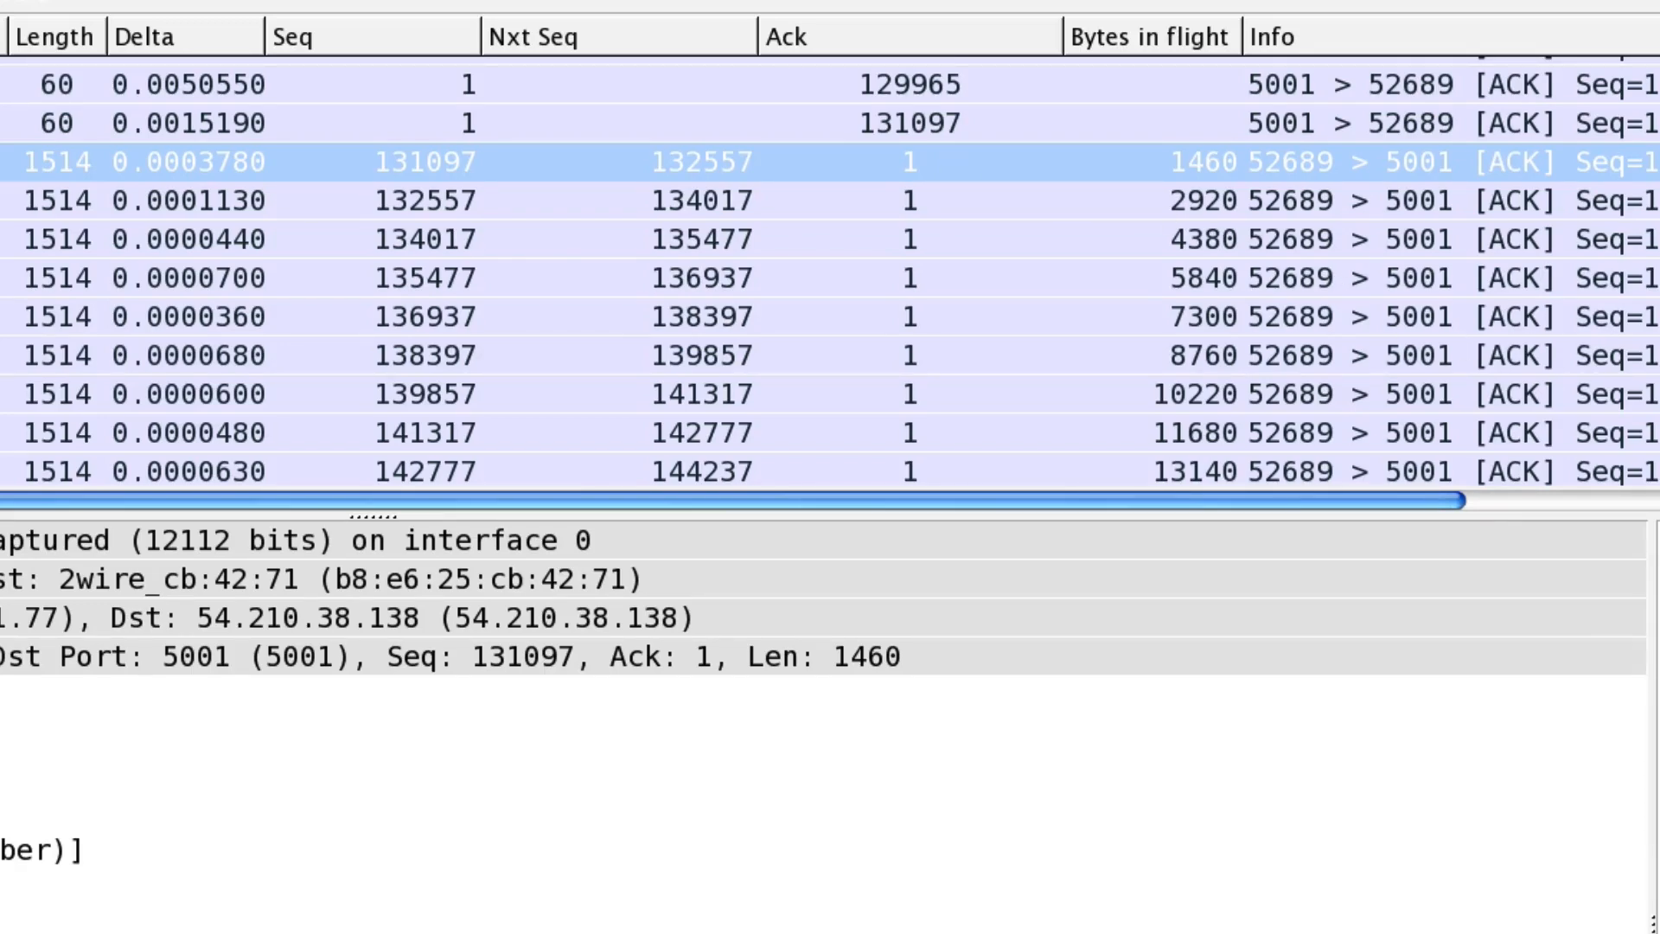
- Follow the Bytes in flight values down the burst and select the 1349-byte PSH, ACK packet at 65535
{"action": "scroll", "coordinate": [830, 271], "scroll_direction": "down", "scroll_amount": 1}
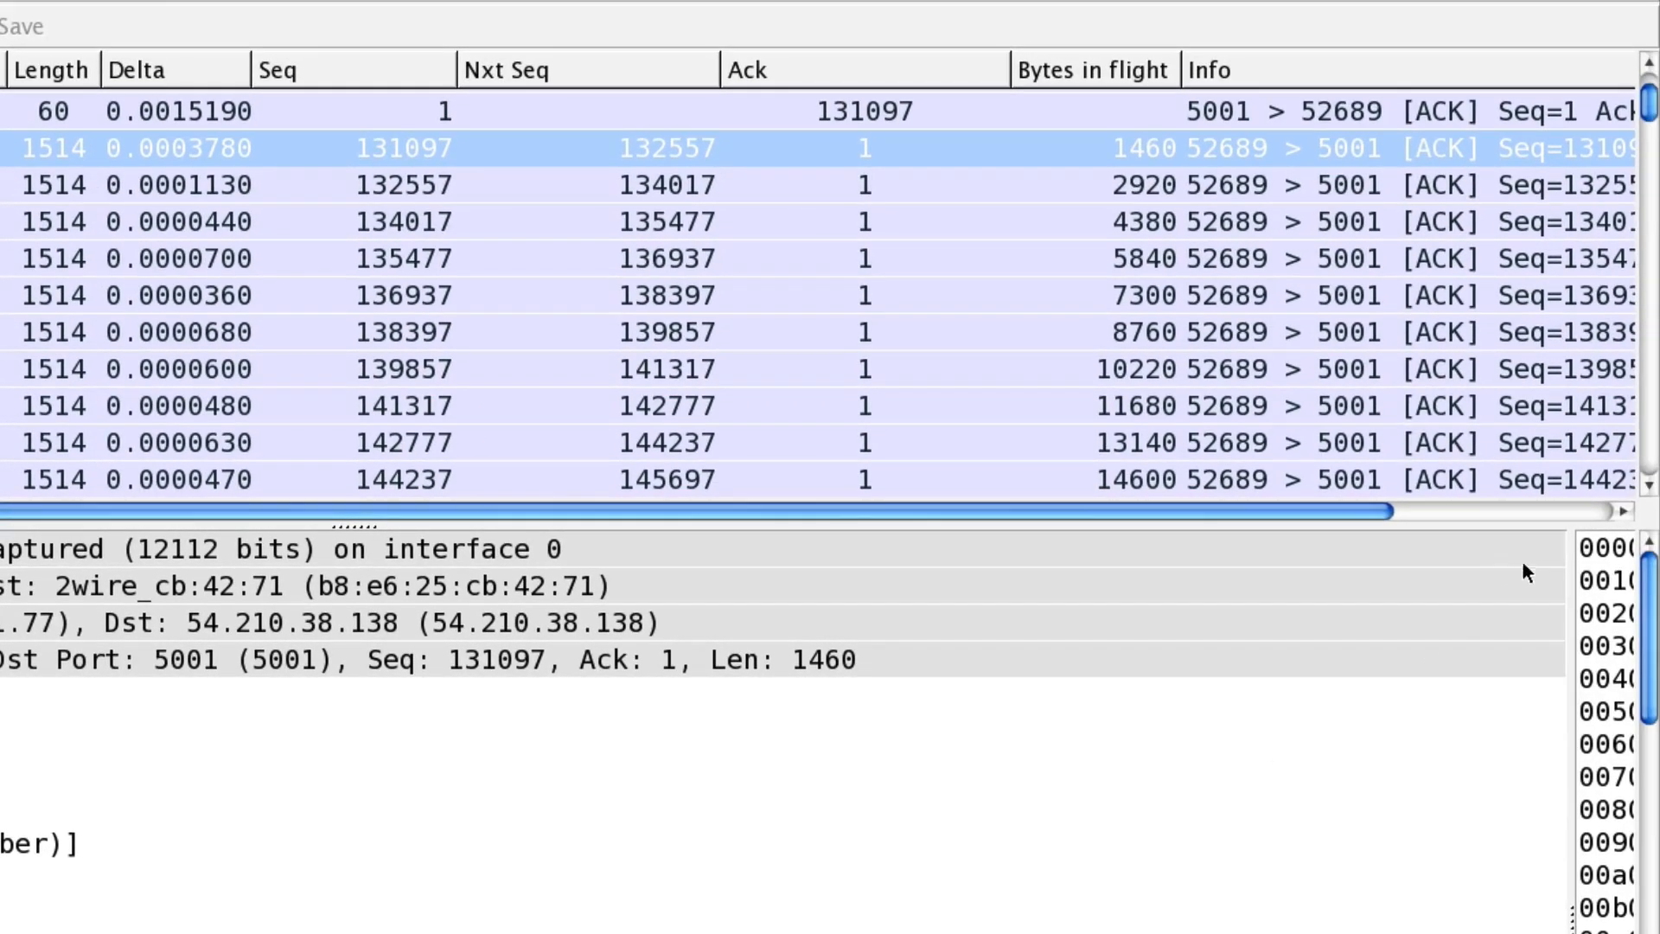
{"action": "left_click_drag", "start_coordinate": [1650, 489], "coordinate": [1650, 490]}
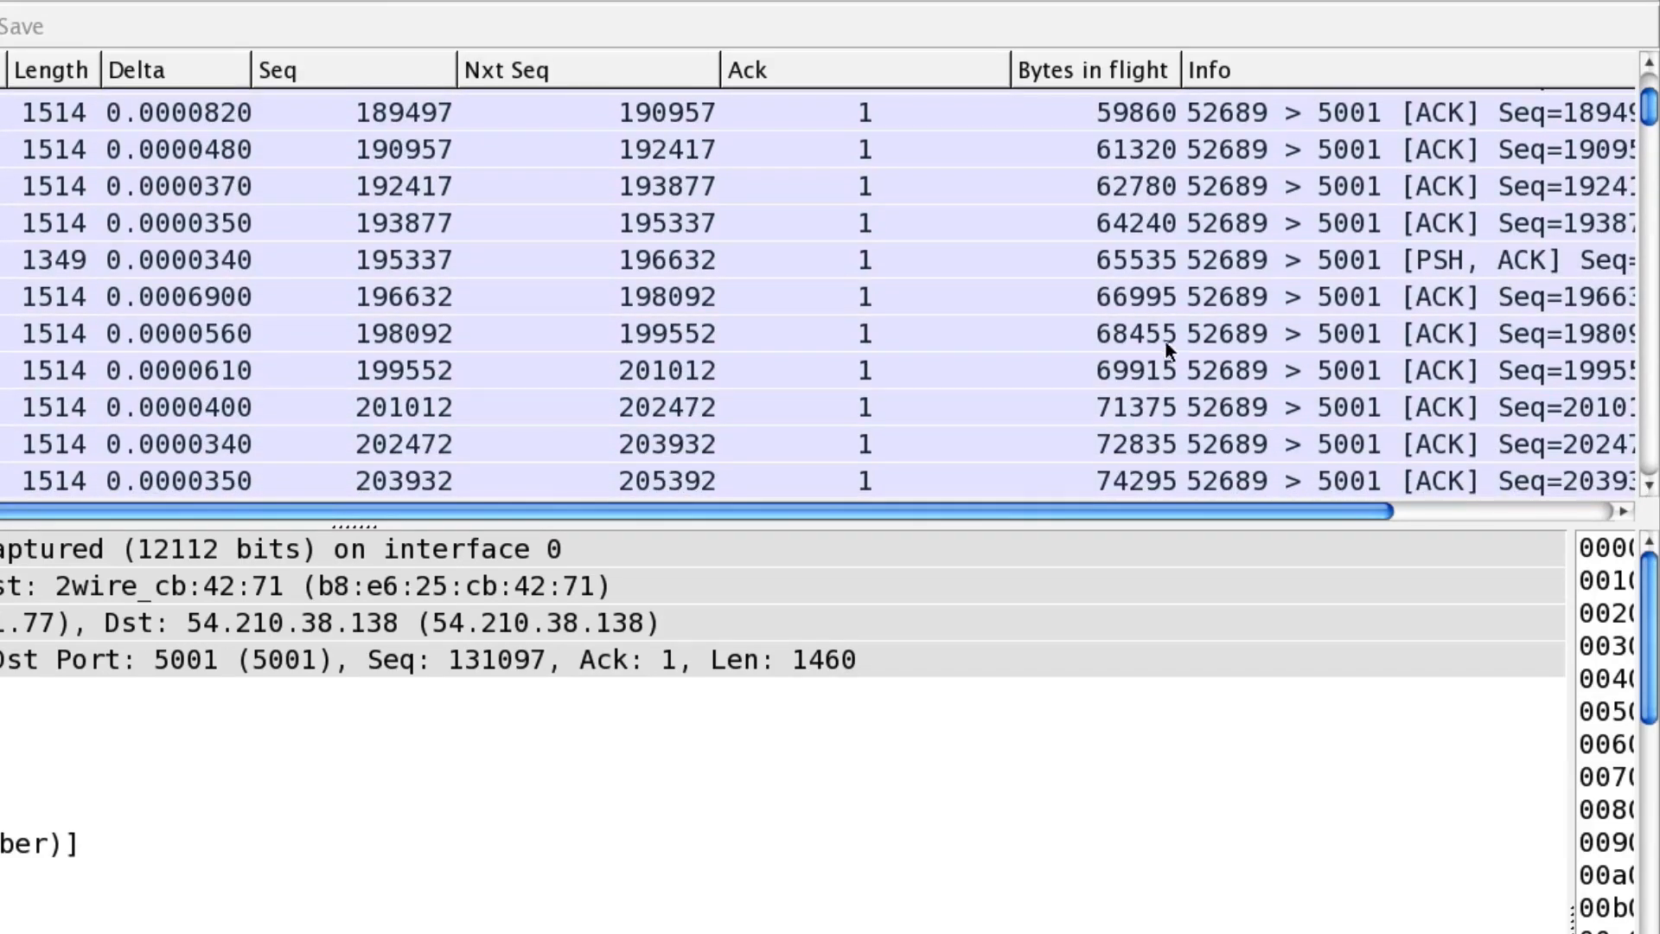
{"action": "left_click", "coordinate": [1117, 258]}
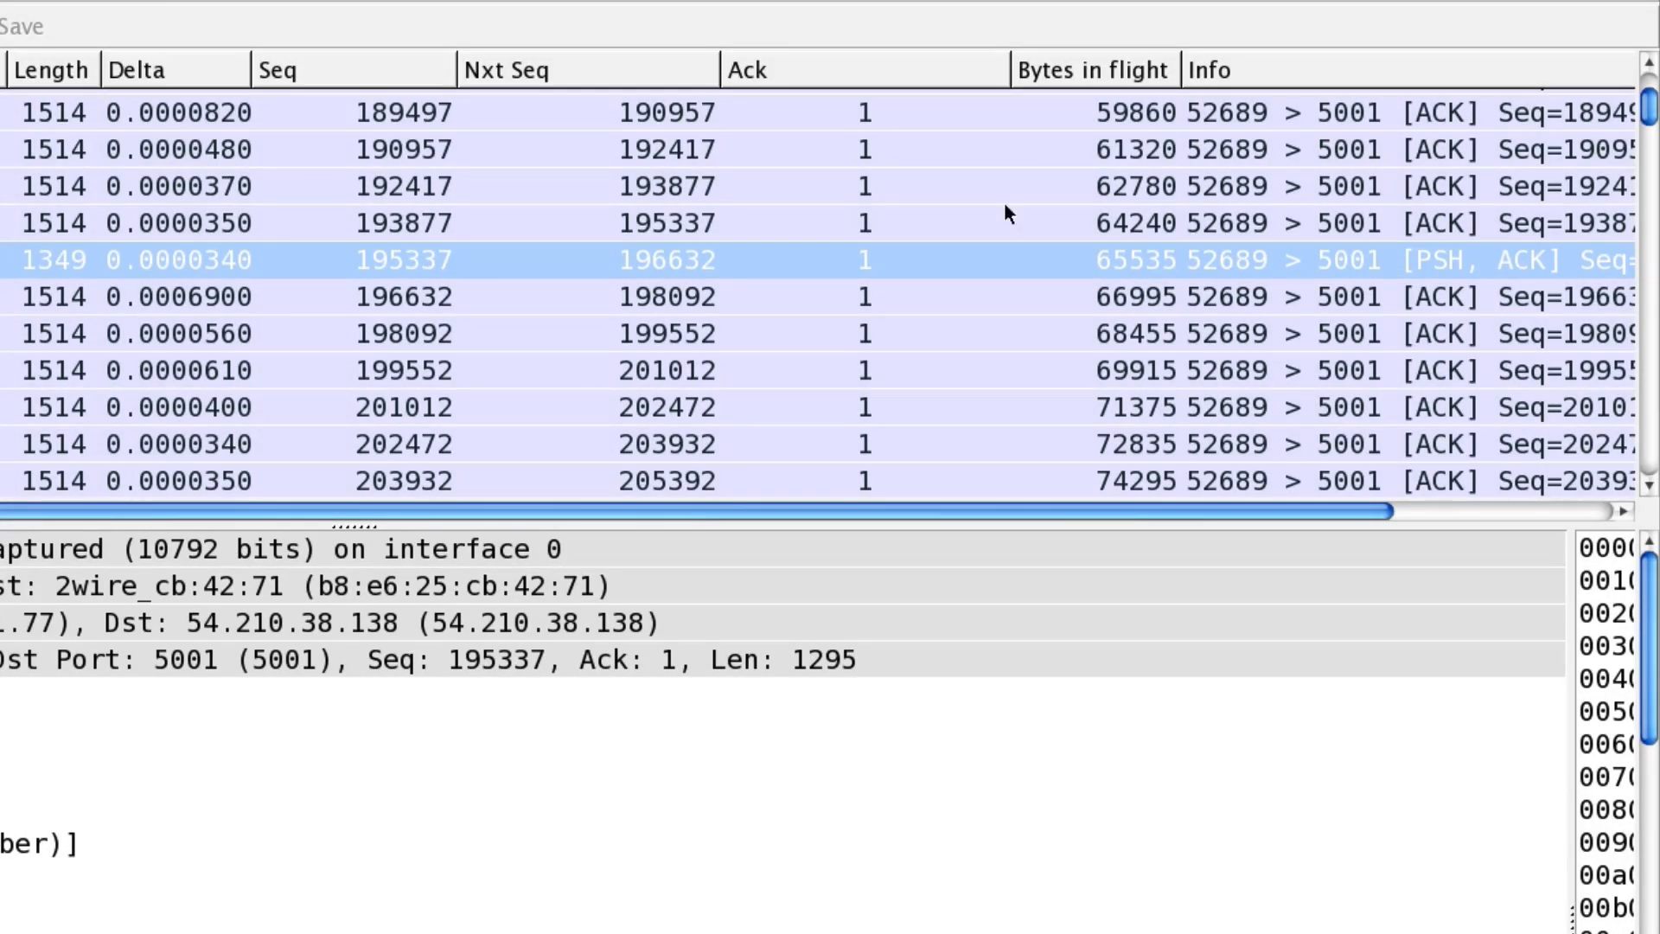
- Examine the packets around the first PSH, ACK and select the packet right after it to check its delta time
{"action": "left_click", "coordinate": [1650, 62]}
{"action": "left_click", "coordinate": [1650, 62]}
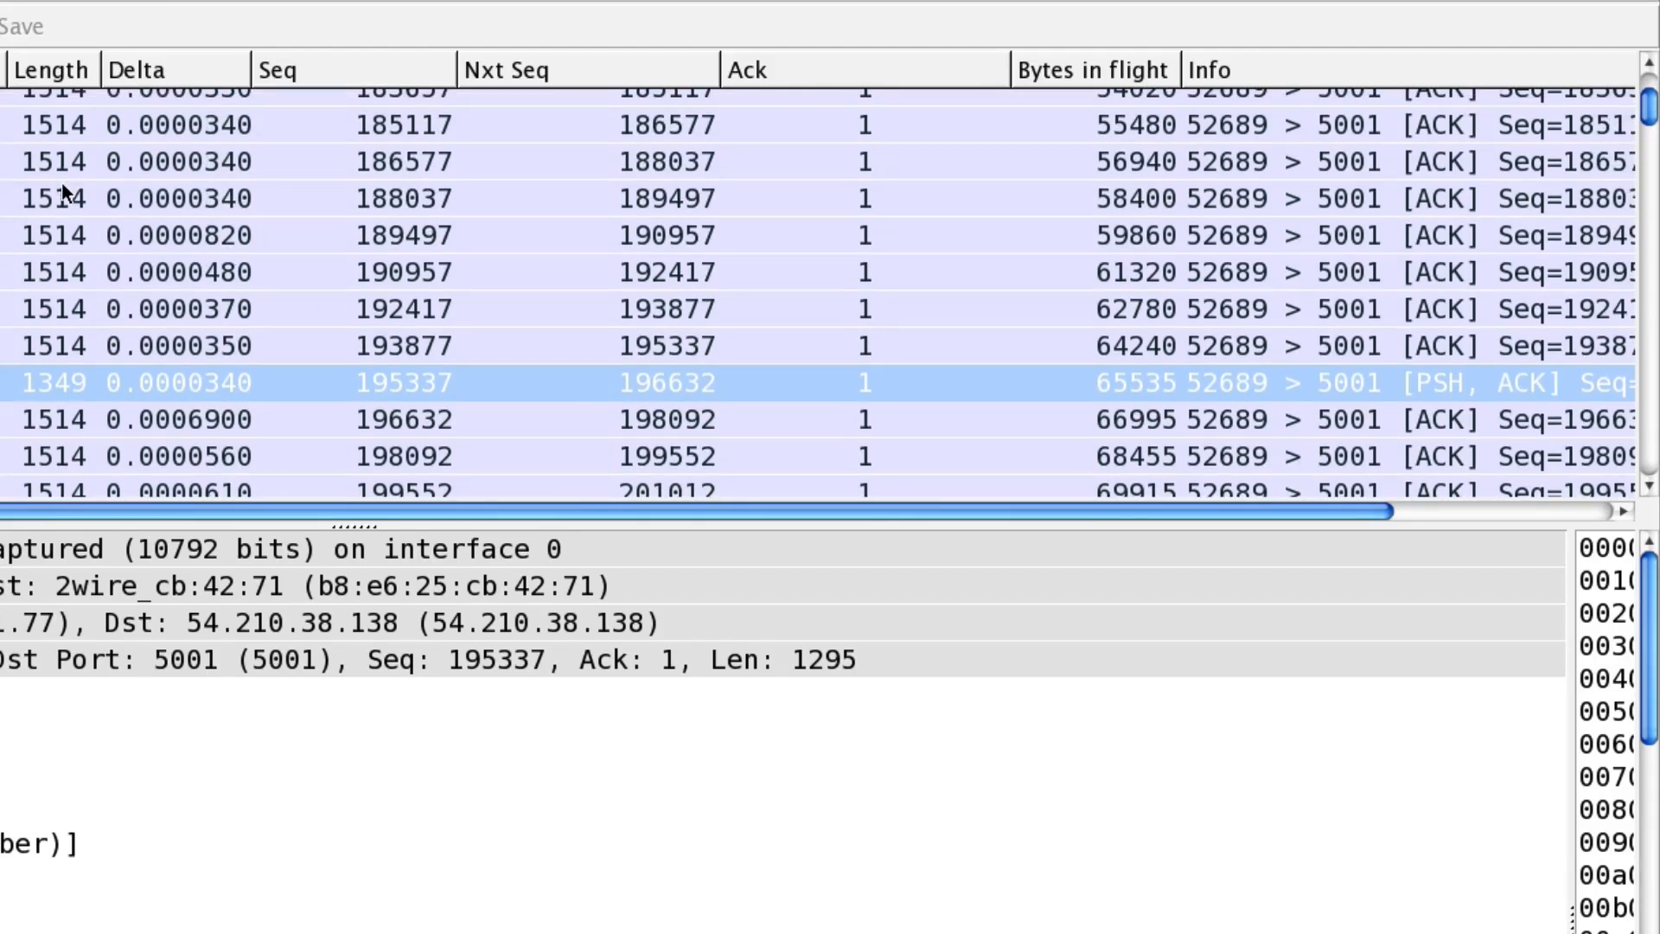
{"action": "left_click", "coordinate": [1650, 489]}
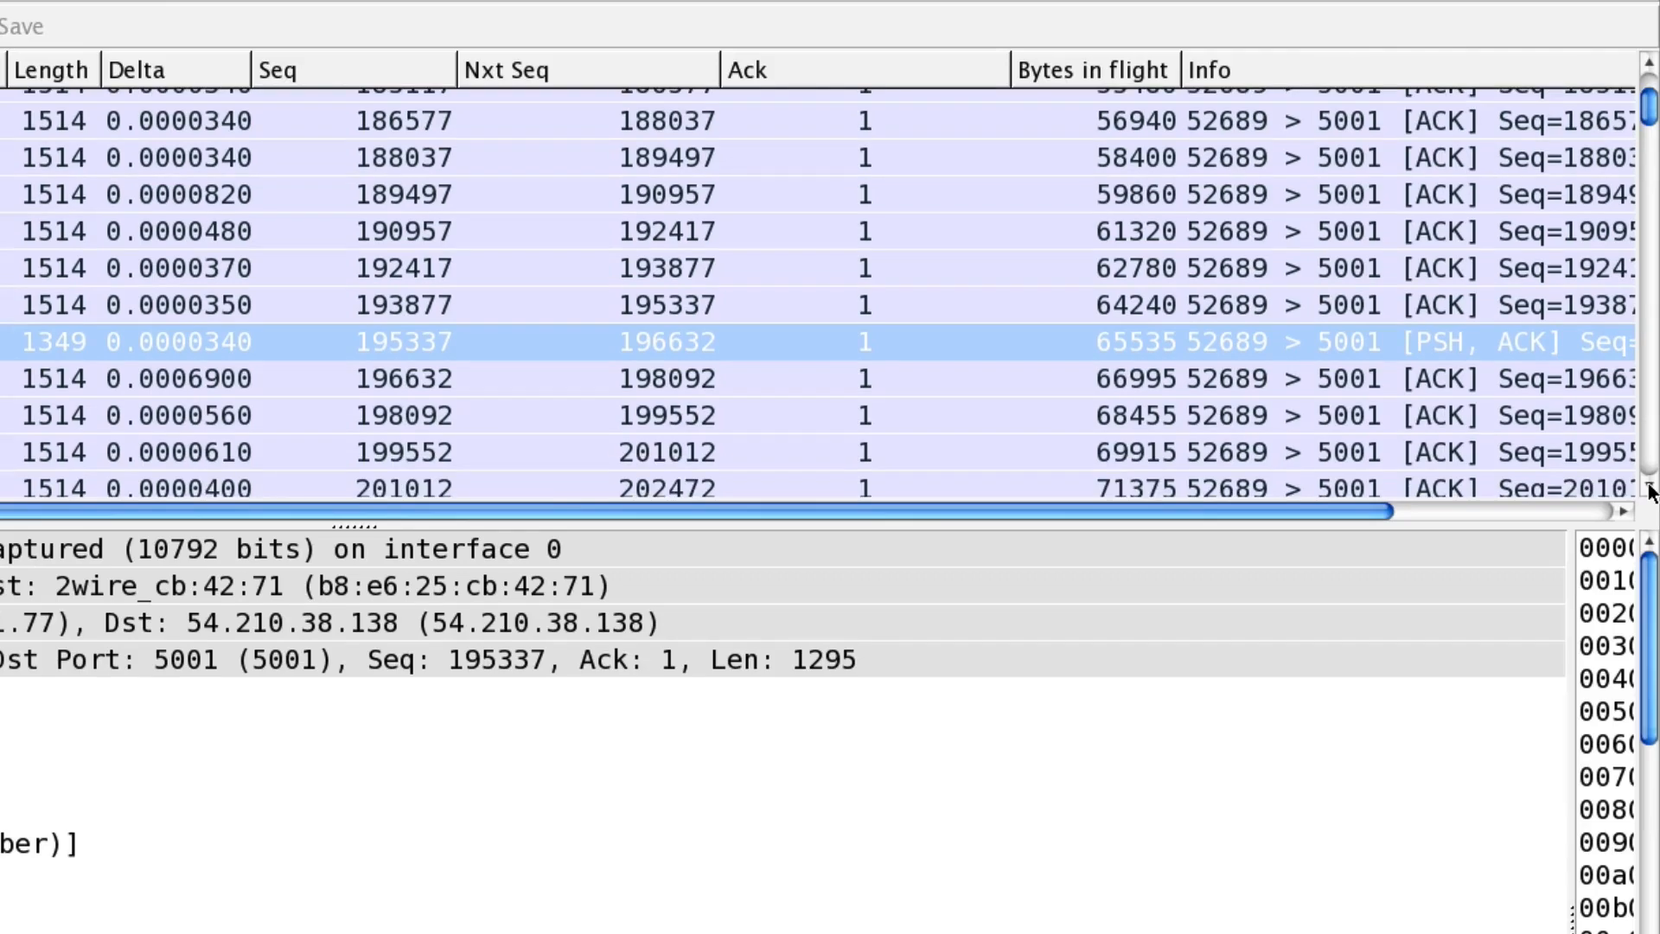
{"action": "left_click", "coordinate": [1650, 490]}
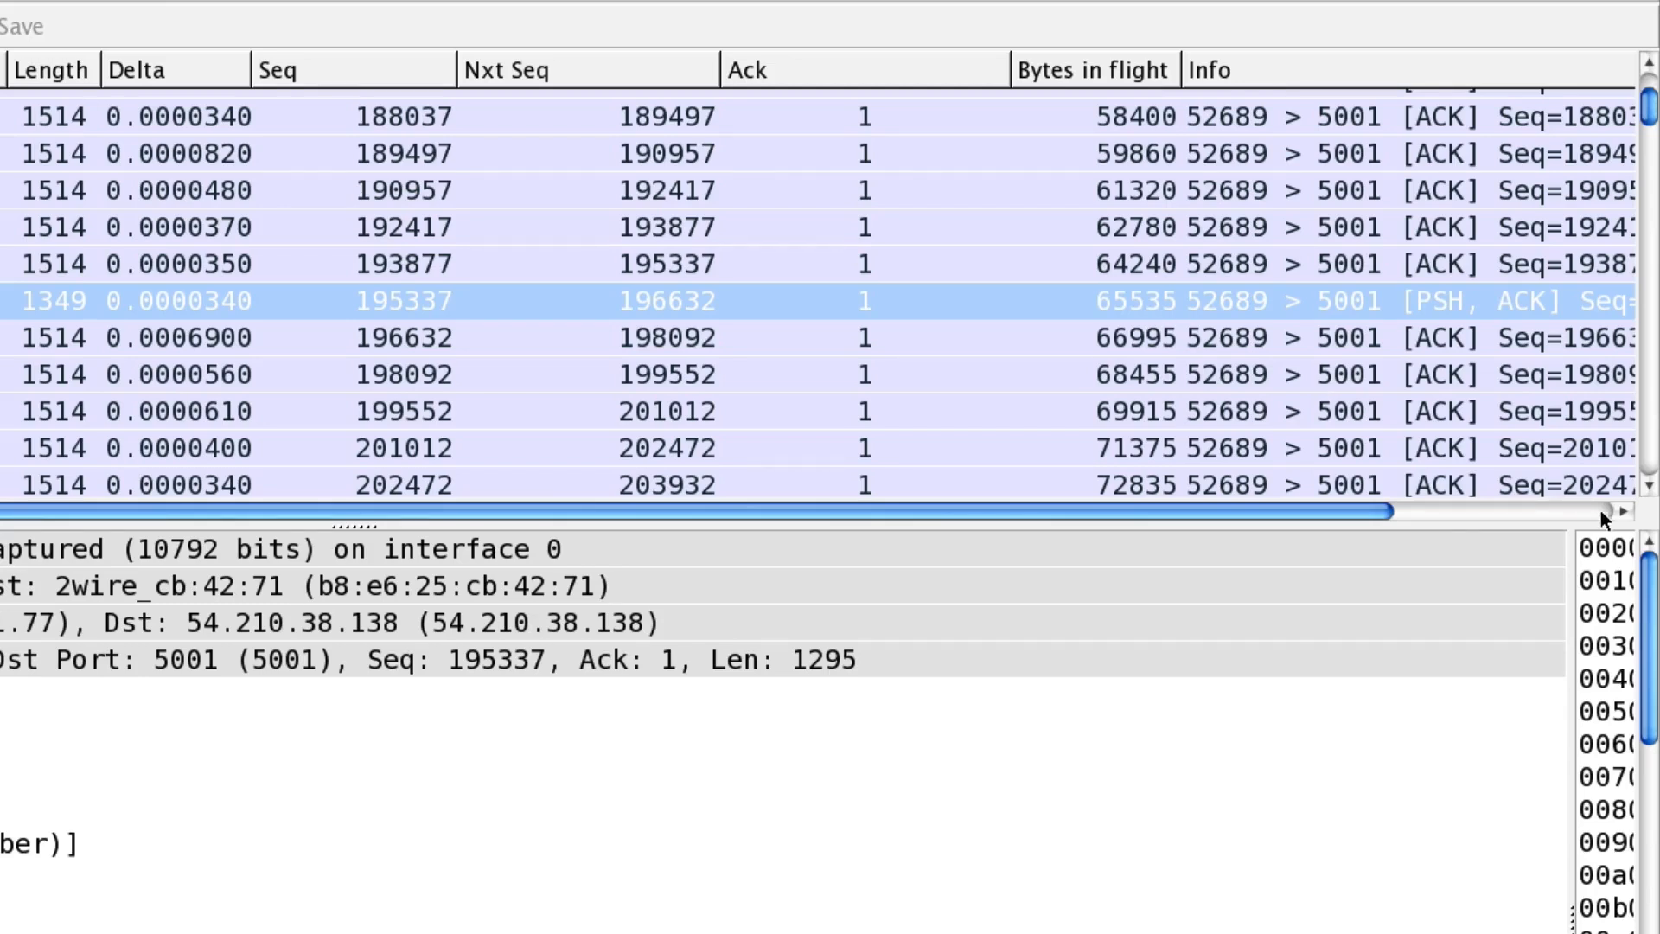
{"action": "left_click", "coordinate": [1650, 487]}
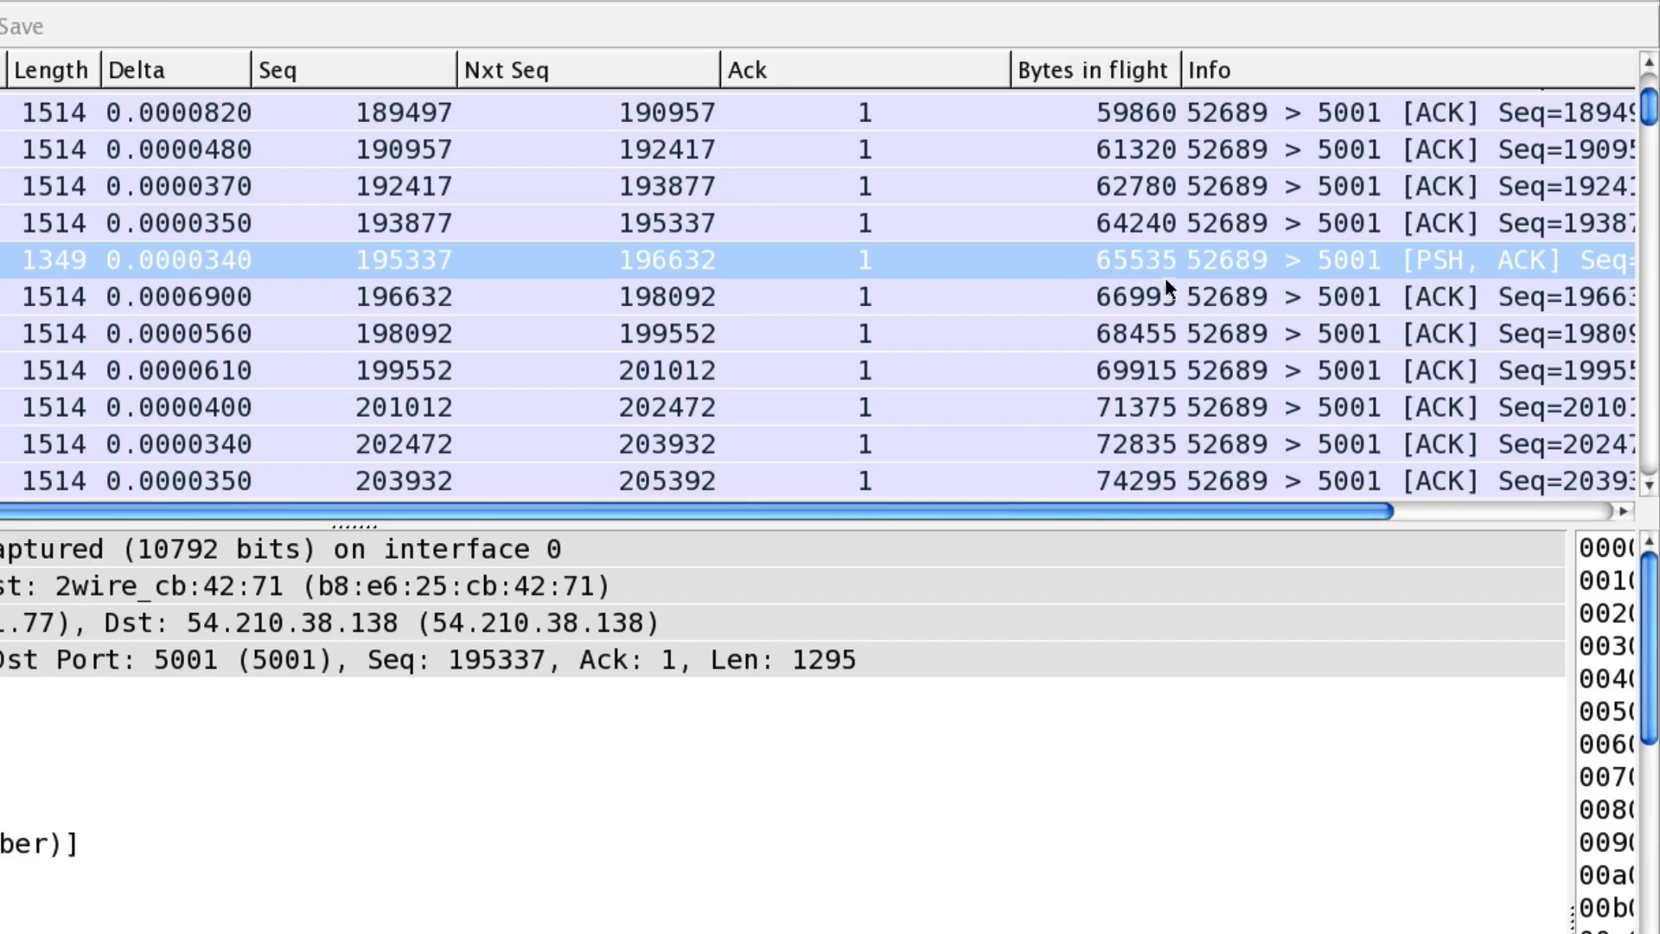
{"action": "left_click", "coordinate": [176, 299]}
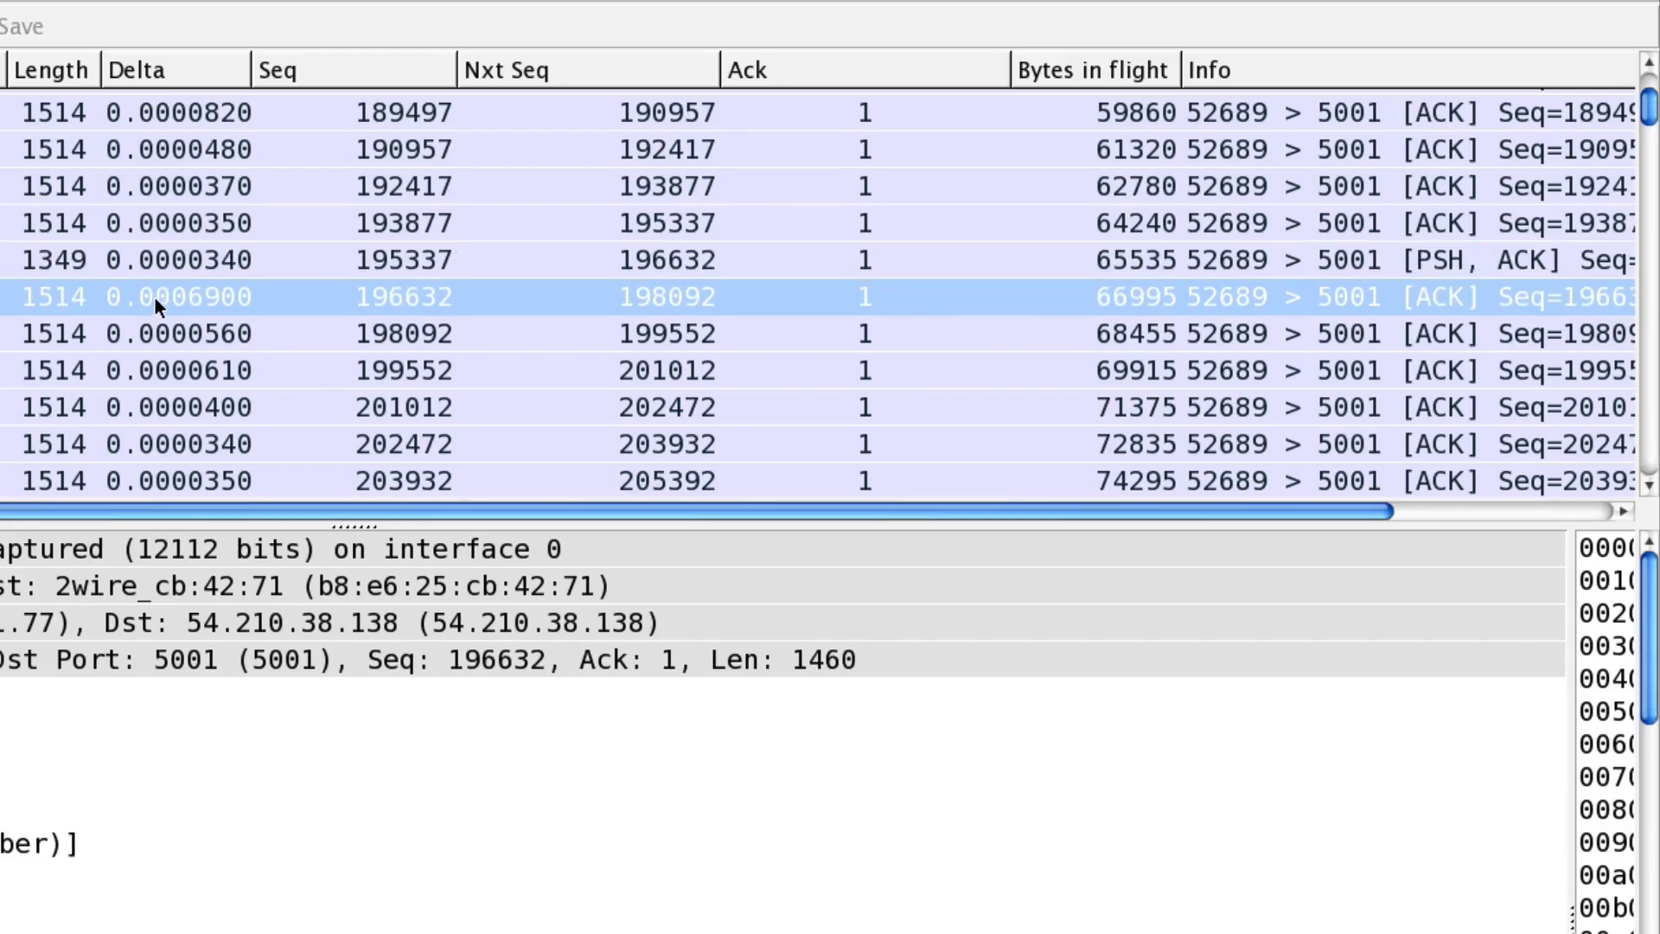
- Compare the bytes in flight of the burst's first PSH, ACK packet with those of the PSH, ACK ending the burst
{"action": "left_click", "coordinate": [1650, 487]}
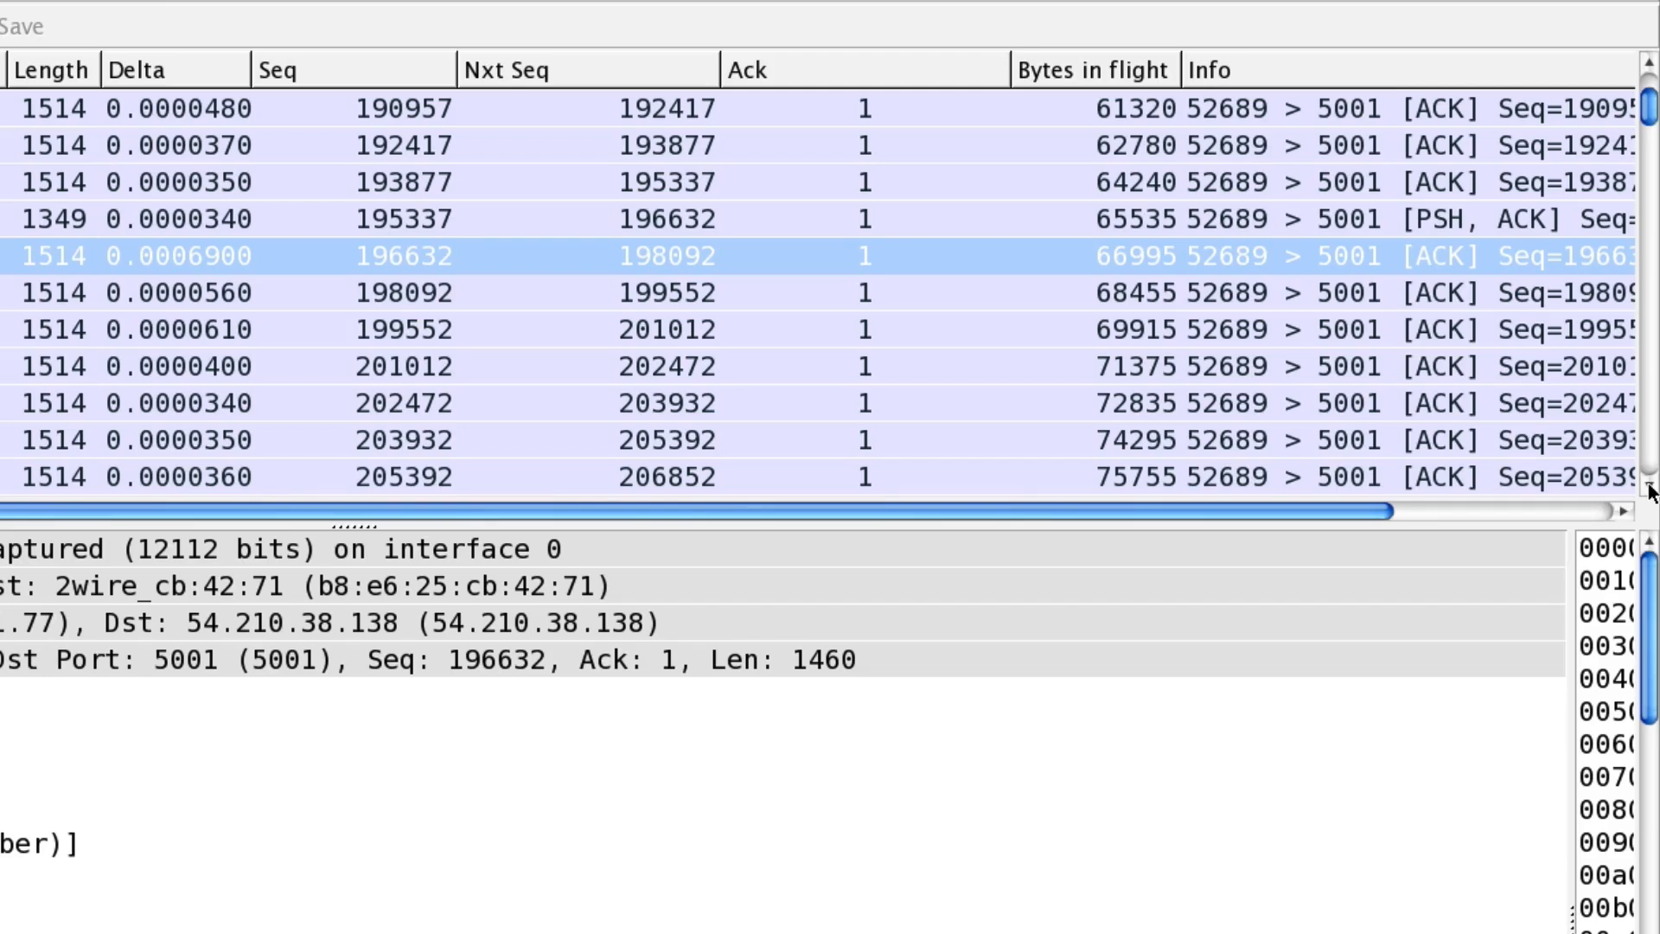
{"action": "left_click", "coordinate": [1181, 221]}
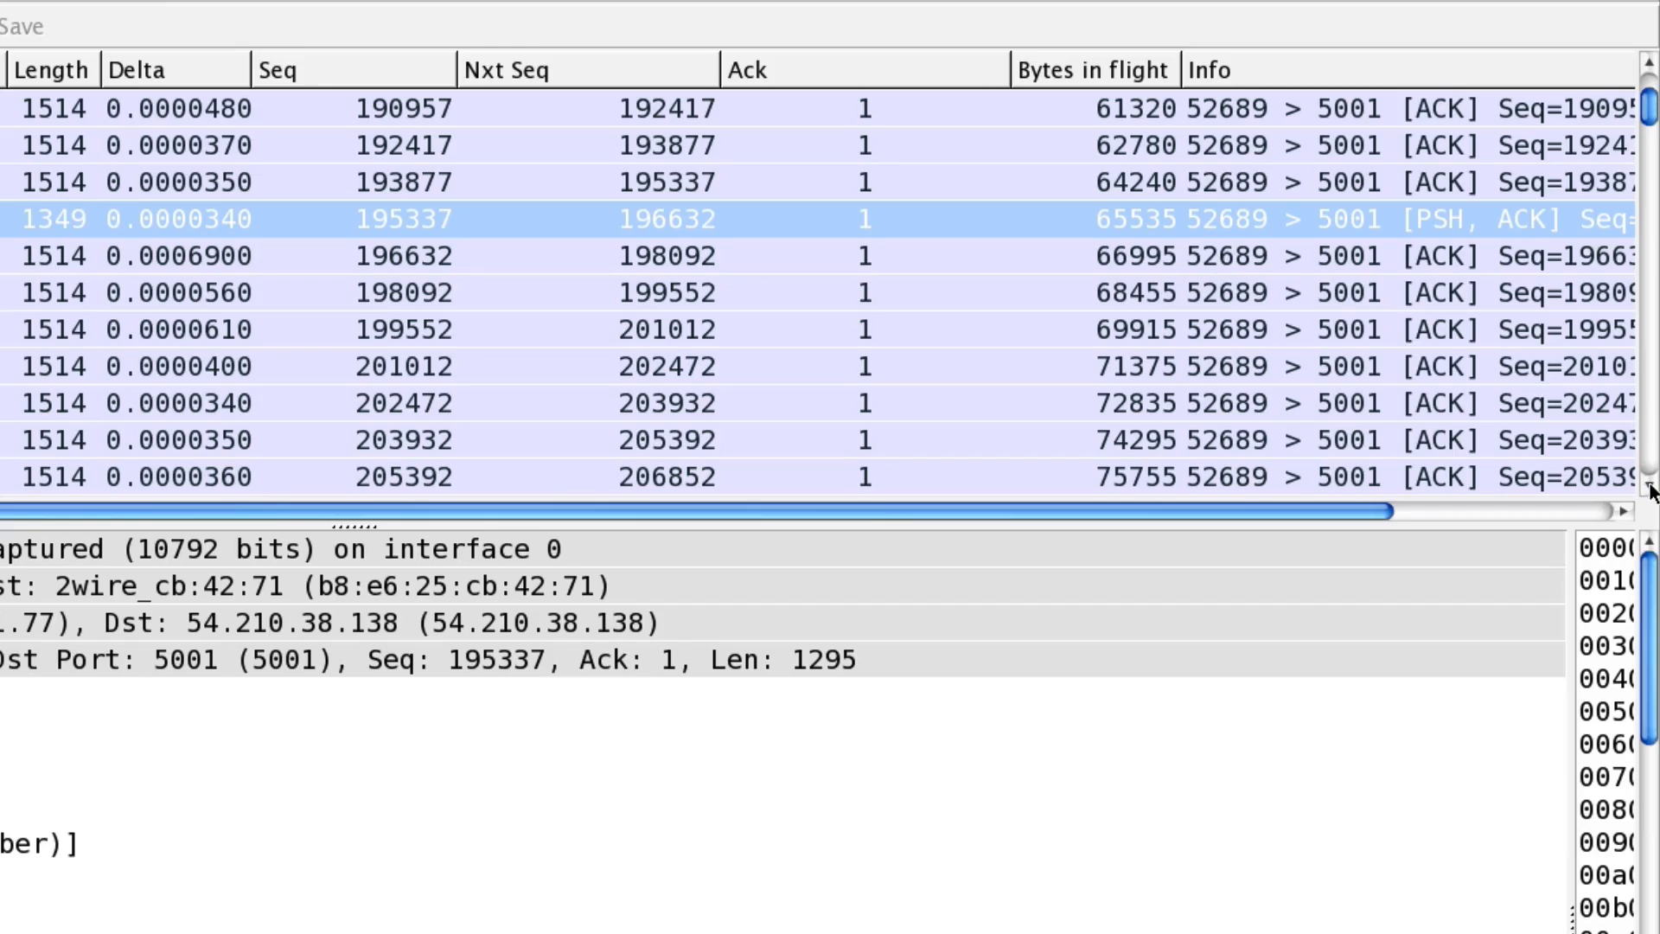
{"action": "left_click_drag", "start_coordinate": [1651, 491], "coordinate": [1652, 491]}
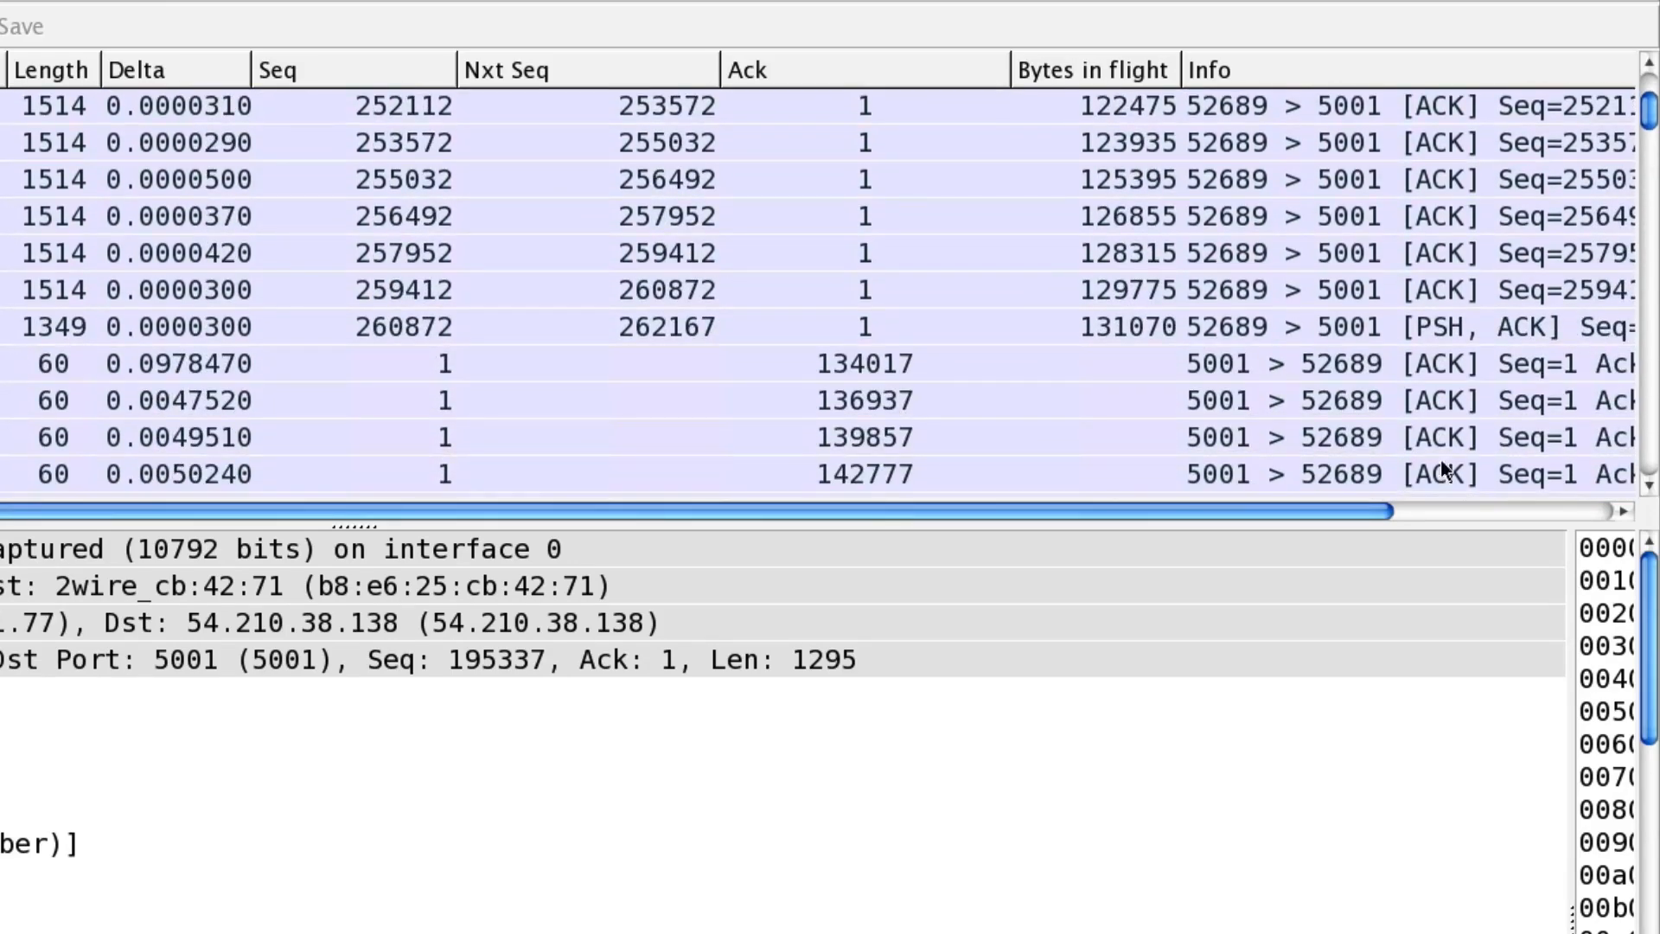
{"action": "left_click", "coordinate": [1111, 333]}
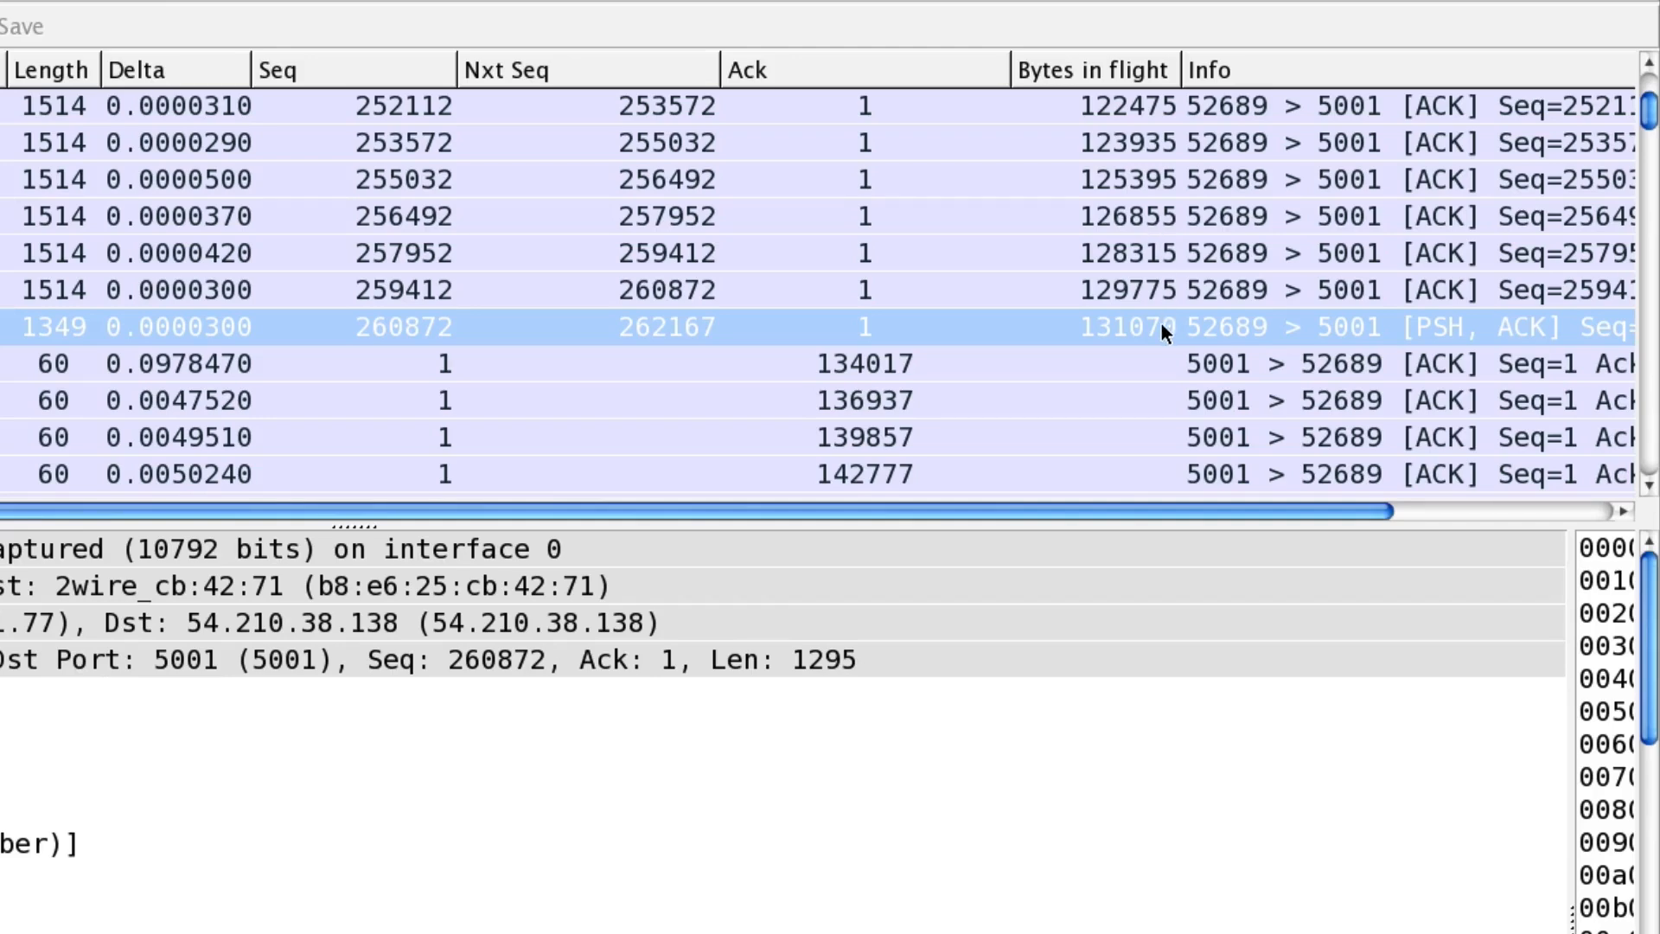
- Select the first ACK after the burst and check its delta time and calculated window size
{"action": "left_click", "coordinate": [222, 365]}
{"action": "left_click", "coordinate": [167, 368]}
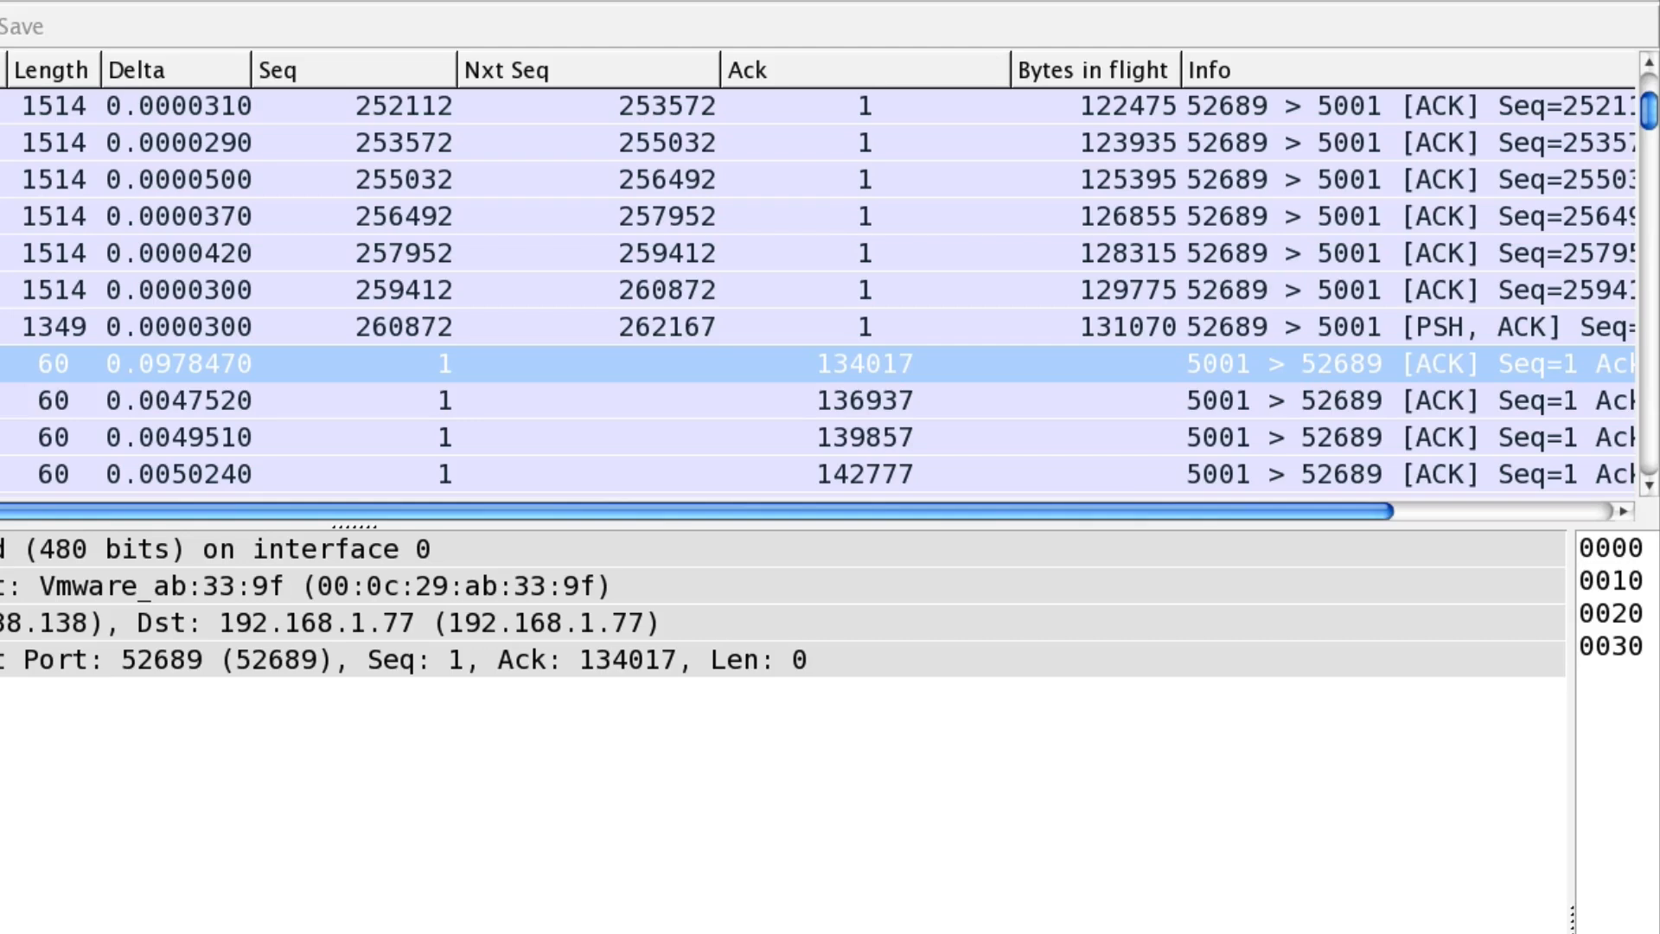
{"action": "left_click_drag", "start_coordinate": [1356, 506], "coordinate": [1610, 511]}
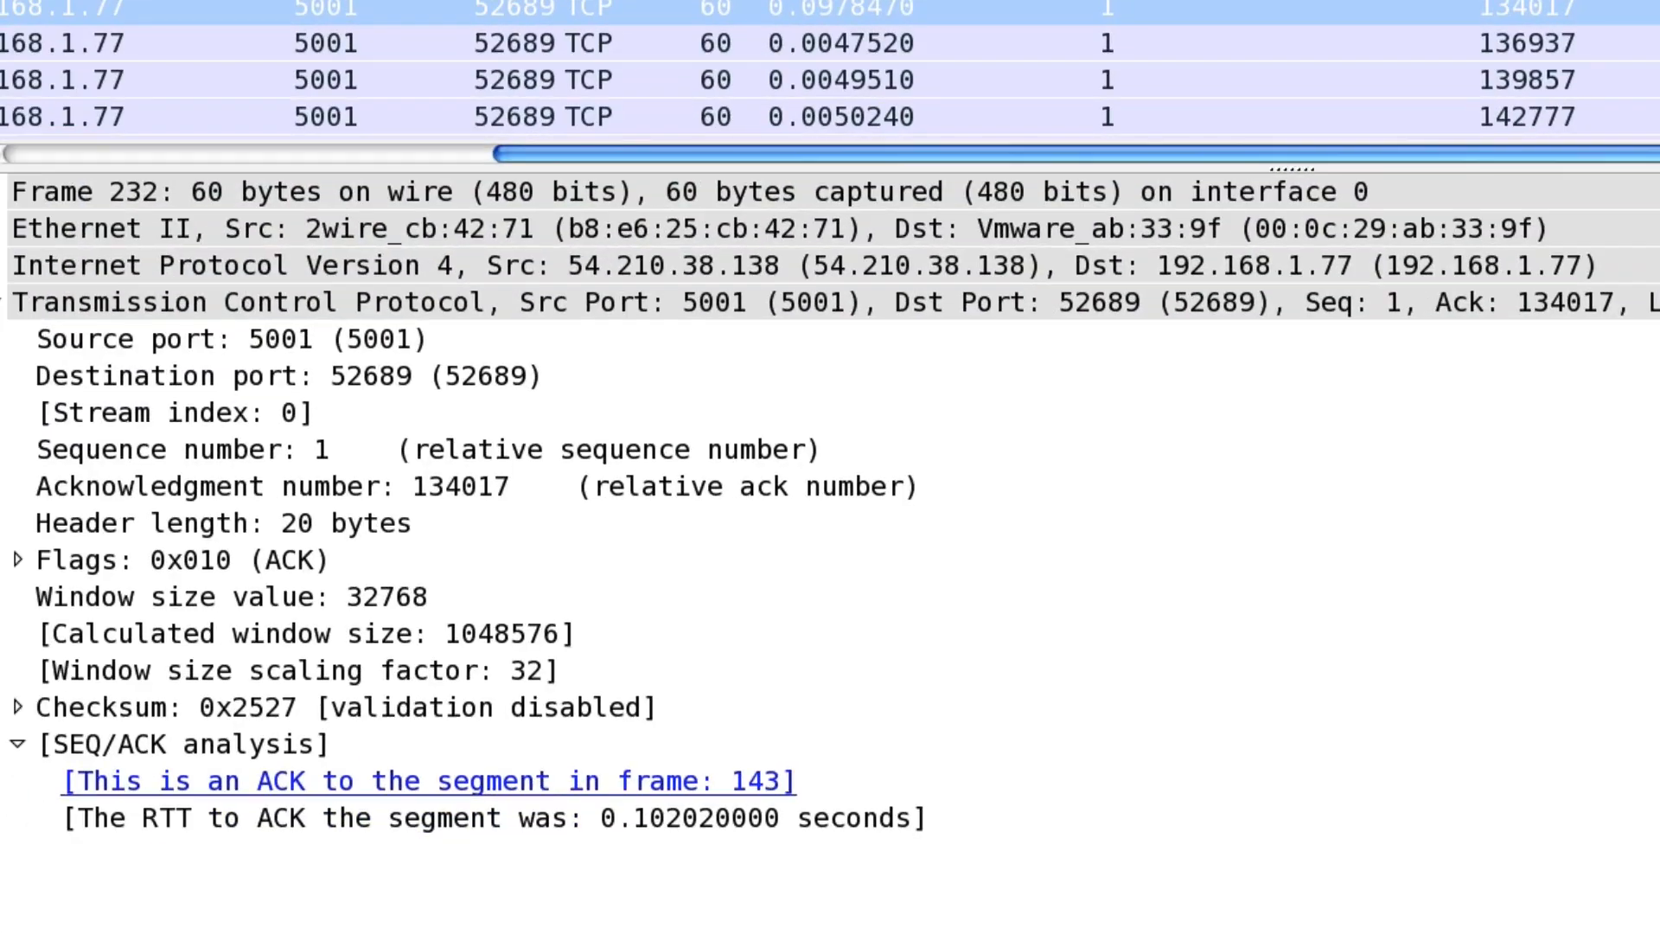
{"action": "left_click", "coordinate": [495, 639]}
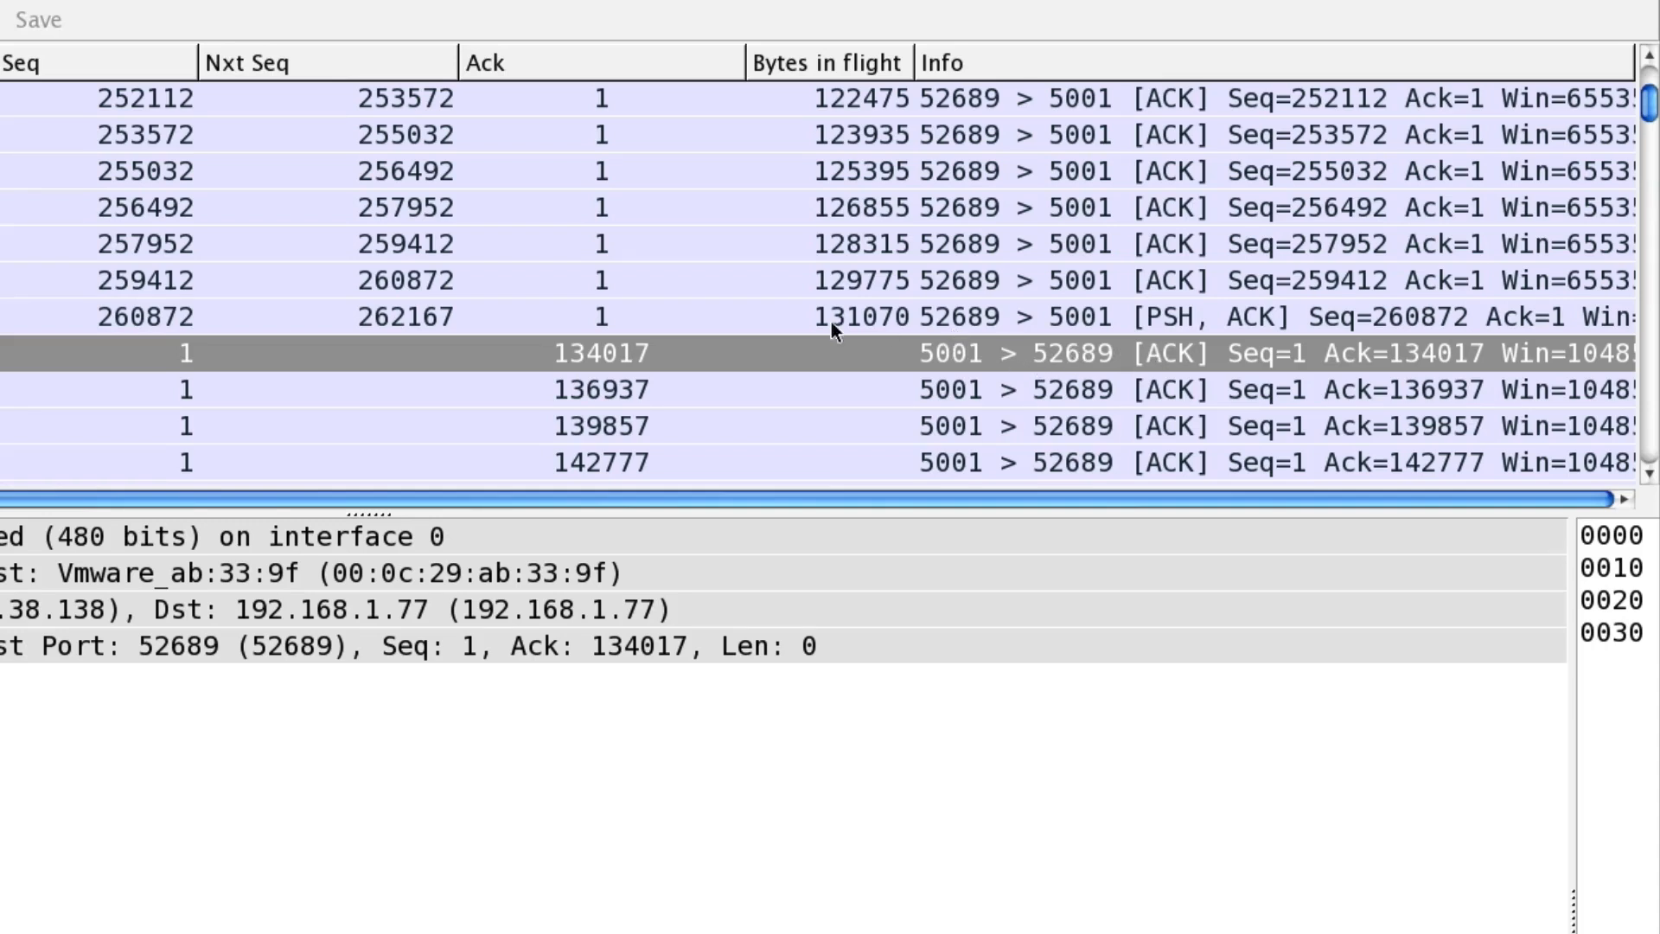
- Select the PSH, ACK packet ending the burst and compare its bytes in flight with the preceding packets
{"action": "left_click", "coordinate": [867, 320]}
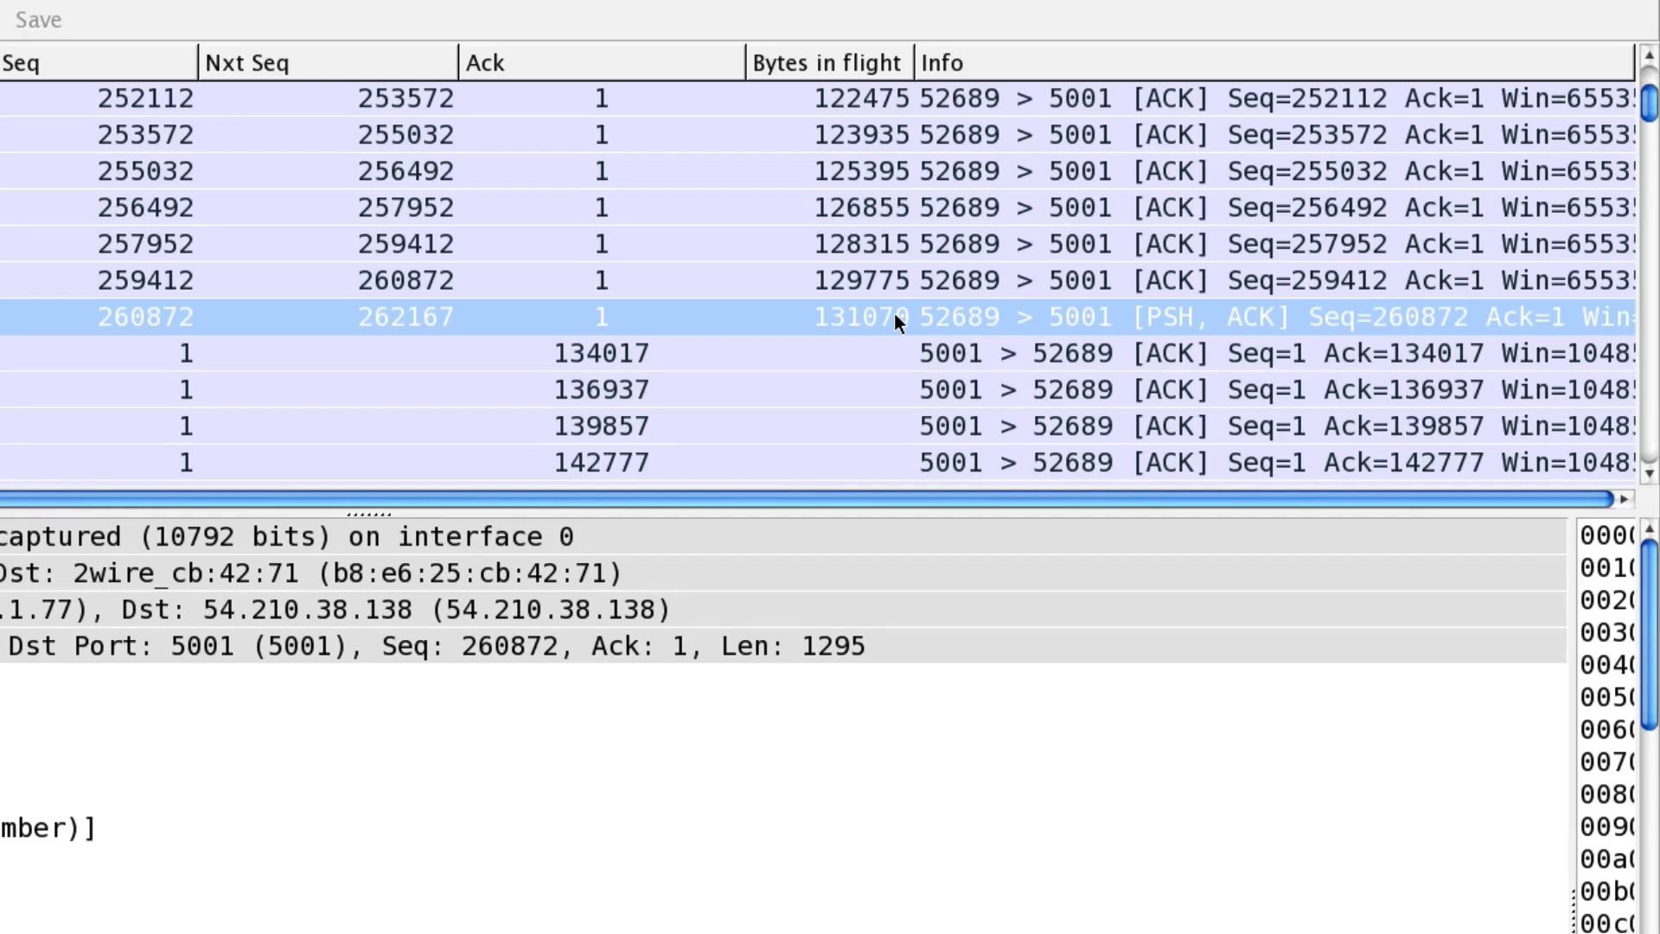
{"action": "left_click", "coordinate": [1650, 57]}
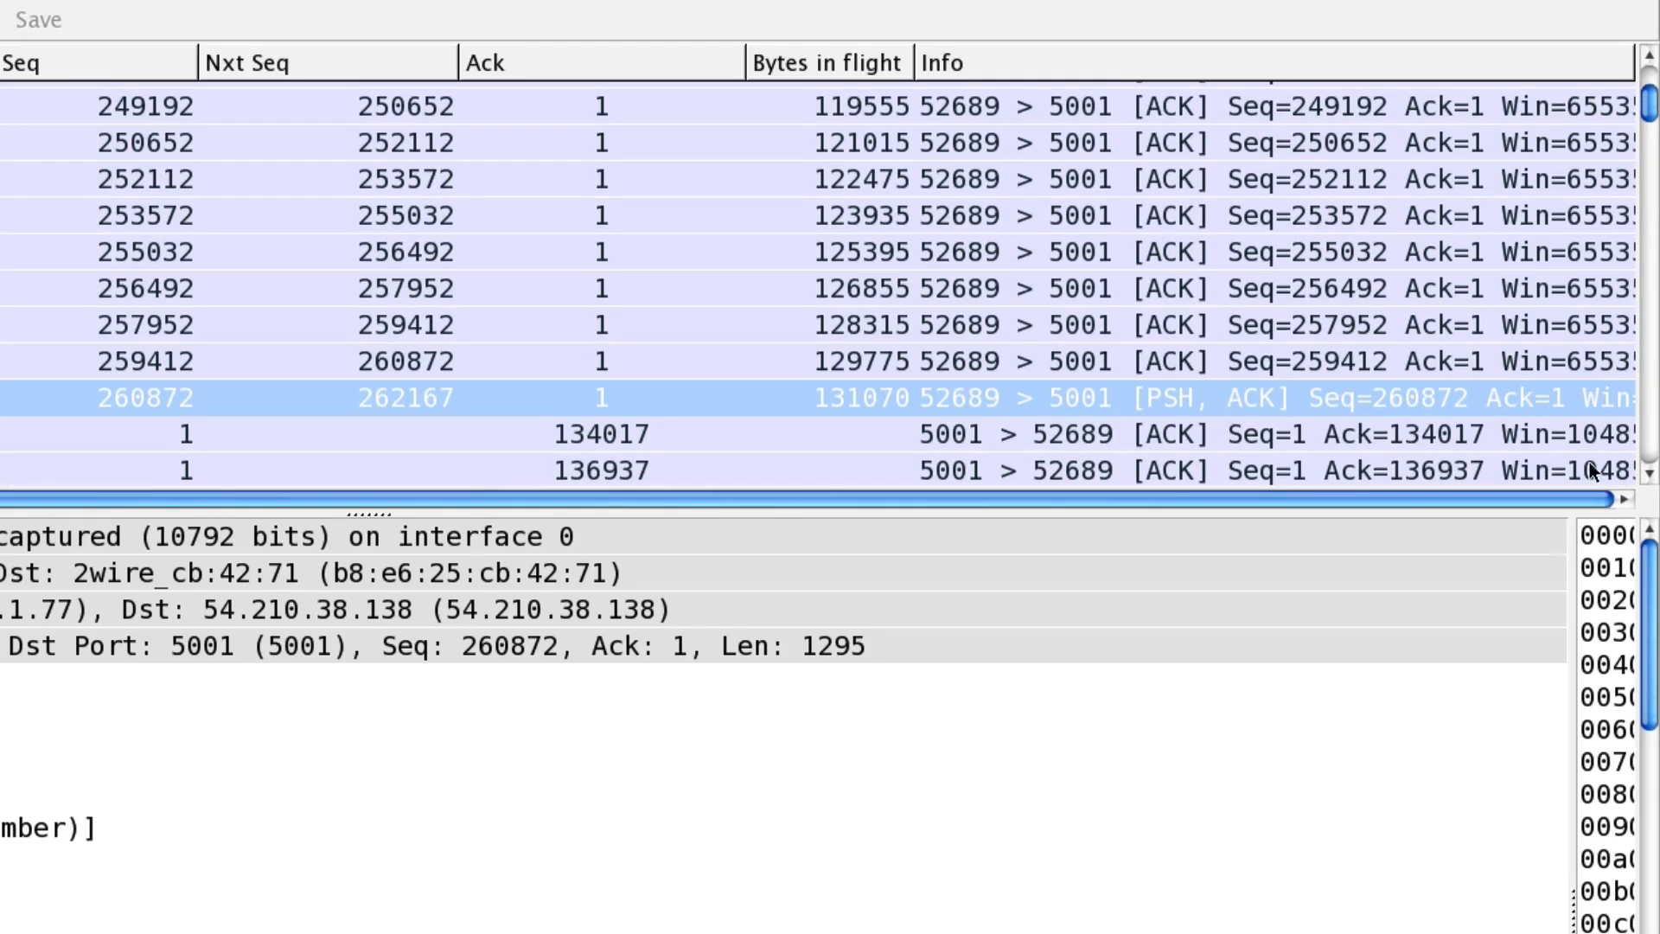
{"action": "left_click", "coordinate": [1649, 474]}
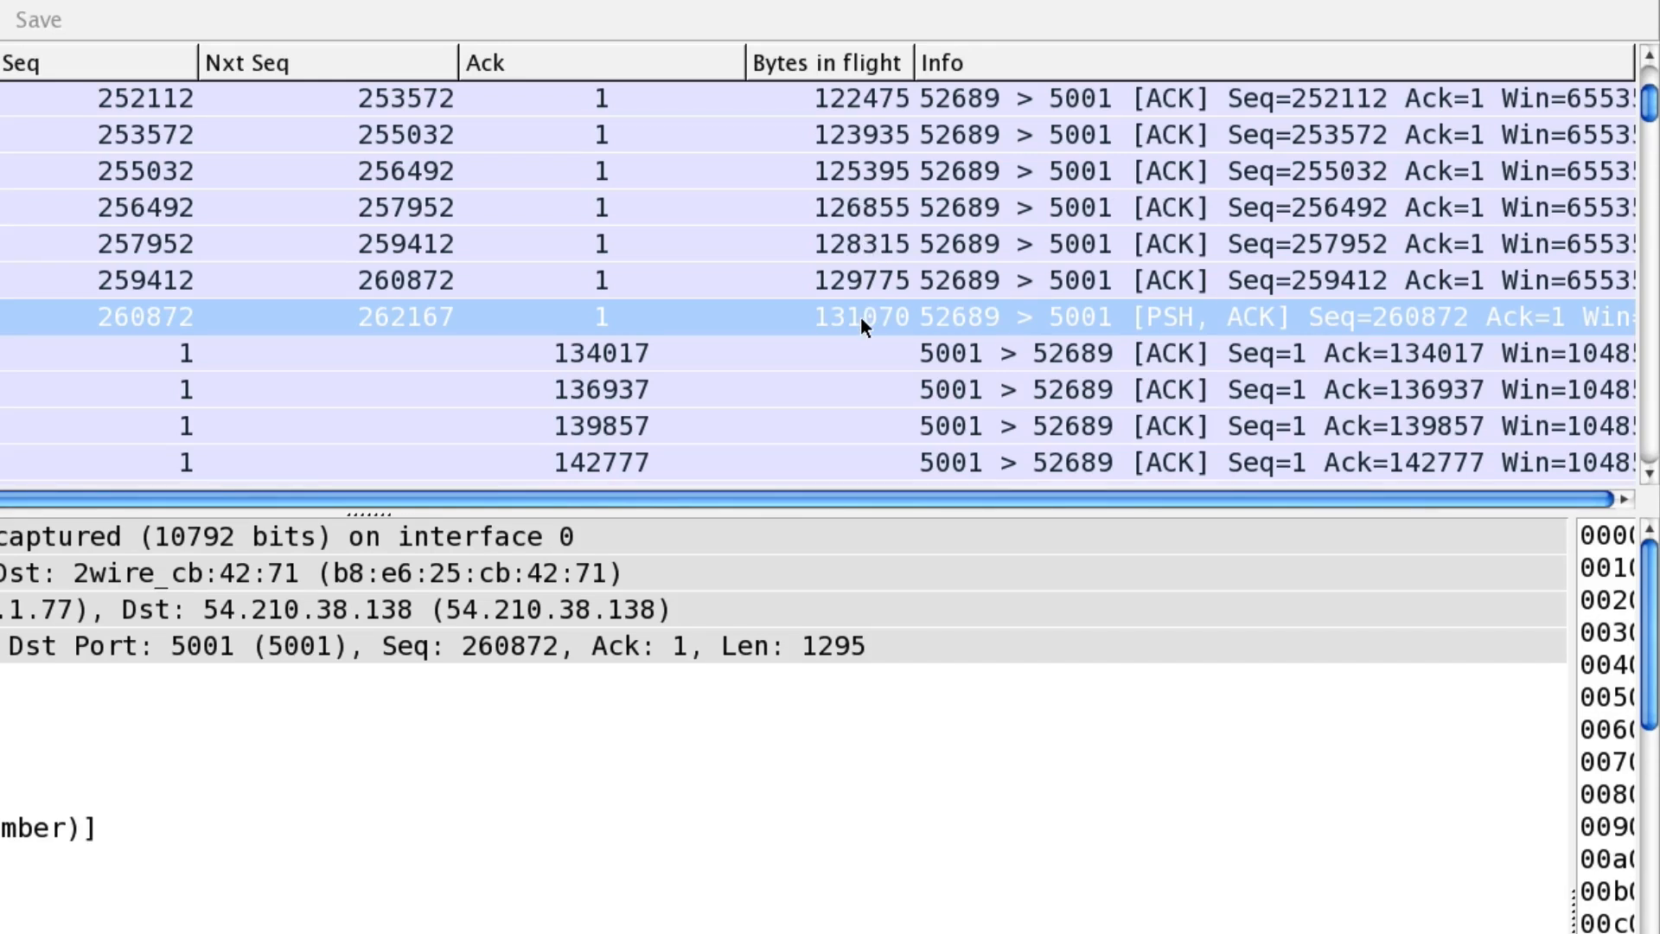
- Follow the ACKs after the burst down to the 2-byte PSH, ACK packet and select it
{"action": "left_click", "coordinate": [1650, 475]}
{"action": "left_click", "coordinate": [1650, 476]}
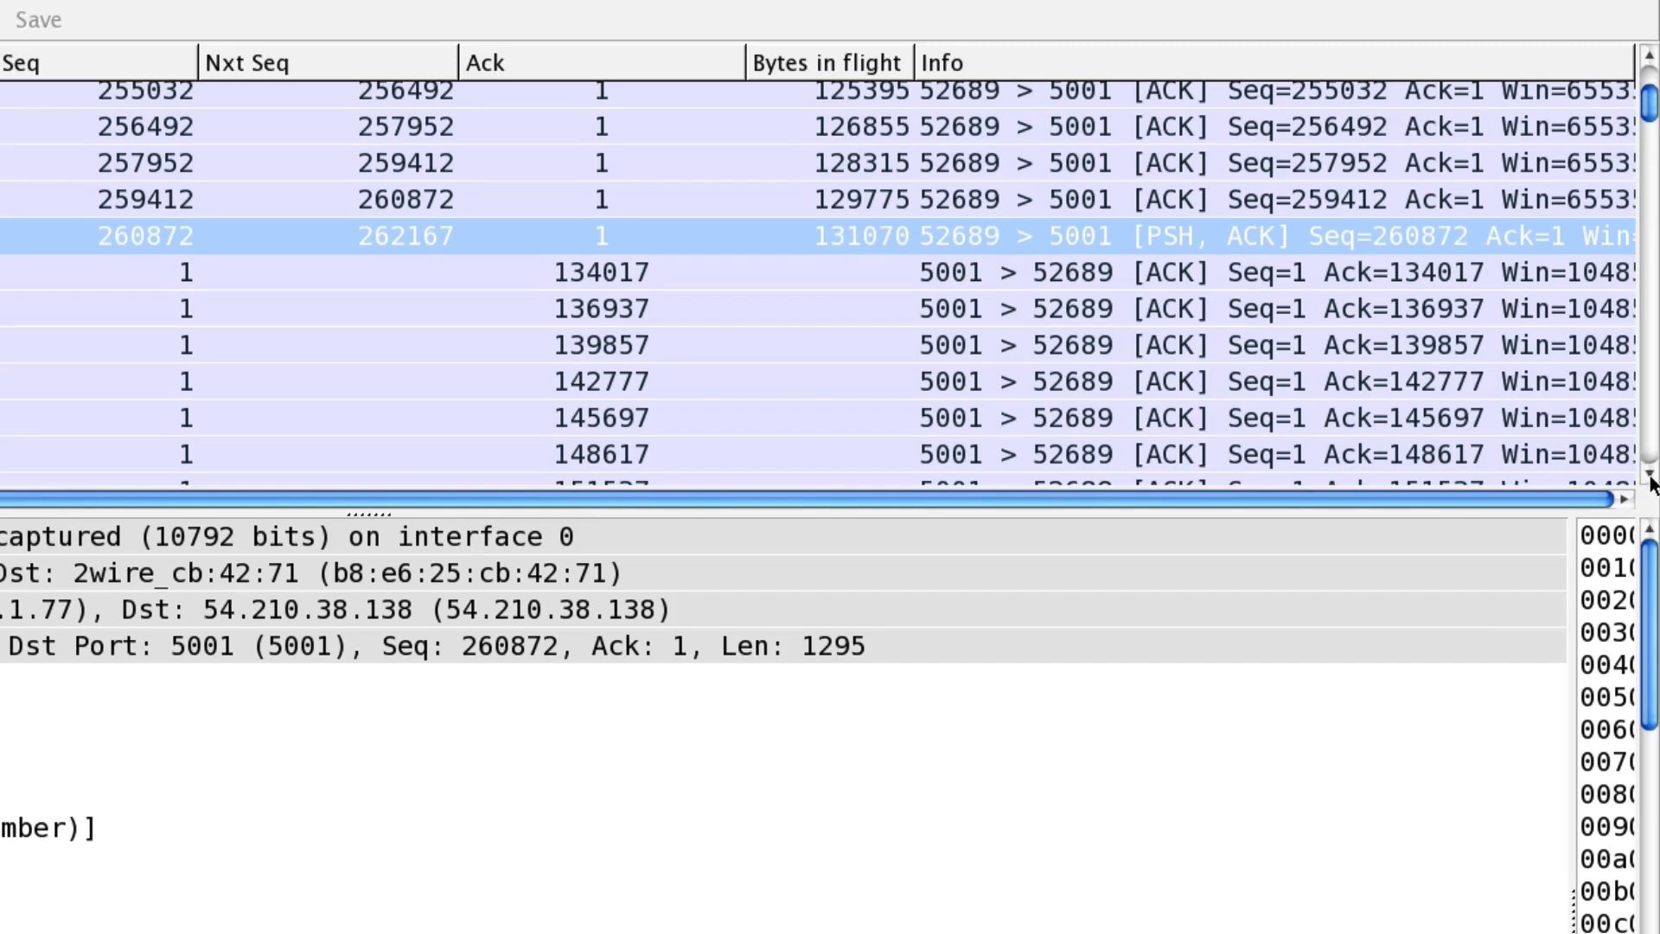
{"action": "scroll", "coordinate": [1651, 480], "scroll_direction": "down", "scroll_amount": 5}
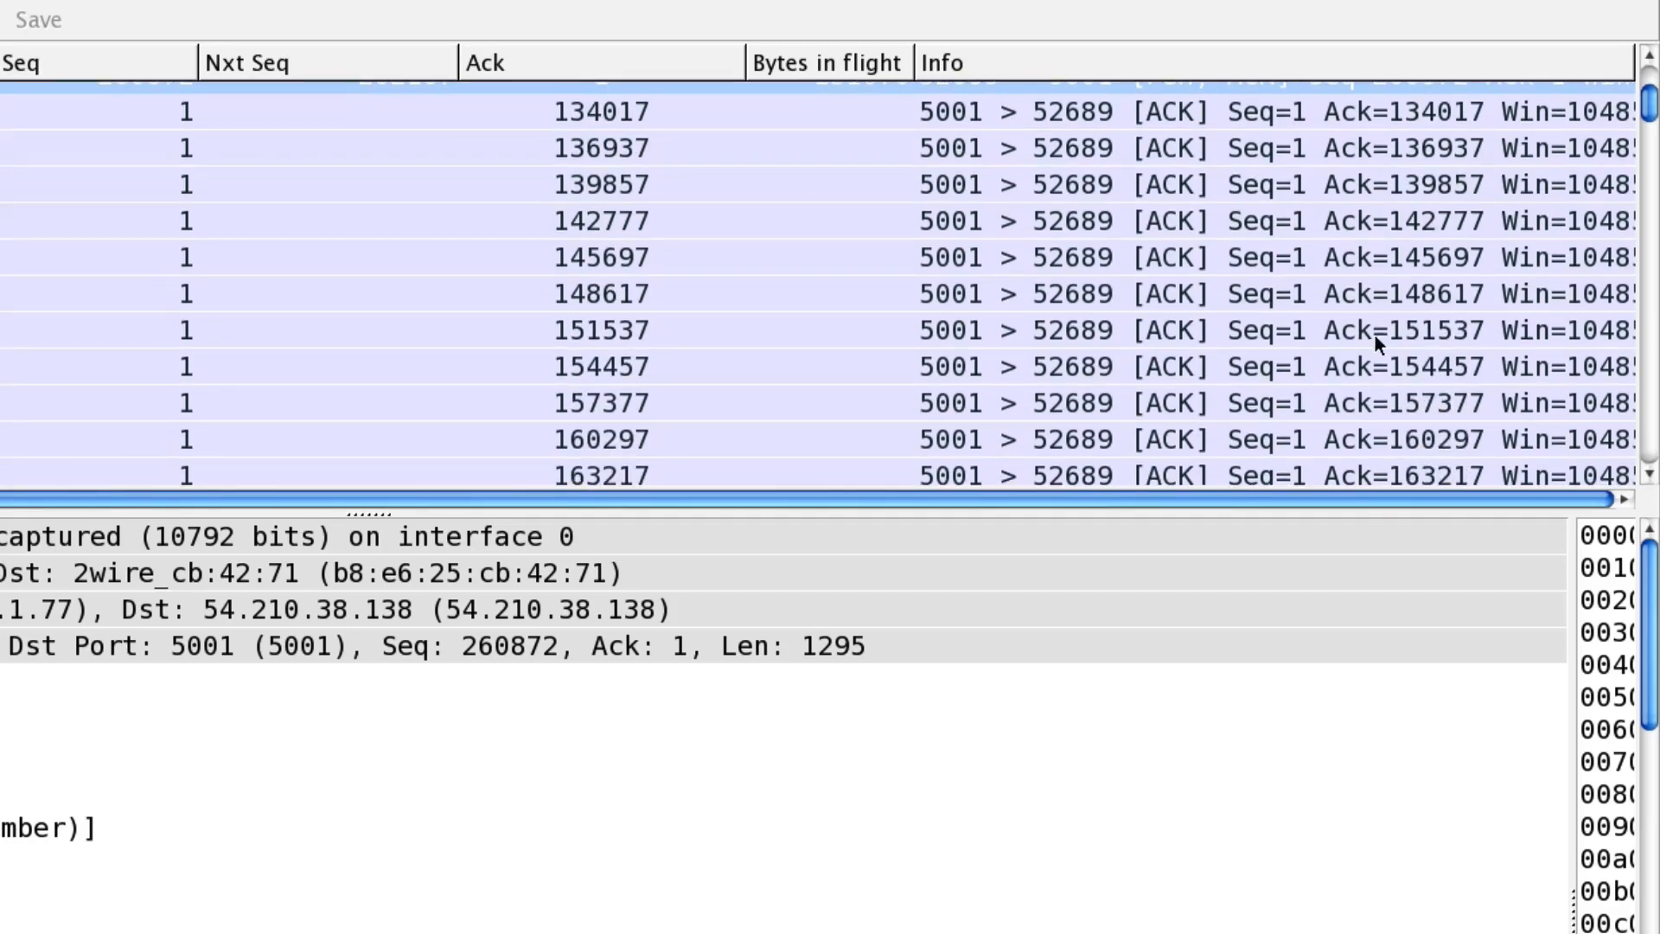
{"action": "scroll", "coordinate": [1650, 474], "scroll_direction": "down", "scroll_amount": 4}
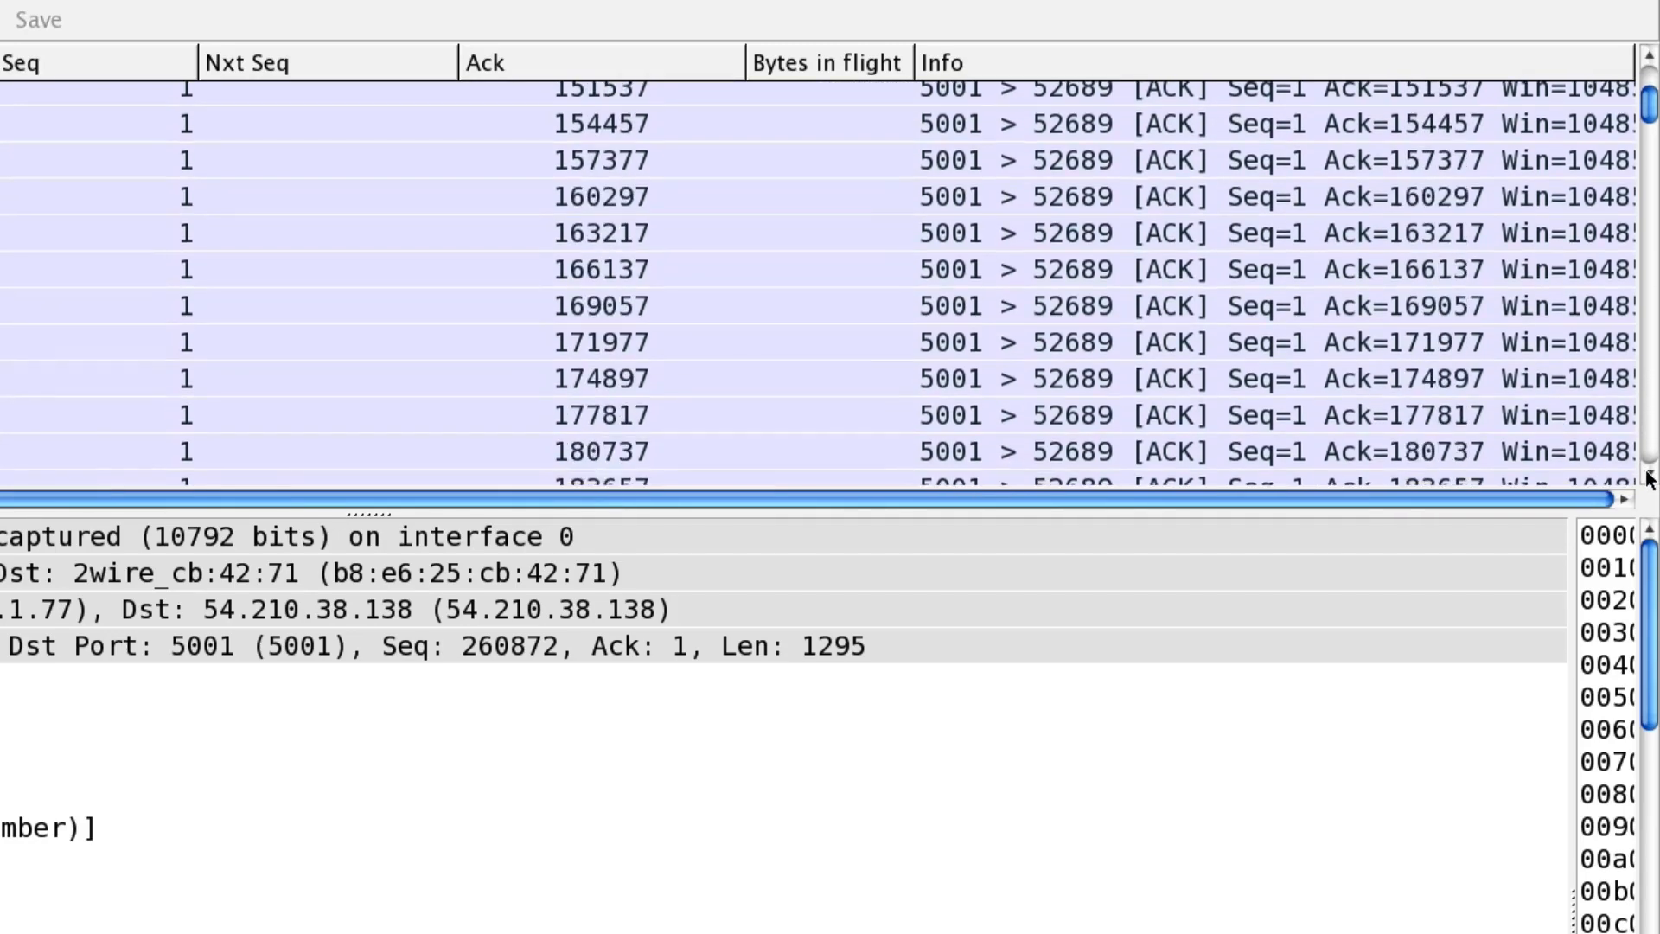
{"action": "scroll", "coordinate": [1652, 480], "scroll_direction": "down", "scroll_amount": 4}
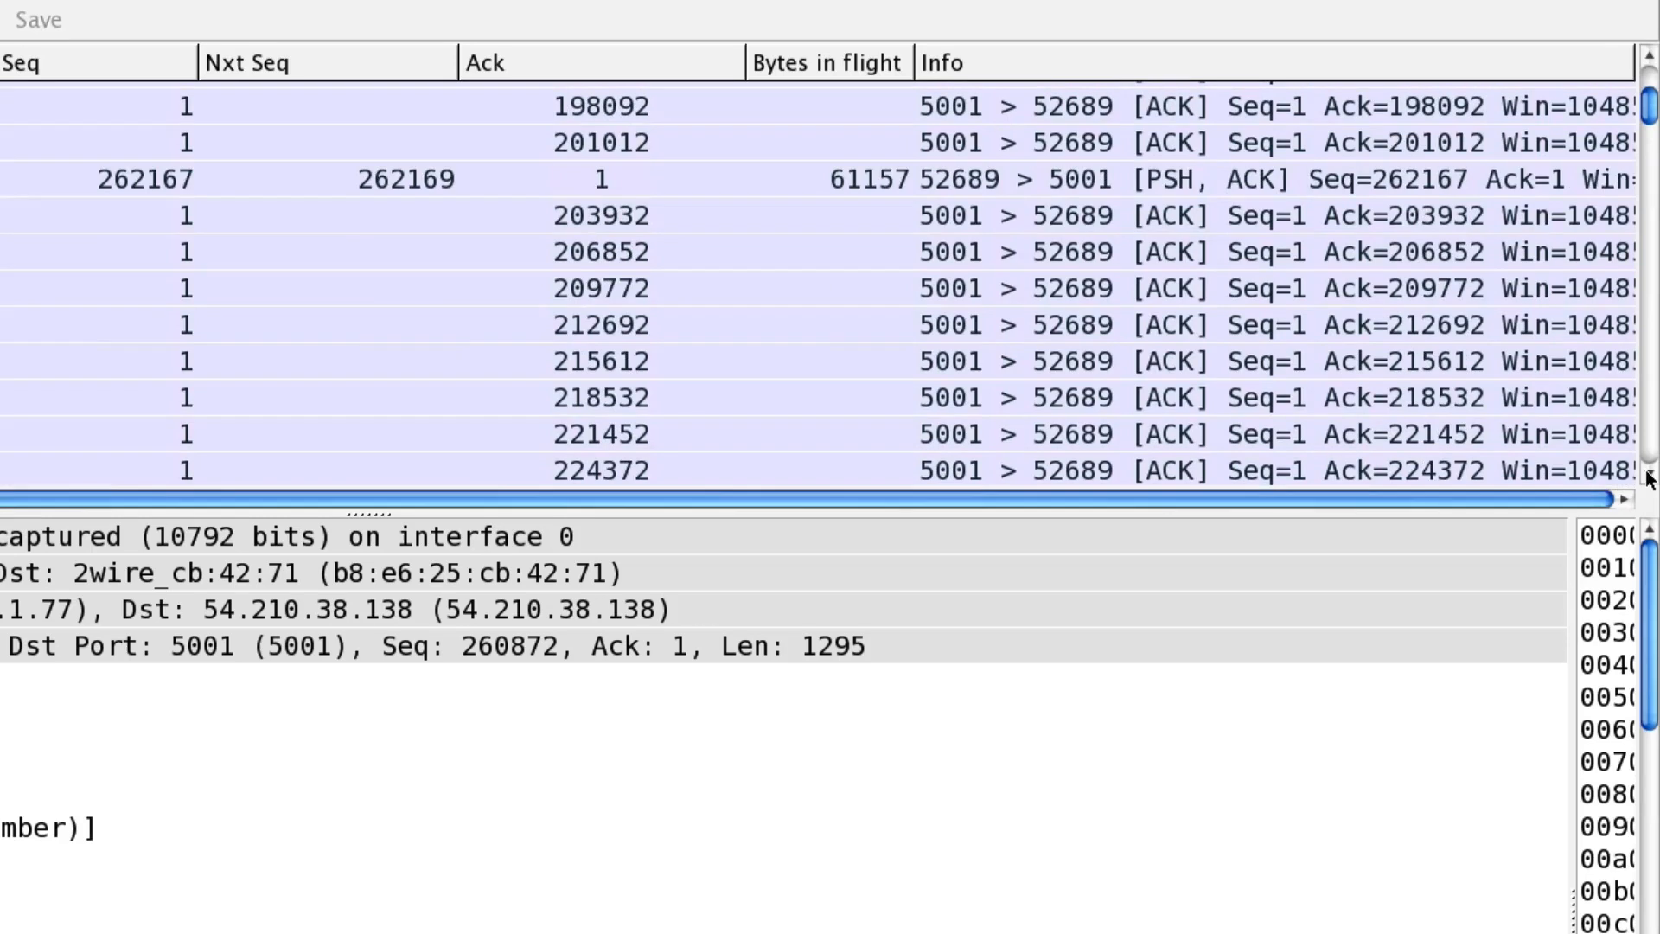
{"action": "left_click", "coordinate": [939, 192]}
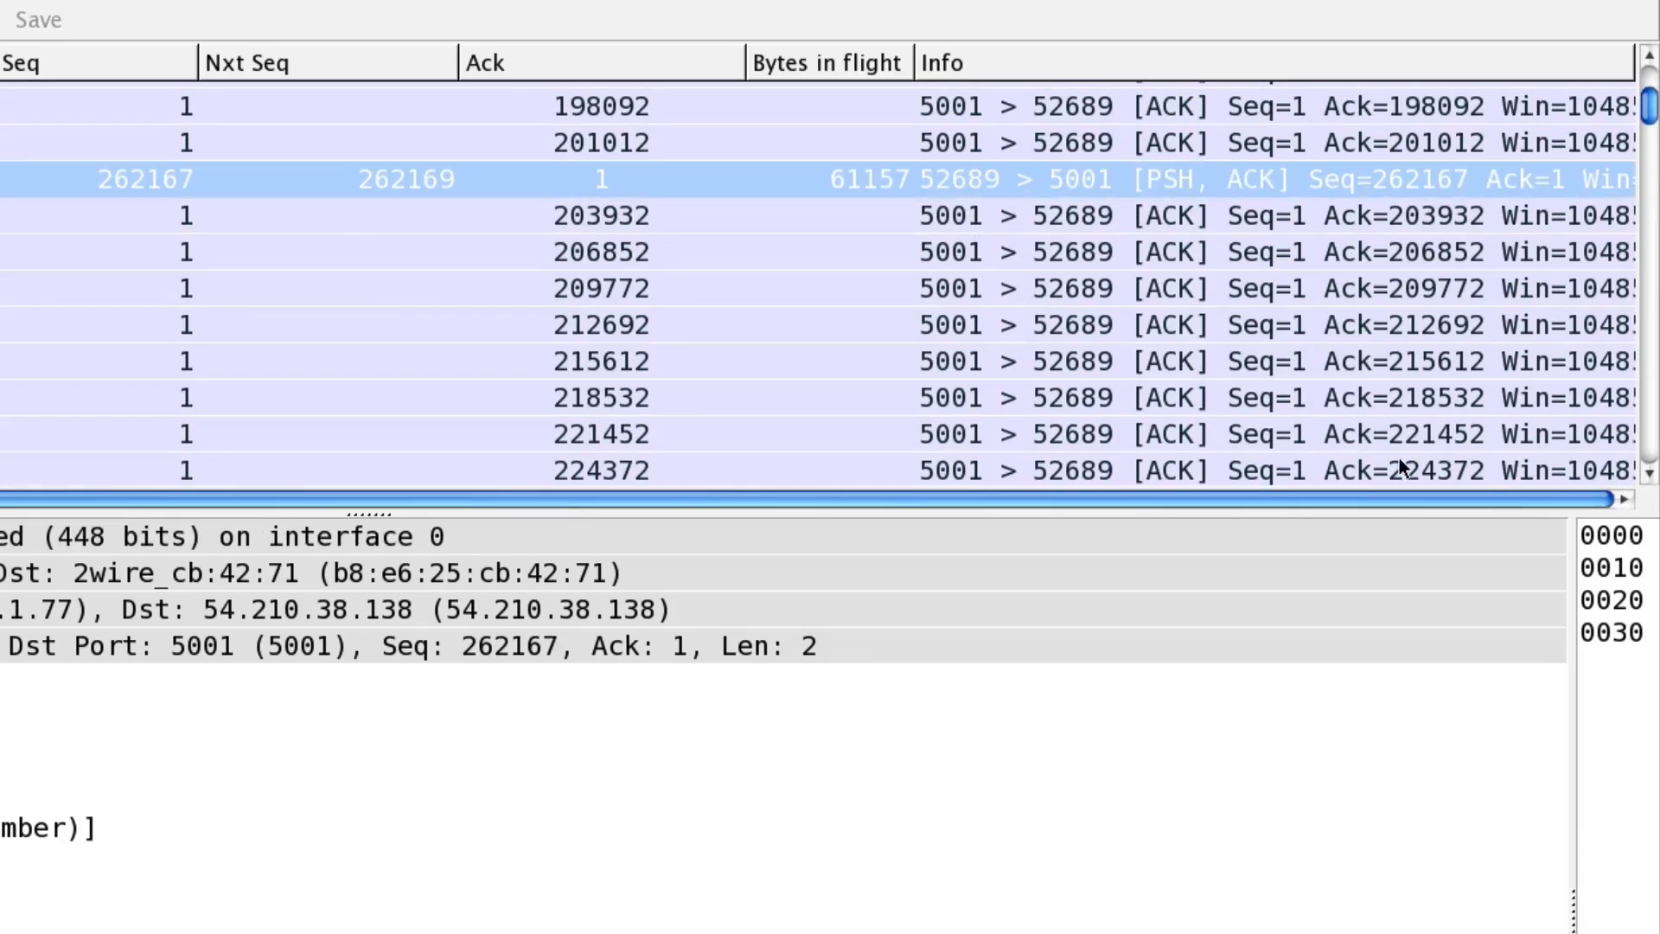
- Find the next burst's first data packet and compare its bytes in flight with the ACK just before it
{"action": "scroll", "coordinate": [1650, 481], "scroll_direction": "down", "scroll_amount": 3}
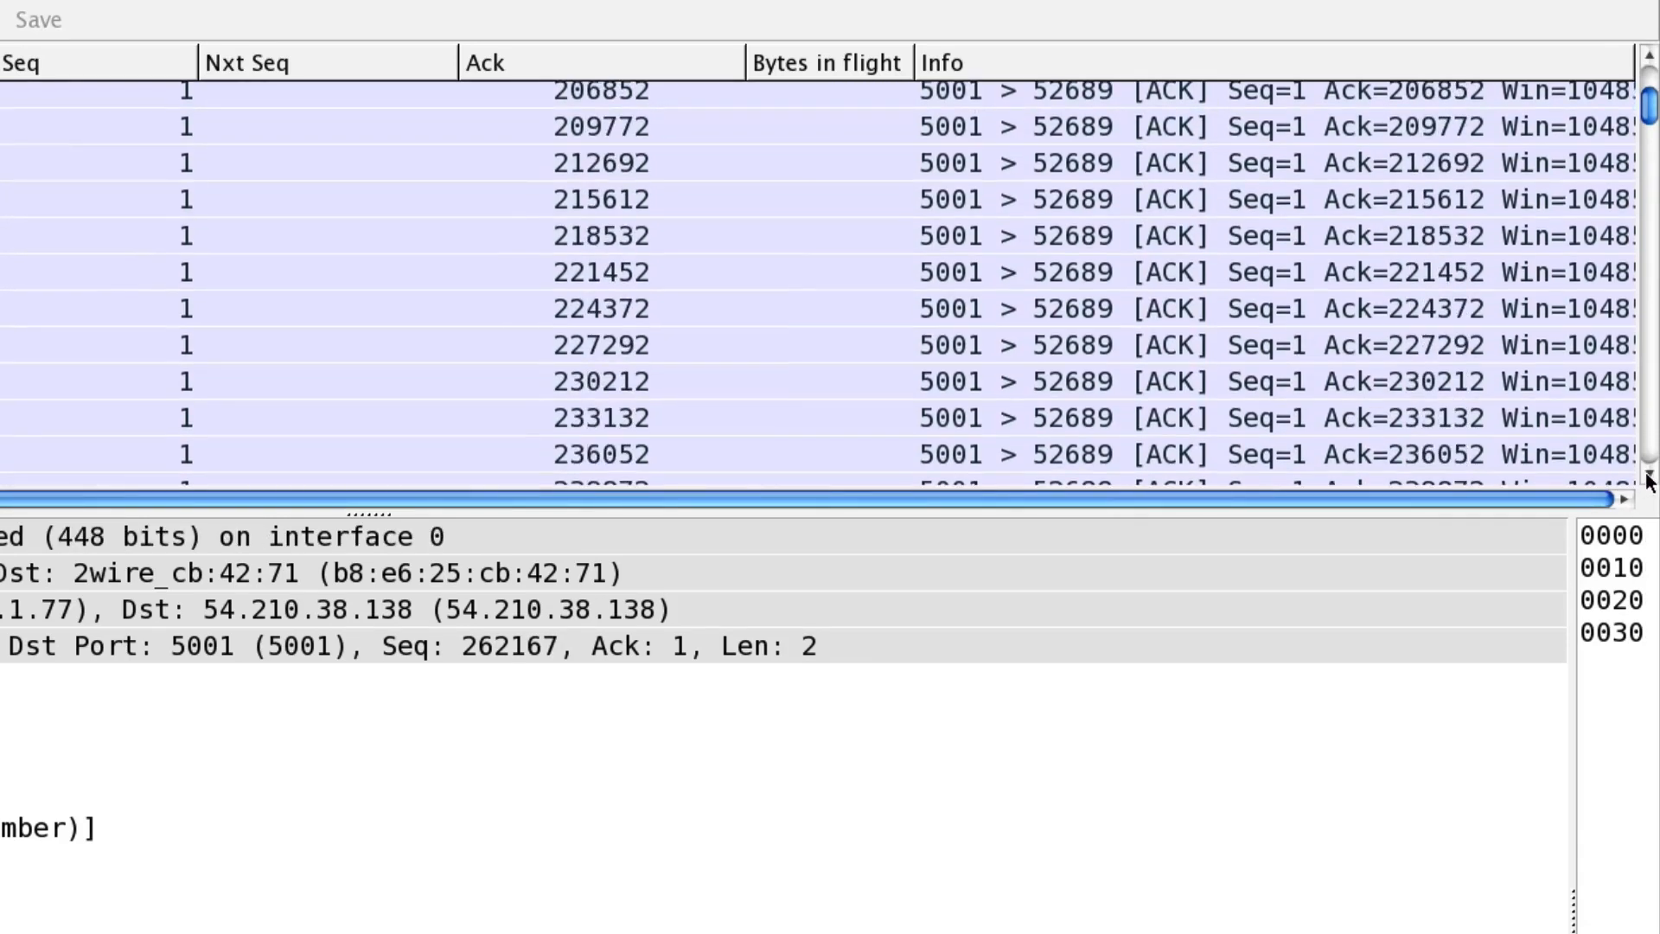
{"action": "scroll", "coordinate": [1650, 481], "scroll_direction": "down", "scroll_amount": 4}
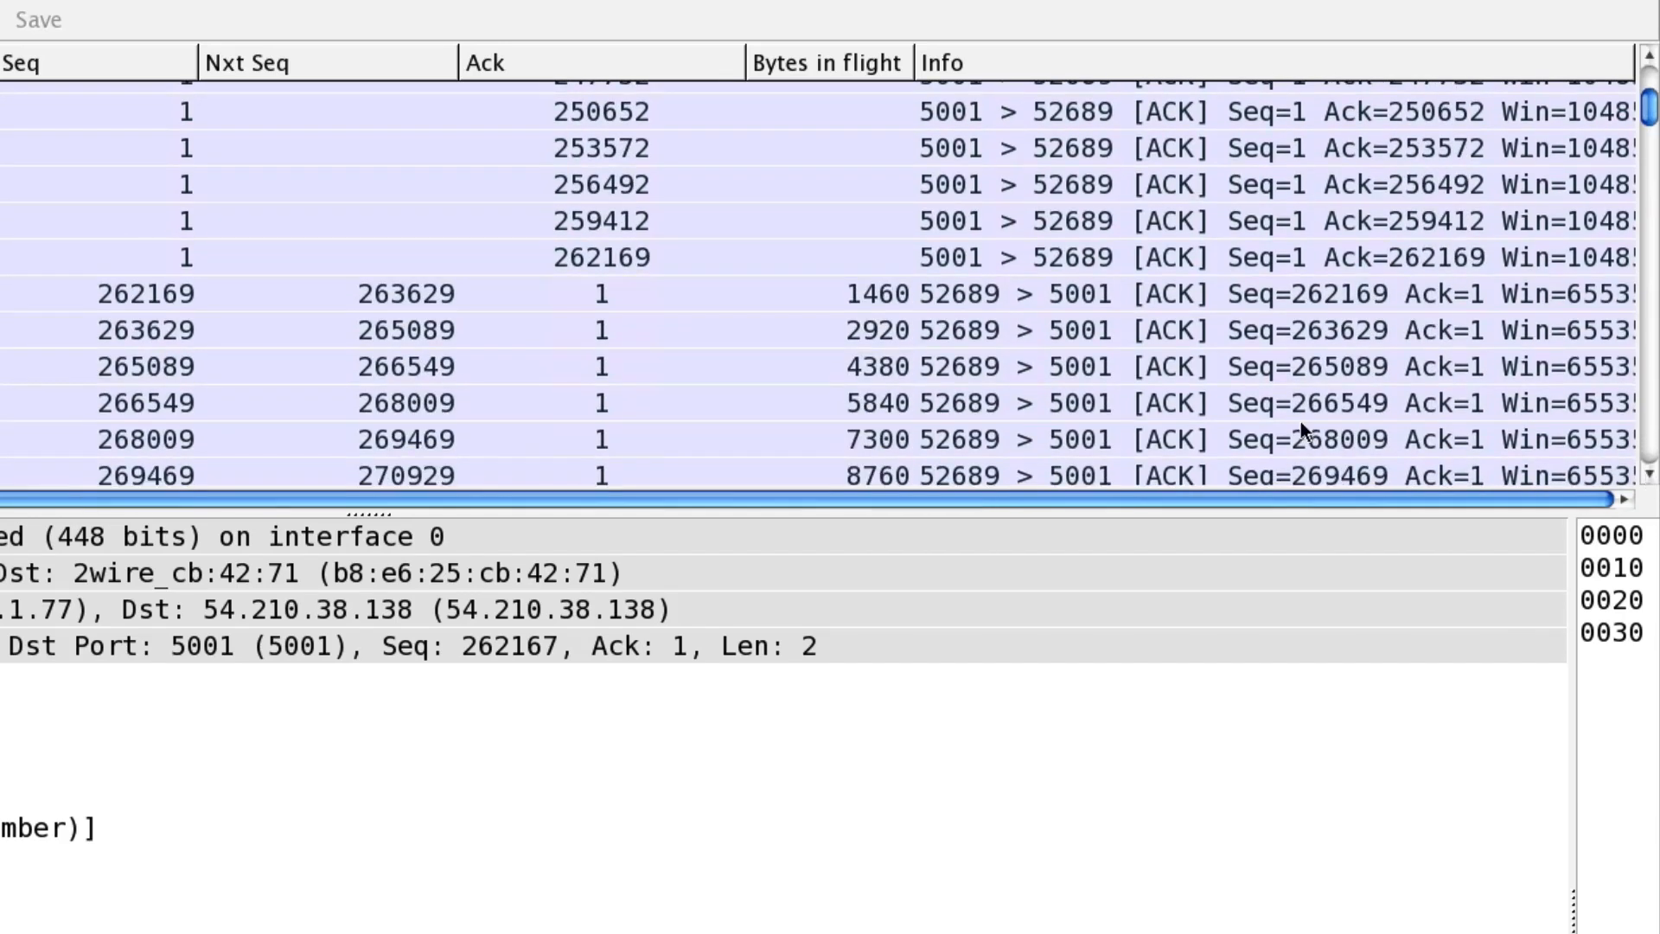
{"action": "left_click", "coordinate": [893, 294]}
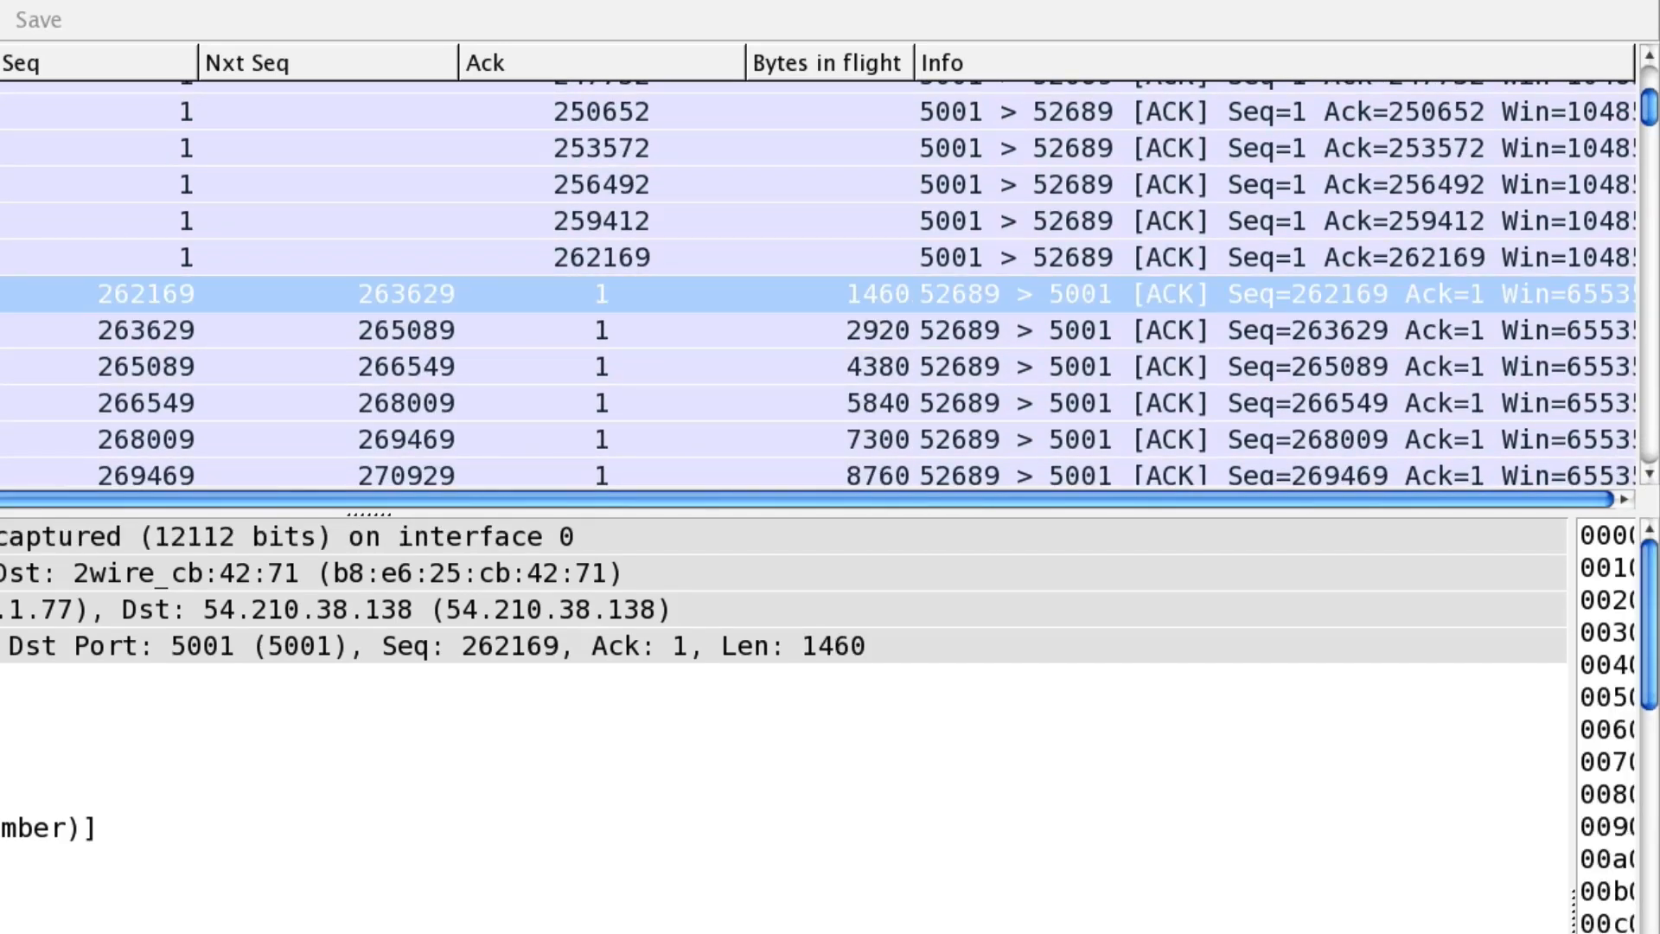
{"action": "left_click", "coordinate": [853, 266]}
{"action": "left_click", "coordinate": [884, 299]}
{"action": "left_click", "coordinate": [675, 257]}
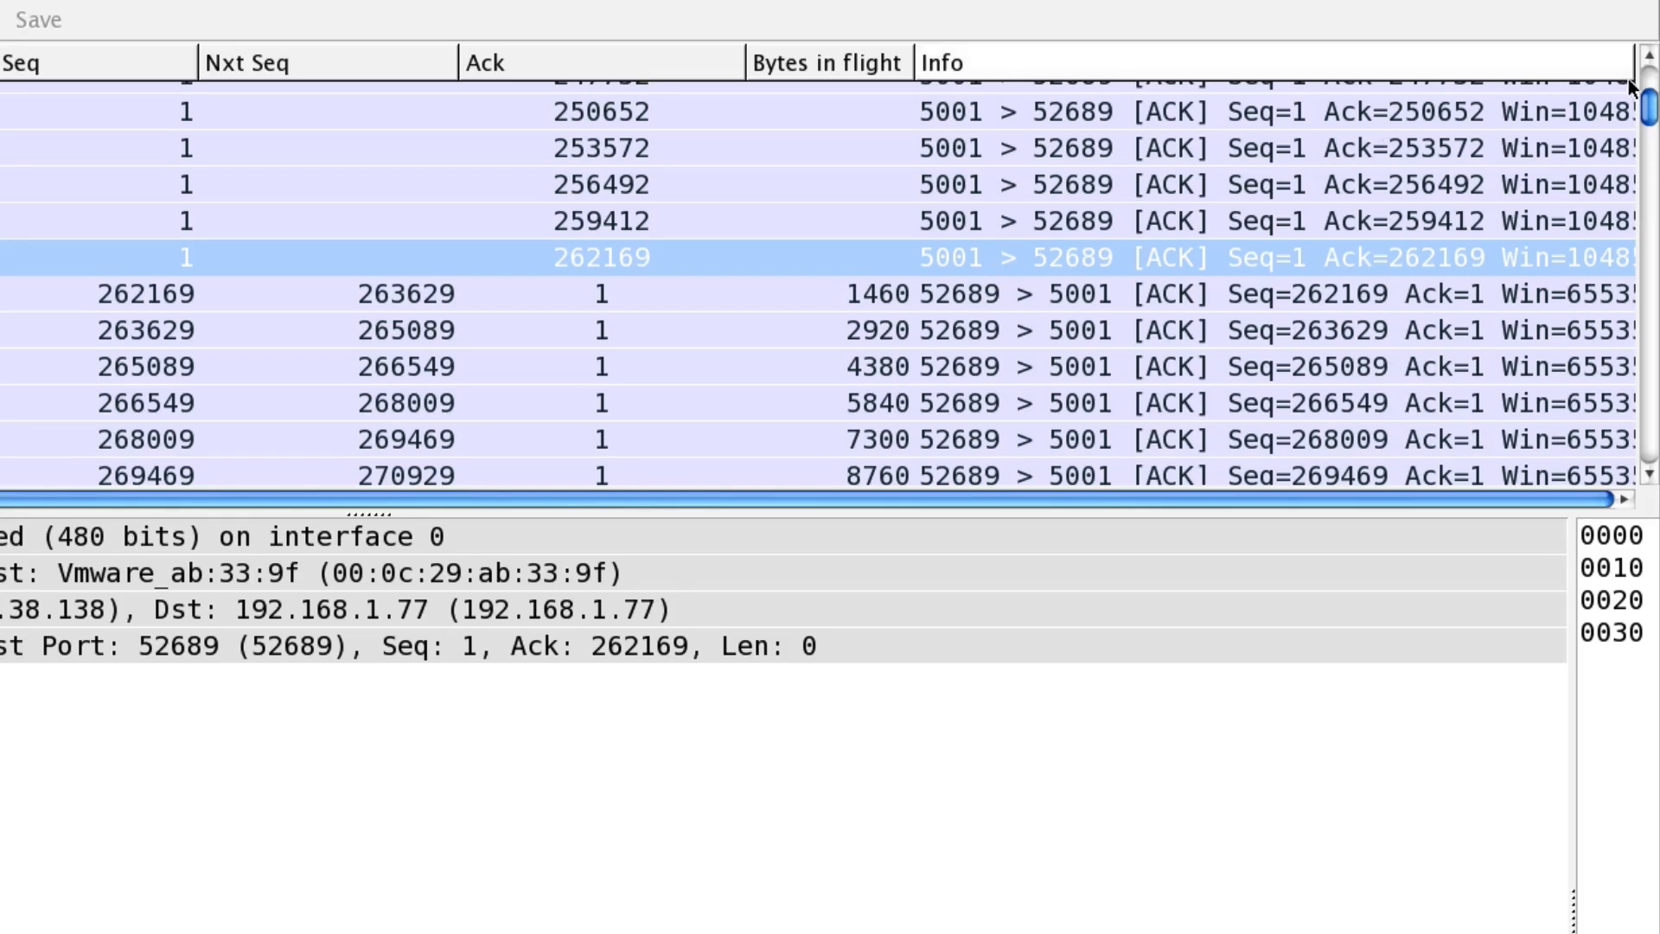
- Check the 2-byte PSH, ACK packet's next sequence number against the last ACK before the next burst
{"action": "scroll", "coordinate": [1340, 129], "scroll_direction": "up", "scroll_amount": 6}
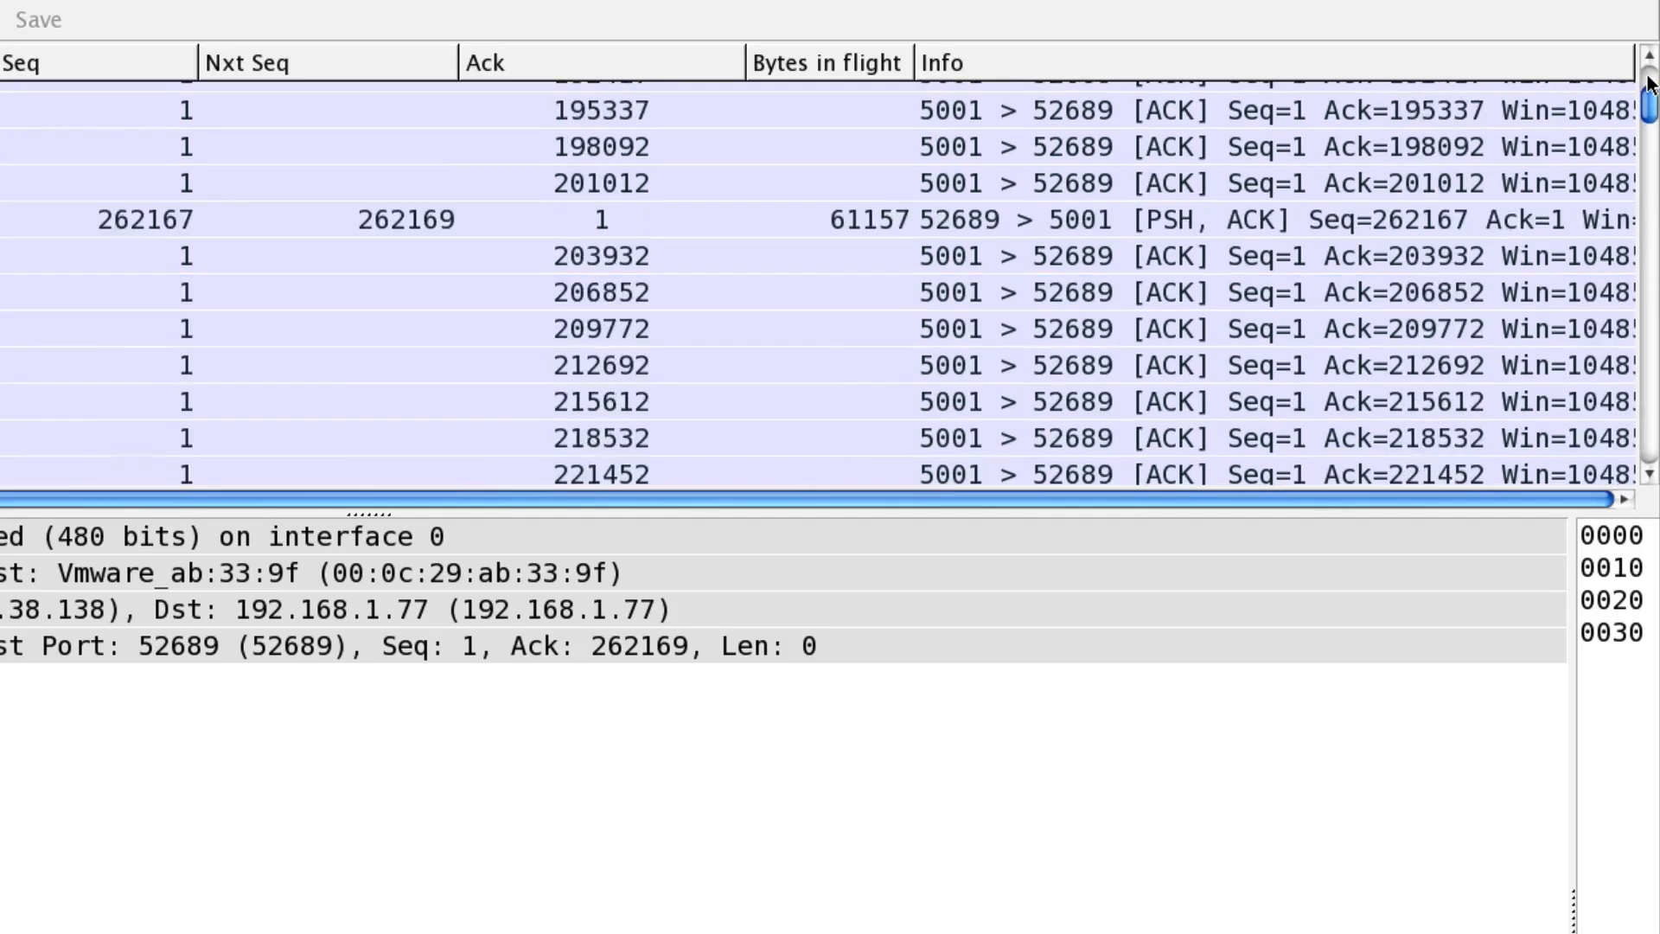
{"action": "left_click", "coordinate": [414, 228]}
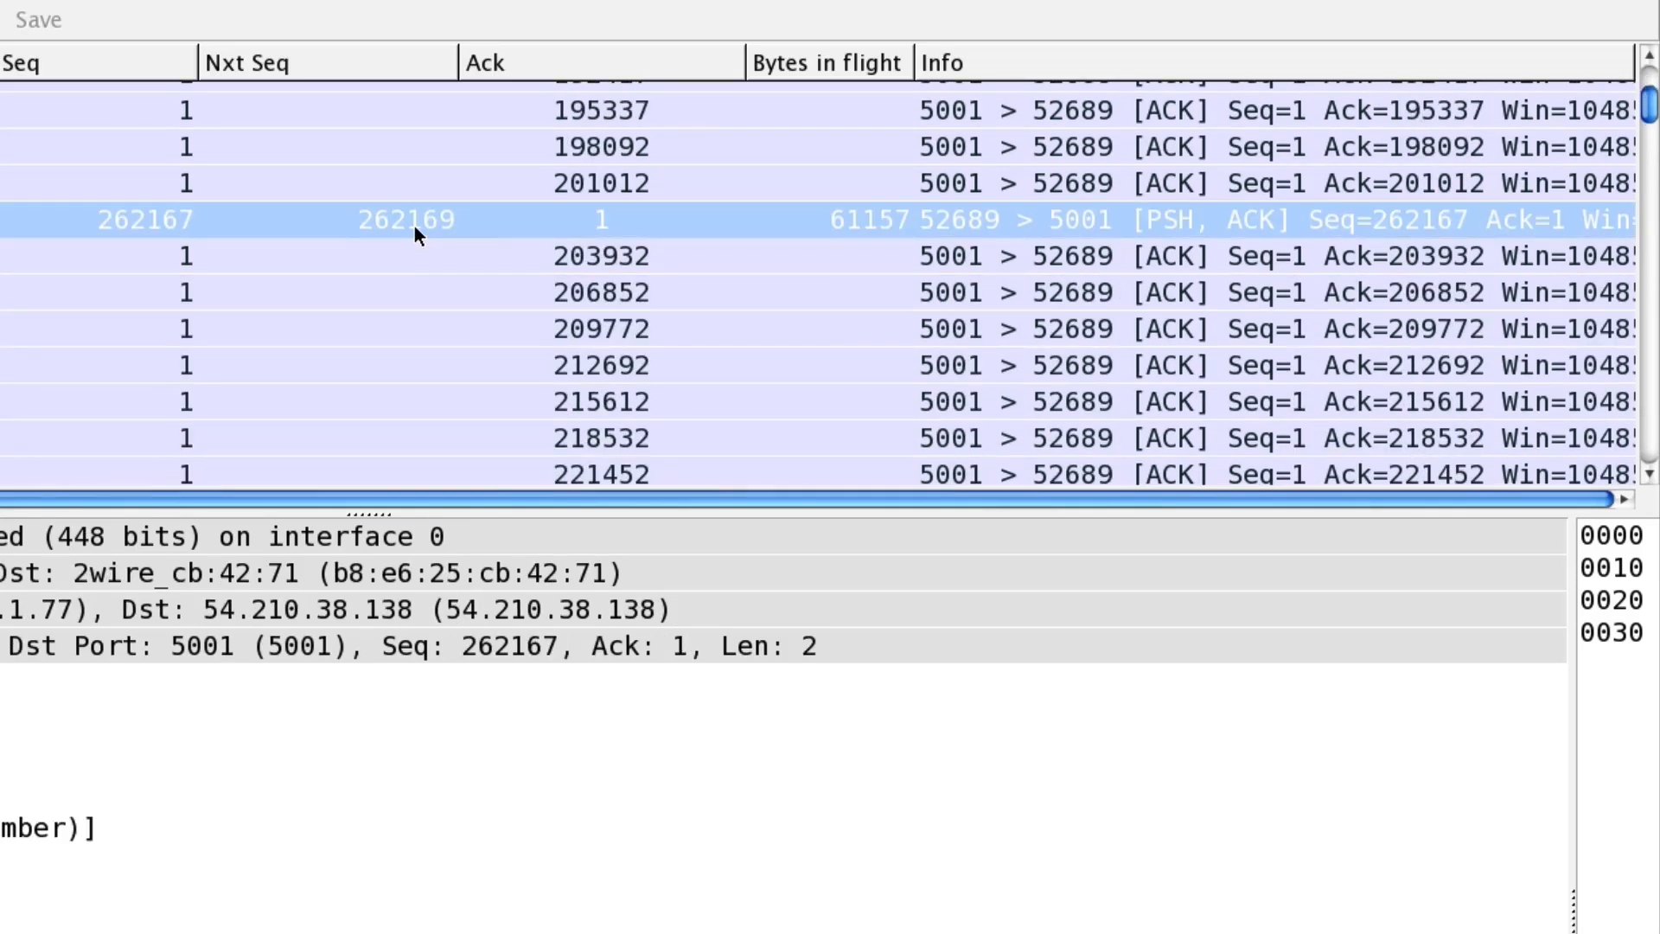
{"action": "left_click", "coordinate": [1650, 474]}
{"action": "left_click_drag", "start_coordinate": [1650, 474], "coordinate": [1650, 473]}
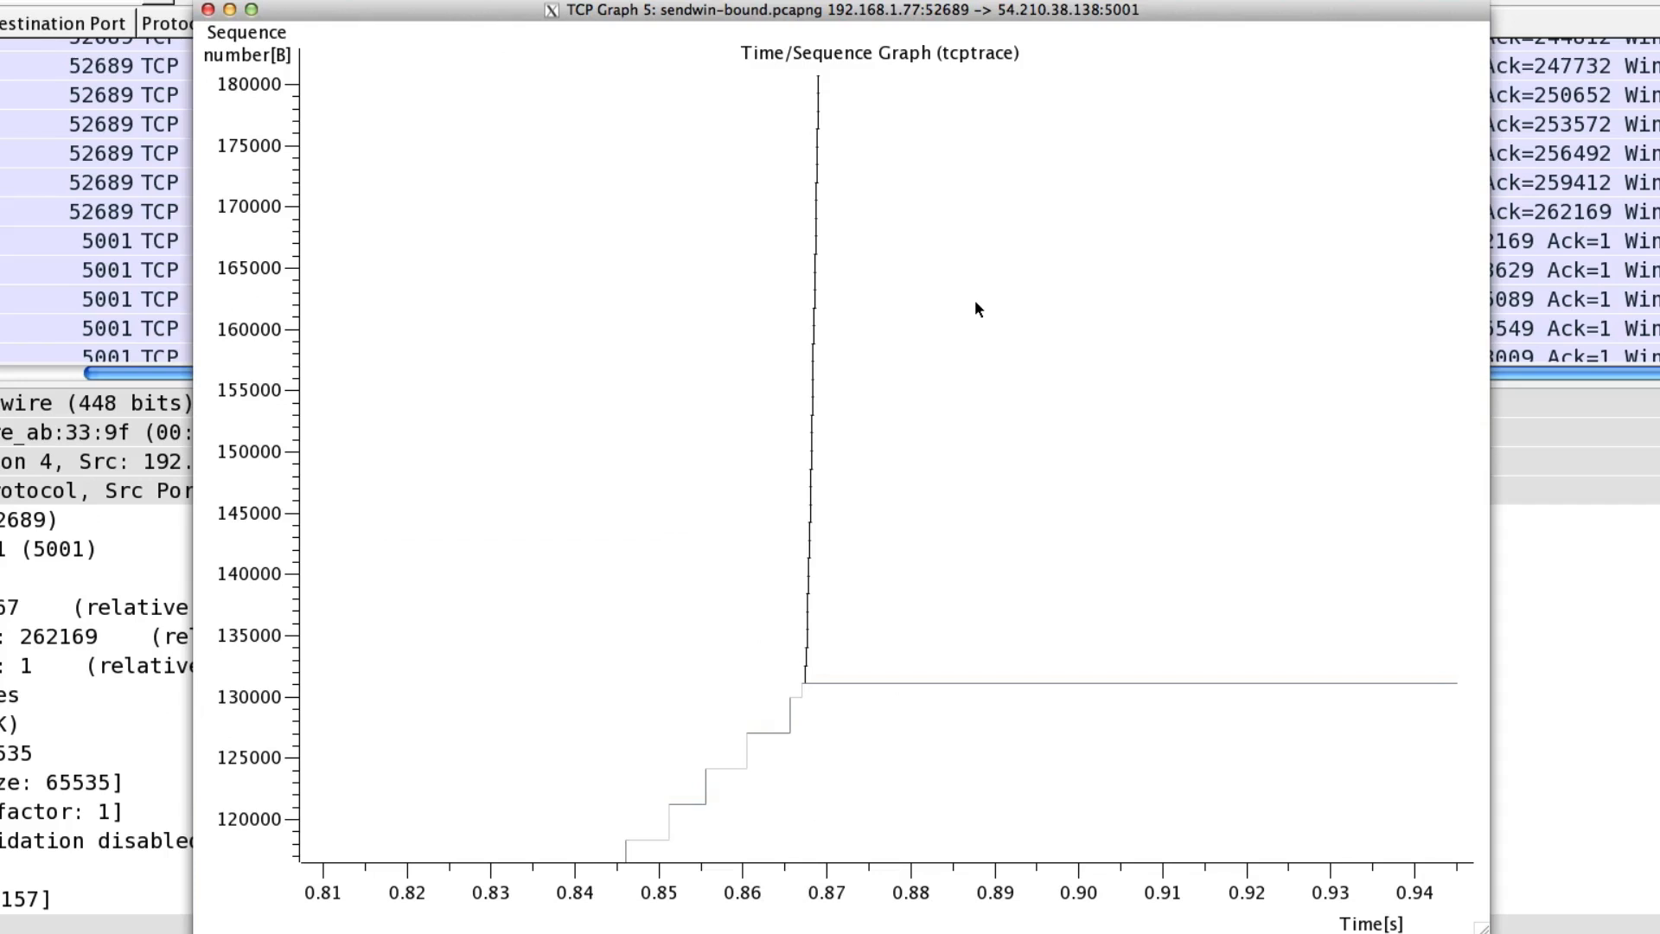
- Zoom the tcptrace graph out from the single burst to an overview of the repeated bursts and the receive window line
{"action": "key", "text": "minus"}
{"action": "key", "text": "minus"}
{"action": "key", "text": "minus"}
{"action": "key", "text": "minus"}
{"action": "key", "text": "minus"}
{"action": "key", "text": "minus"}
{"action": "key", "text": "minus"}
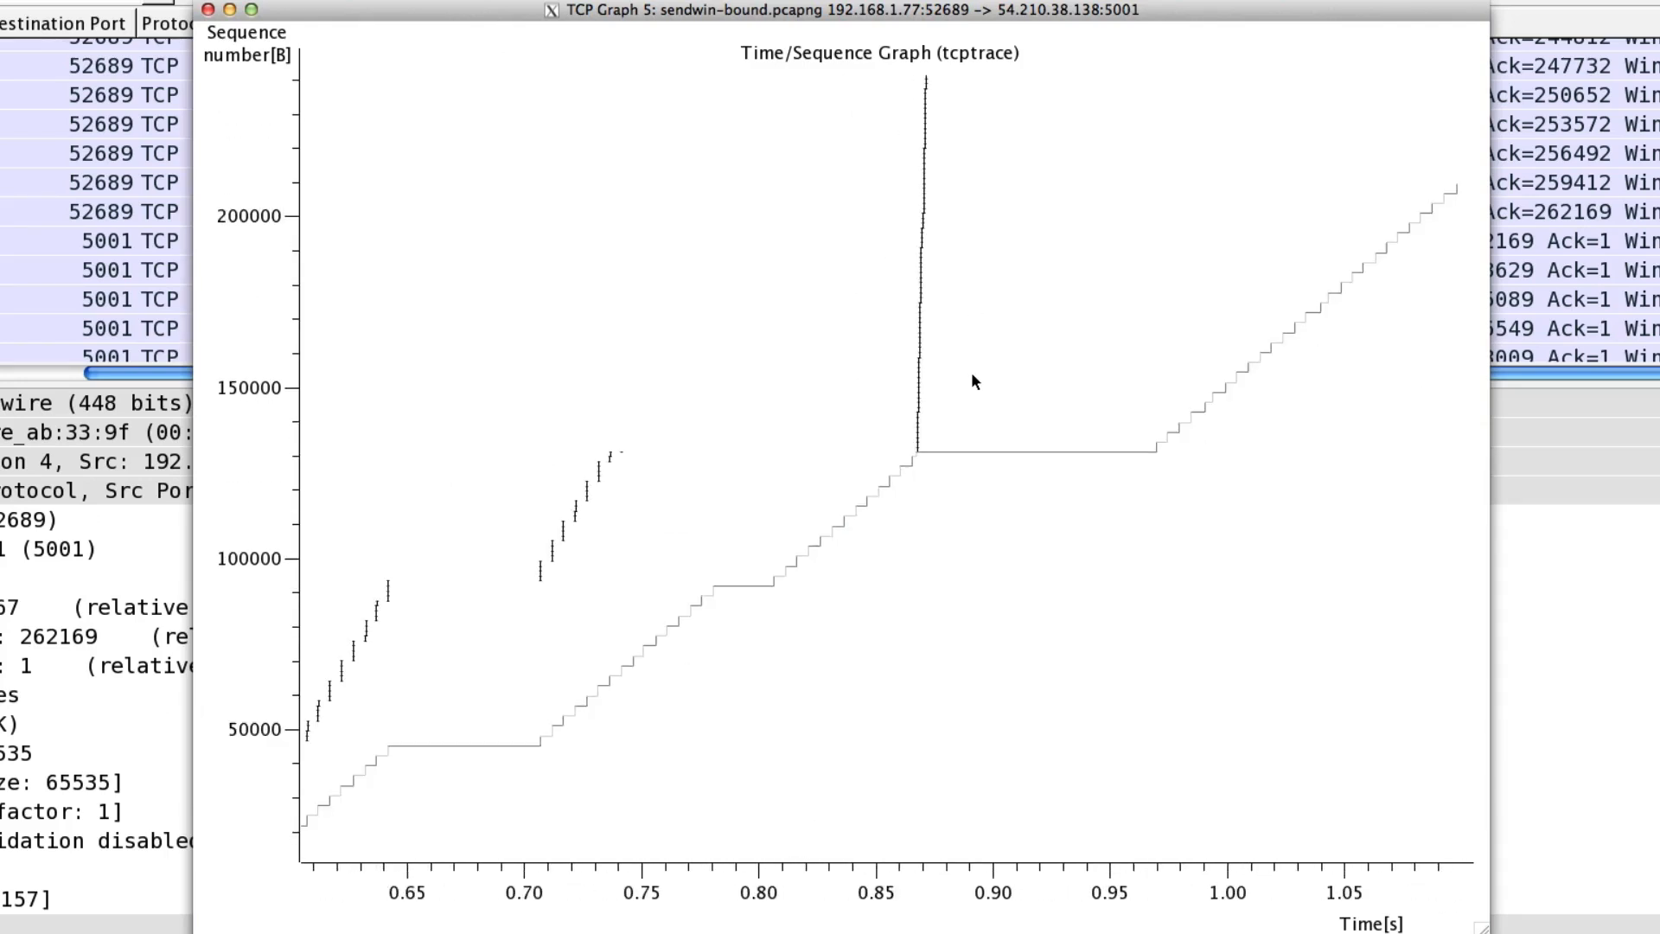
{"action": "key", "text": "minus"}
{"action": "key", "text": "minus"}
{"action": "key", "text": "minus"}
{"action": "key", "text": "minus"}
{"action": "key", "text": "minus"}
{"action": "key", "text": "minus"}
{"action": "key", "text": "minus"}
{"action": "key", "text": "minus"}
{"action": "key", "text": "minus"}
{"action": "key", "text": "minus"}
{"action": "key", "text": "minus"}
{"action": "key", "text": "minus"}
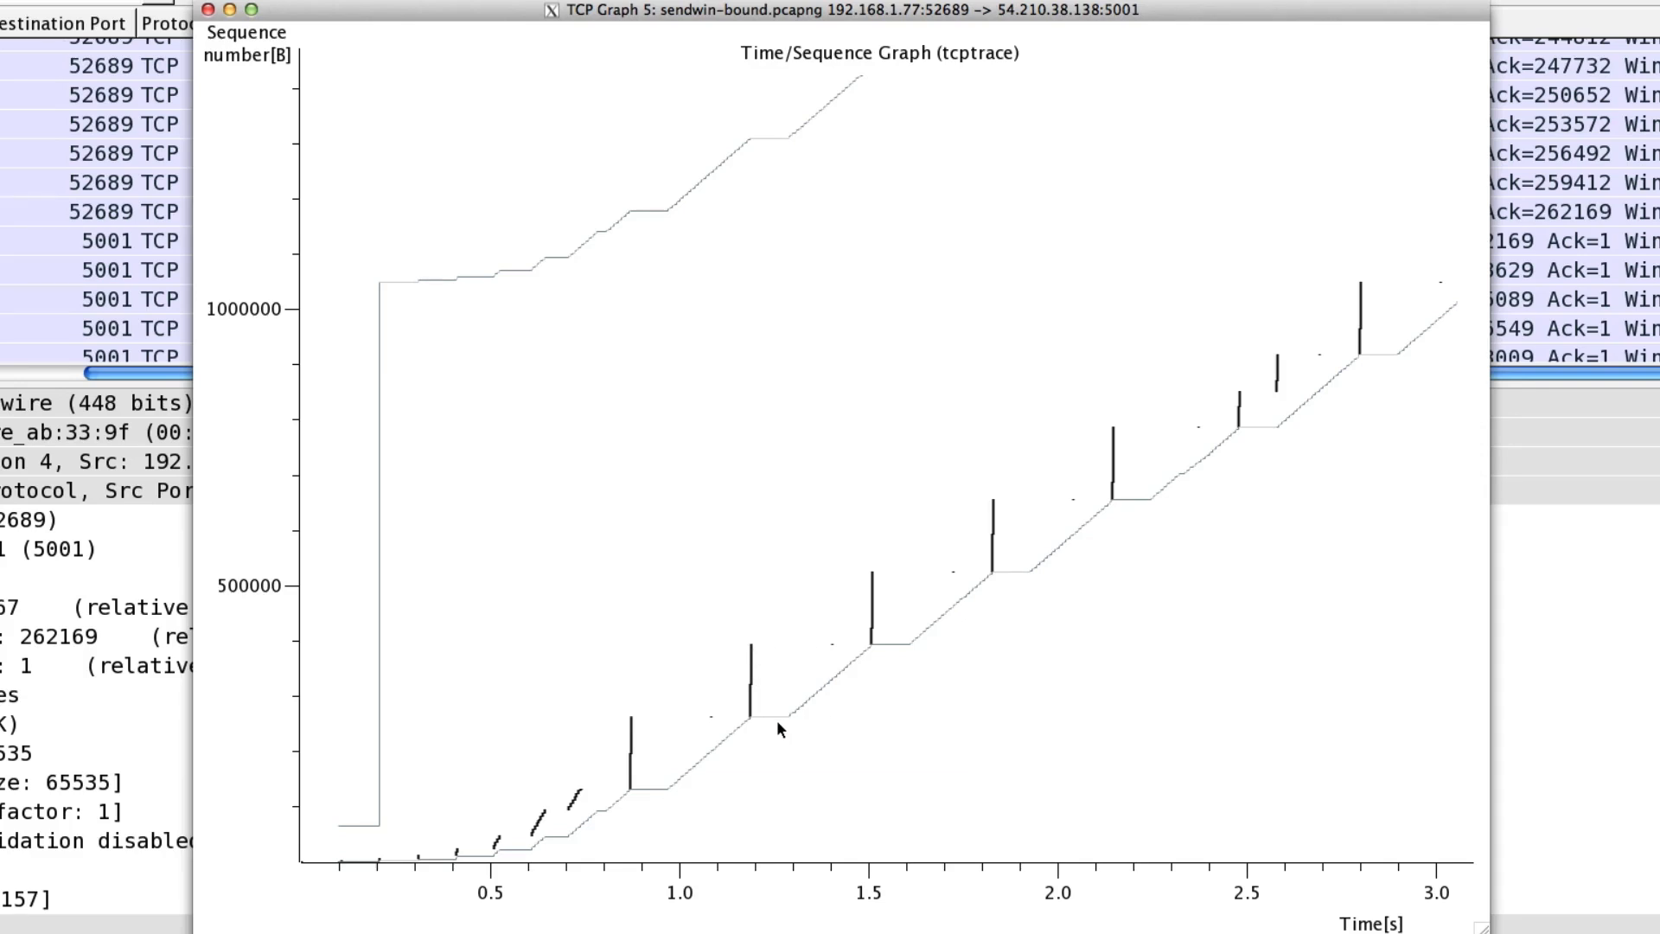
- Examine the graph's bursts between about 1.2 and 1.8 s and the flat ACK line following each one
{"action": "key", "text": "i"}
{"action": "key", "text": "i"}
{"action": "key", "text": "i"}
{"action": "key", "text": "i"}
{"action": "key", "text": "i"}
{"action": "key", "text": "i"}
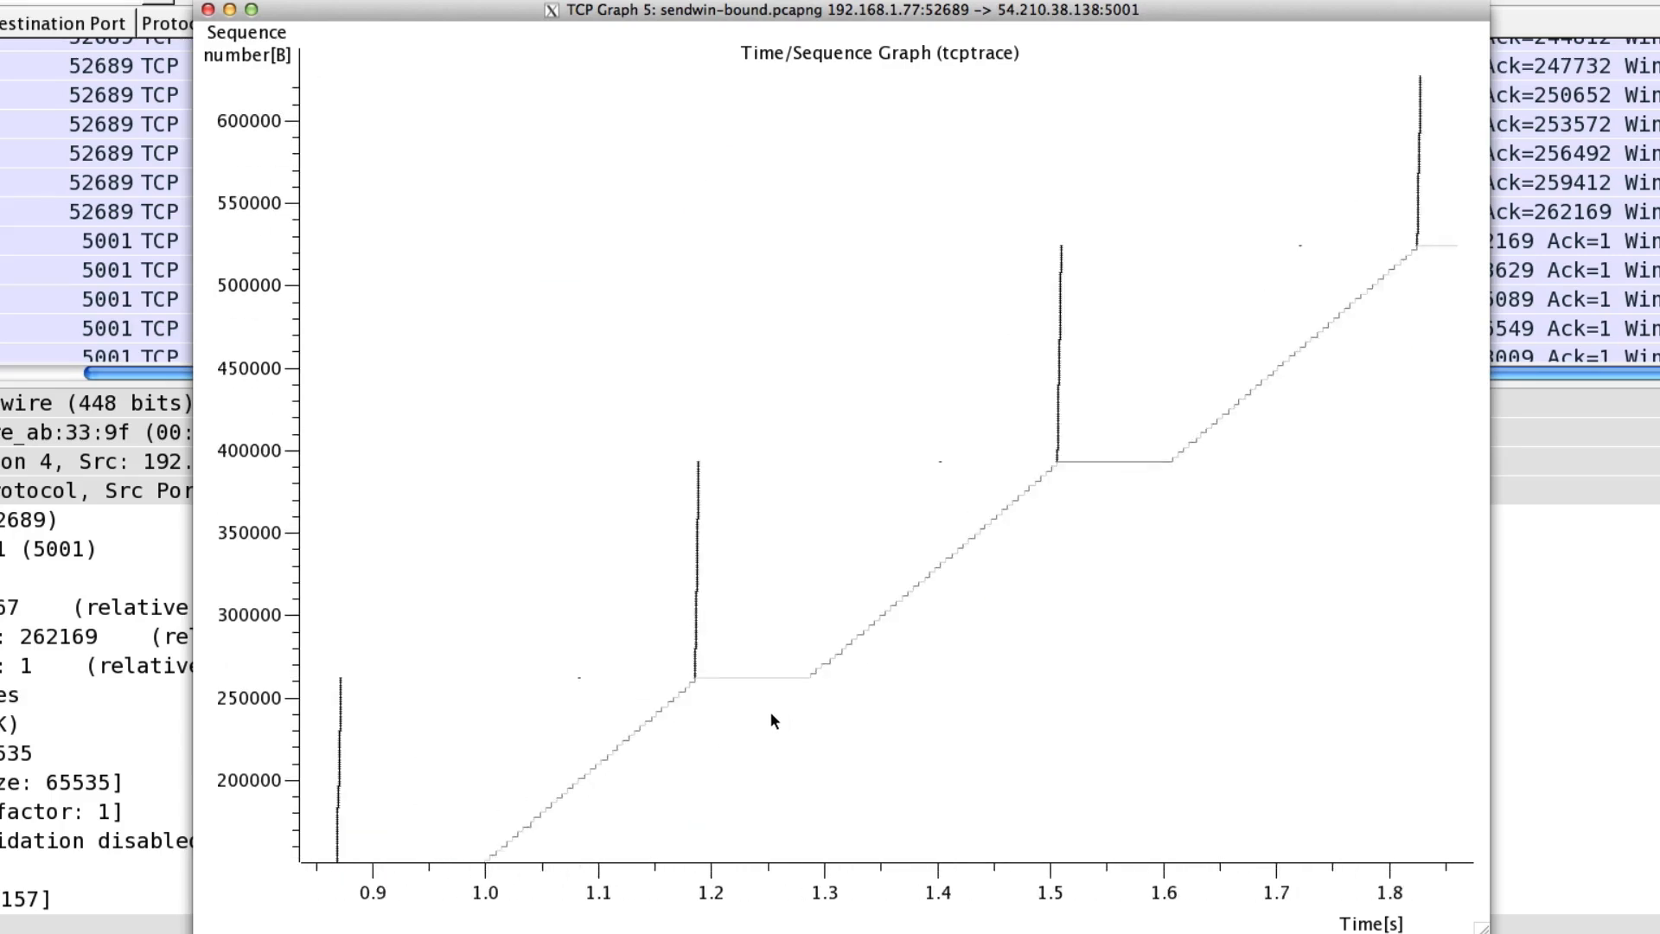
{"action": "key", "text": "i"}
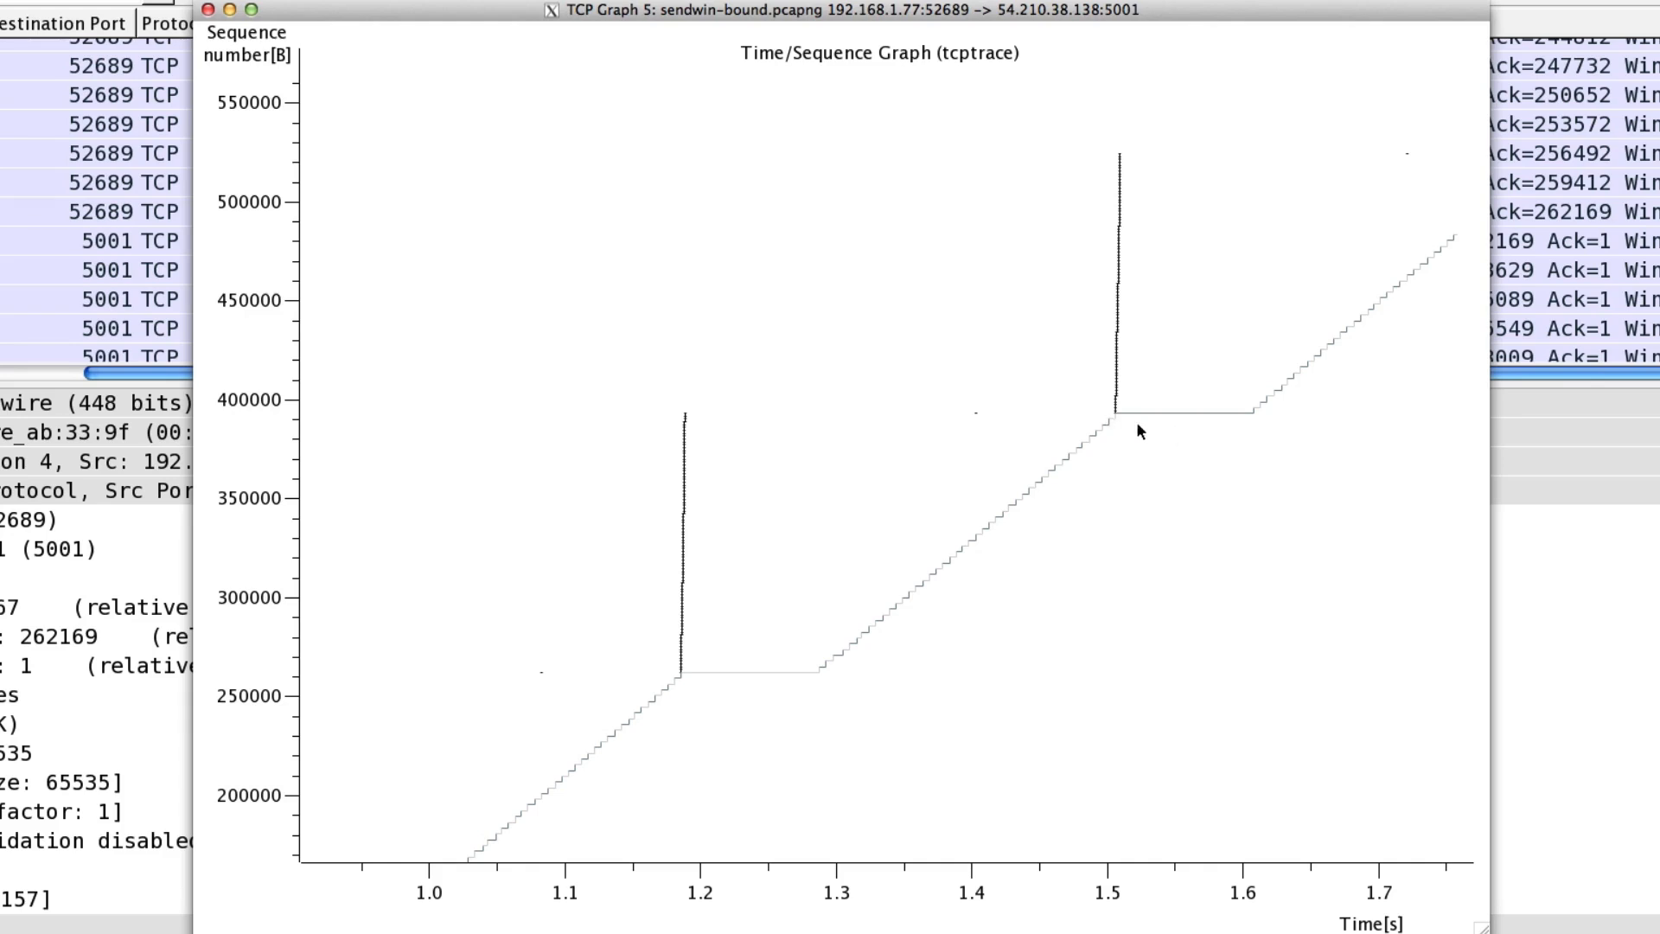
{"action": "left_click_drag", "start_coordinate": [1211, 366], "coordinate": [1074, 561]}
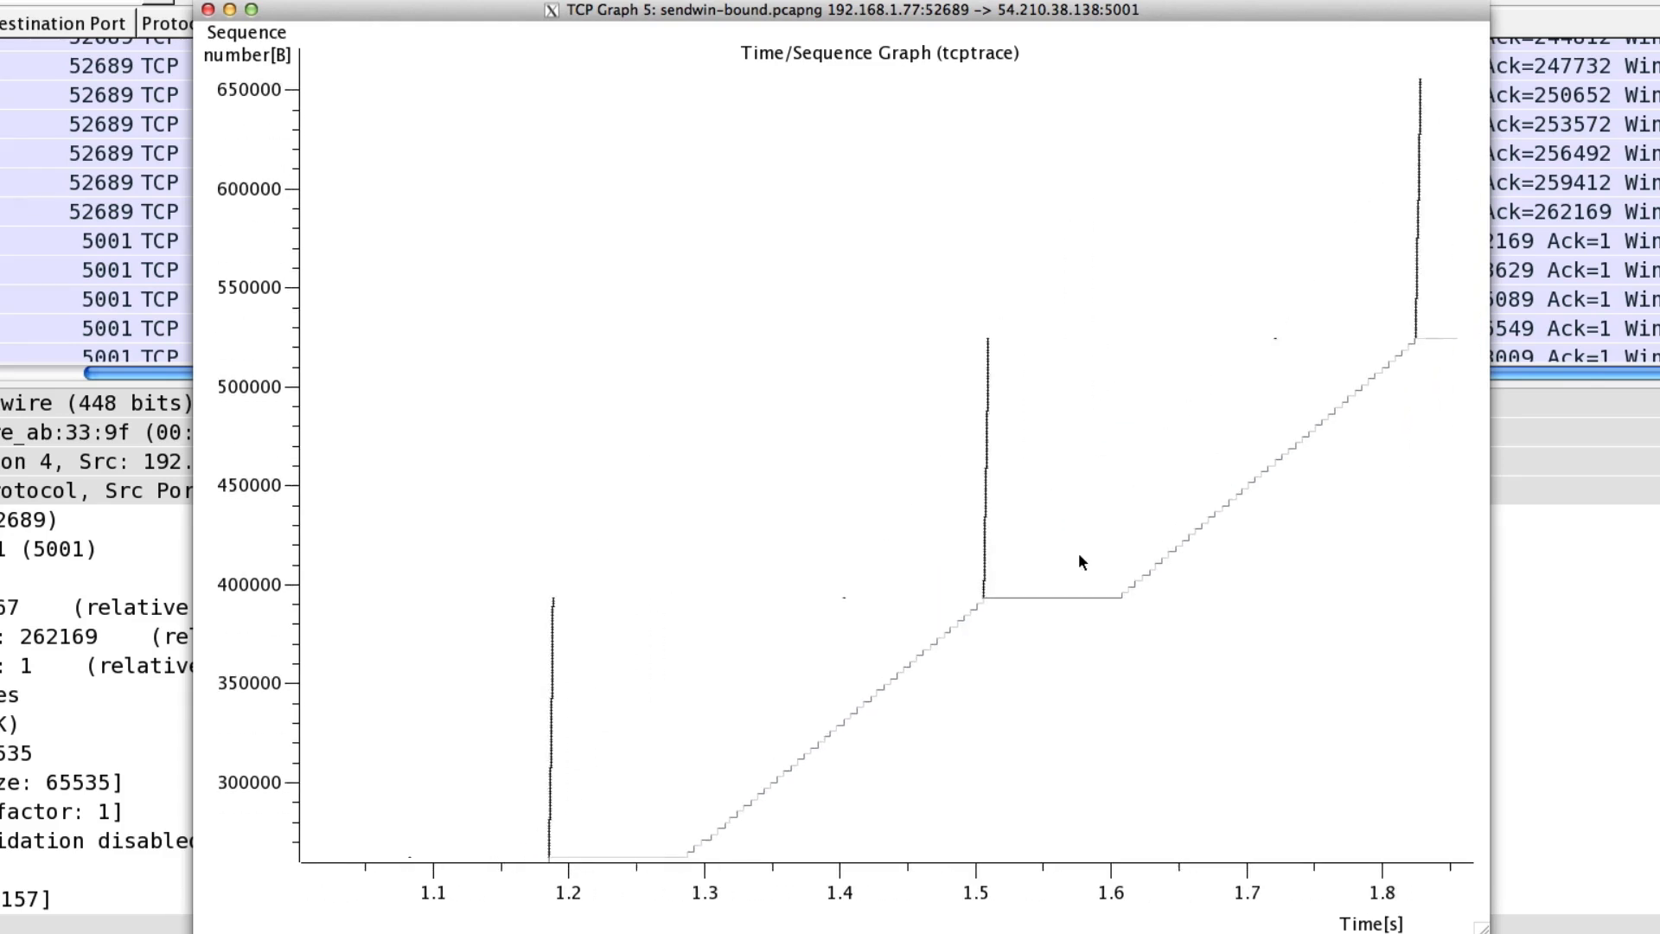
- Zoom the graph back out and trace the burst pattern against the receive window line up to about 10 s
{"action": "key", "text": "o"}
{"action": "key", "text": "o"}
{"action": "key", "text": "o"}
{"action": "key", "text": "o"}
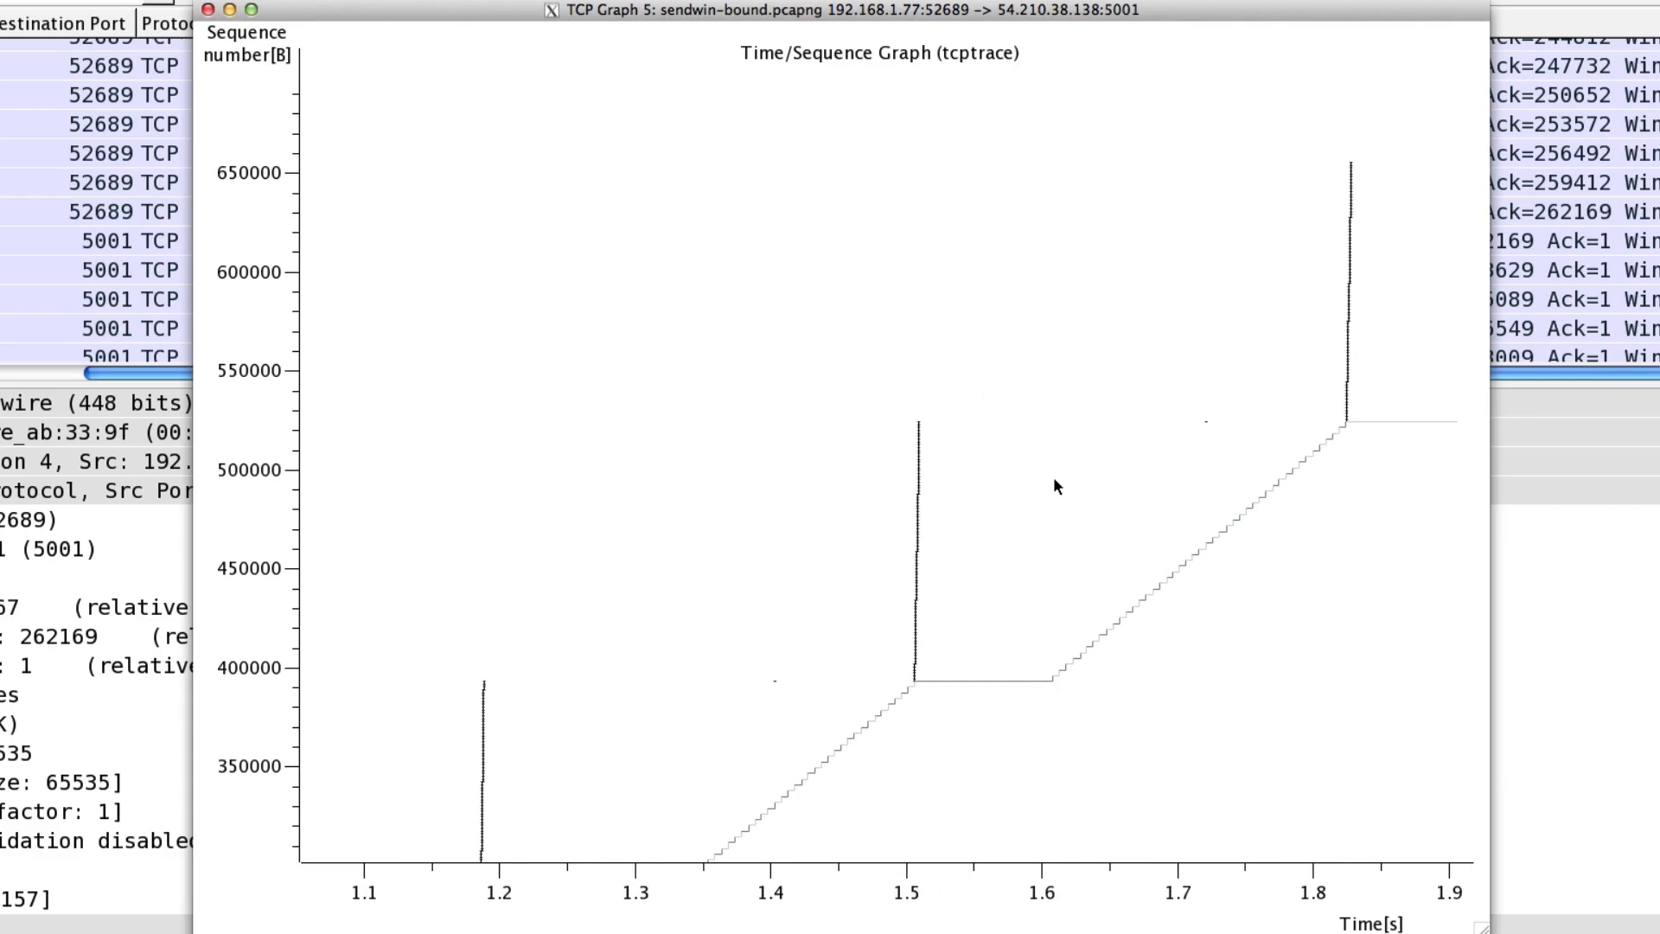
{"action": "key", "text": "o"}
{"action": "key", "text": "o"}
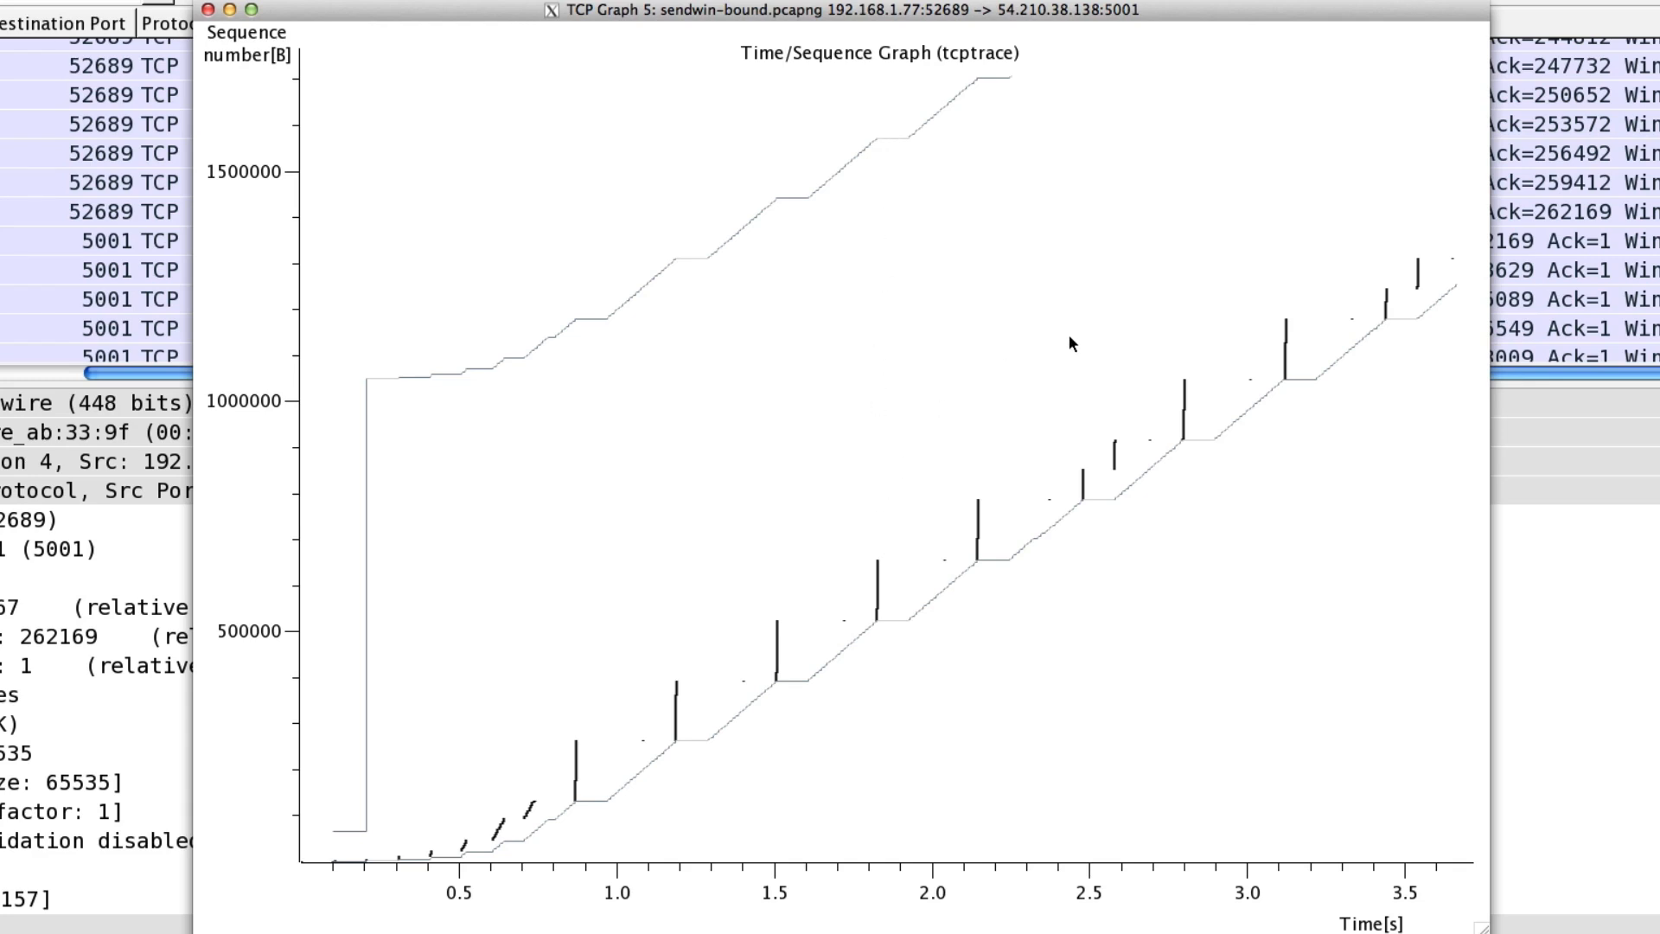
{"action": "left_click_drag", "start_coordinate": [1187, 319], "coordinate": [897, 475]}
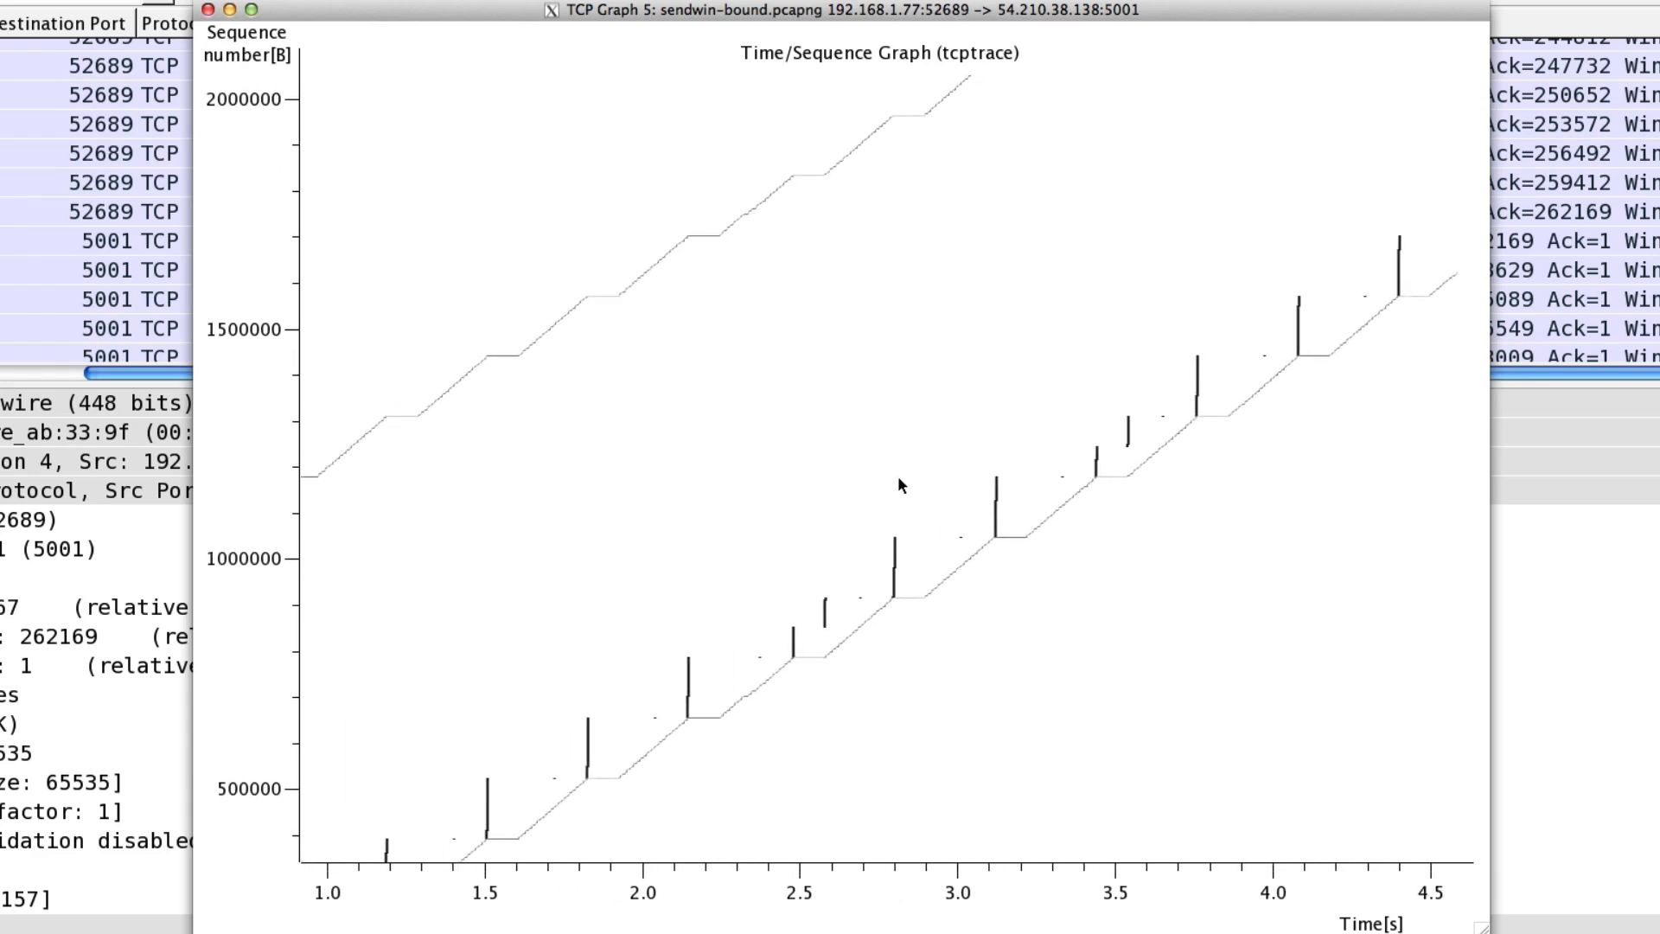
{"action": "left_click_drag", "start_coordinate": [1065, 357], "coordinate": [993, 442]}
{"action": "left_click_drag", "start_coordinate": [1274, 312], "coordinate": [1024, 408]}
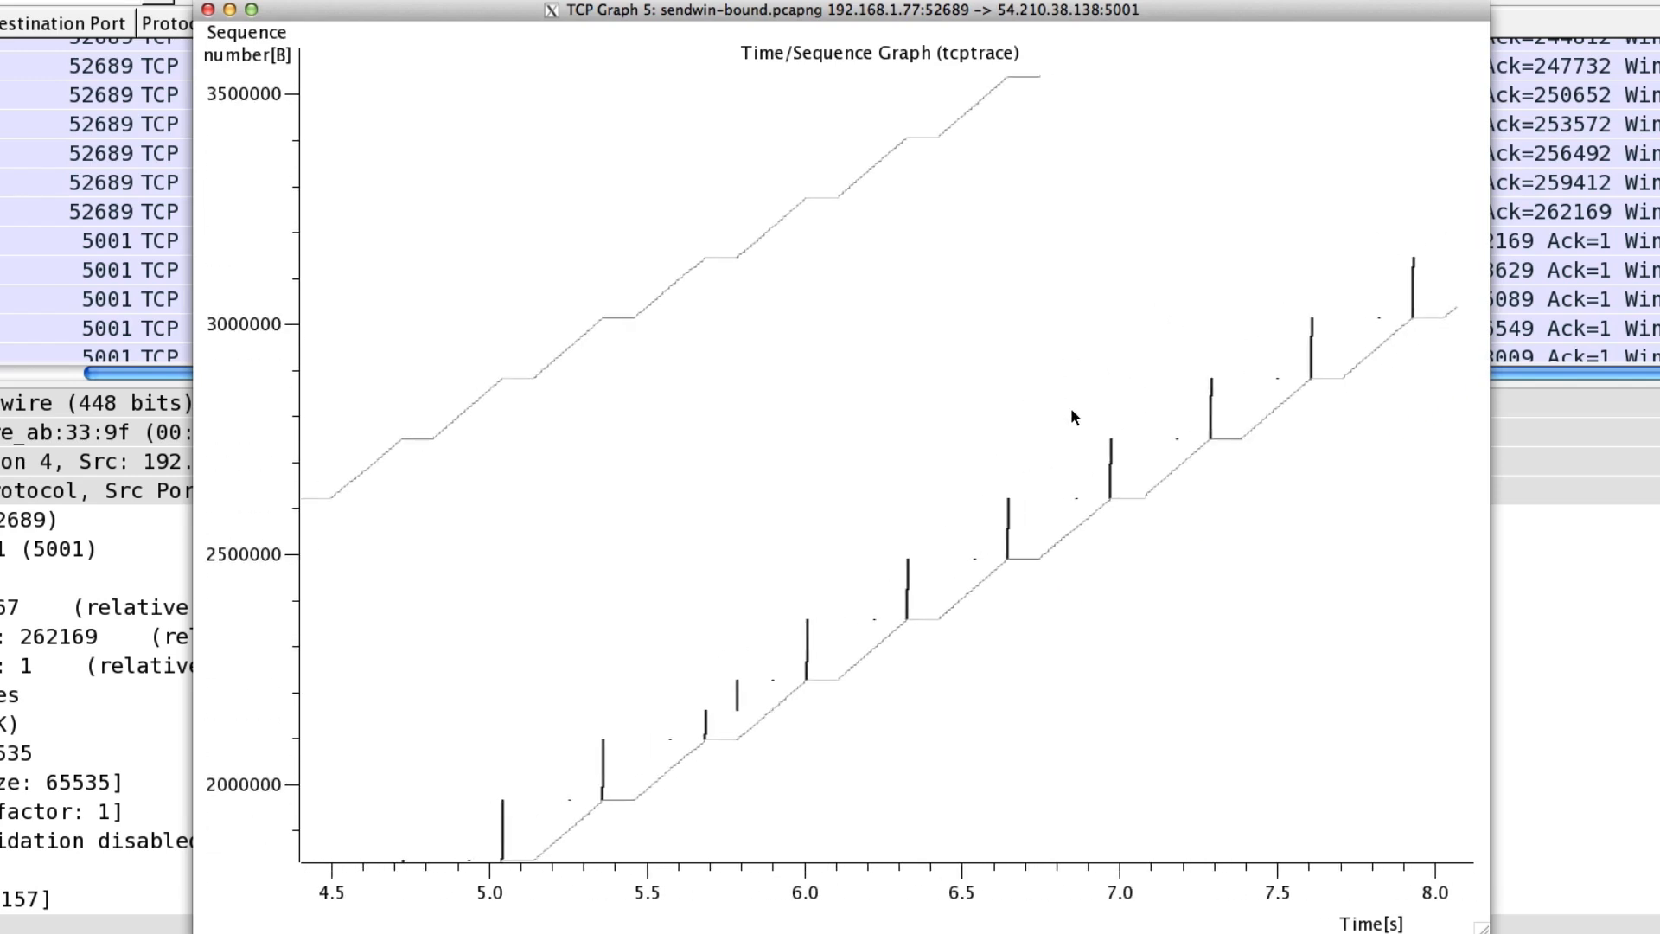
{"action": "left_click_drag", "start_coordinate": [1167, 418], "coordinate": [1067, 474]}
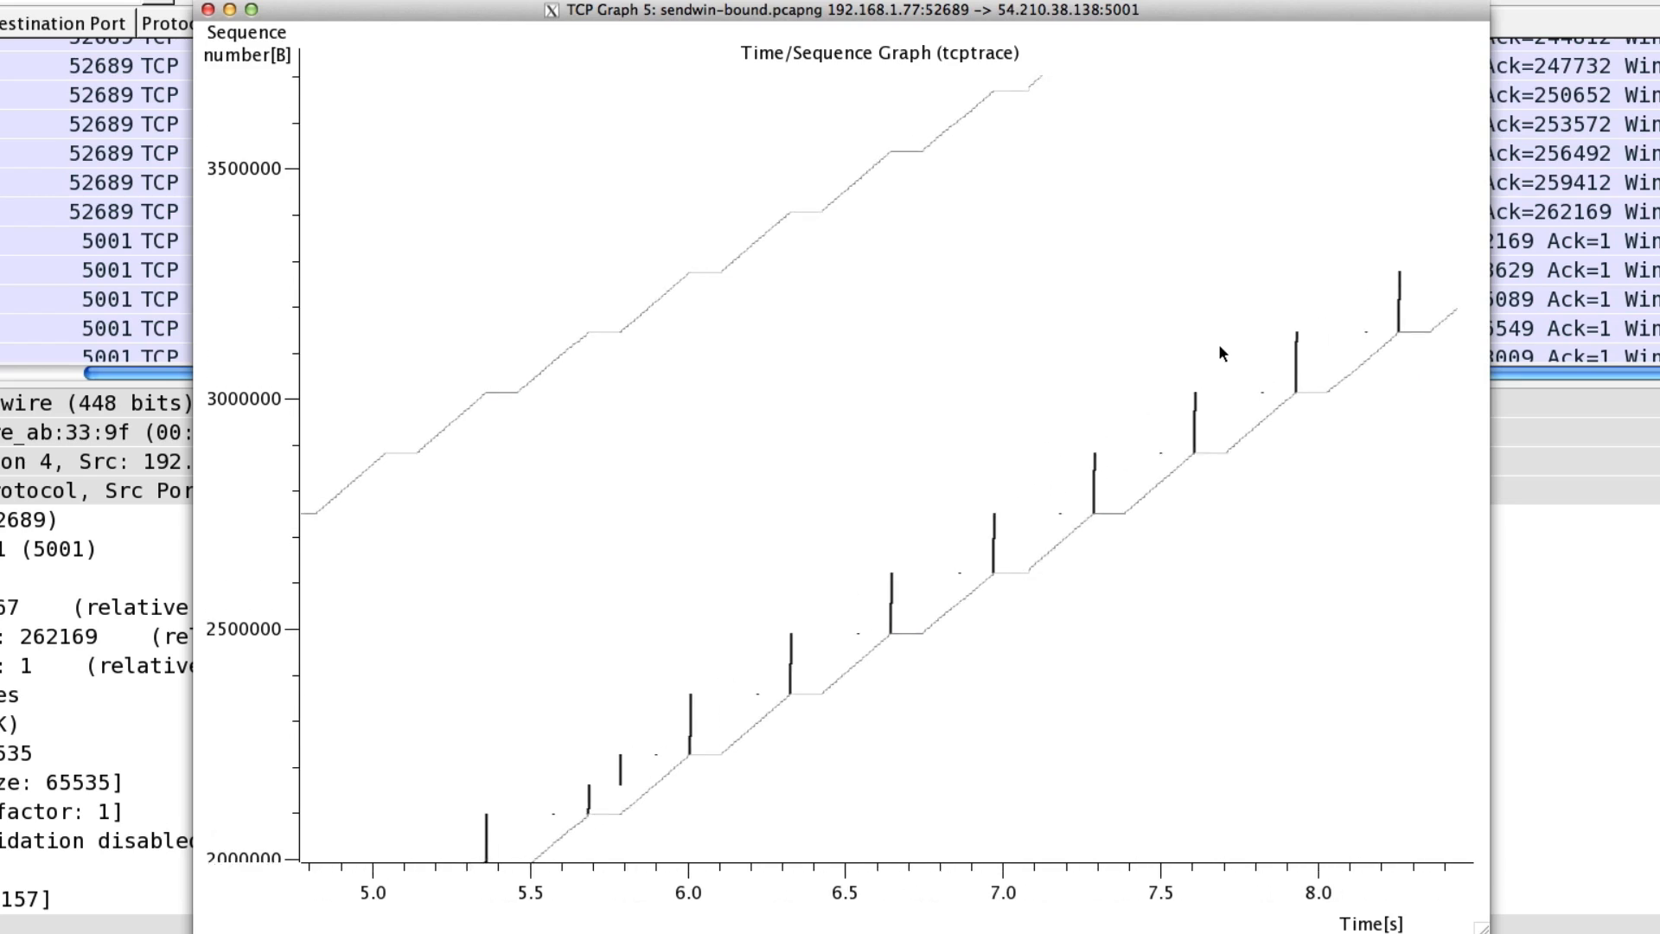
{"action": "left_click_drag", "start_coordinate": [1218, 345], "coordinate": [1066, 440]}
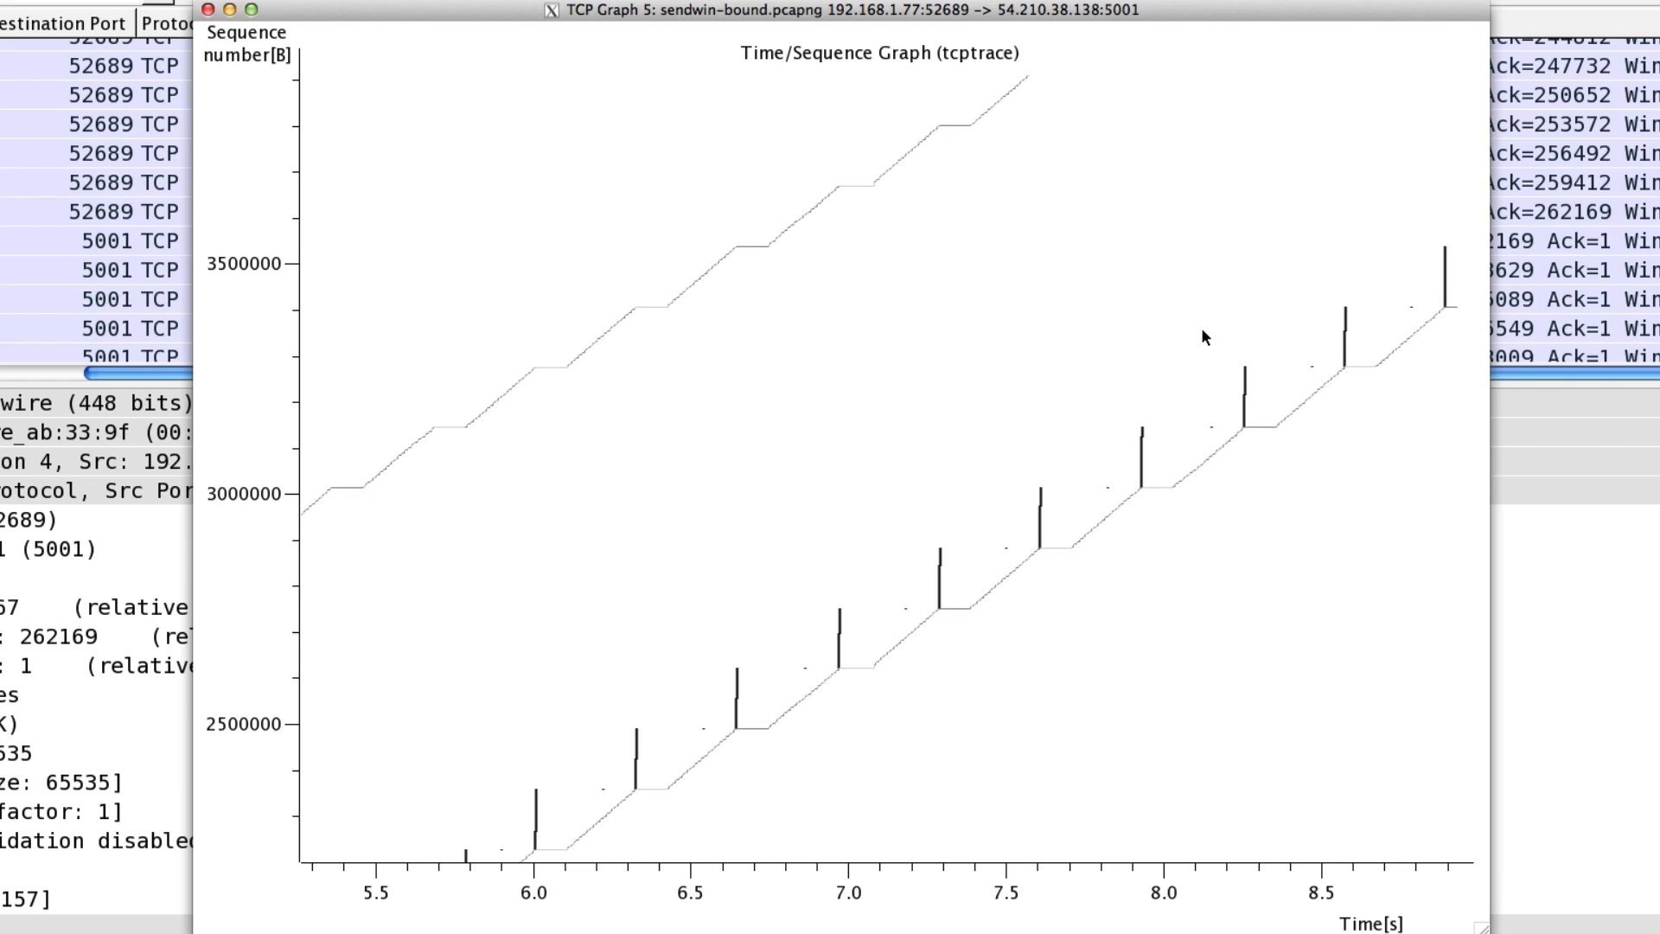
{"action": "left_click_drag", "start_coordinate": [1203, 330], "coordinate": [1076, 403]}
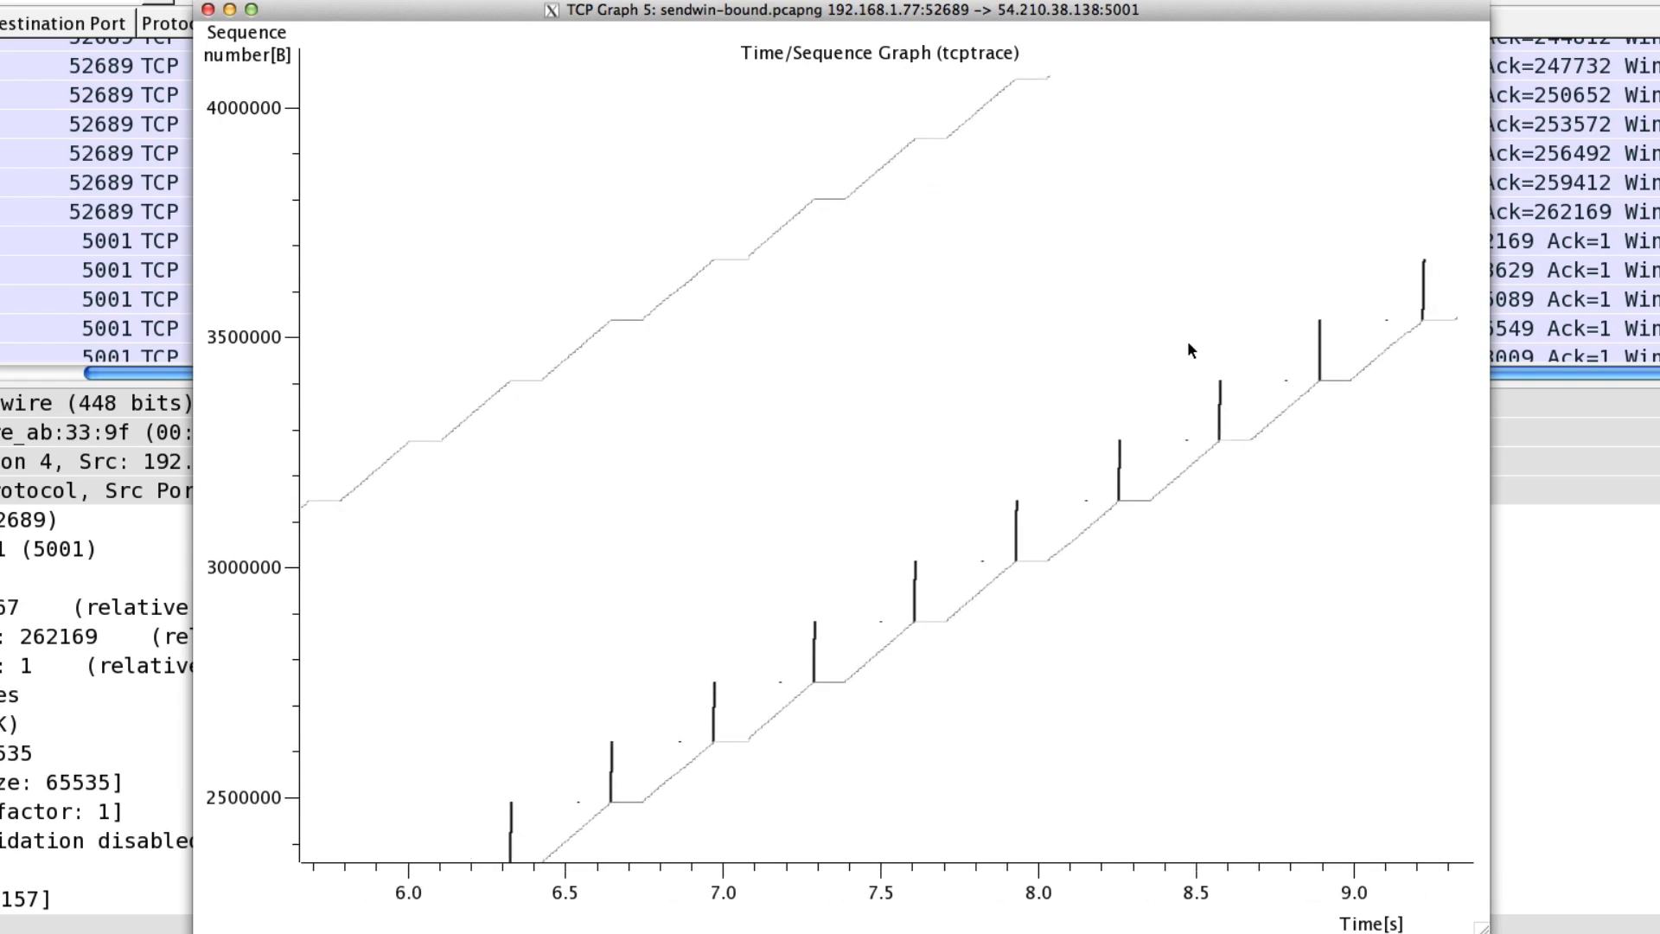
{"action": "left_click_drag", "start_coordinate": [1187, 341], "coordinate": [1058, 443]}
{"action": "left_click_drag", "start_coordinate": [1137, 366], "coordinate": [1019, 469]}
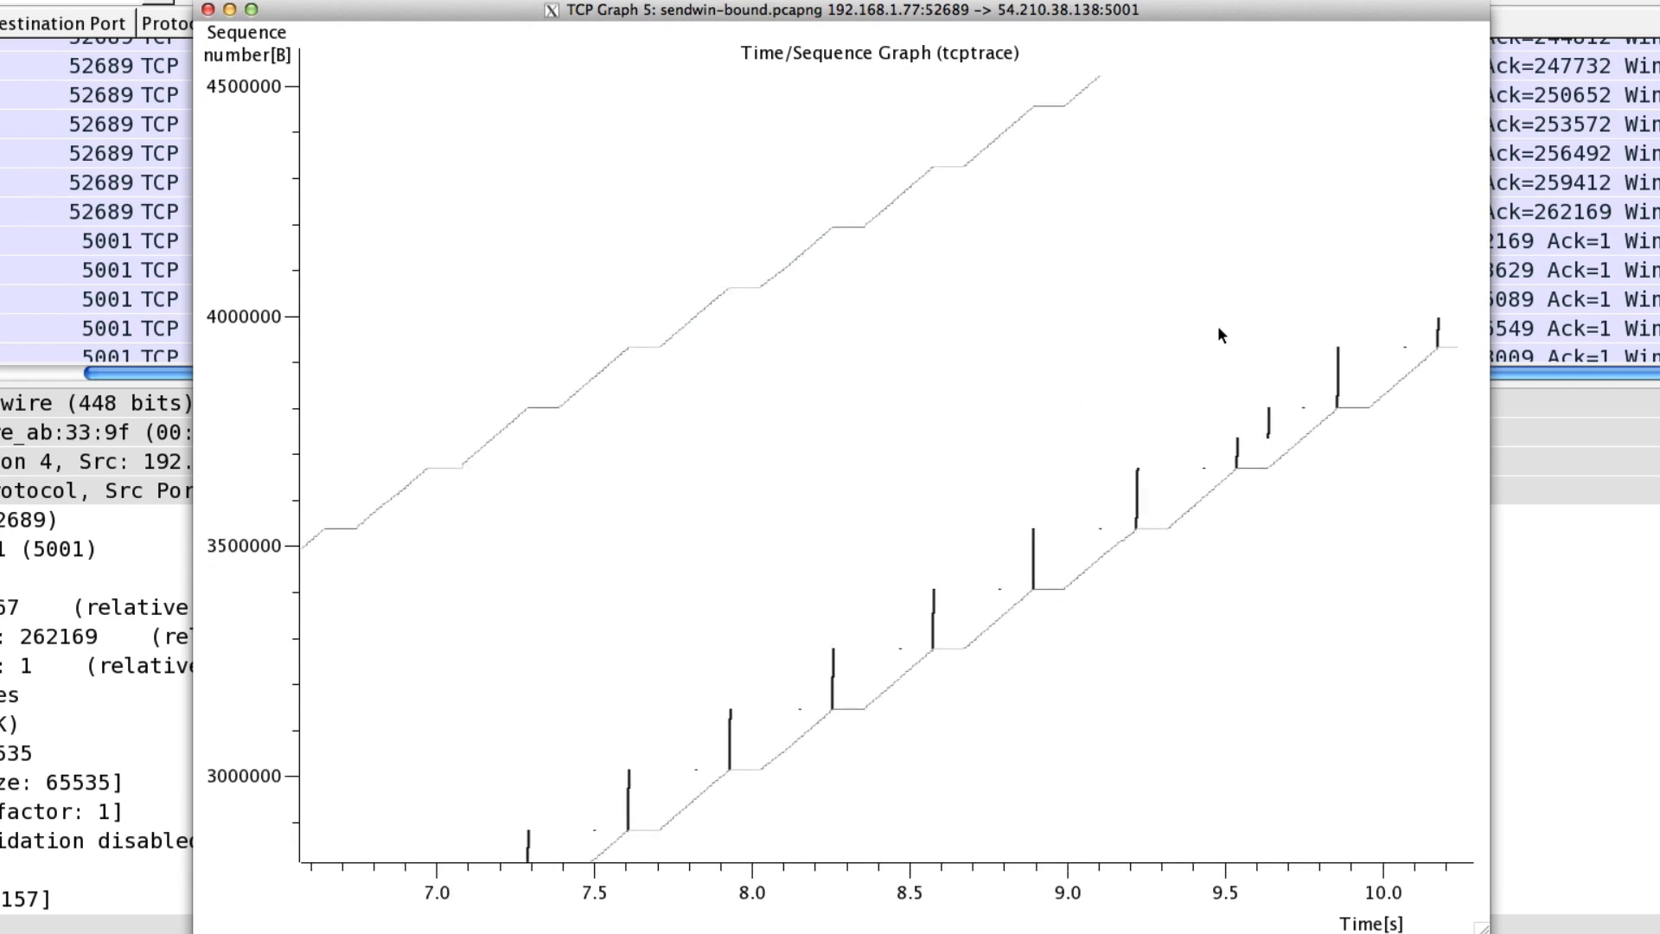
{"action": "left_click_drag", "start_coordinate": [1215, 338], "coordinate": [1115, 471]}
{"action": "left_click_drag", "start_coordinate": [1209, 441], "coordinate": [1342, 192]}
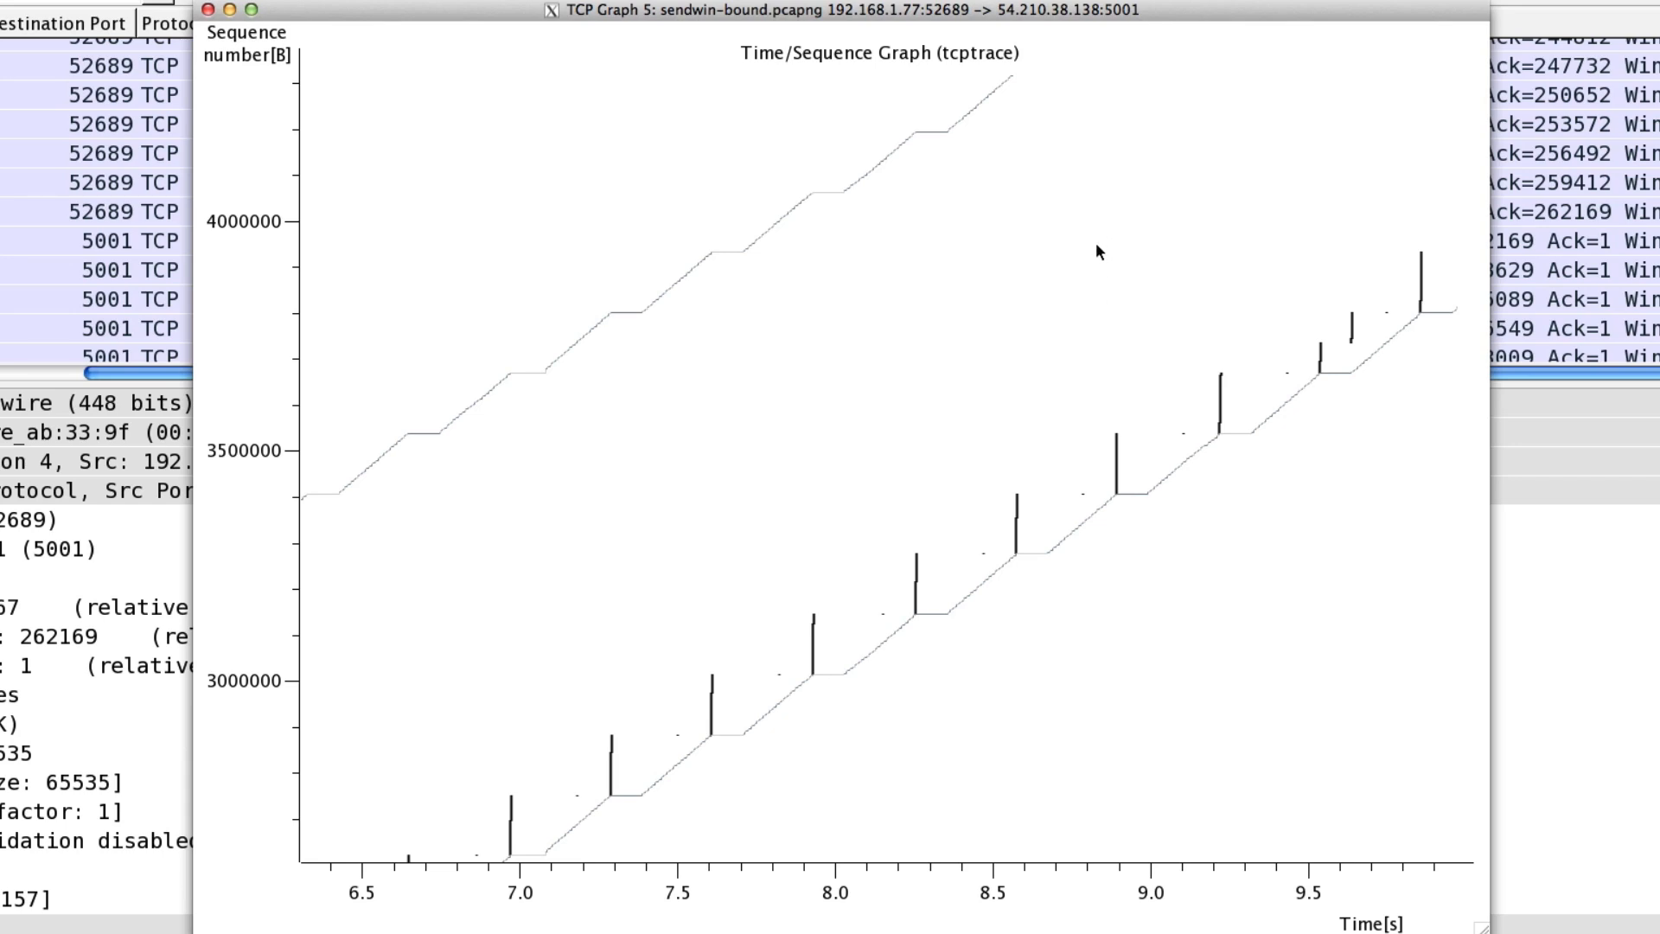
- Return to the packet list and check the Bytes in flight of the PSH, ACK packet ending the next burst
{"action": "key", "text": "super+m"}
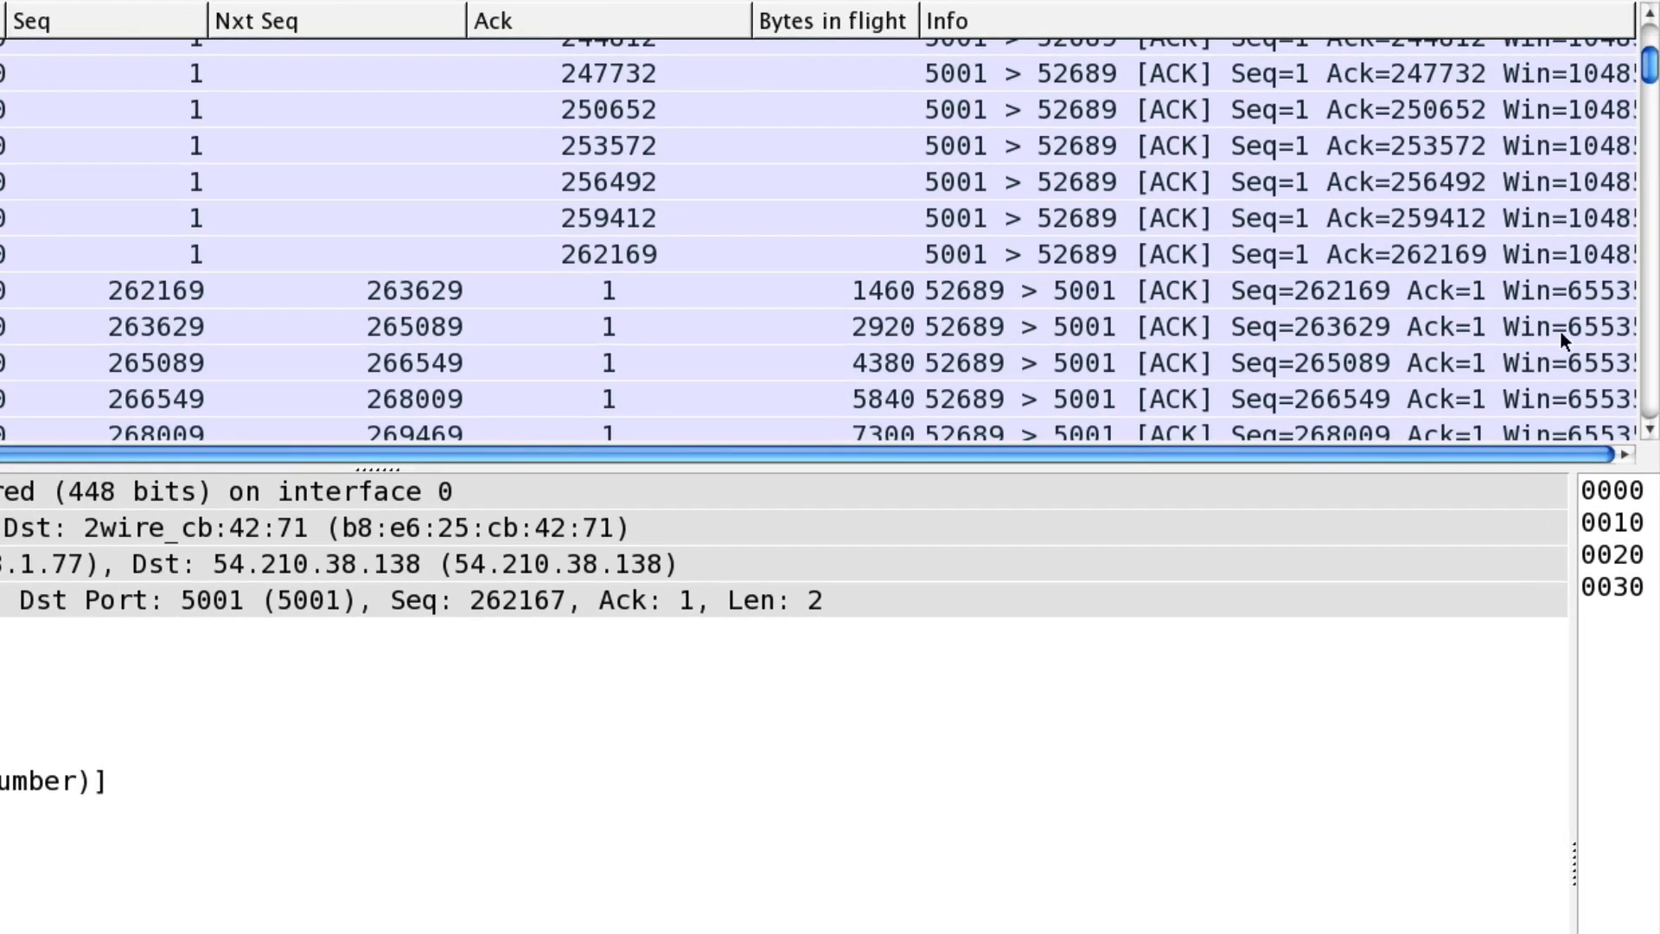
{"action": "scroll", "coordinate": [865, 242], "scroll_direction": "down", "scroll_amount": 20}
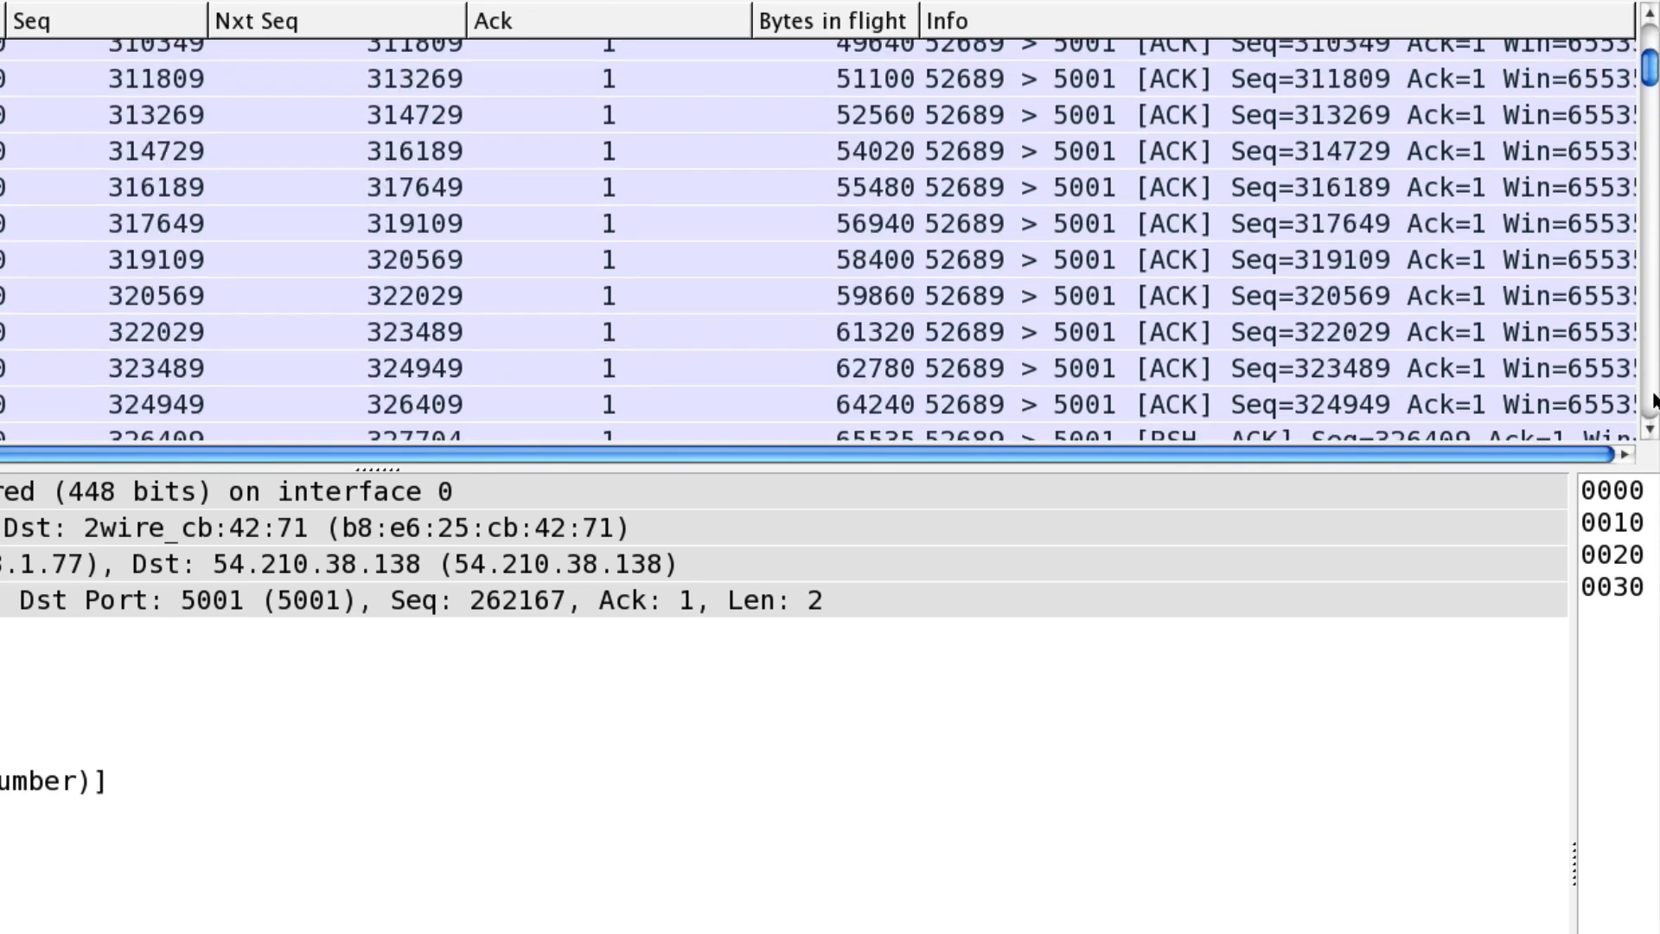
{"action": "scroll", "coordinate": [1654, 399], "scroll_direction": "down", "scroll_amount": 5}
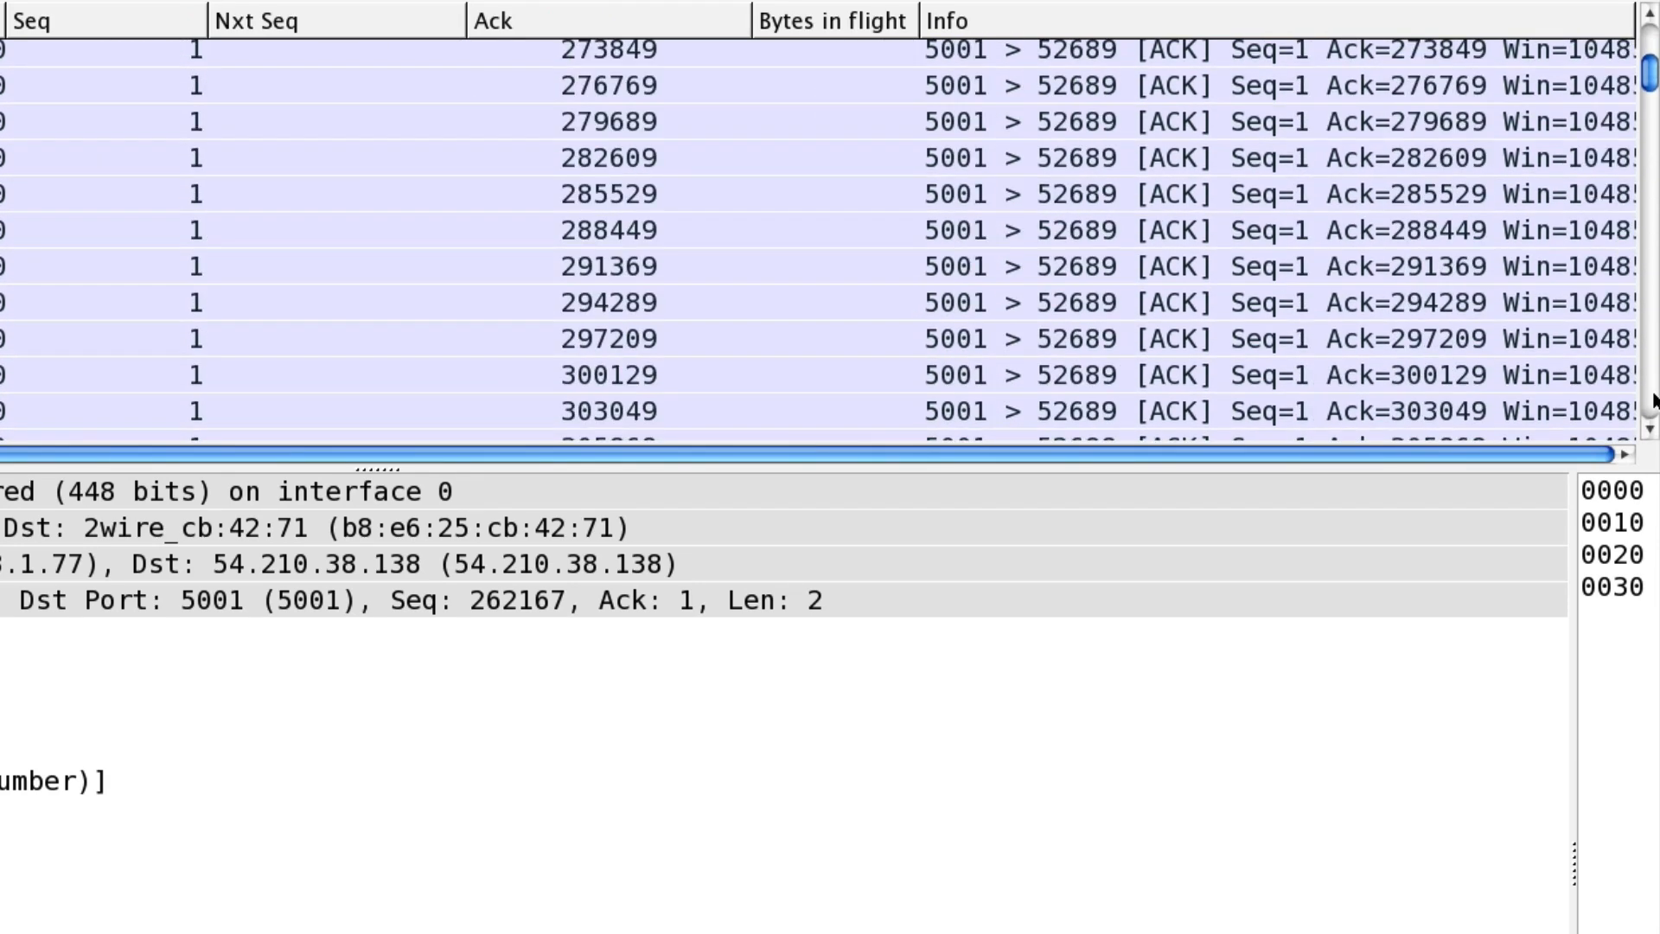
{"action": "left_click", "coordinate": [1652, 15]}
{"action": "scroll", "coordinate": [1652, 16], "scroll_direction": "up", "scroll_amount": 3}
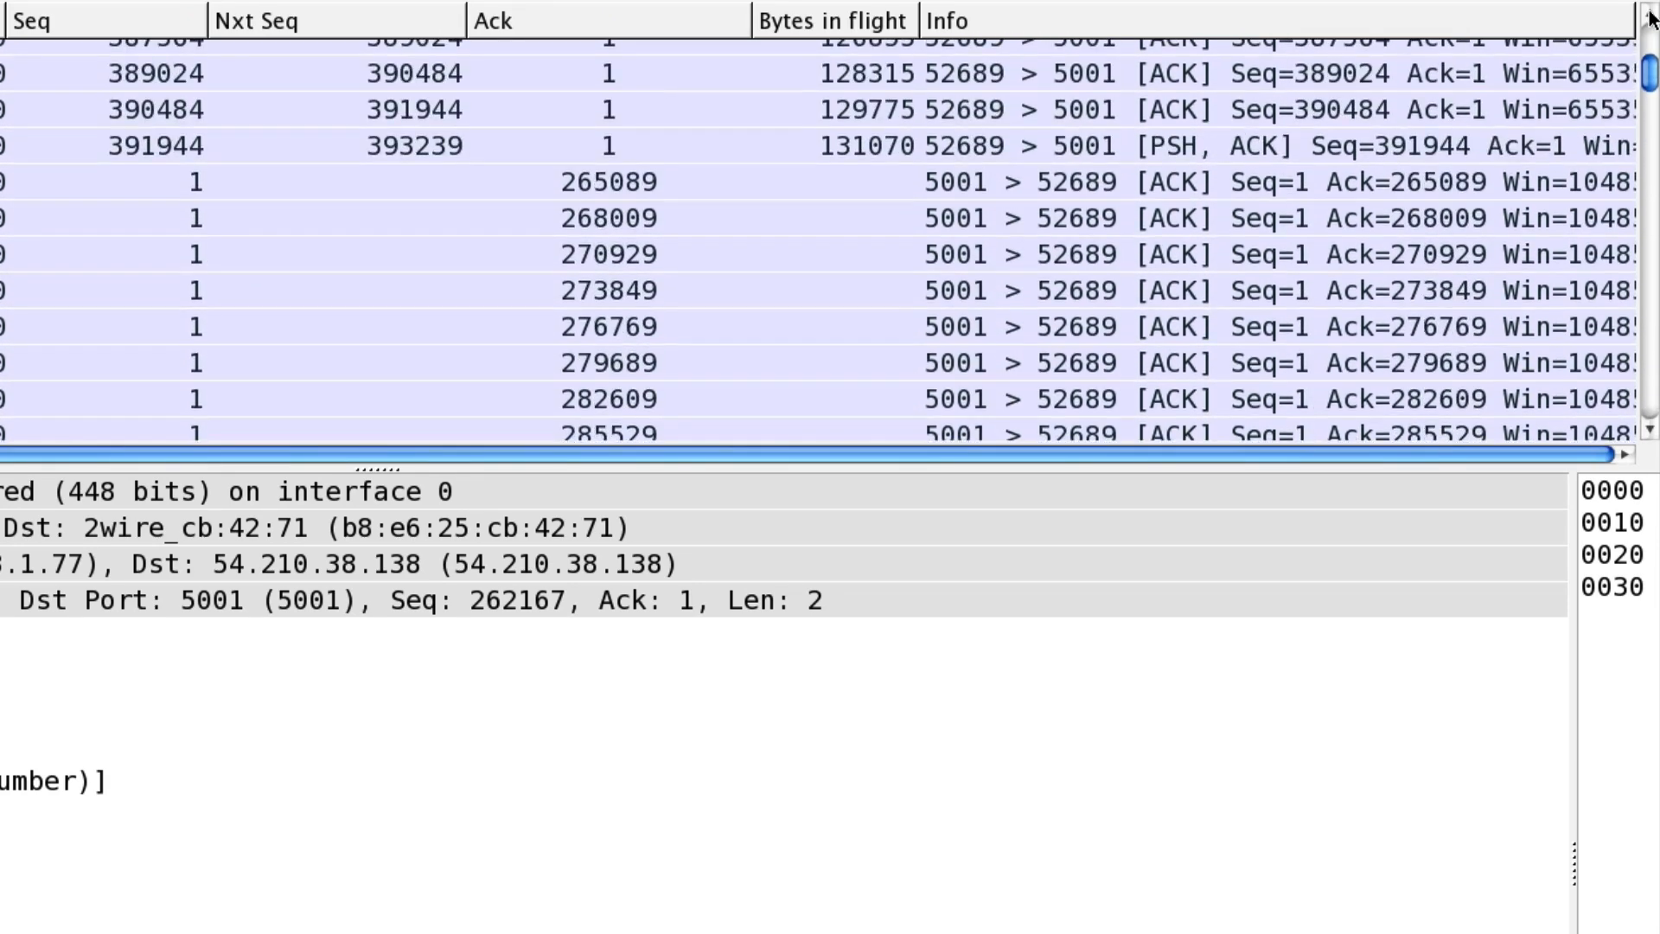
{"action": "left_click", "coordinate": [879, 151]}
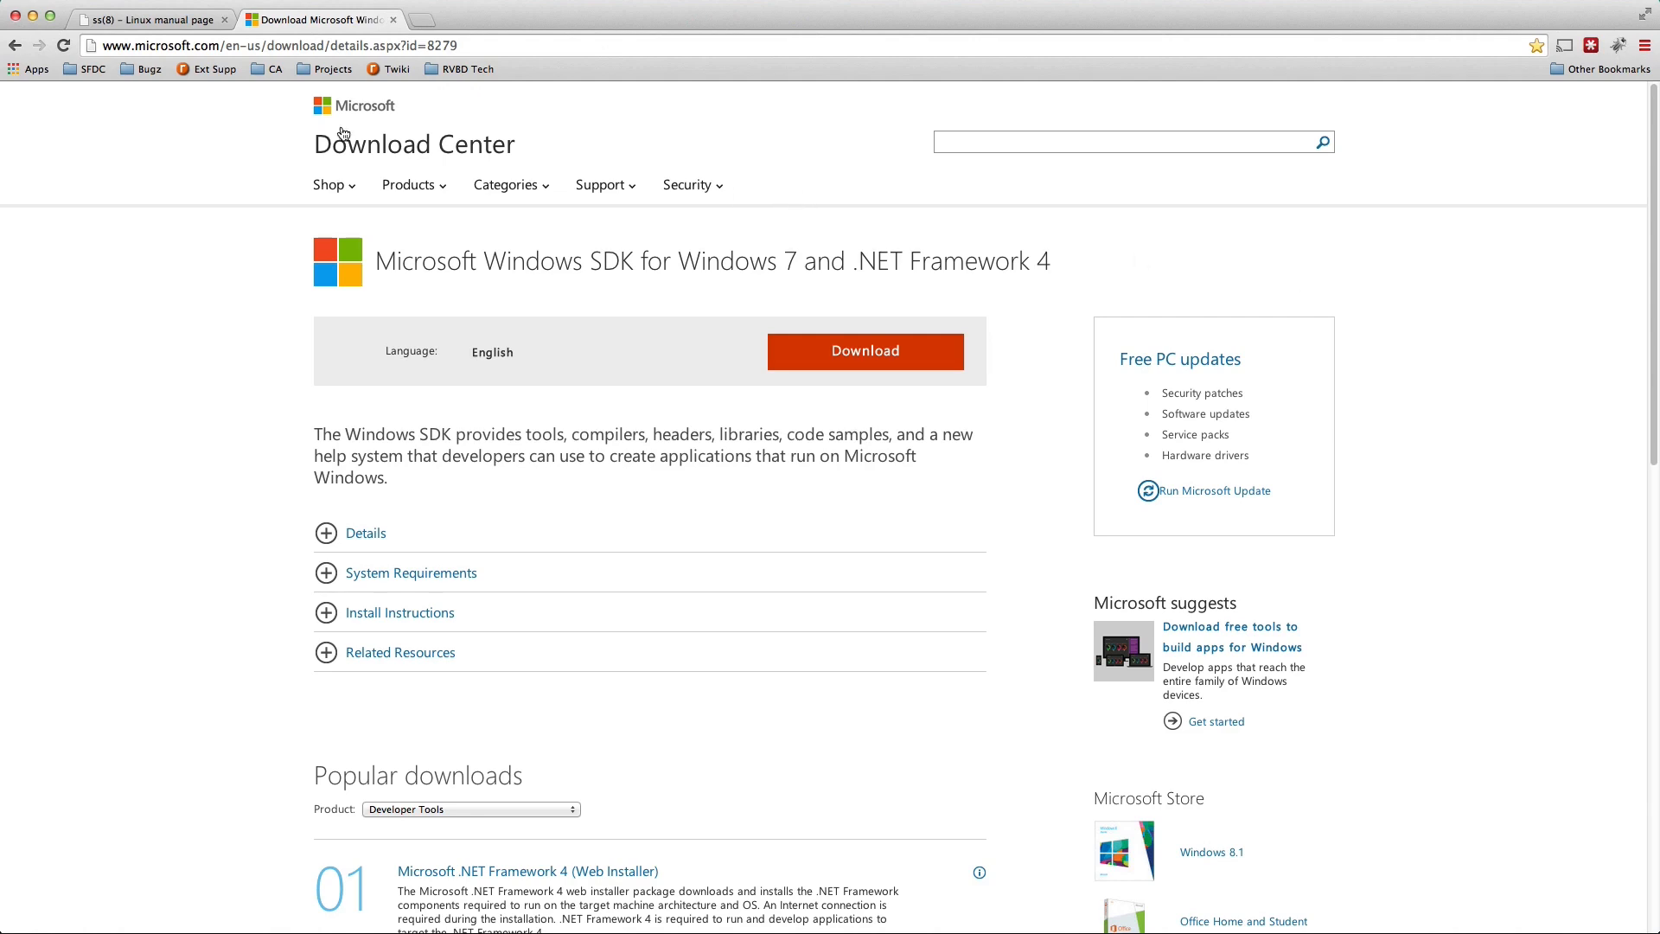
- Bring up the ss(8) Linux manual page in the browser and review its description and socket options
{"action": "left_click", "coordinate": [172, 21]}
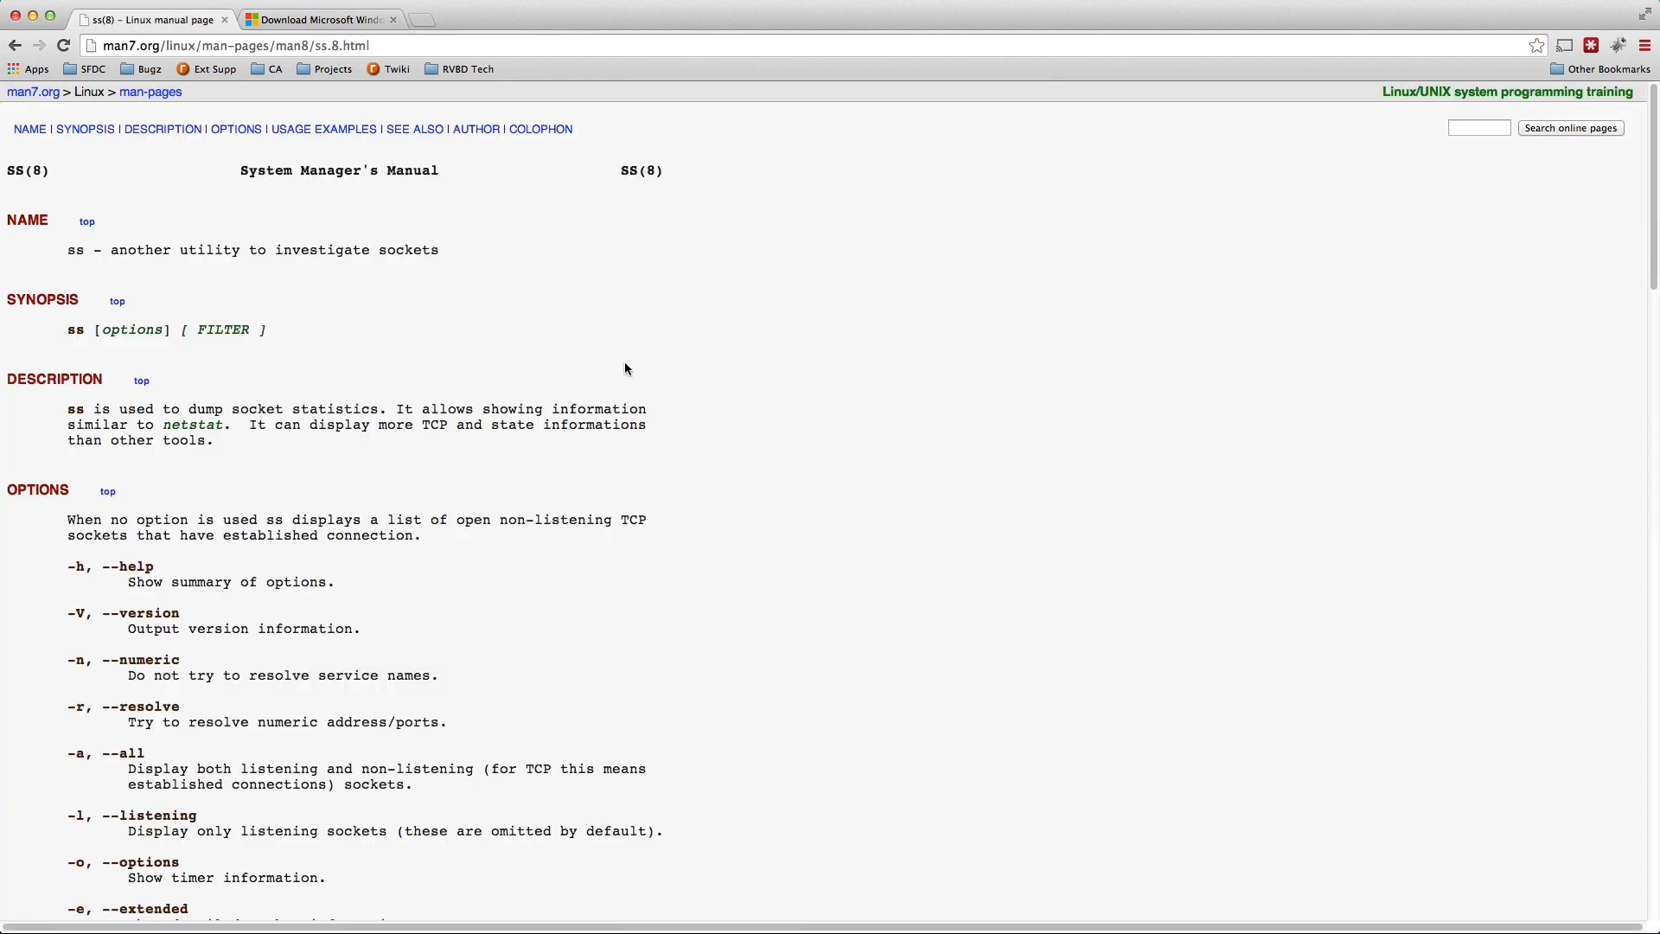
{"action": "scroll", "coordinate": [772, 486], "scroll_direction": "down", "scroll_amount": 3}
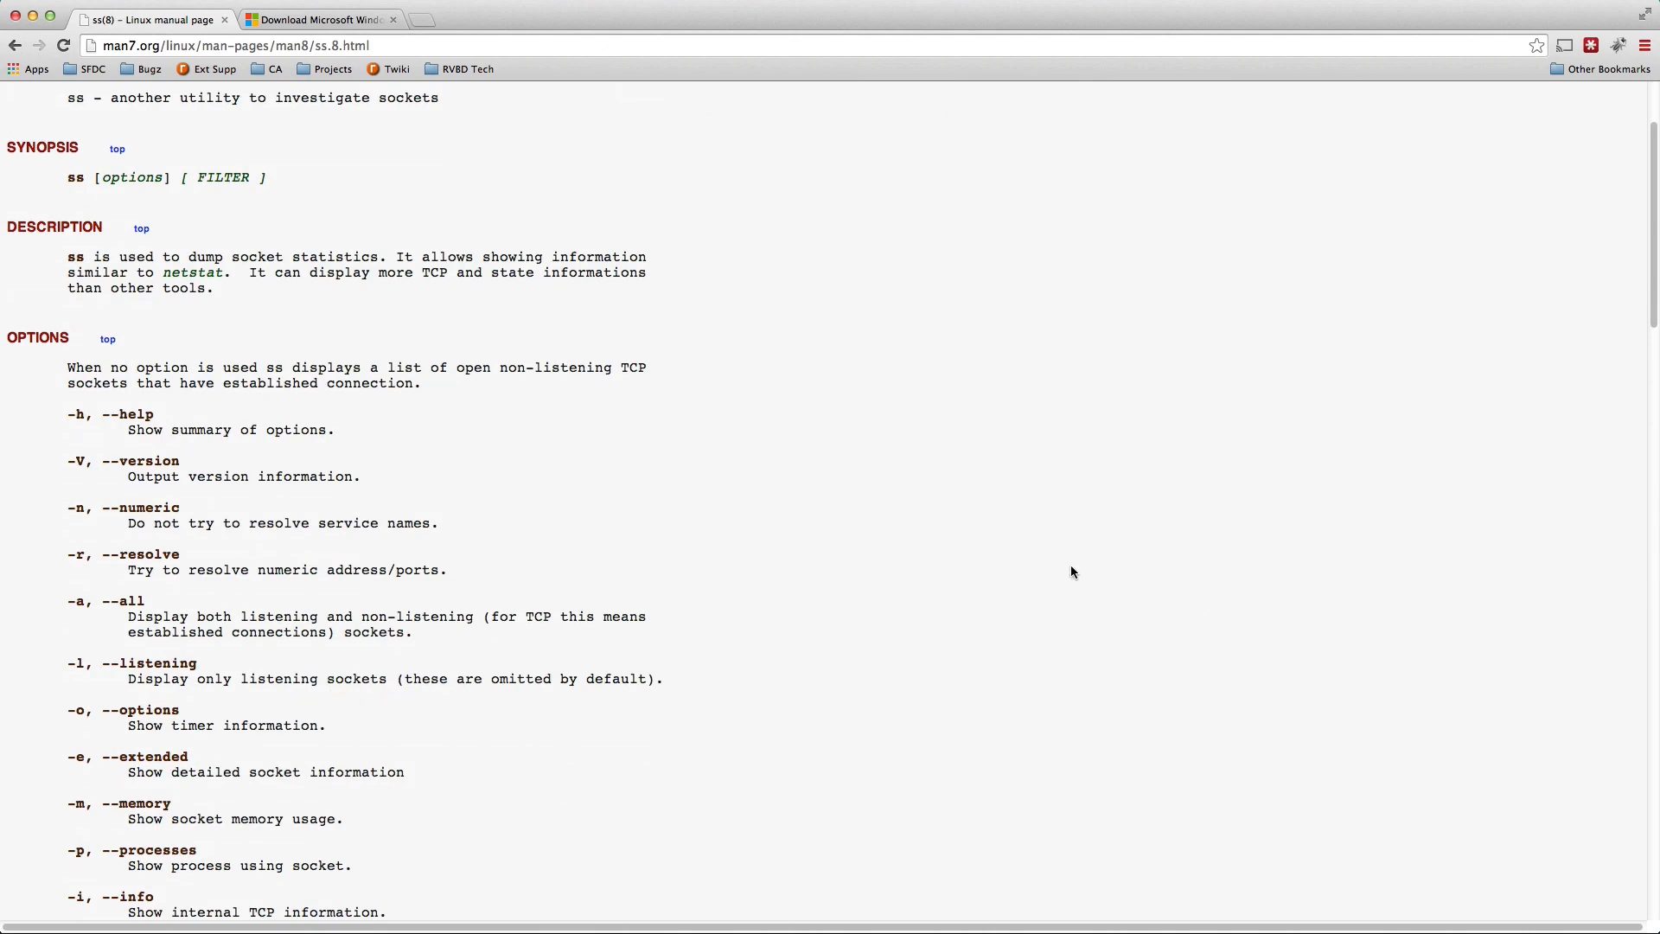
{"action": "scroll", "coordinate": [860, 543], "scroll_direction": "down", "scroll_amount": 1}
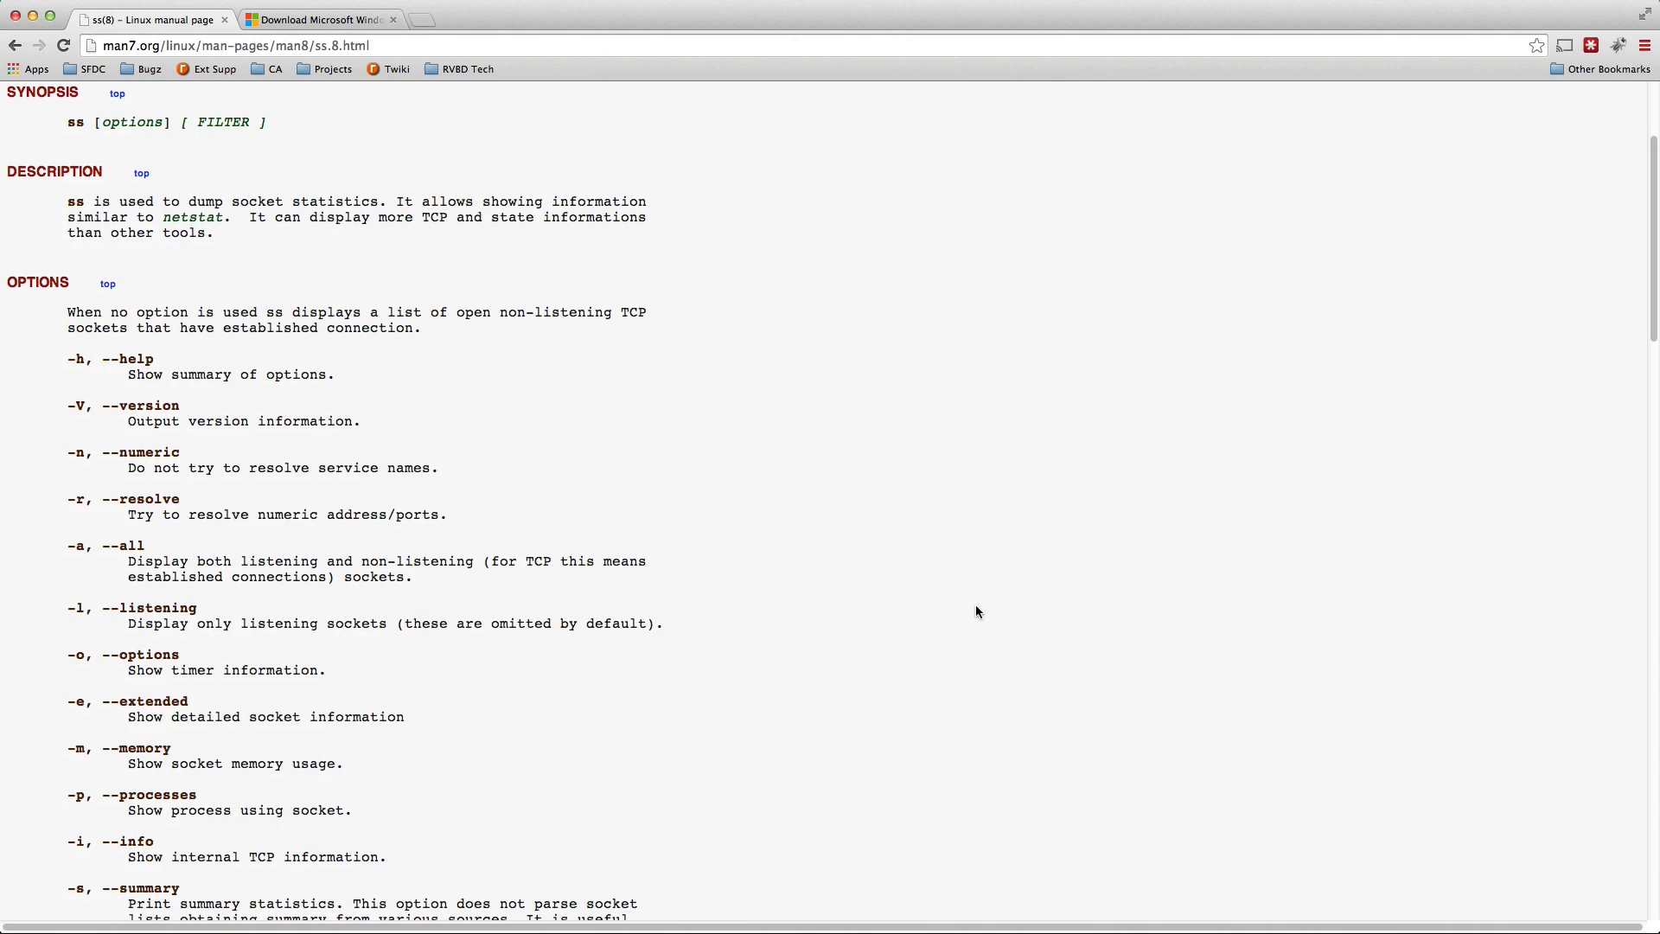
{"action": "scroll", "coordinate": [975, 610], "scroll_direction": "up", "scroll_amount": 4}
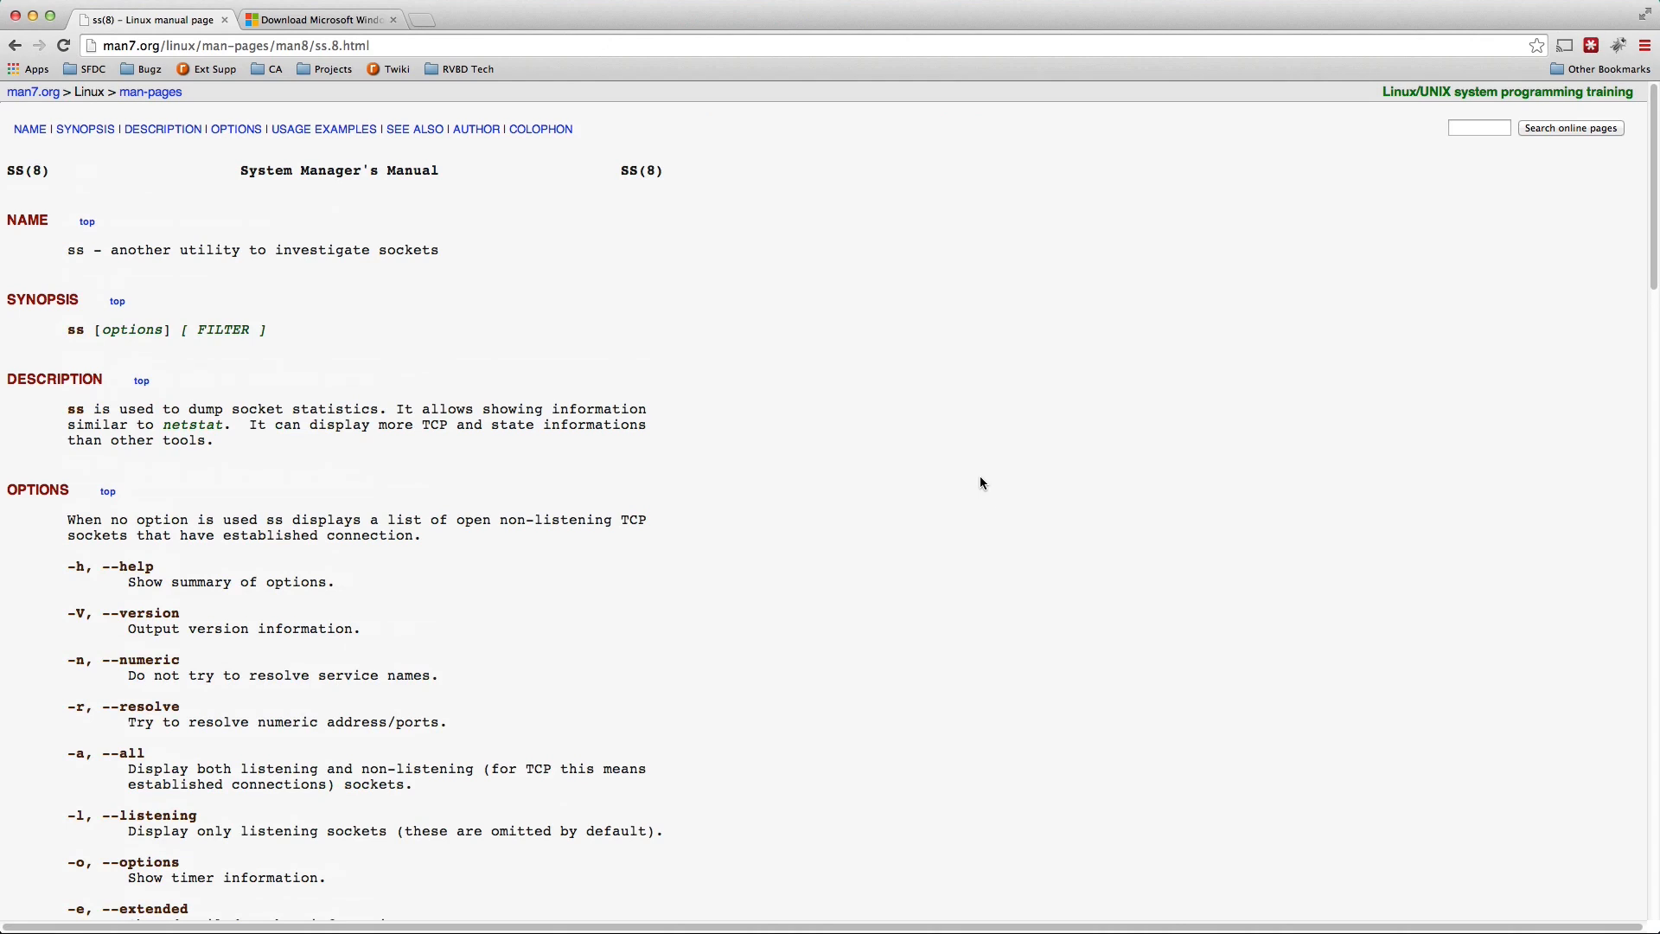
- Switch to Wireshark with recvwin-bound.pcapng and add the TCP Bytes in flight field as a packet list column
{"action": "key", "text": "super+Tab"}
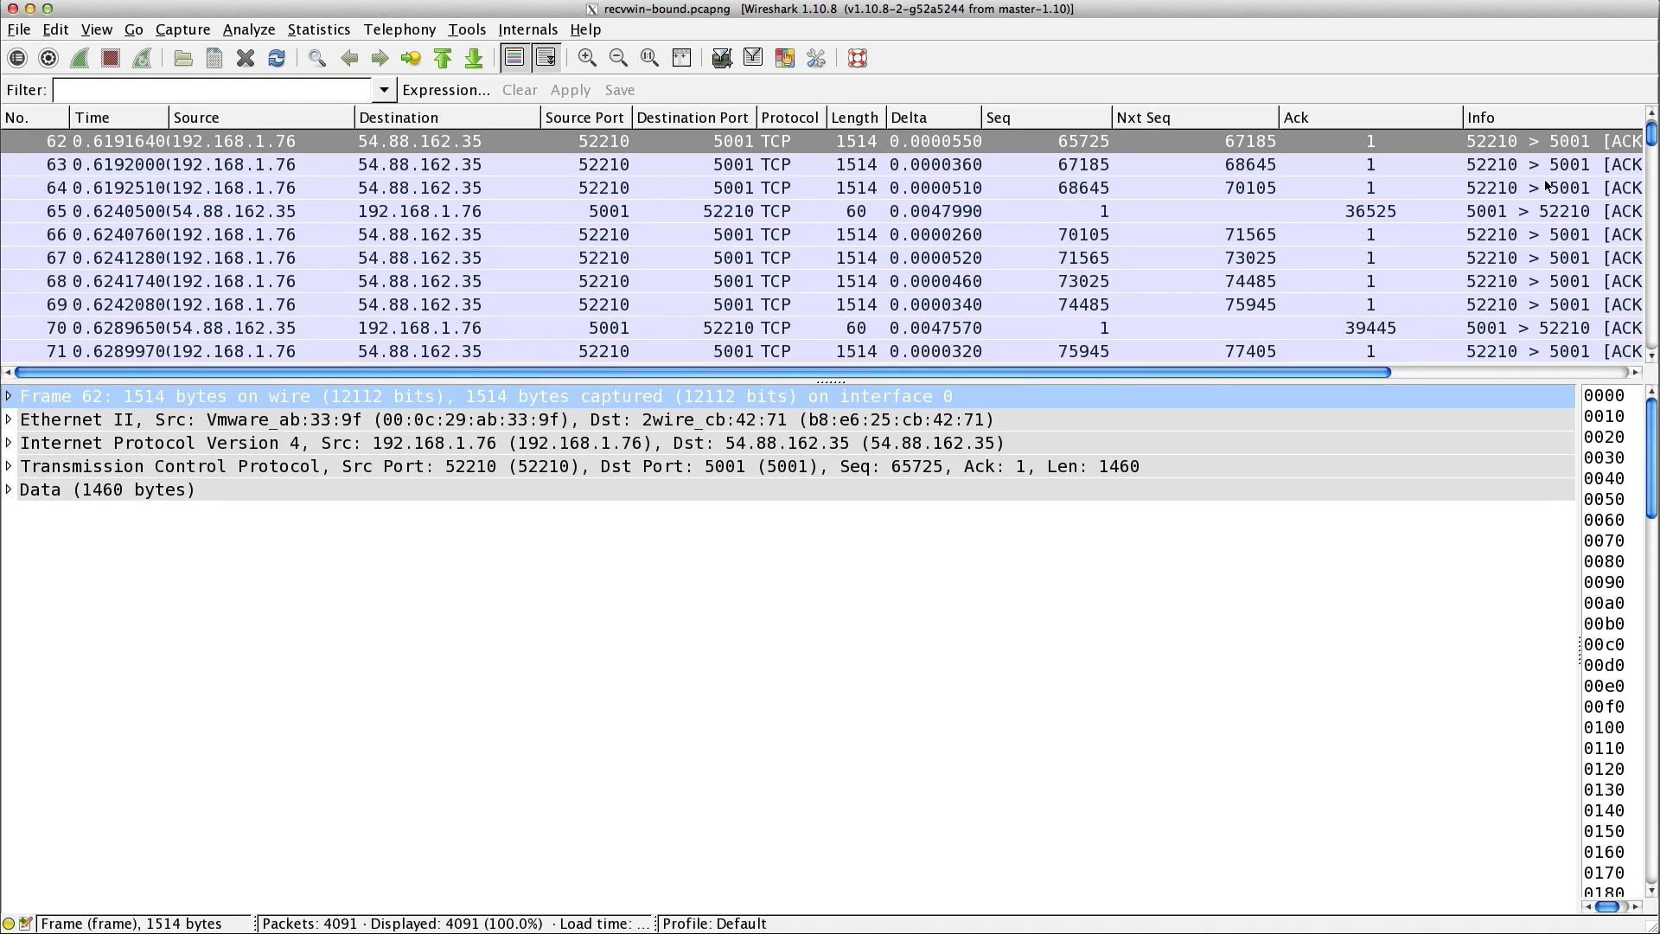
{"action": "left_click_drag", "start_coordinate": [1655, 138], "coordinate": [1654, 121]}
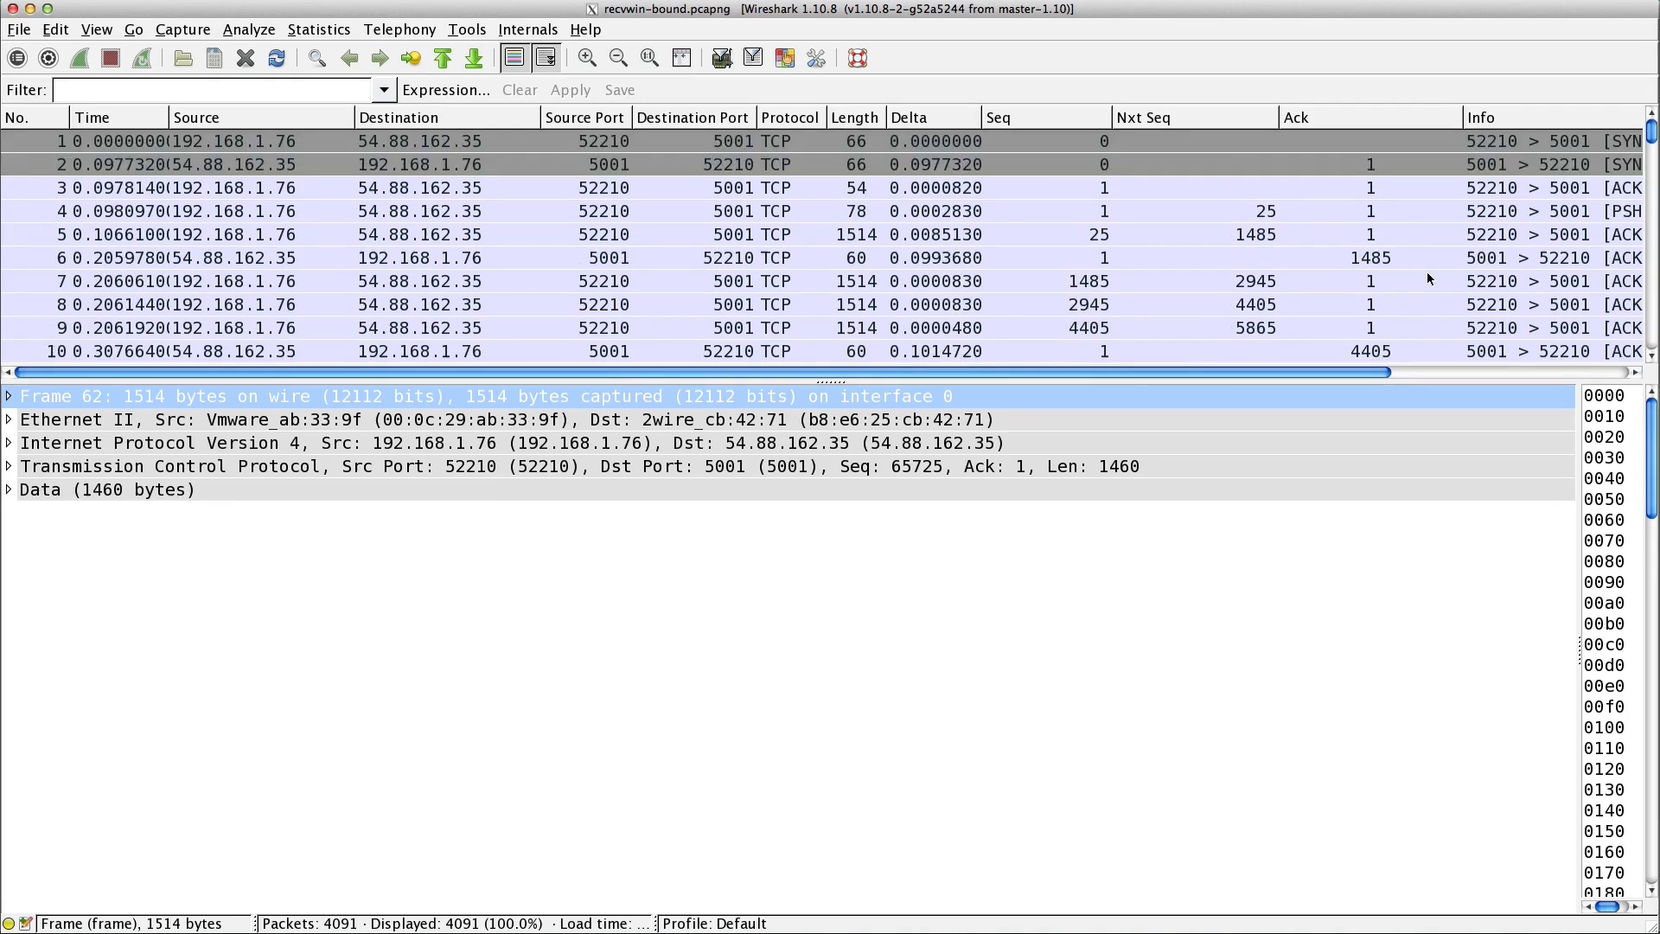
{"action": "left_click", "coordinate": [9, 467]}
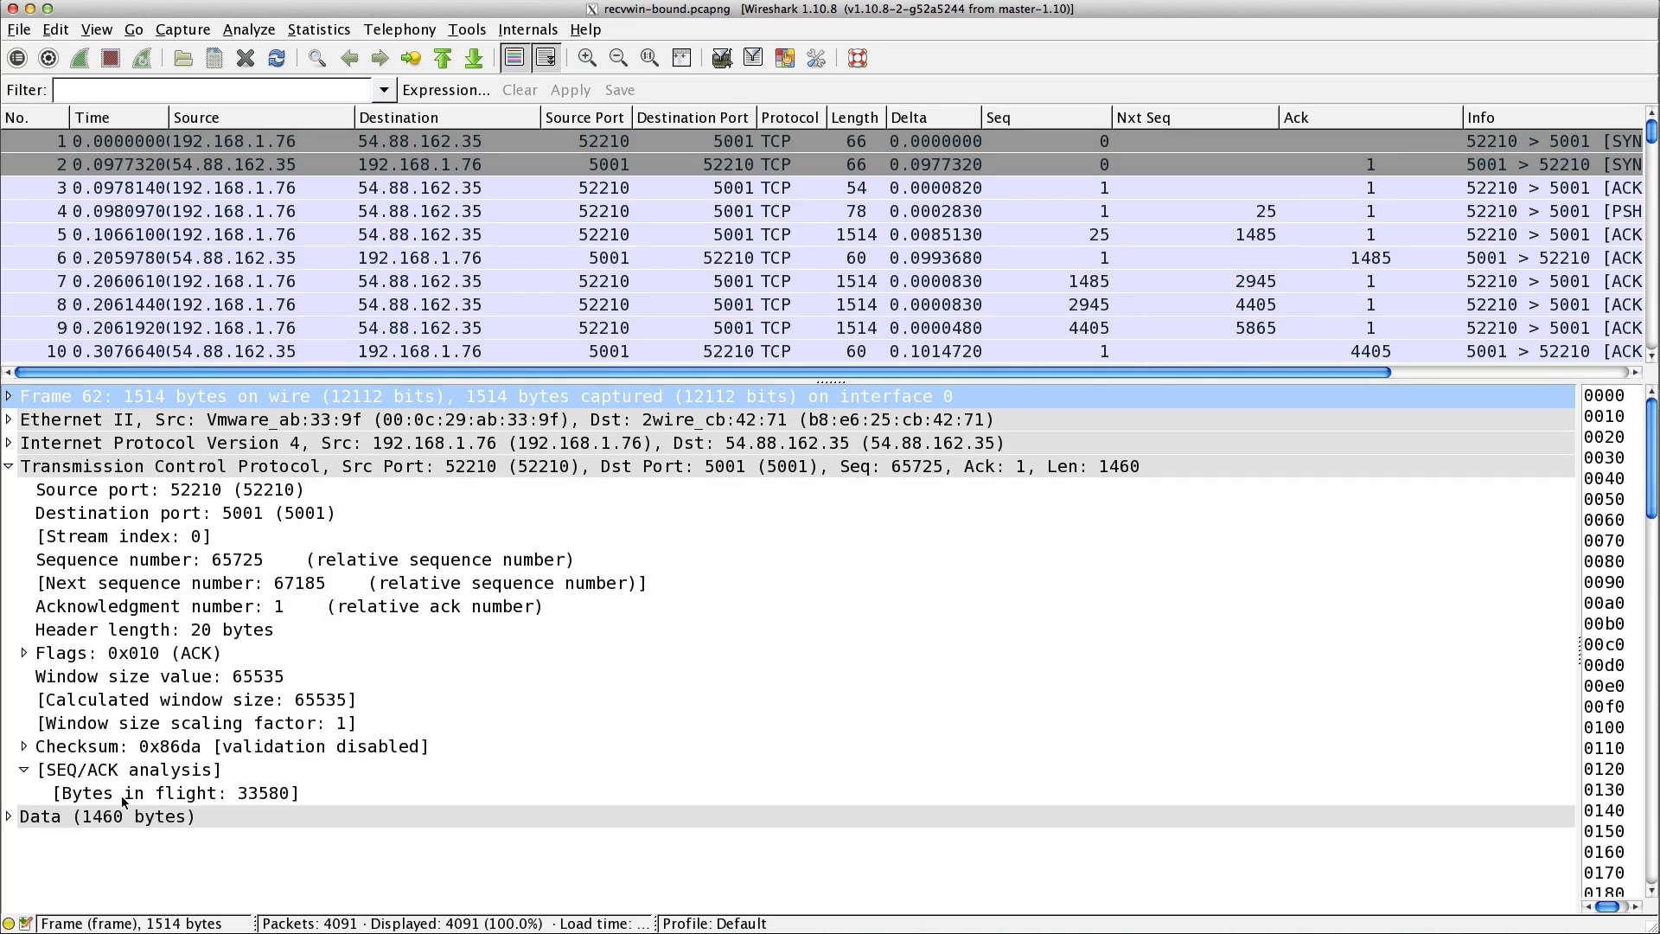
{"action": "right_click", "coordinate": [112, 790]}
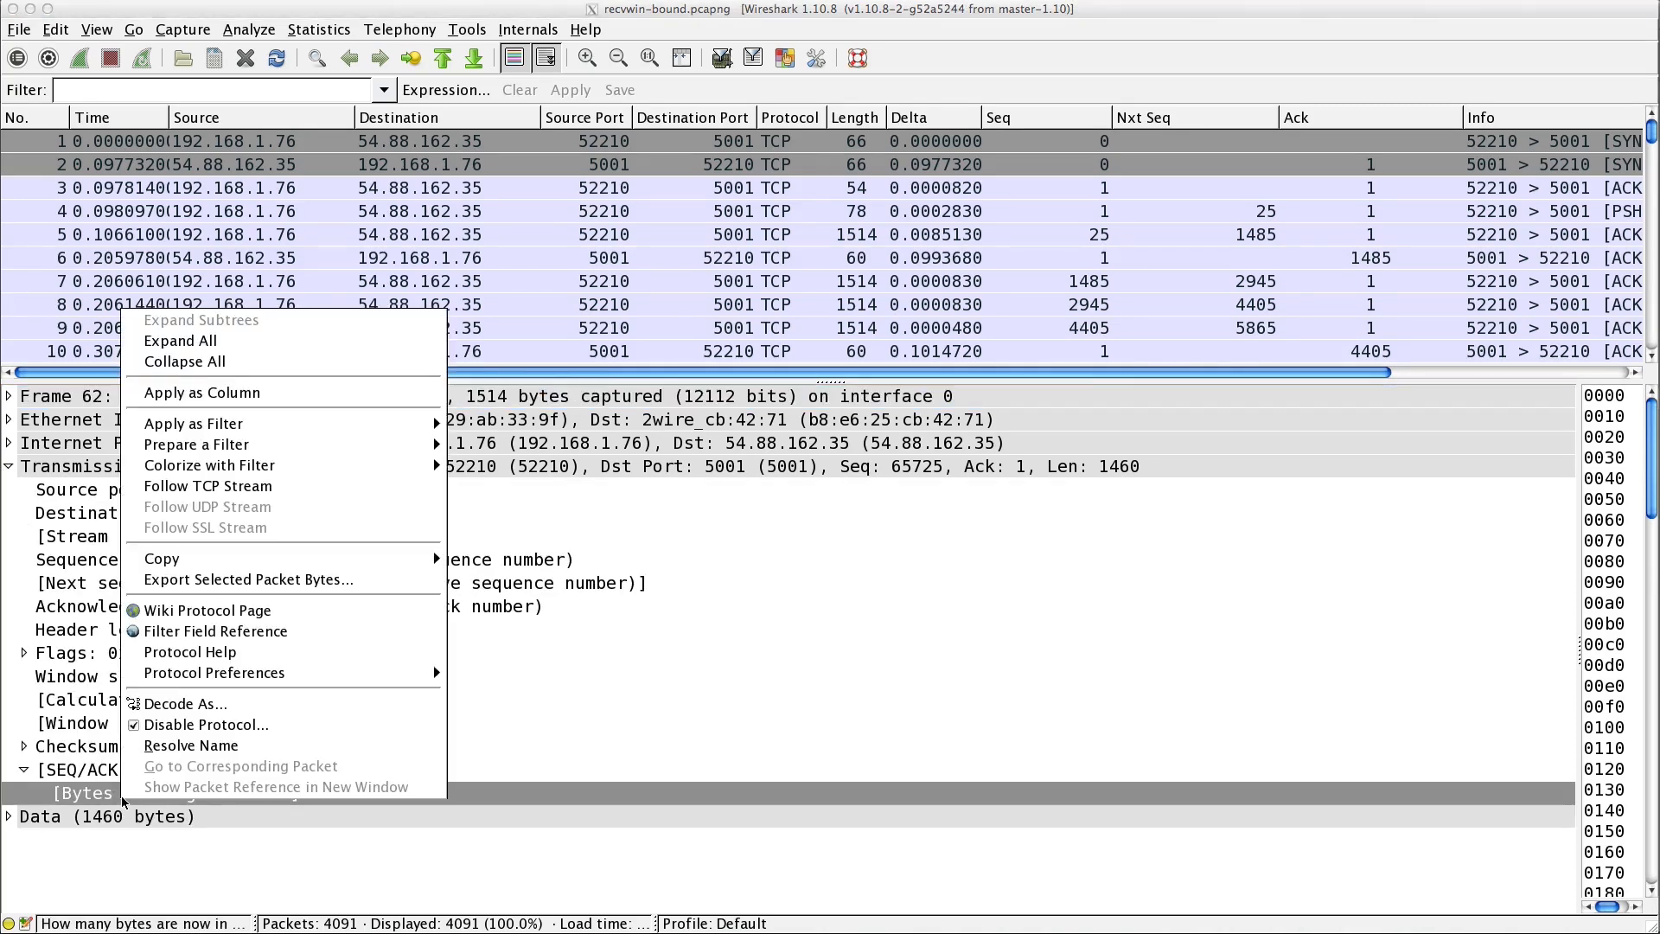
{"action": "left_click", "coordinate": [262, 394]}
{"action": "left_click_drag", "start_coordinate": [1310, 374], "coordinate": [1393, 374]}
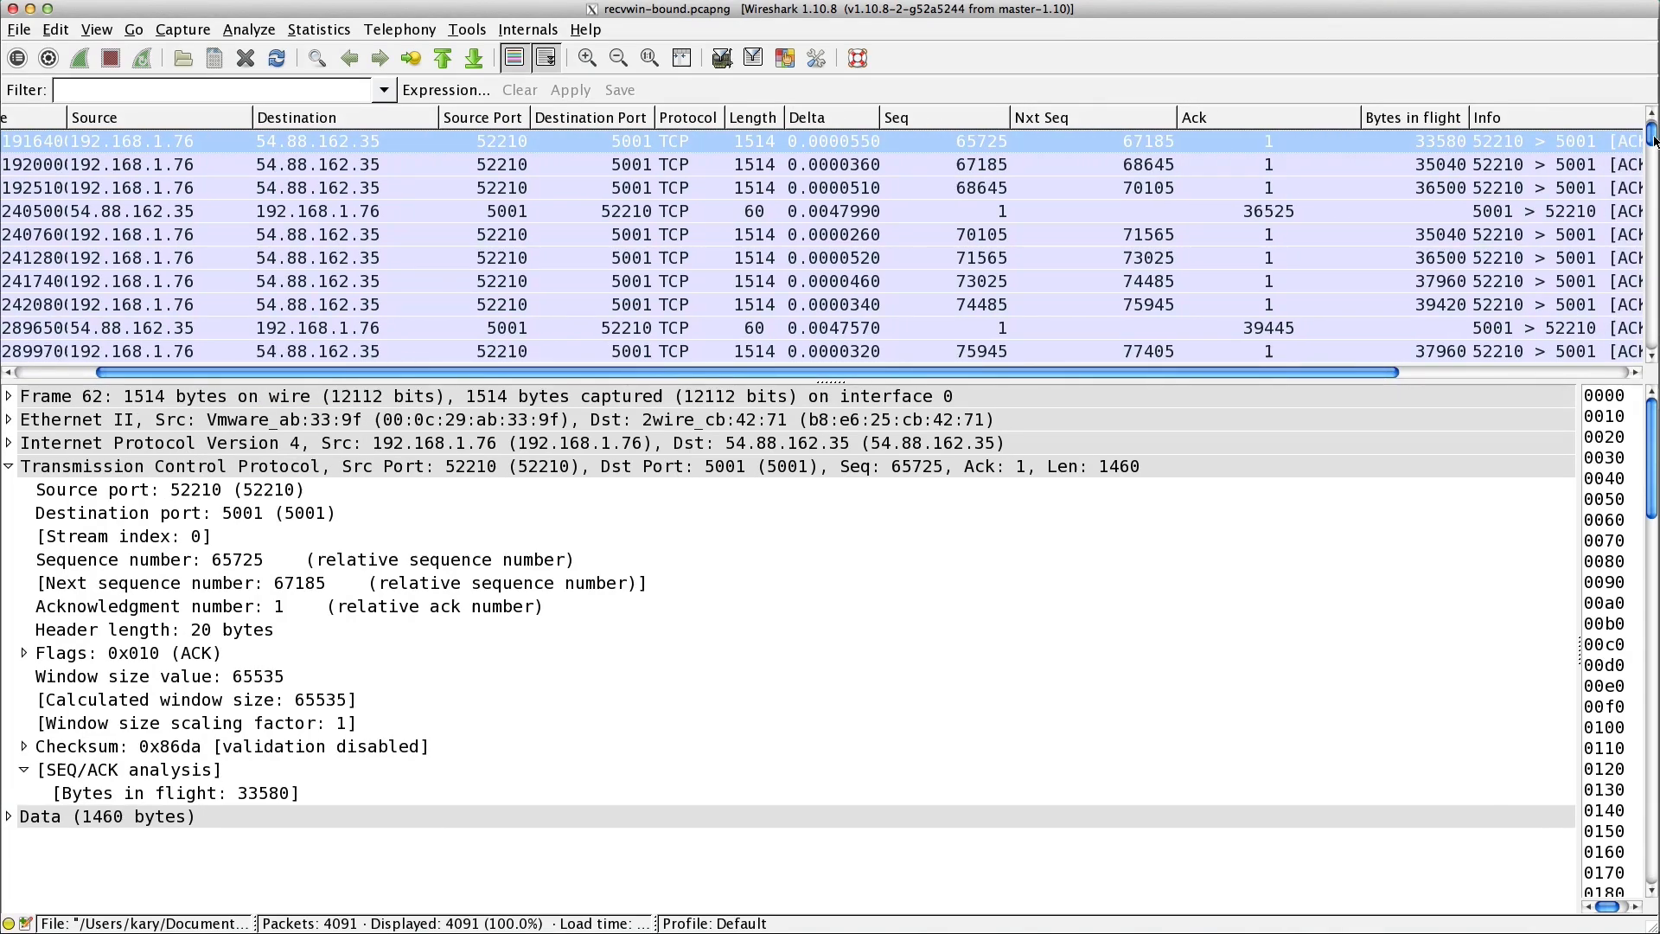
- Inspect the window size and window scale option in the capture's opening SYN and SYN, ACK packets
{"action": "left_click_drag", "start_coordinate": [1653, 152], "coordinate": [1652, 125]}
{"action": "left_click", "coordinate": [1559, 140]}
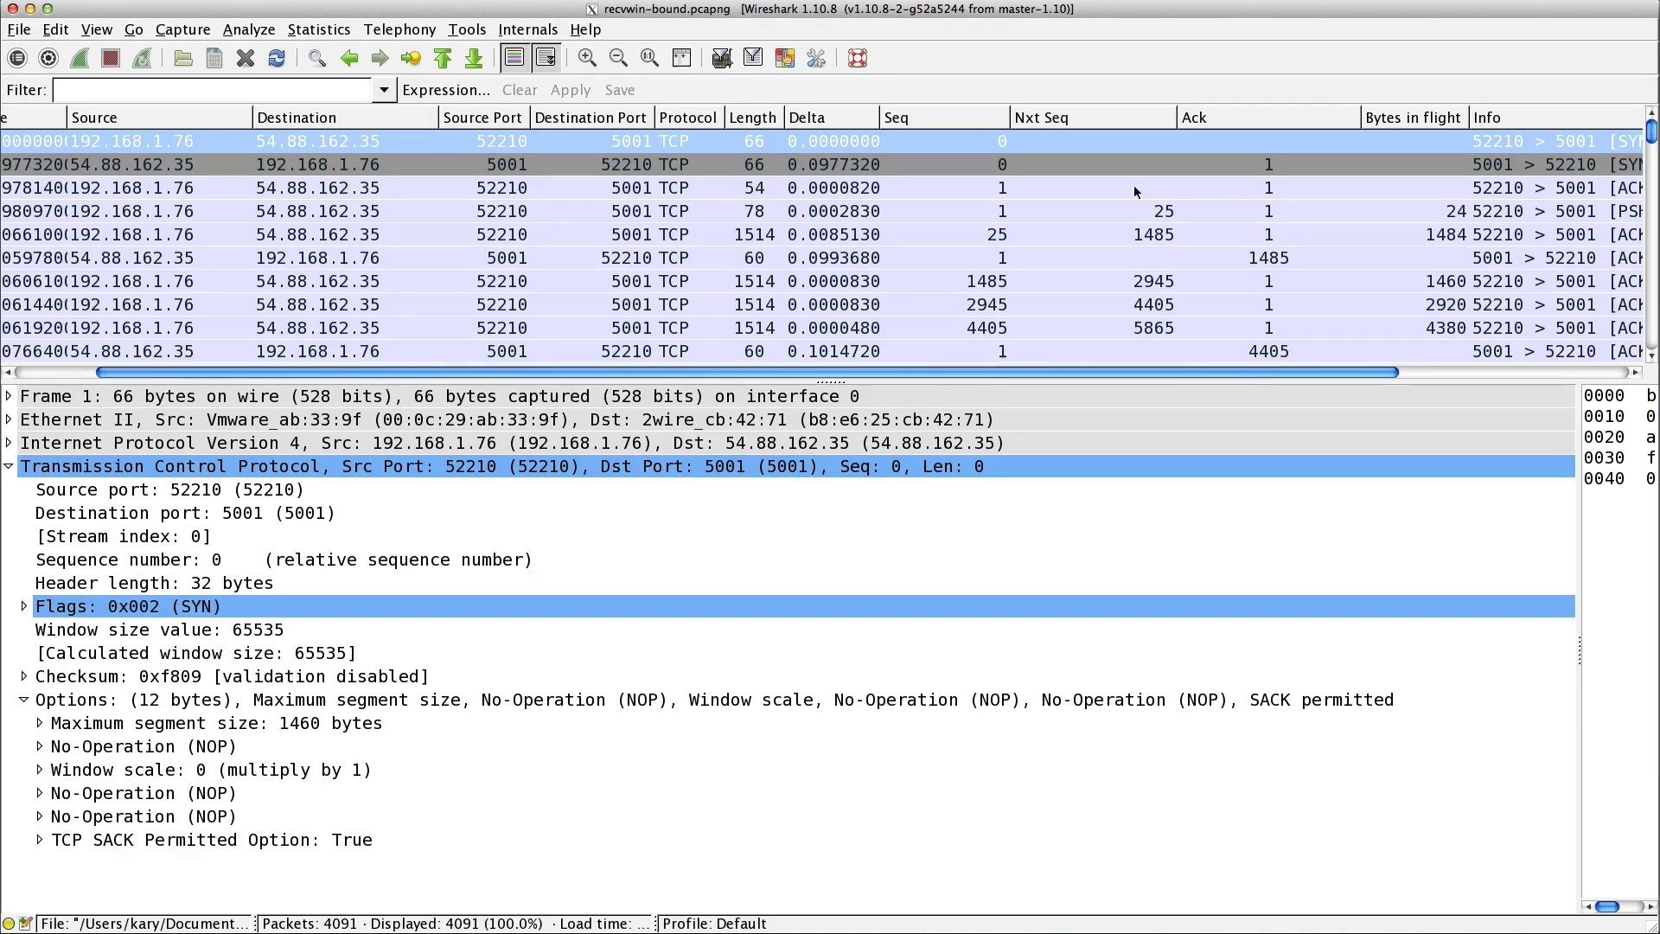
{"action": "left_click", "coordinate": [845, 168]}
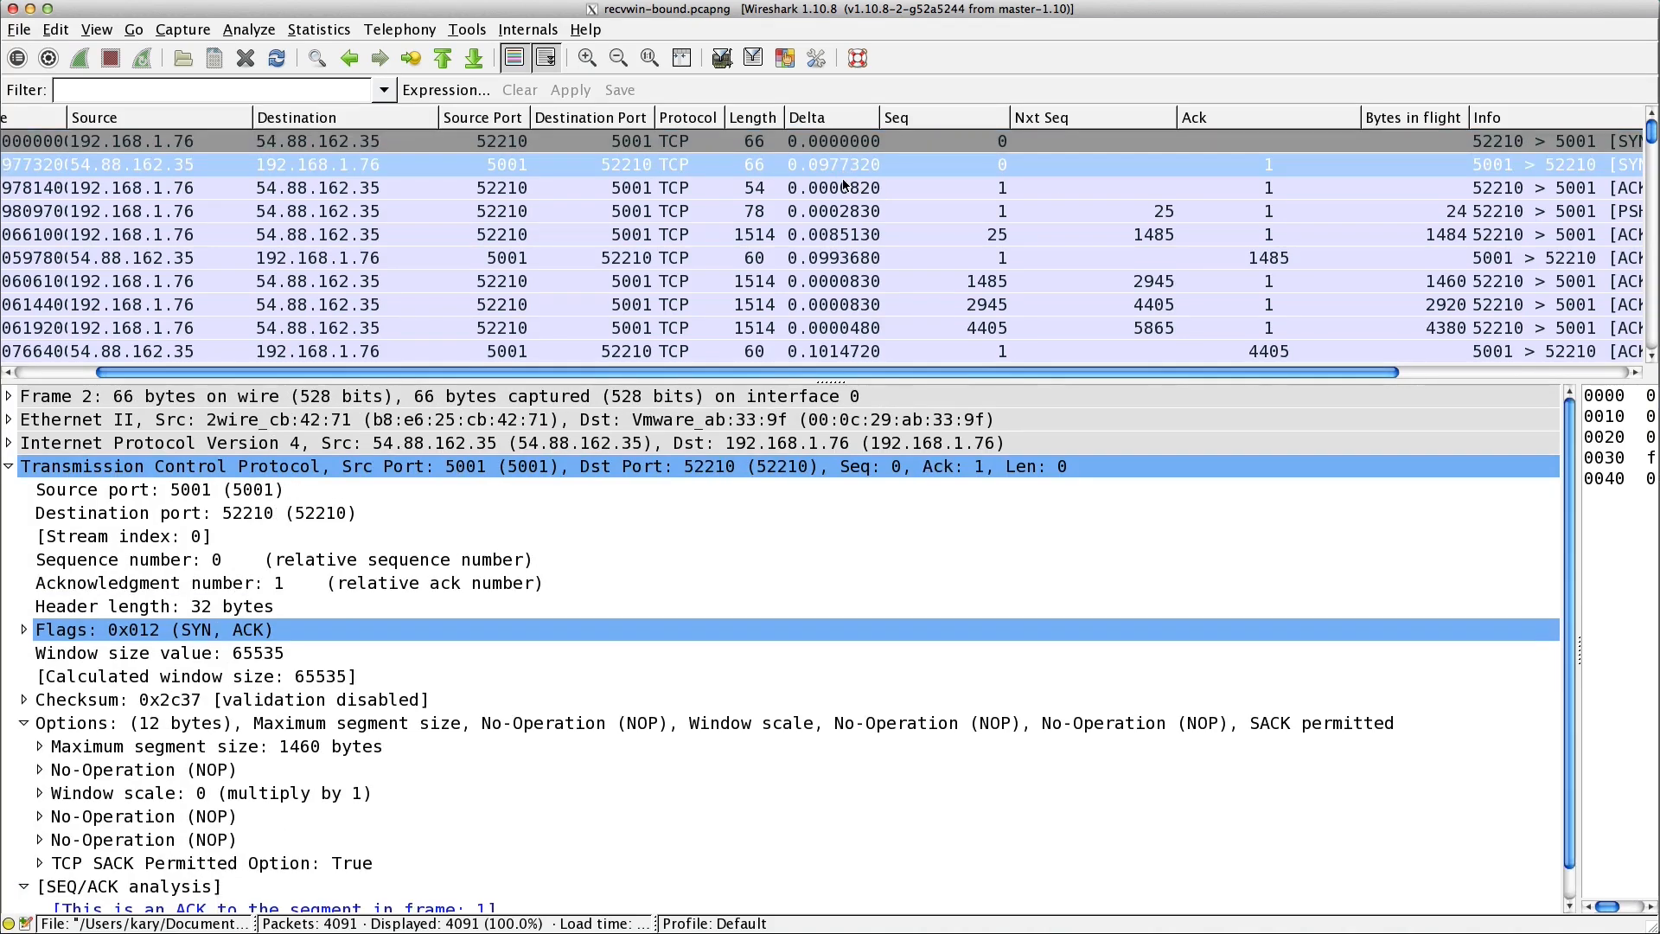
- Open the tcptrace time-sequence graph for a data packet sent from 192.168.1.76 to port 5001 and enlarge the graph window
{"action": "scroll", "coordinate": [1646, 335], "scroll_direction": "down", "scroll_amount": 9}
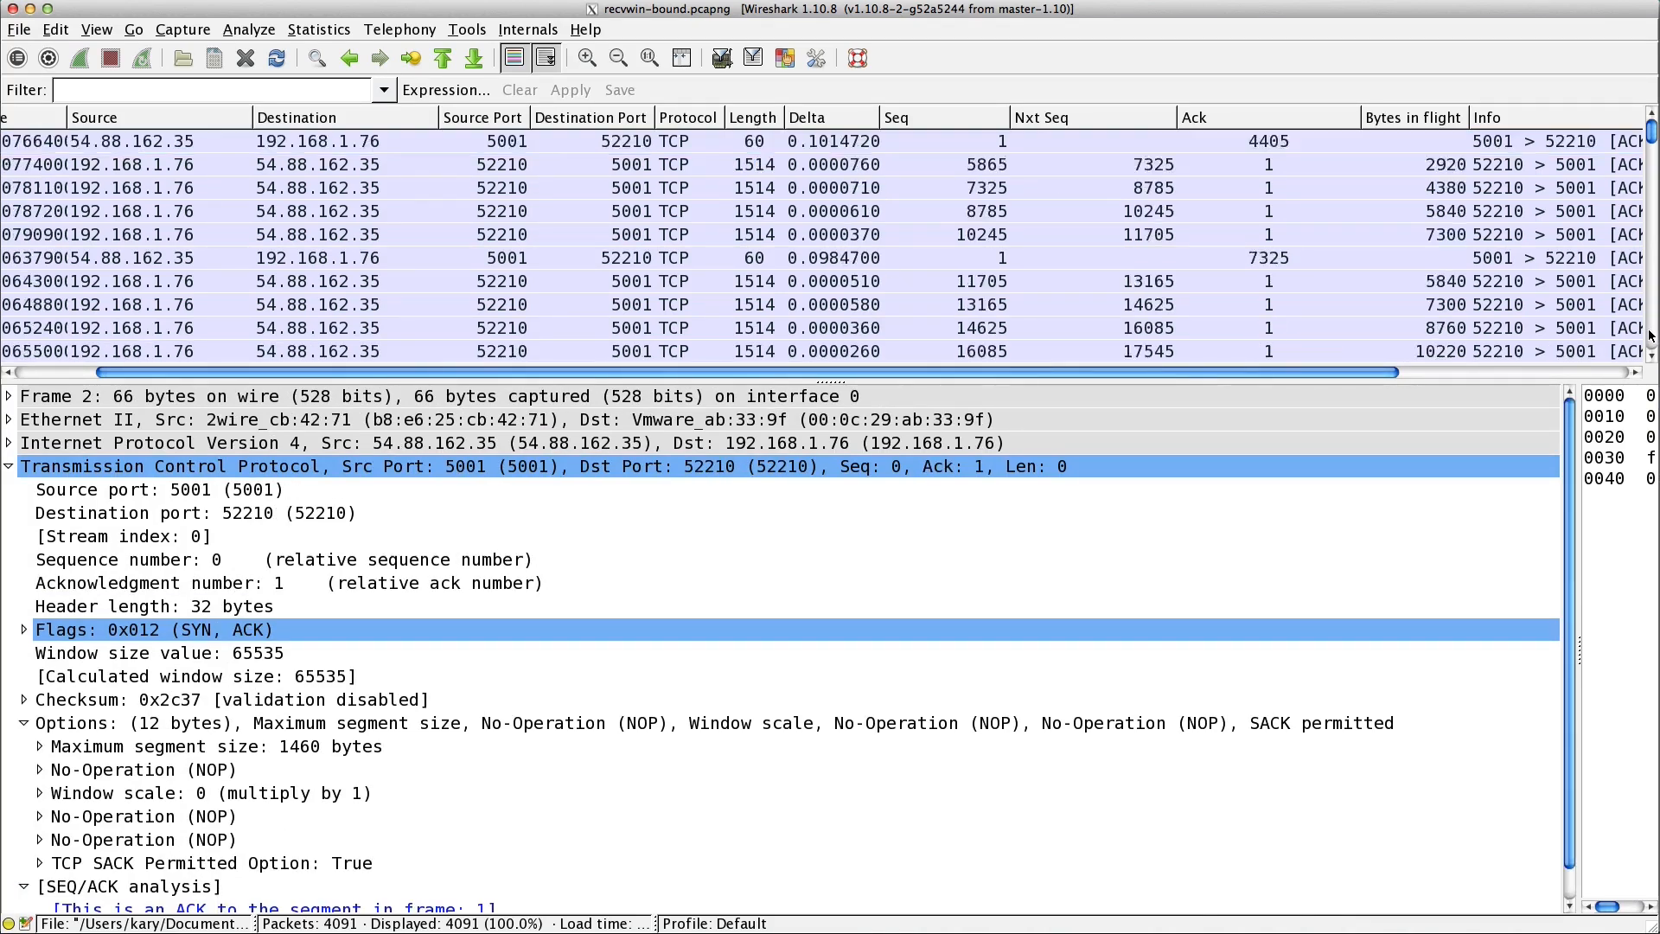
{"action": "left_click", "coordinate": [955, 257]}
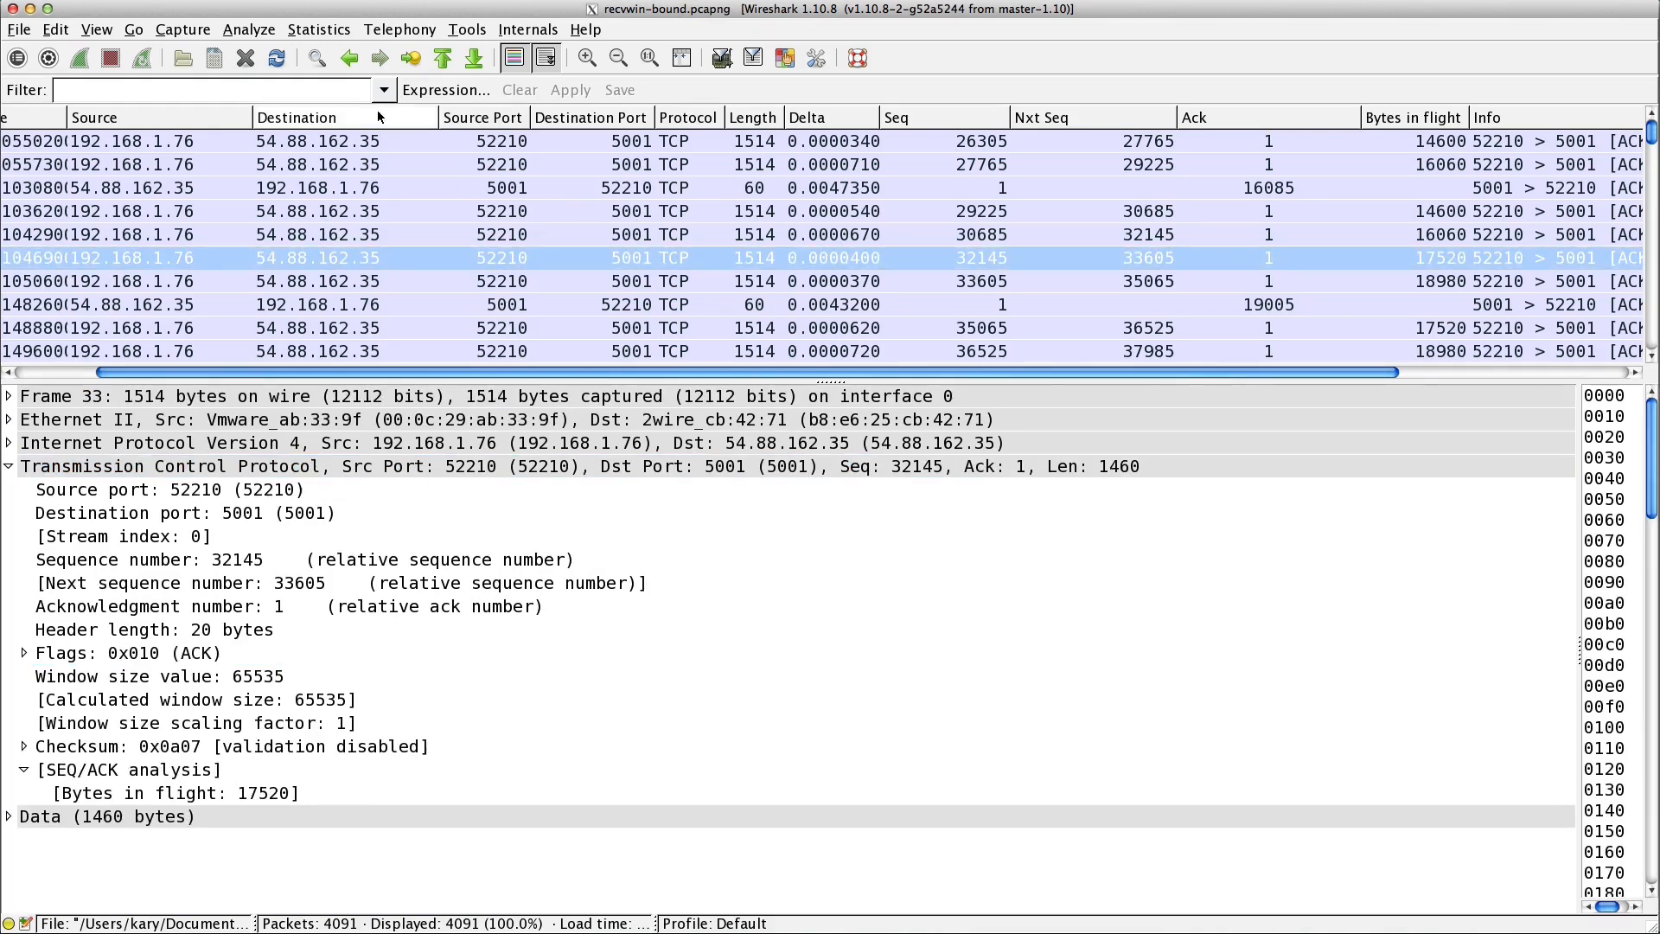
{"action": "left_click", "coordinate": [319, 29]}
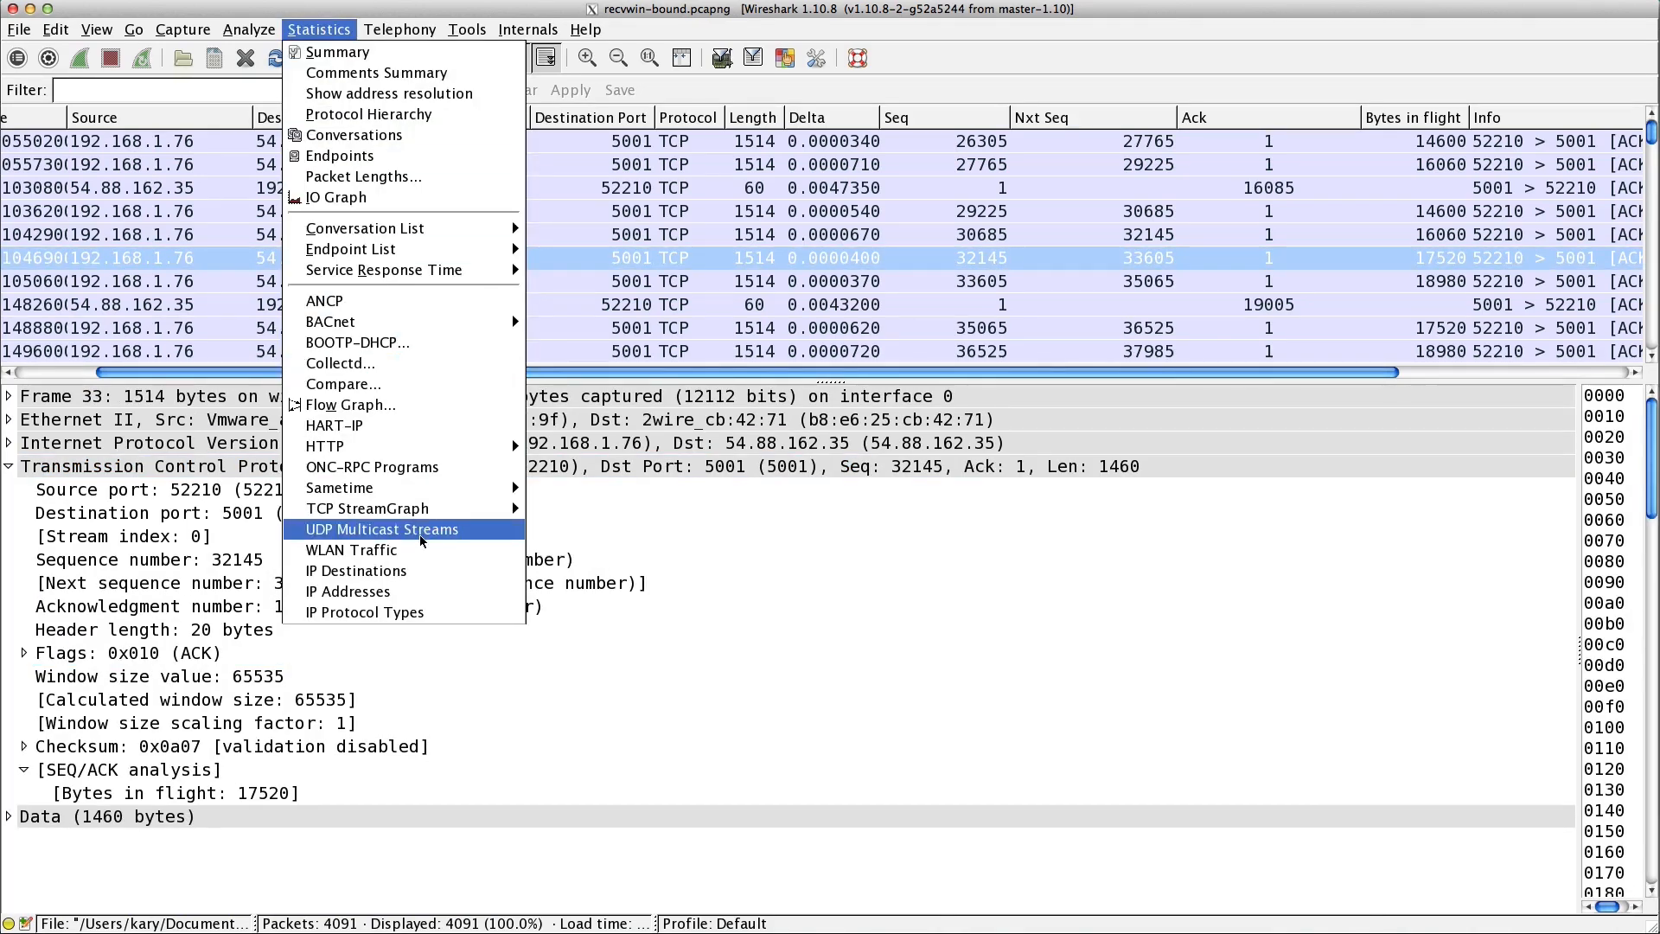
{"action": "mouse_move", "coordinate": [428, 510]}
{"action": "left_click", "coordinate": [564, 534]}
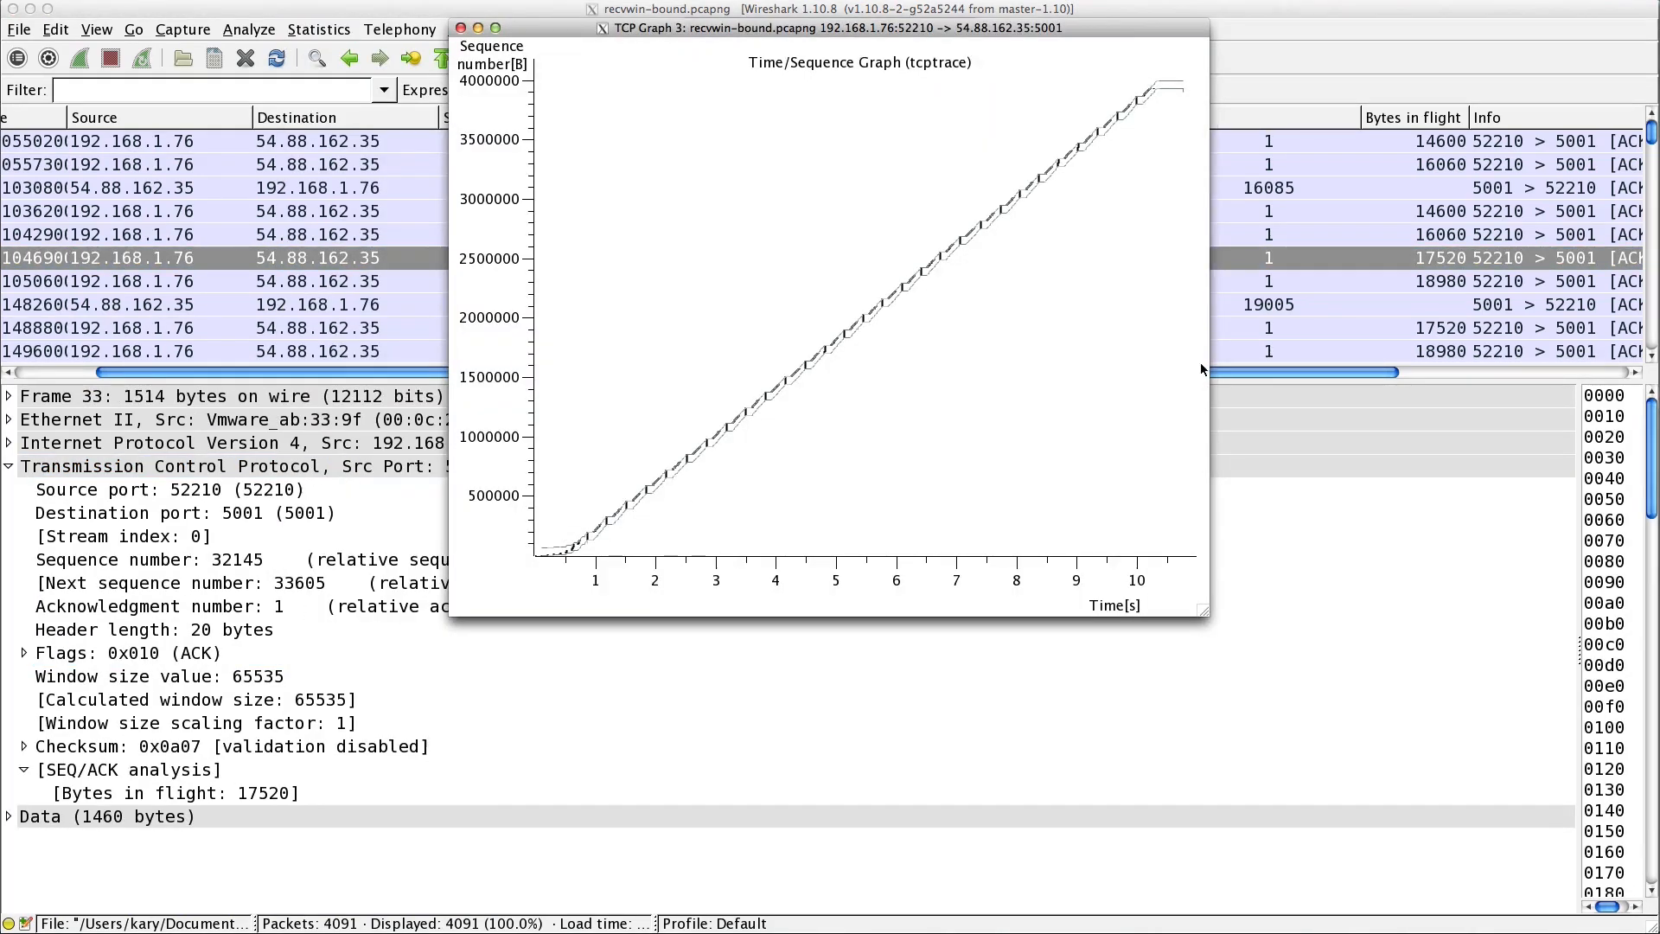
{"action": "left_click_drag", "start_coordinate": [993, 26], "coordinate": [848, 18]}
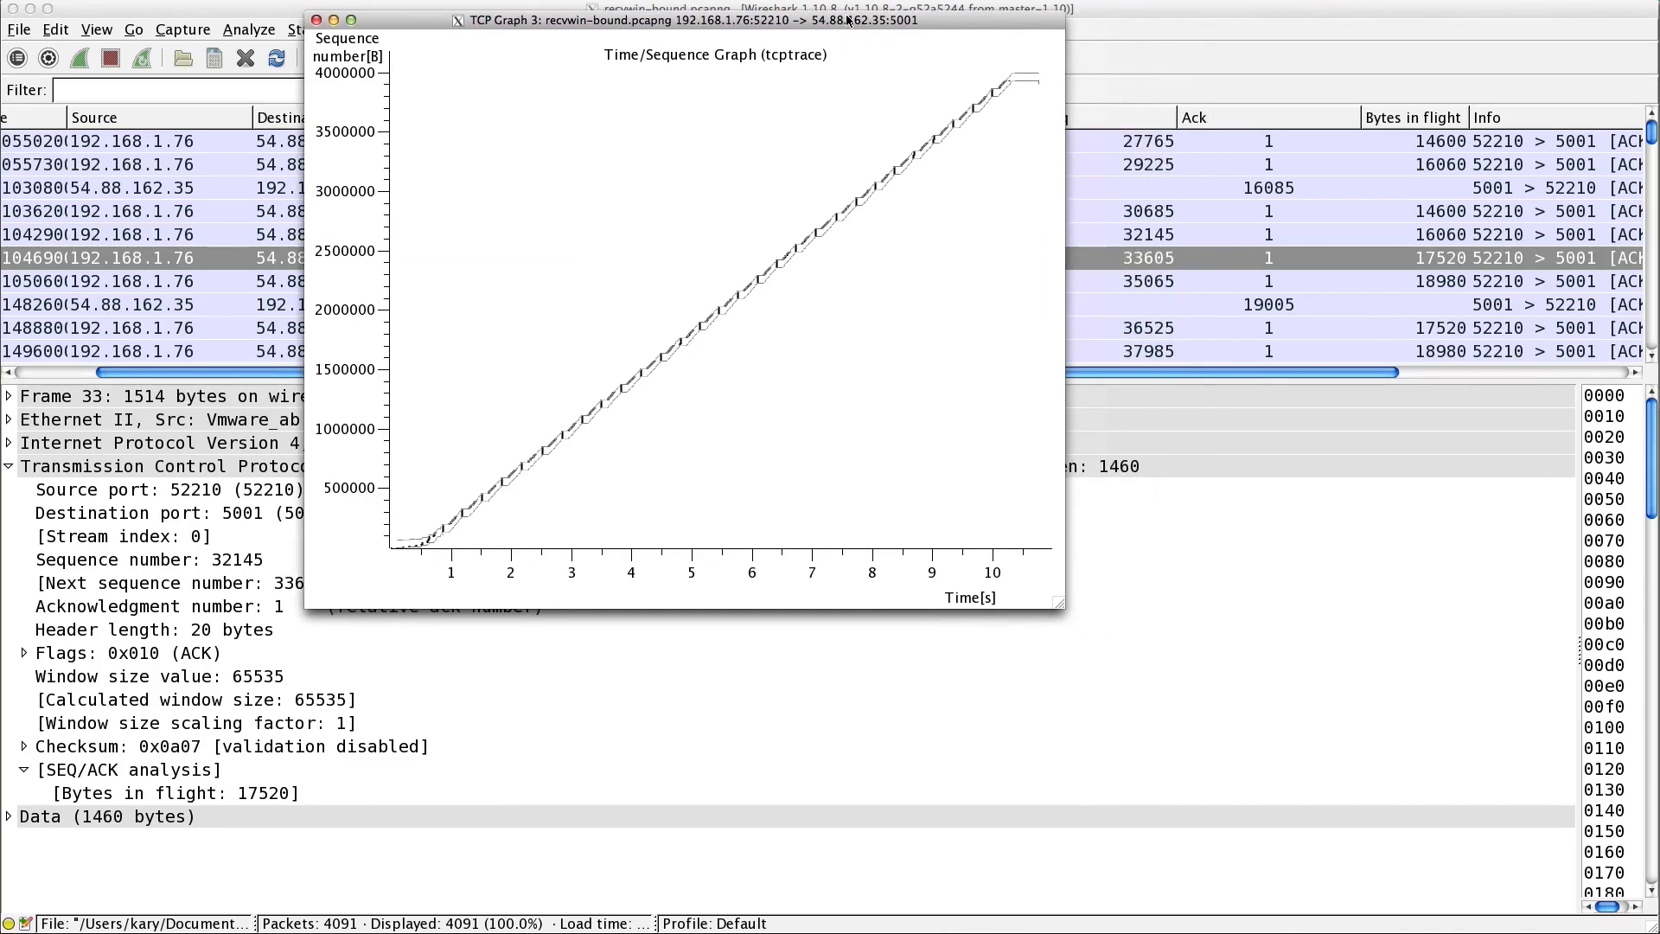
{"action": "left_click_drag", "start_coordinate": [1066, 612], "coordinate": [1348, 782]}
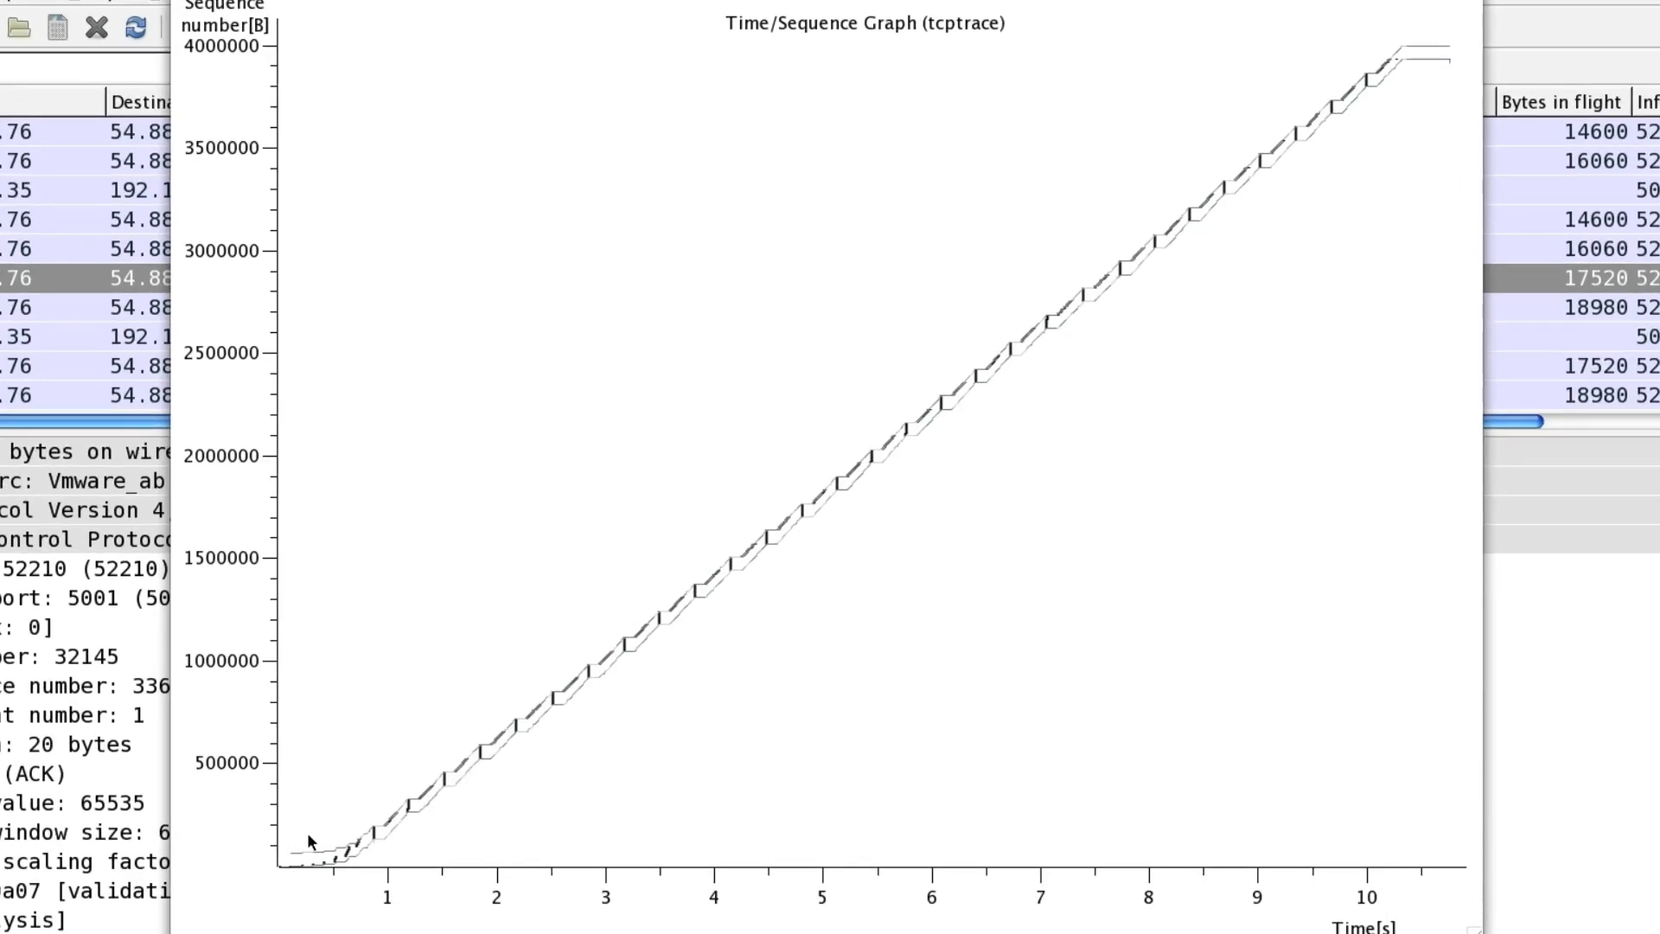
- Zoom into roughly the first 1.2 s of the graph to compare the data segments with the receive window line
{"action": "scroll", "coordinate": [316, 858], "scroll_direction": "up", "scroll_amount": 8}
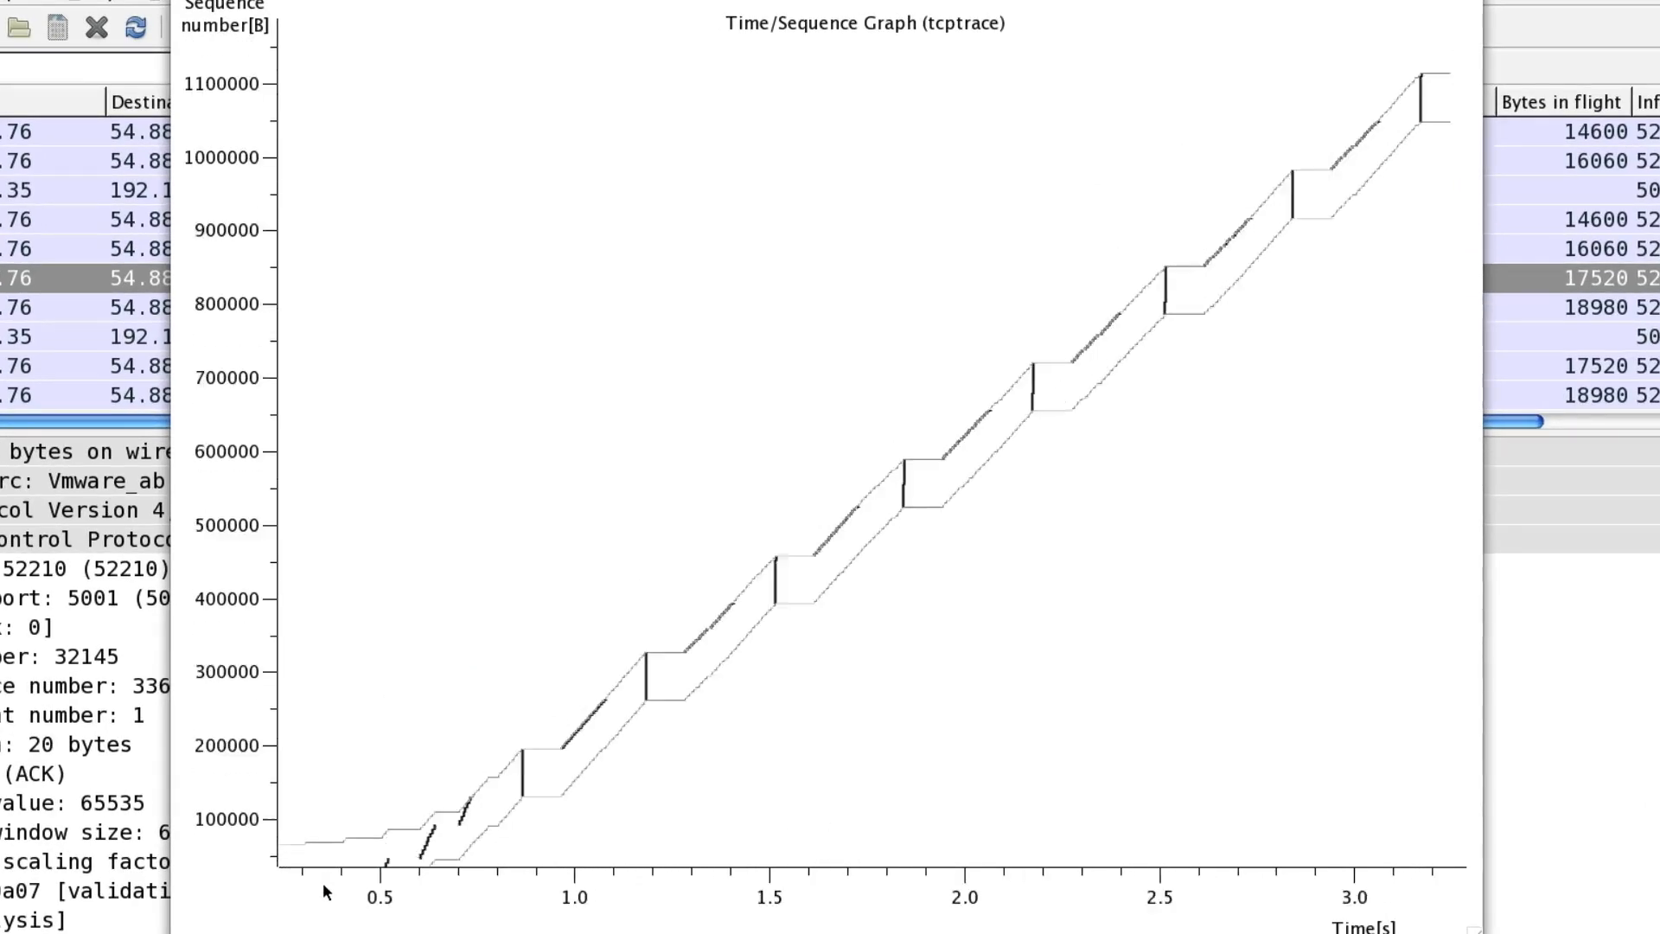
{"action": "scroll", "coordinate": [324, 887], "scroll_direction": "up", "scroll_amount": 3}
{"action": "left_click_drag", "start_coordinate": [413, 834], "coordinate": [632, 710]}
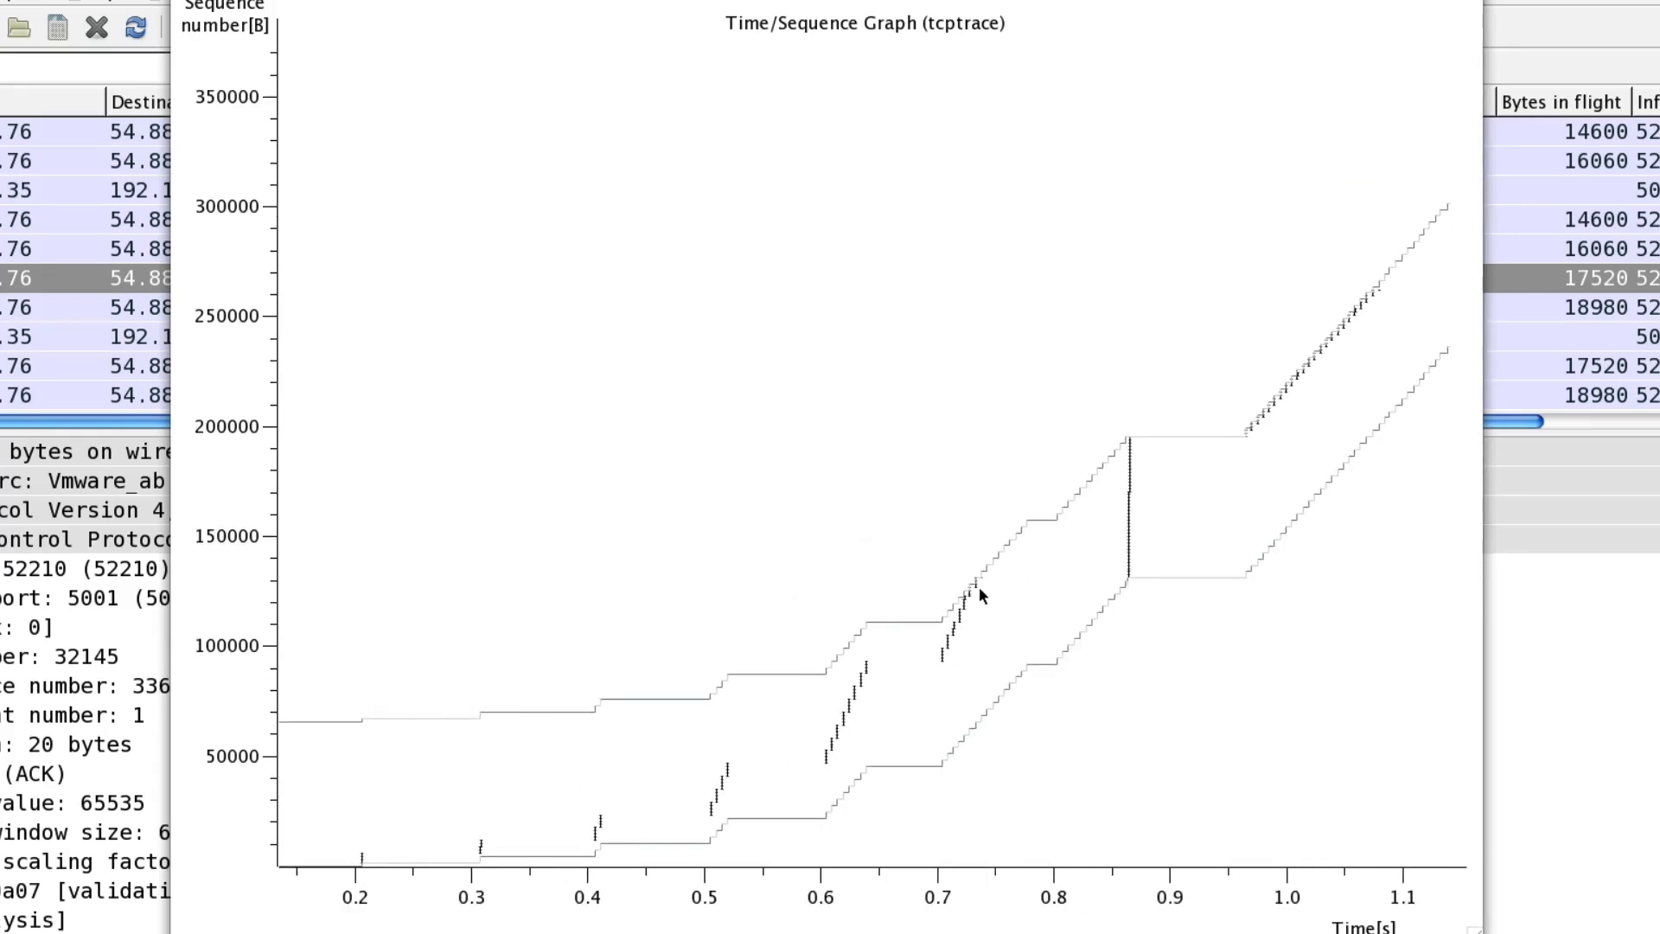
{"action": "left_click_drag", "start_coordinate": [1004, 579], "coordinate": [917, 626]}
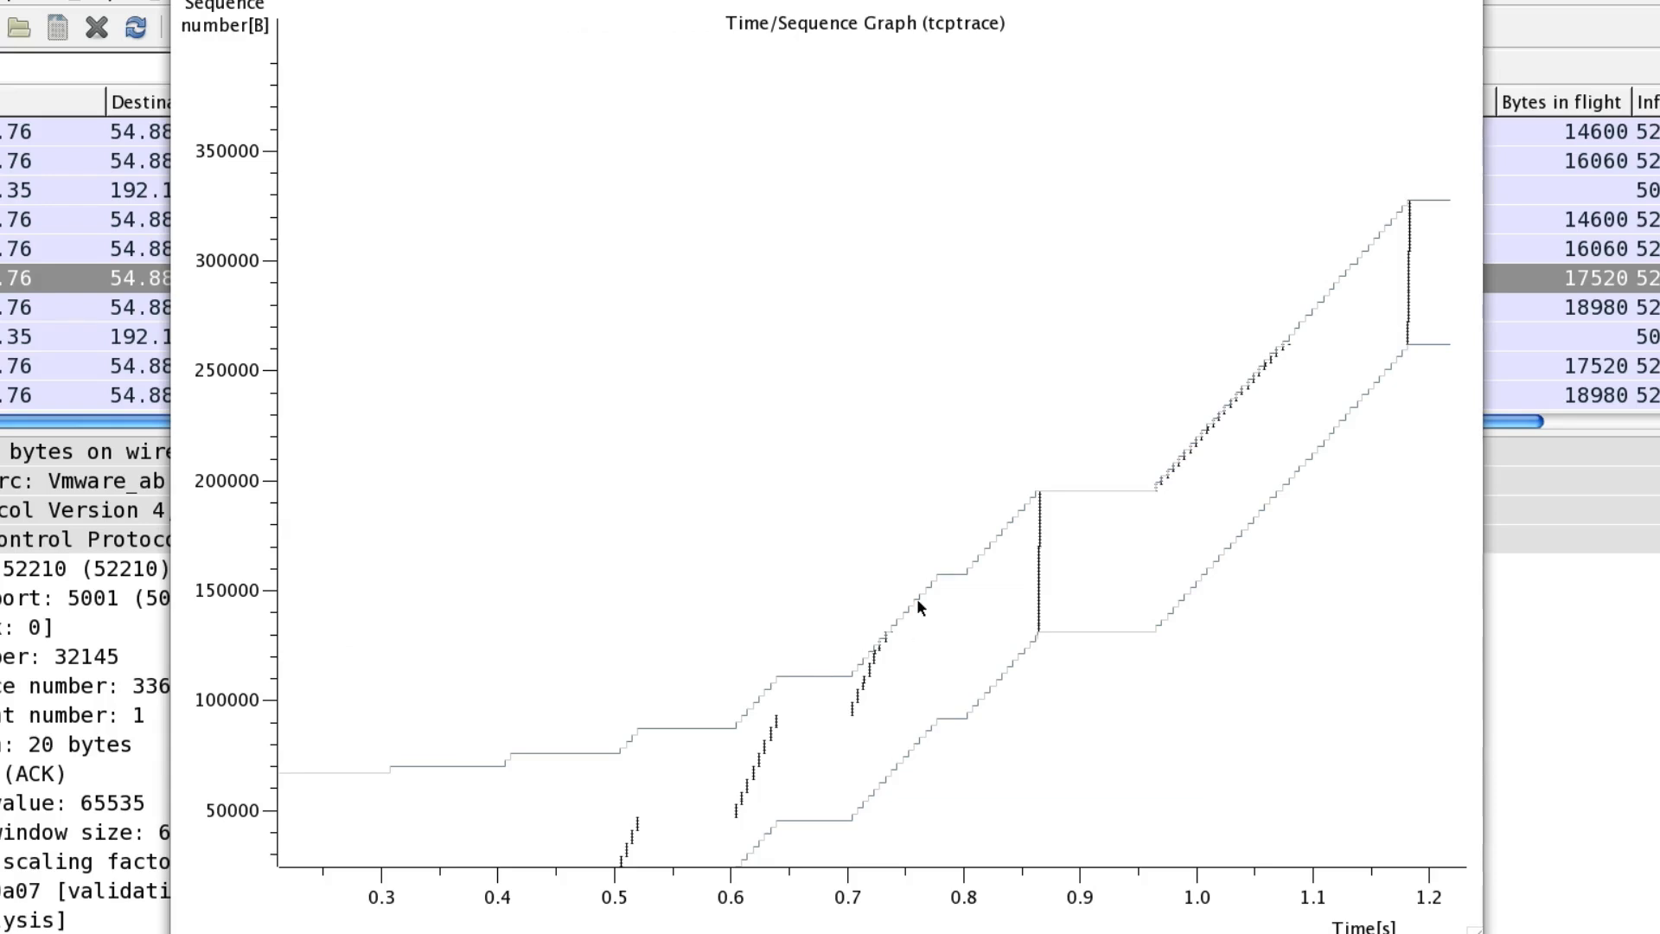
- Examine the point near 0.733 s where the sent data reaches the receive window line
{"action": "scroll", "coordinate": [900, 659], "scroll_direction": "up", "scroll_amount": 8}
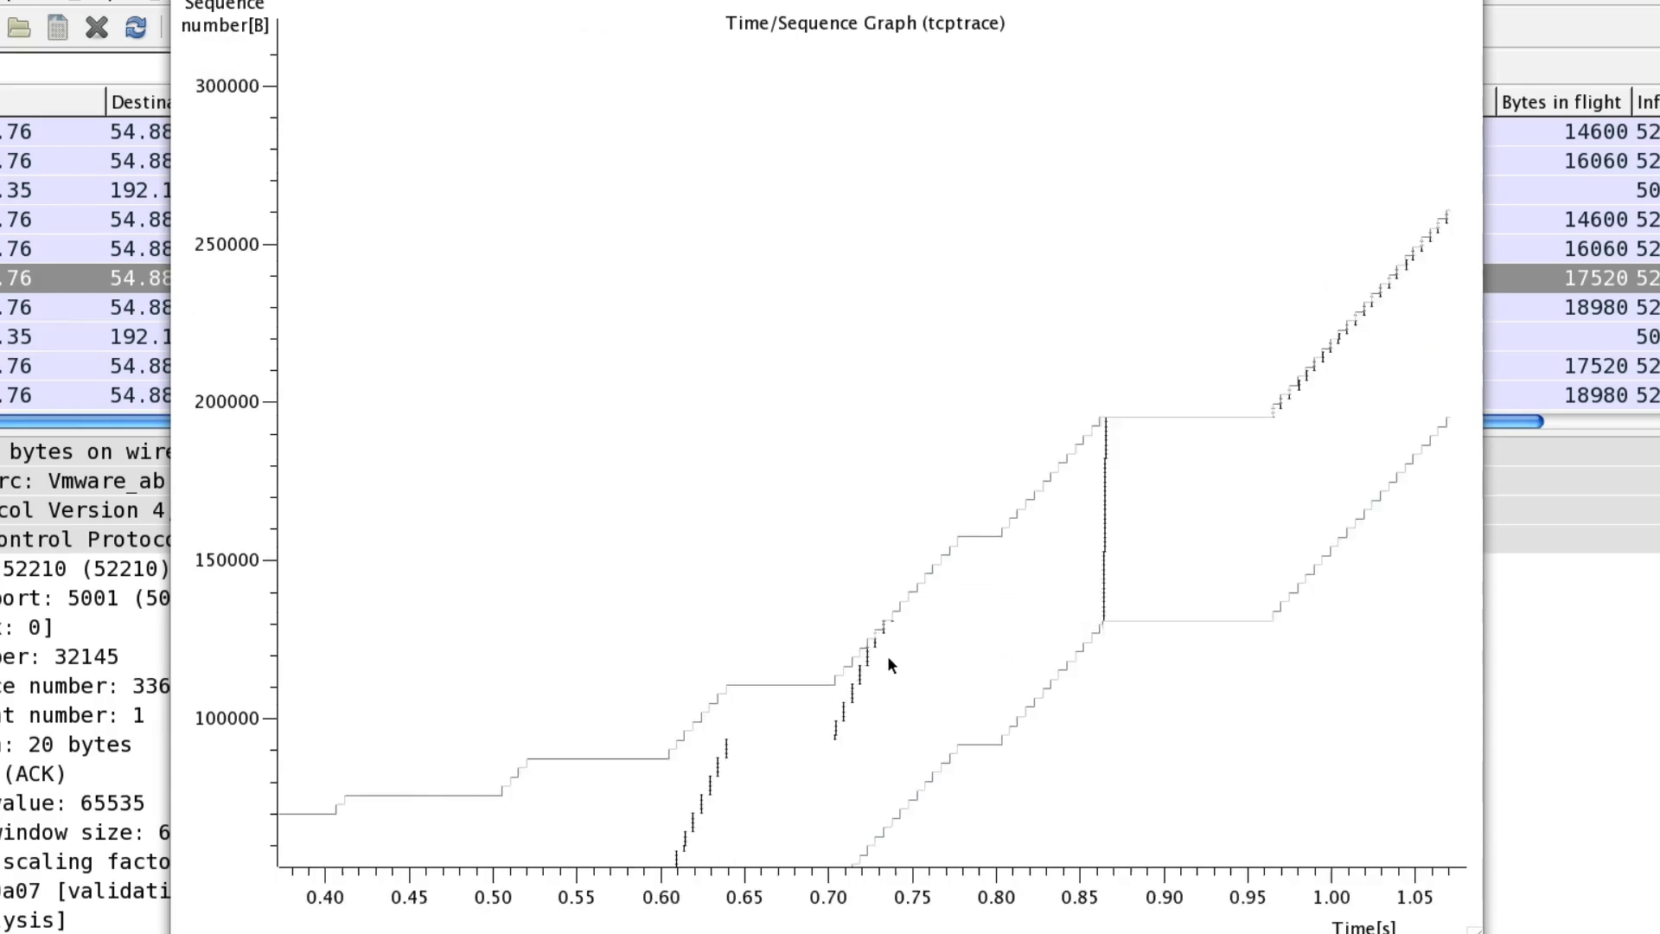
{"action": "scroll", "coordinate": [889, 620], "scroll_direction": "up", "scroll_amount": 8}
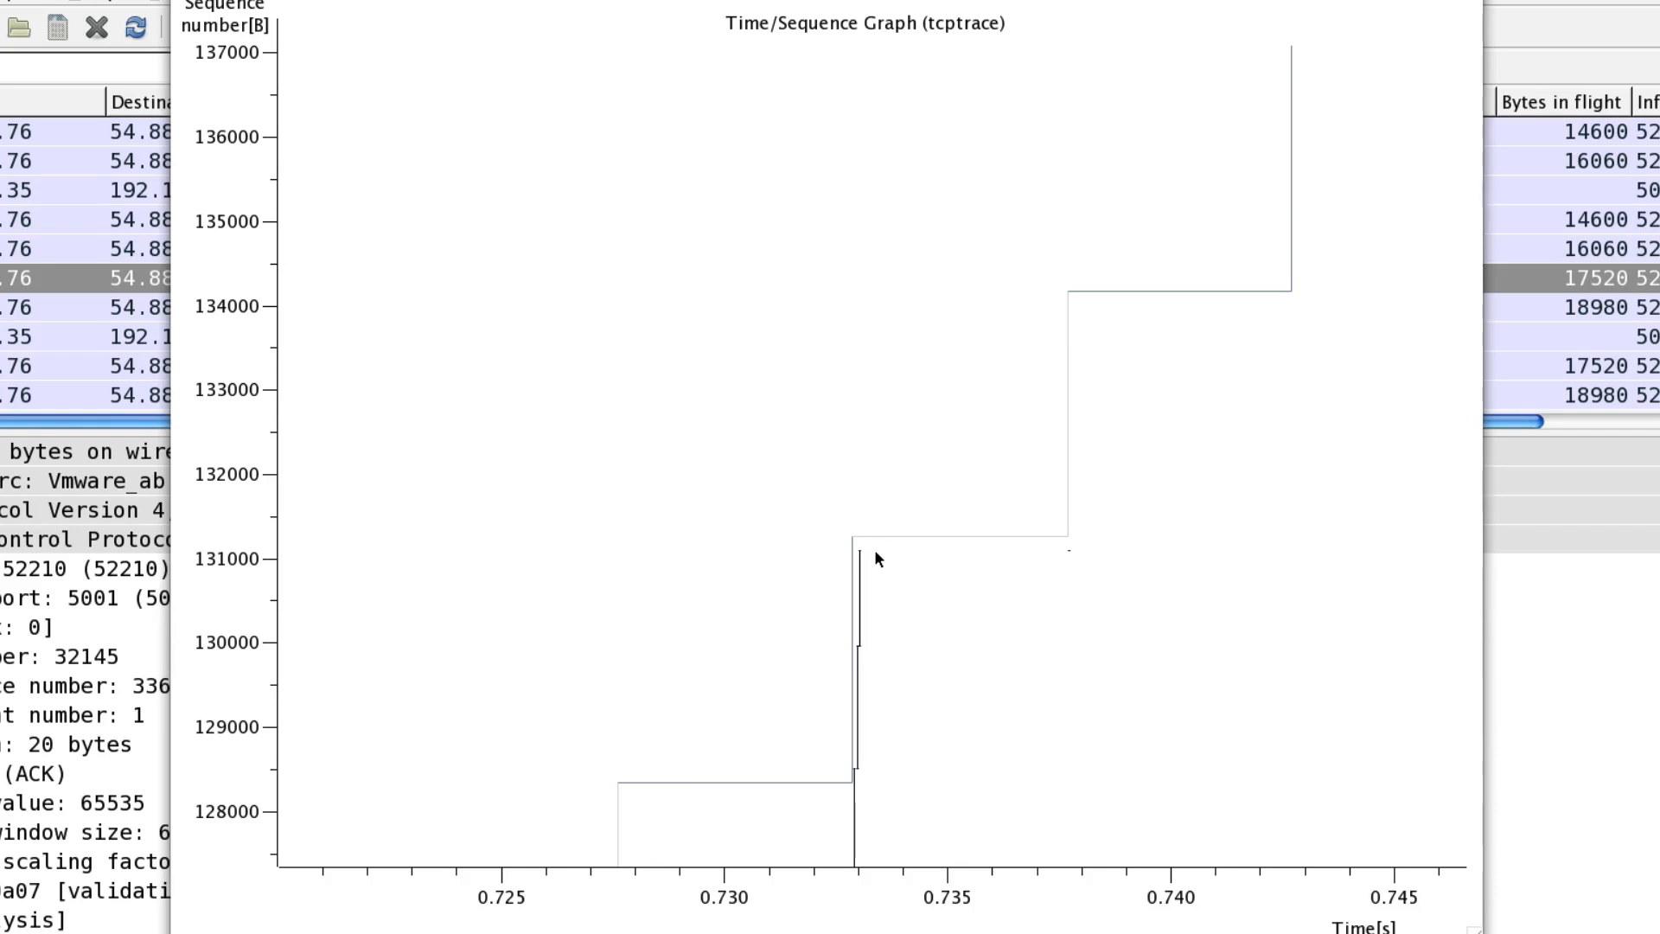
{"action": "scroll", "coordinate": [895, 543], "scroll_direction": "down", "scroll_amount": 6}
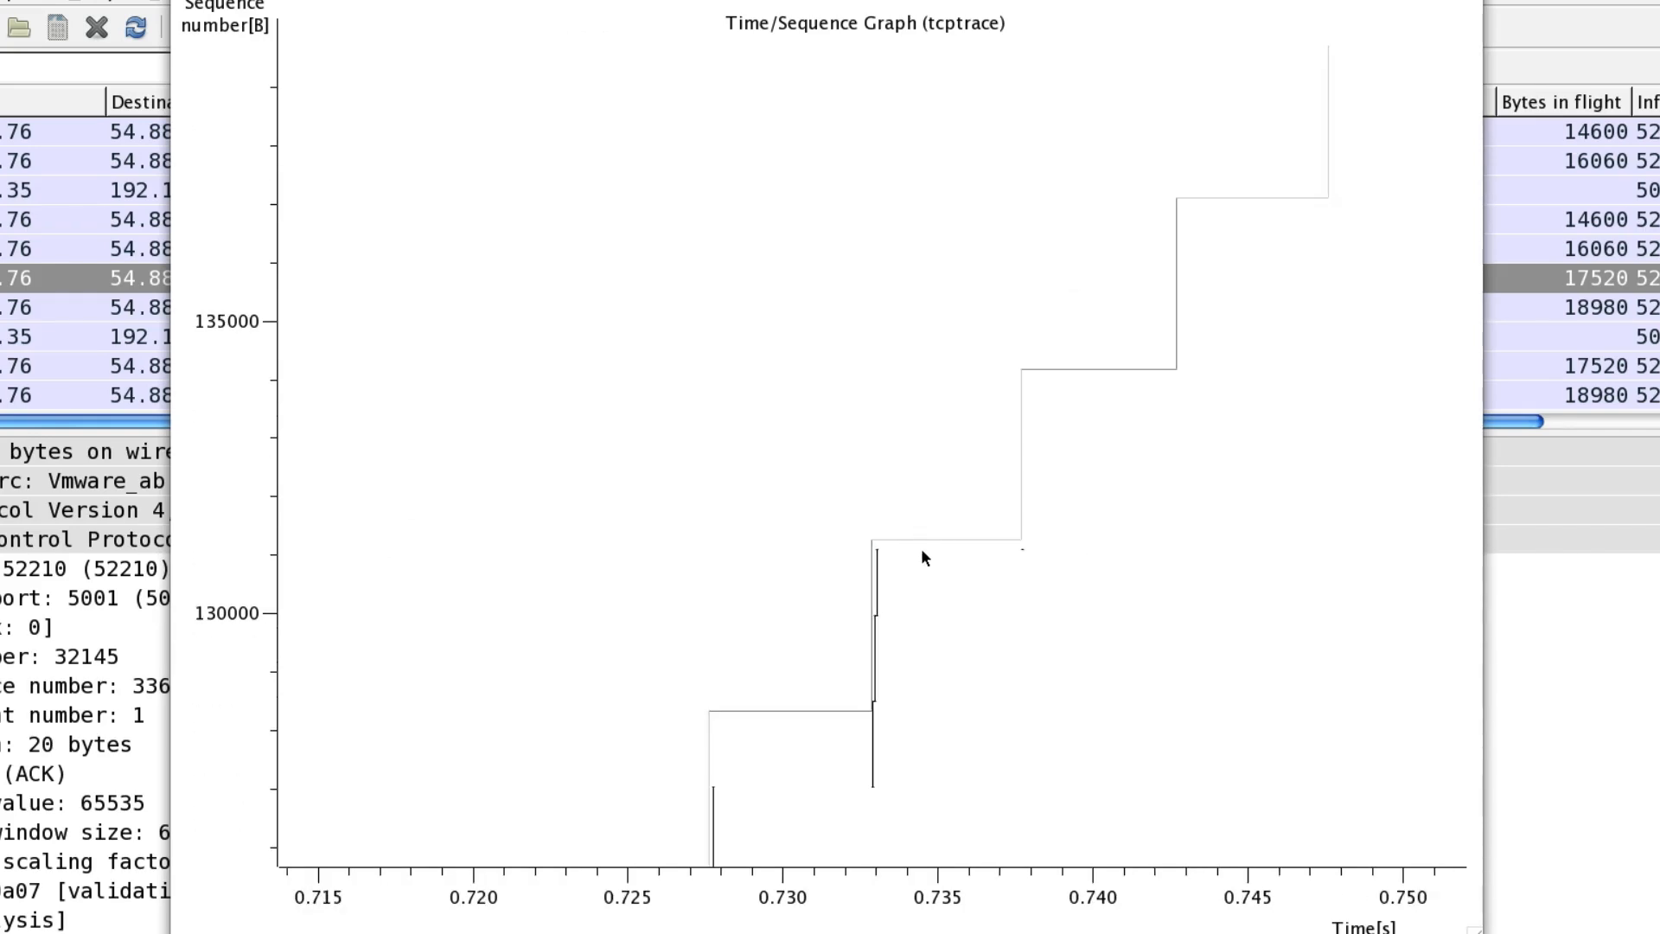
{"action": "scroll", "coordinate": [1001, 564], "scroll_direction": "down", "scroll_amount": 5}
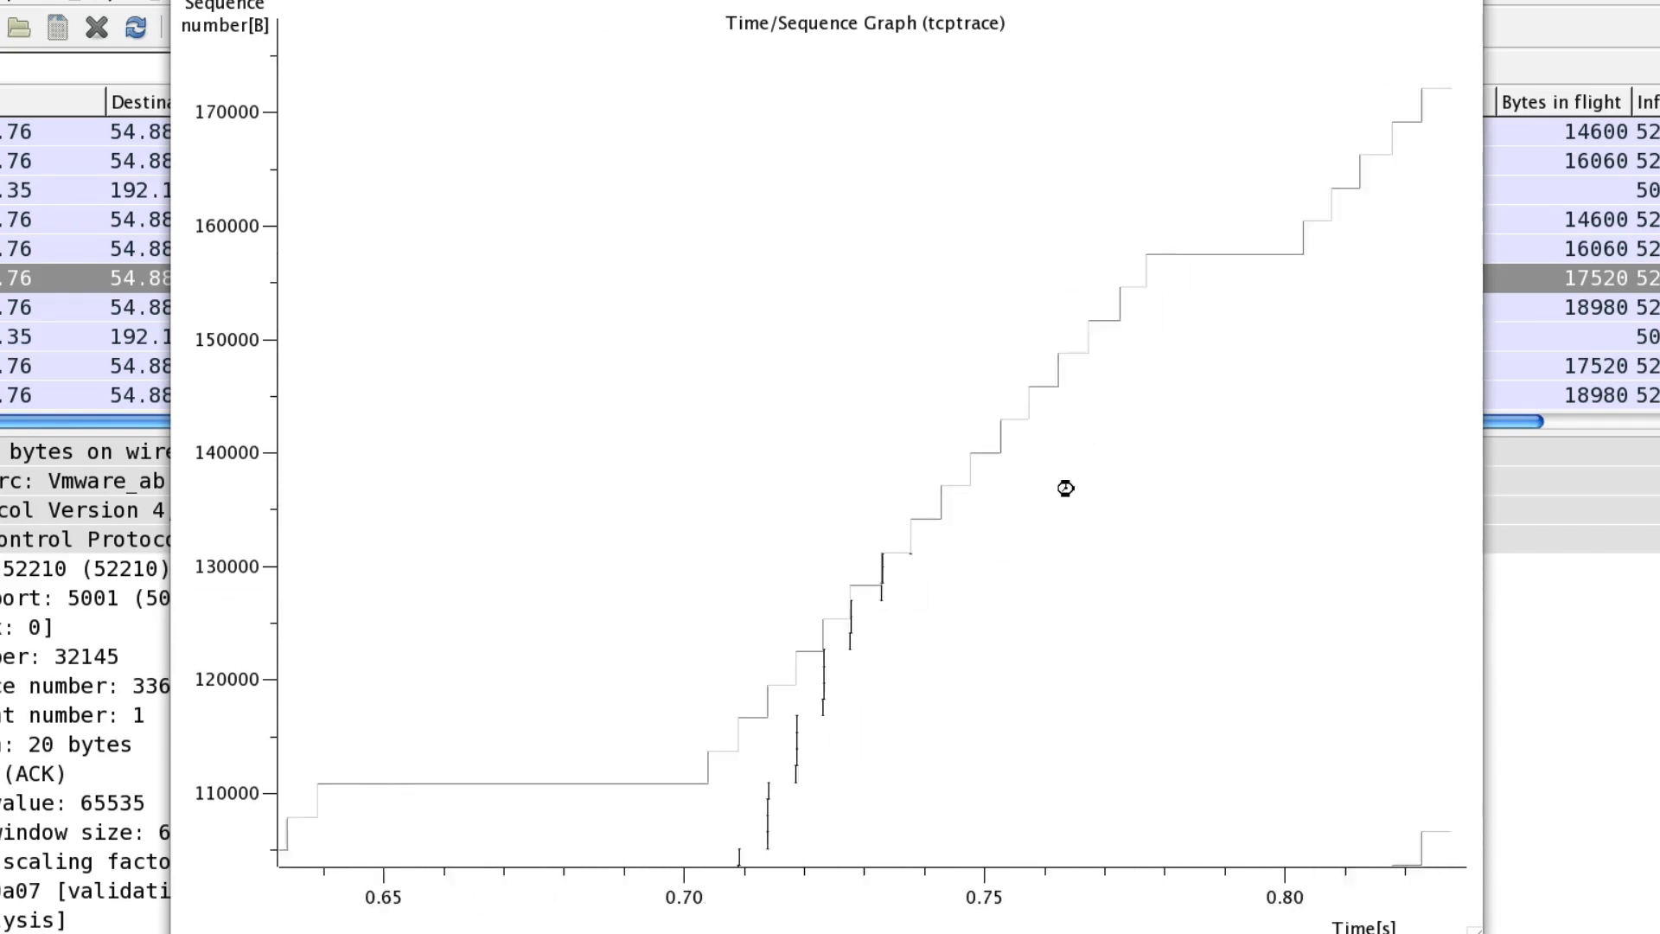
{"action": "scroll", "coordinate": [1013, 478], "scroll_direction": "down", "scroll_amount": 2}
- Select the first packet of the vertical burst near 0.865 s from the graph and inspect its Bytes in flight in the packet list
{"action": "left_click_drag", "start_coordinate": [1217, 392], "coordinate": [1000, 482]}
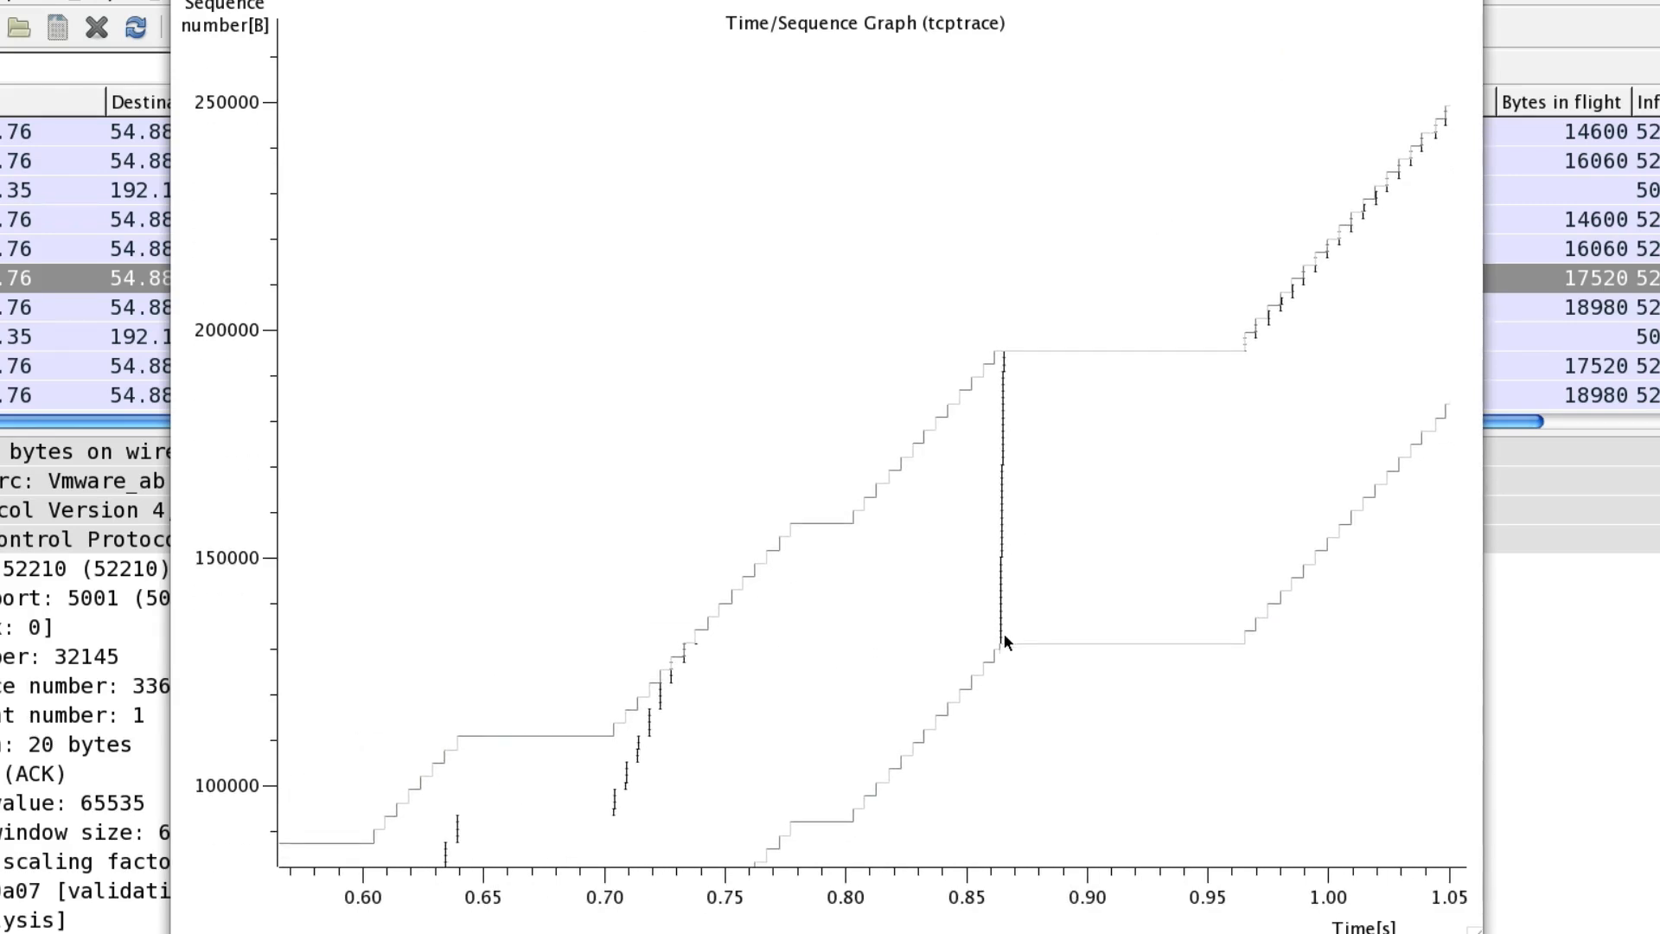
{"action": "scroll", "coordinate": [1004, 633], "scroll_direction": "up", "scroll_amount": 5}
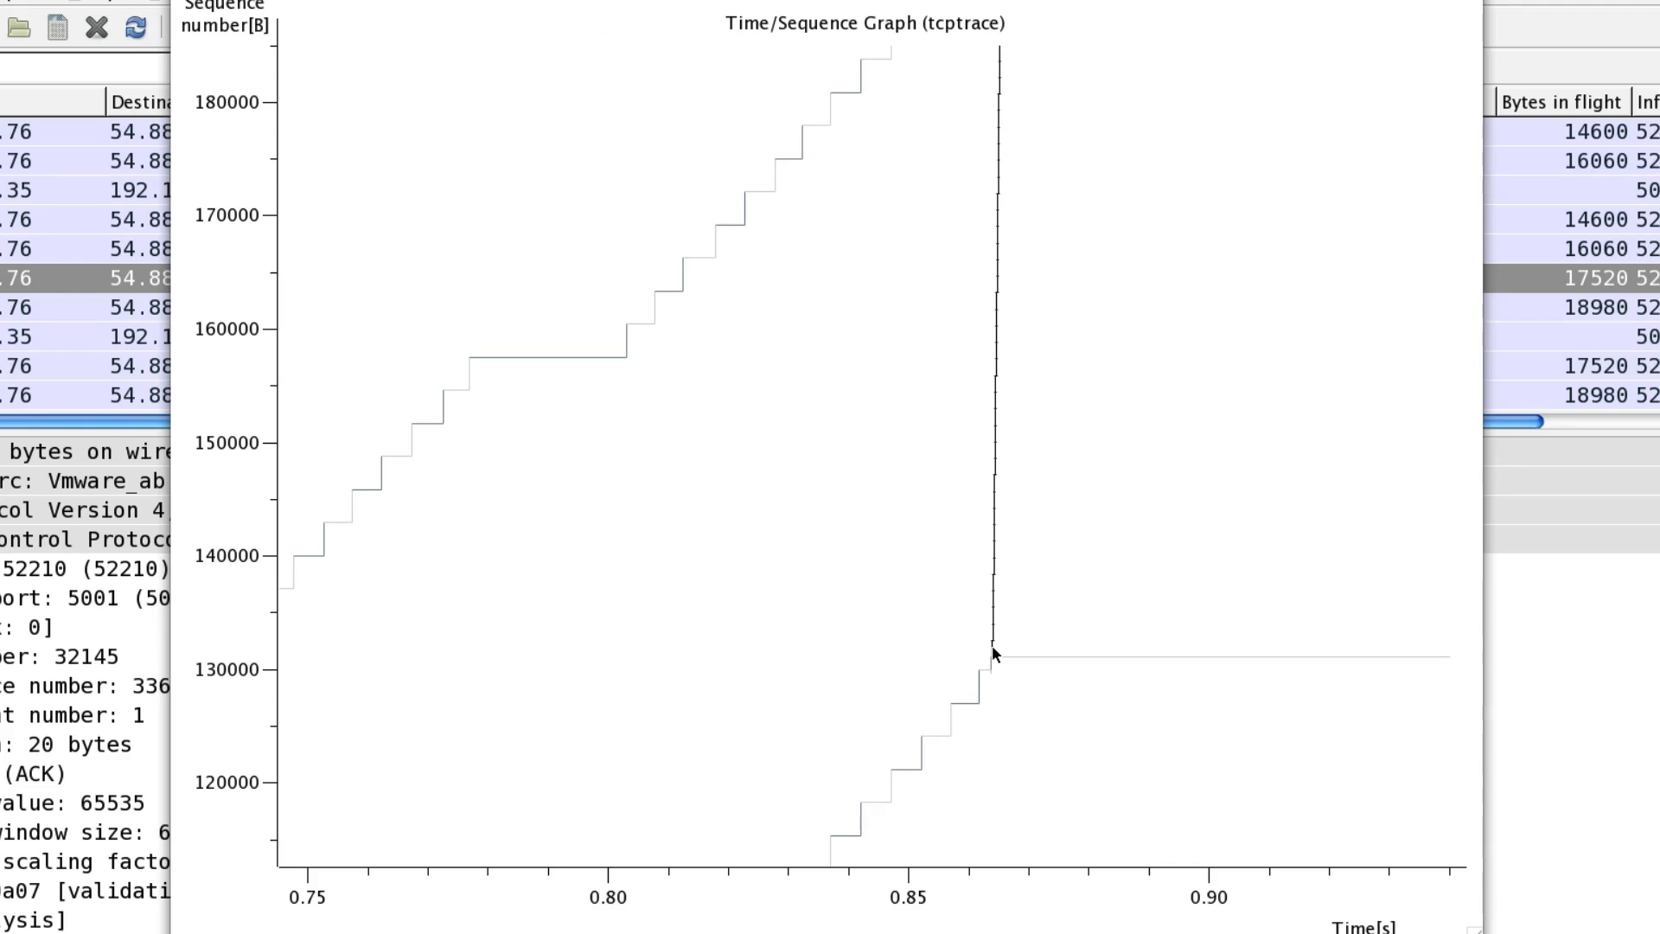
{"action": "scroll", "coordinate": [993, 649], "scroll_direction": "up", "scroll_amount": 3}
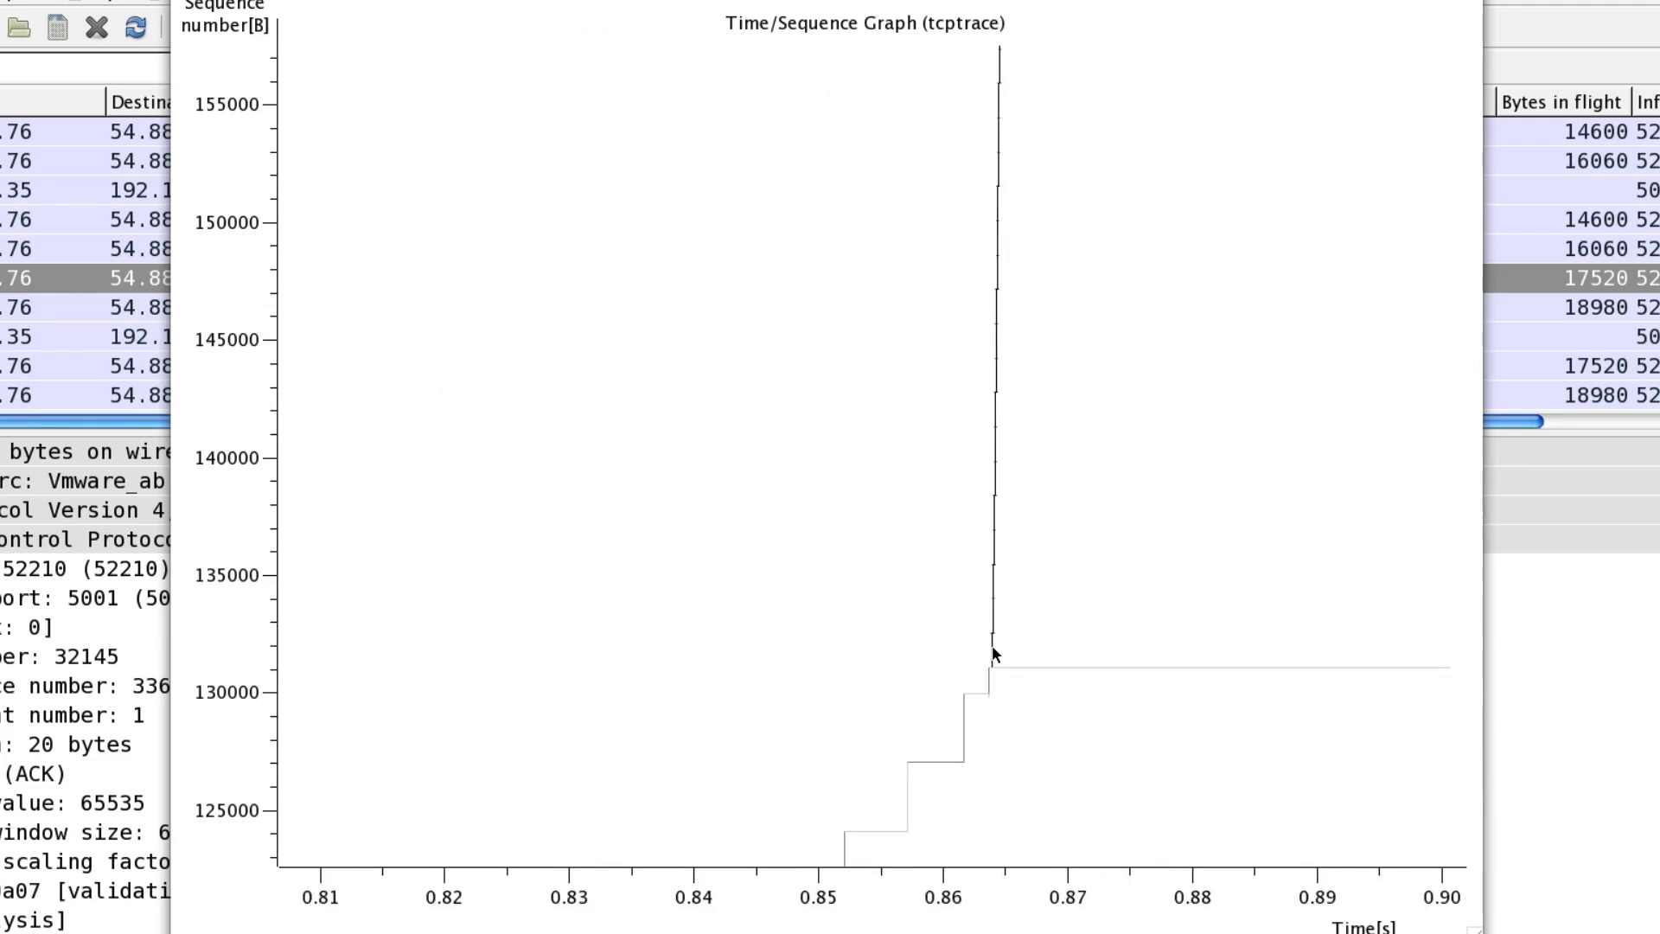
{"action": "left_click", "coordinate": [993, 651]}
{"action": "left_click", "coordinate": [1525, 7]}
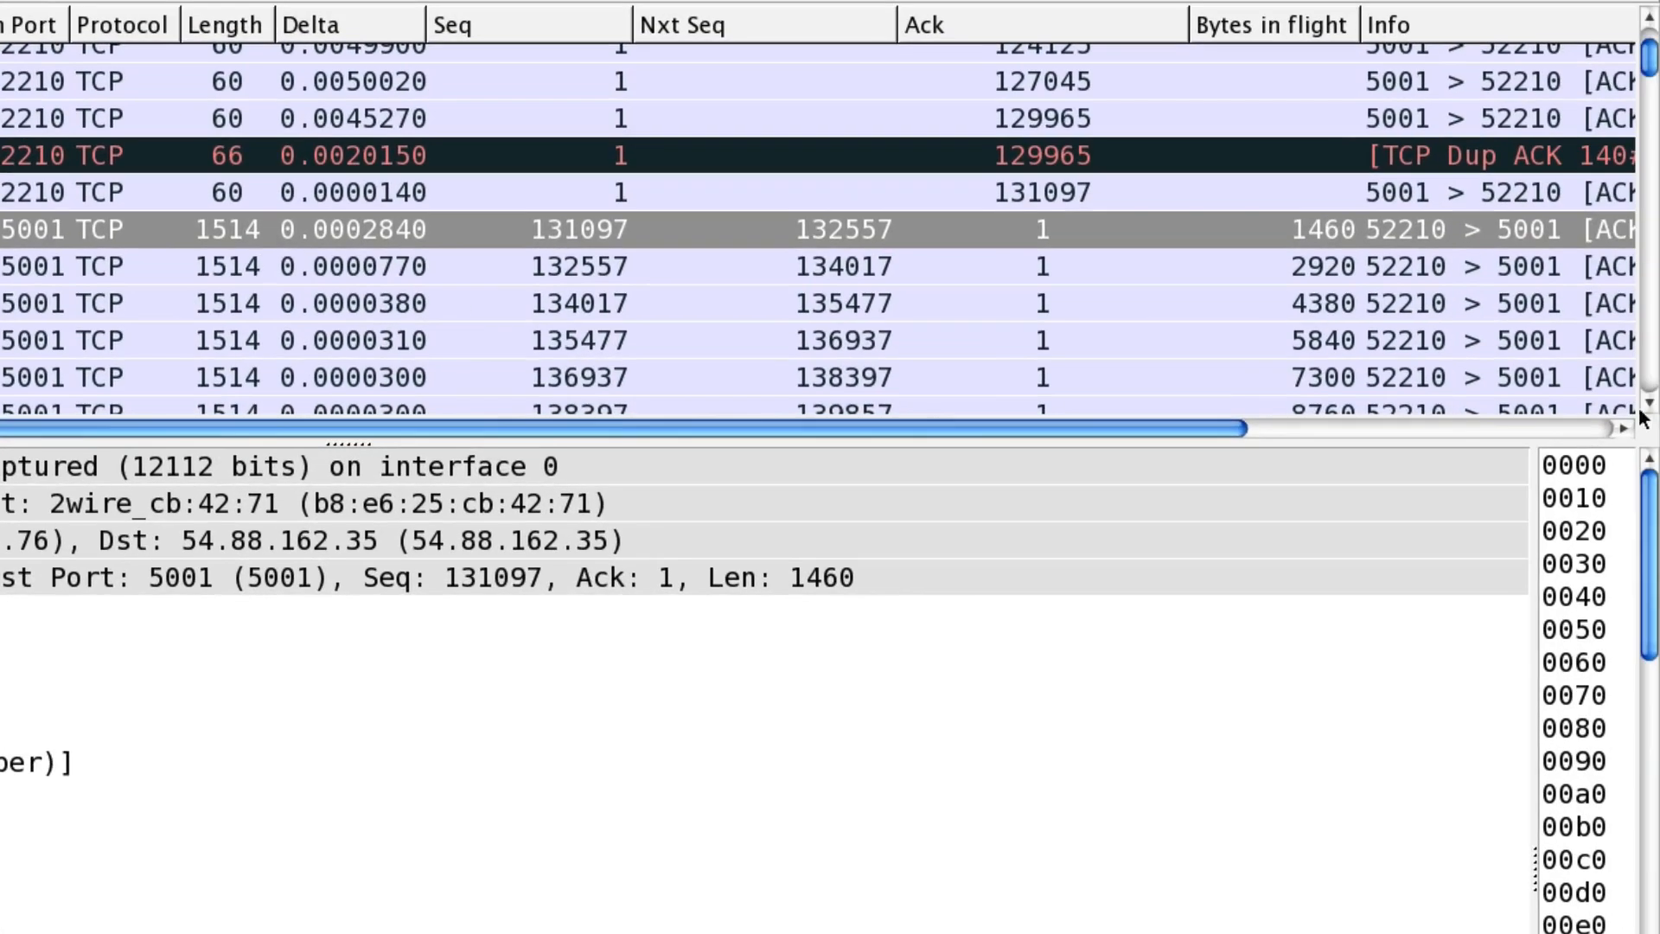
{"action": "left_click", "coordinate": [1248, 224]}
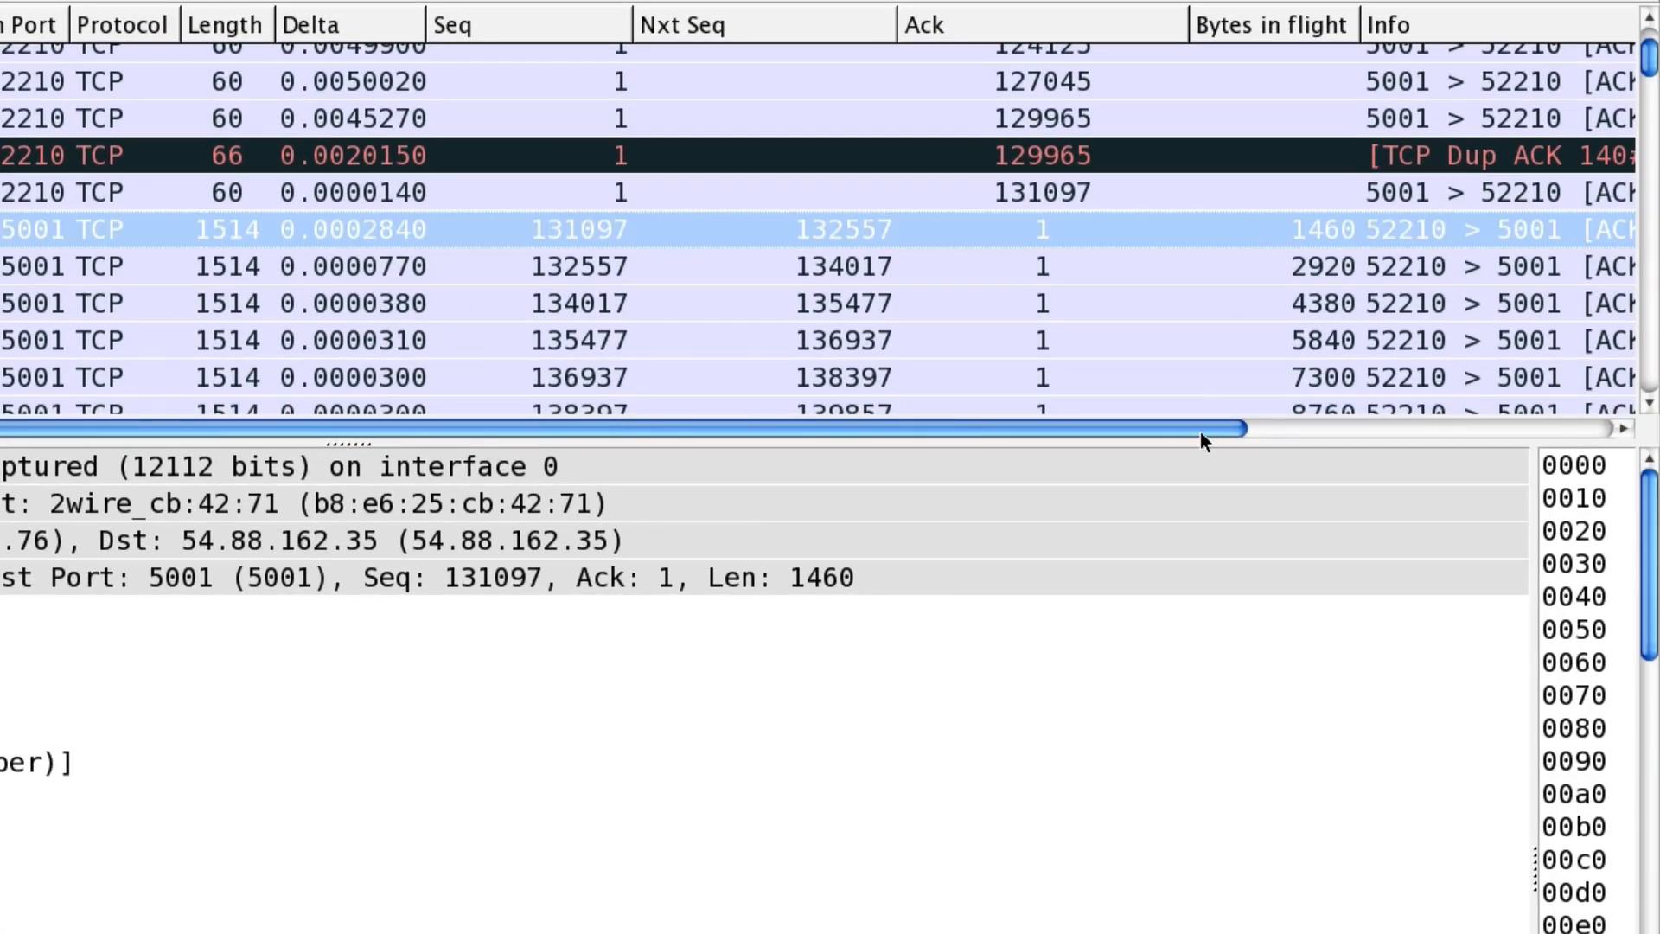
{"action": "left_click_drag", "start_coordinate": [1201, 431], "coordinate": [1325, 431]}
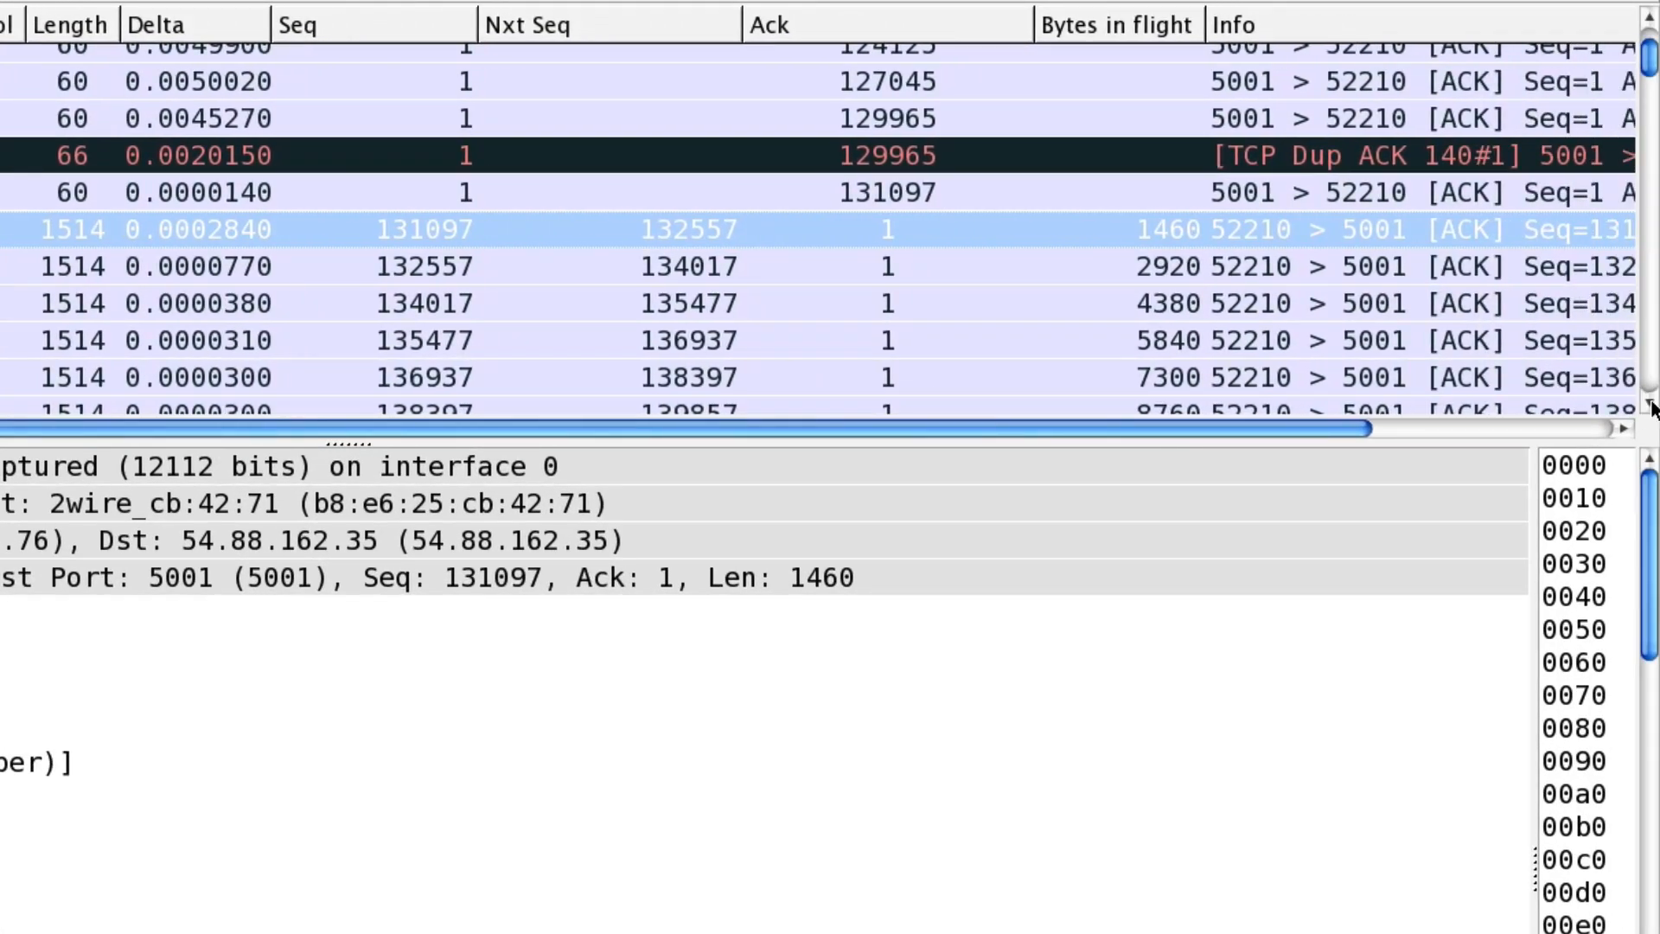
- Enlarge the packet list area and select the burst's last data packet, Seq 193877, to read its Bytes in flight
{"action": "left_click", "coordinate": [1650, 403]}
{"action": "left_click", "coordinate": [1650, 403]}
{"action": "left_click", "coordinate": [1650, 403]}
{"action": "left_click", "coordinate": [1650, 403]}
{"action": "left_click_drag", "start_coordinate": [1650, 403], "coordinate": [1651, 404]}
{"action": "left_click_drag", "start_coordinate": [349, 442], "coordinate": [350, 609]}
{"action": "left_click_drag", "start_coordinate": [1647, 573], "coordinate": [1647, 573]}
{"action": "left_click", "coordinate": [1194, 287]}
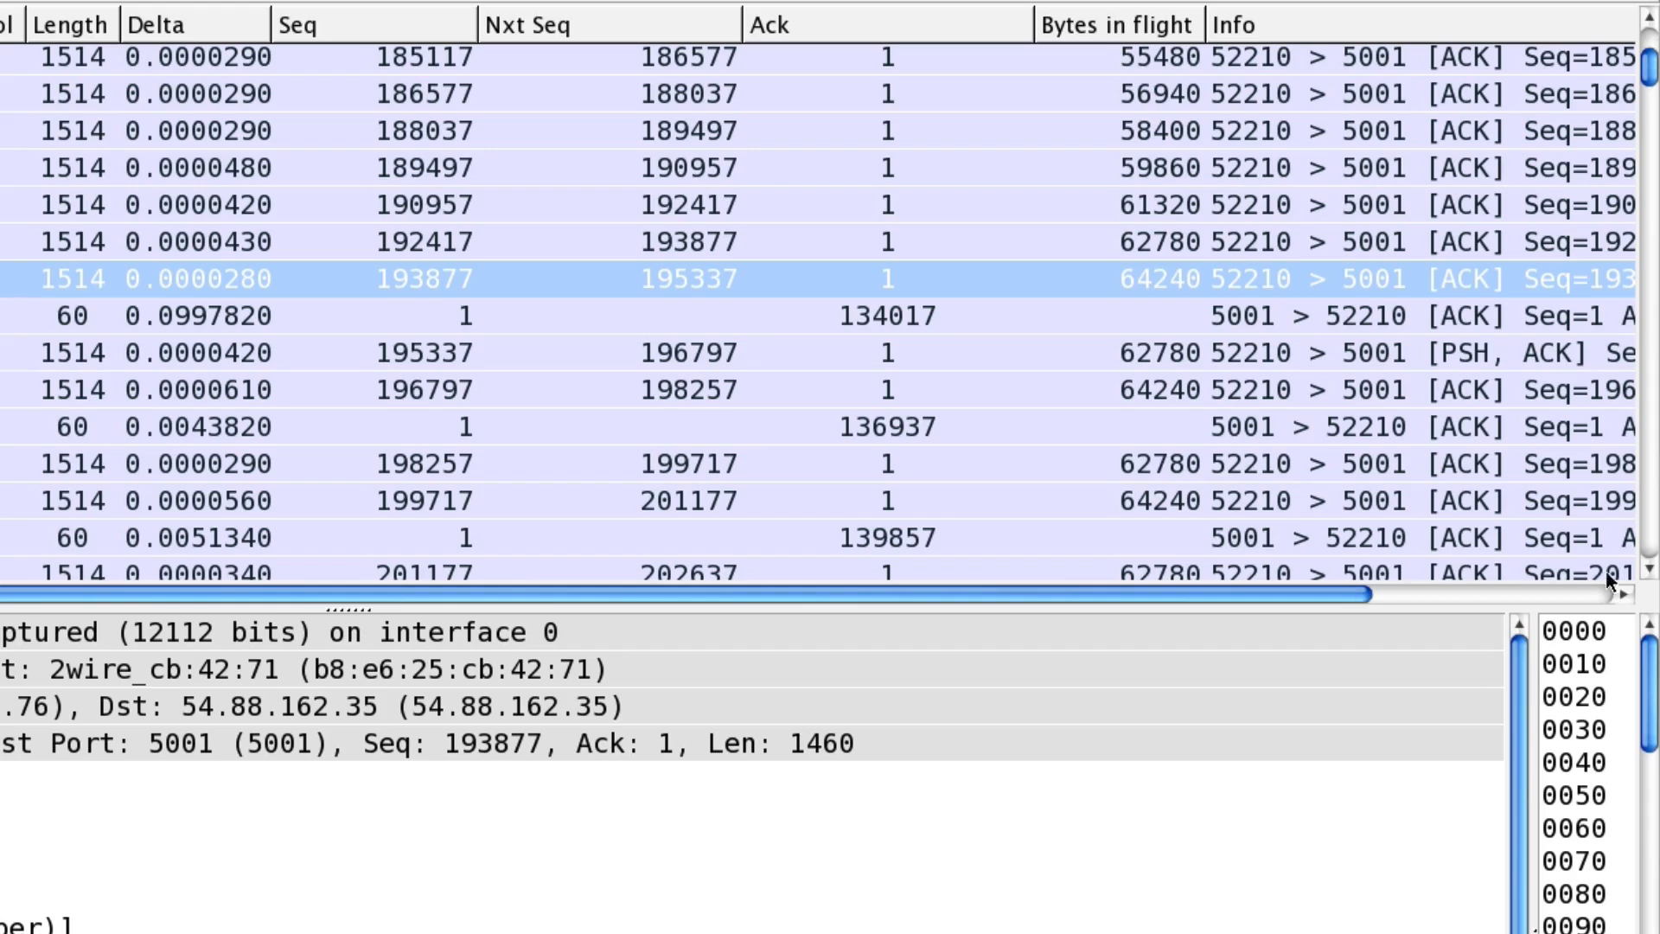
- Step through the ACKs and data packets following the burst, comparing their Delta and Bytes in flight up to Ack 139857
{"action": "scroll", "coordinate": [1488, 415], "scroll_direction": "down", "scroll_amount": 1}
{"action": "left_click", "coordinate": [217, 221]}
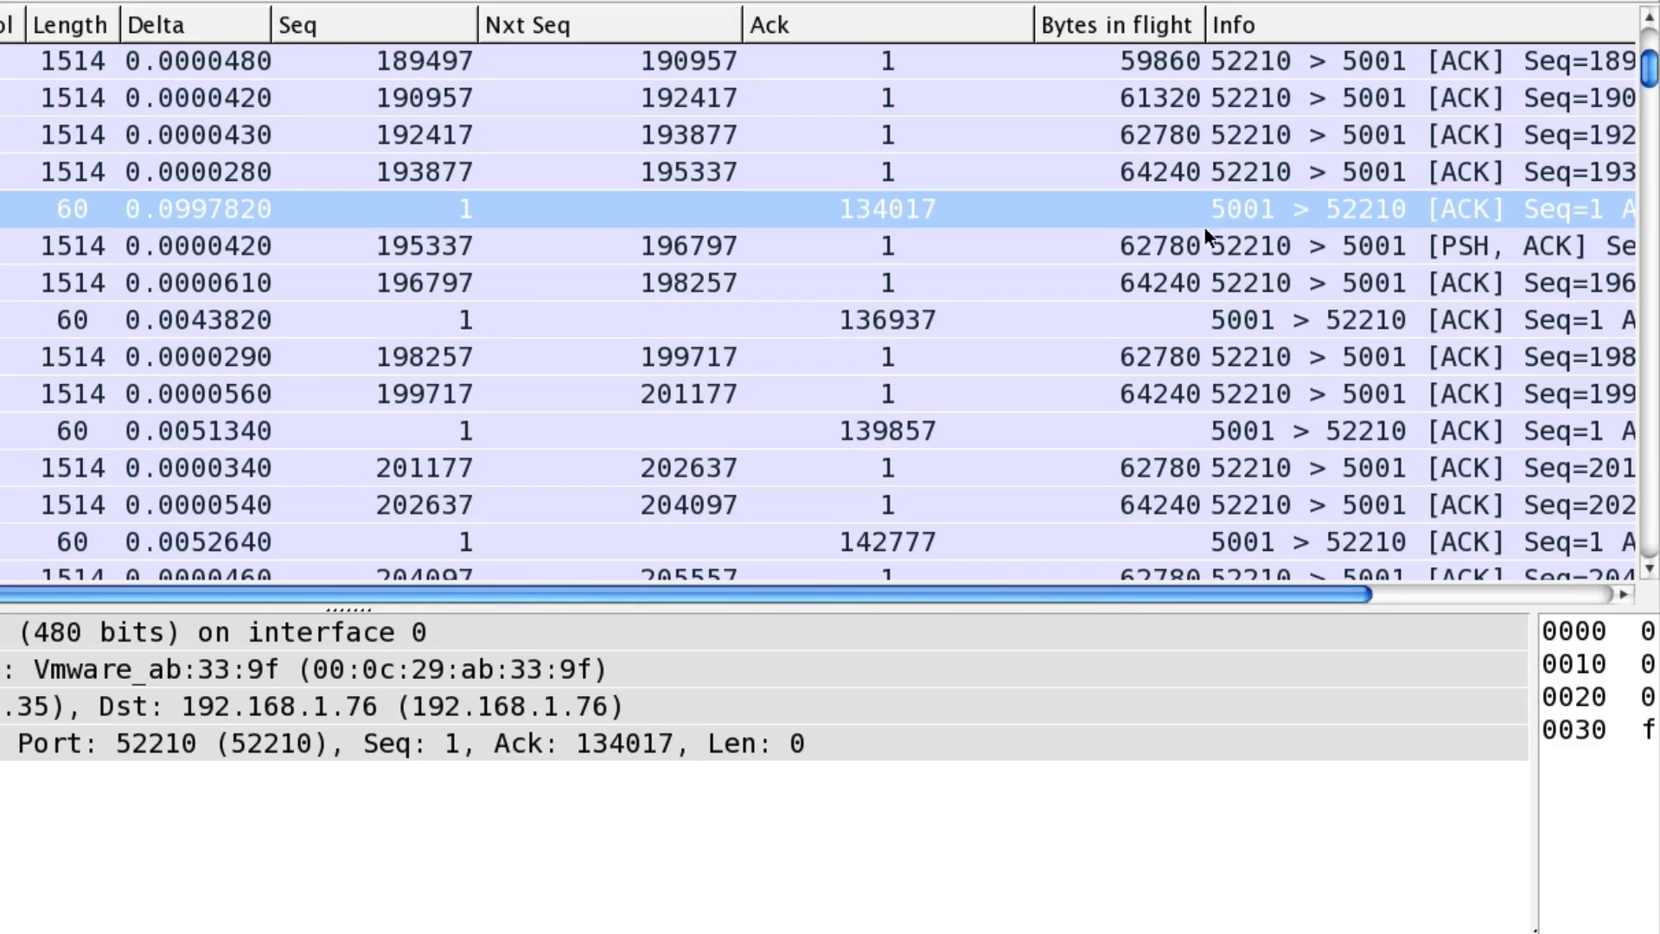
{"action": "left_click", "coordinate": [1168, 247]}
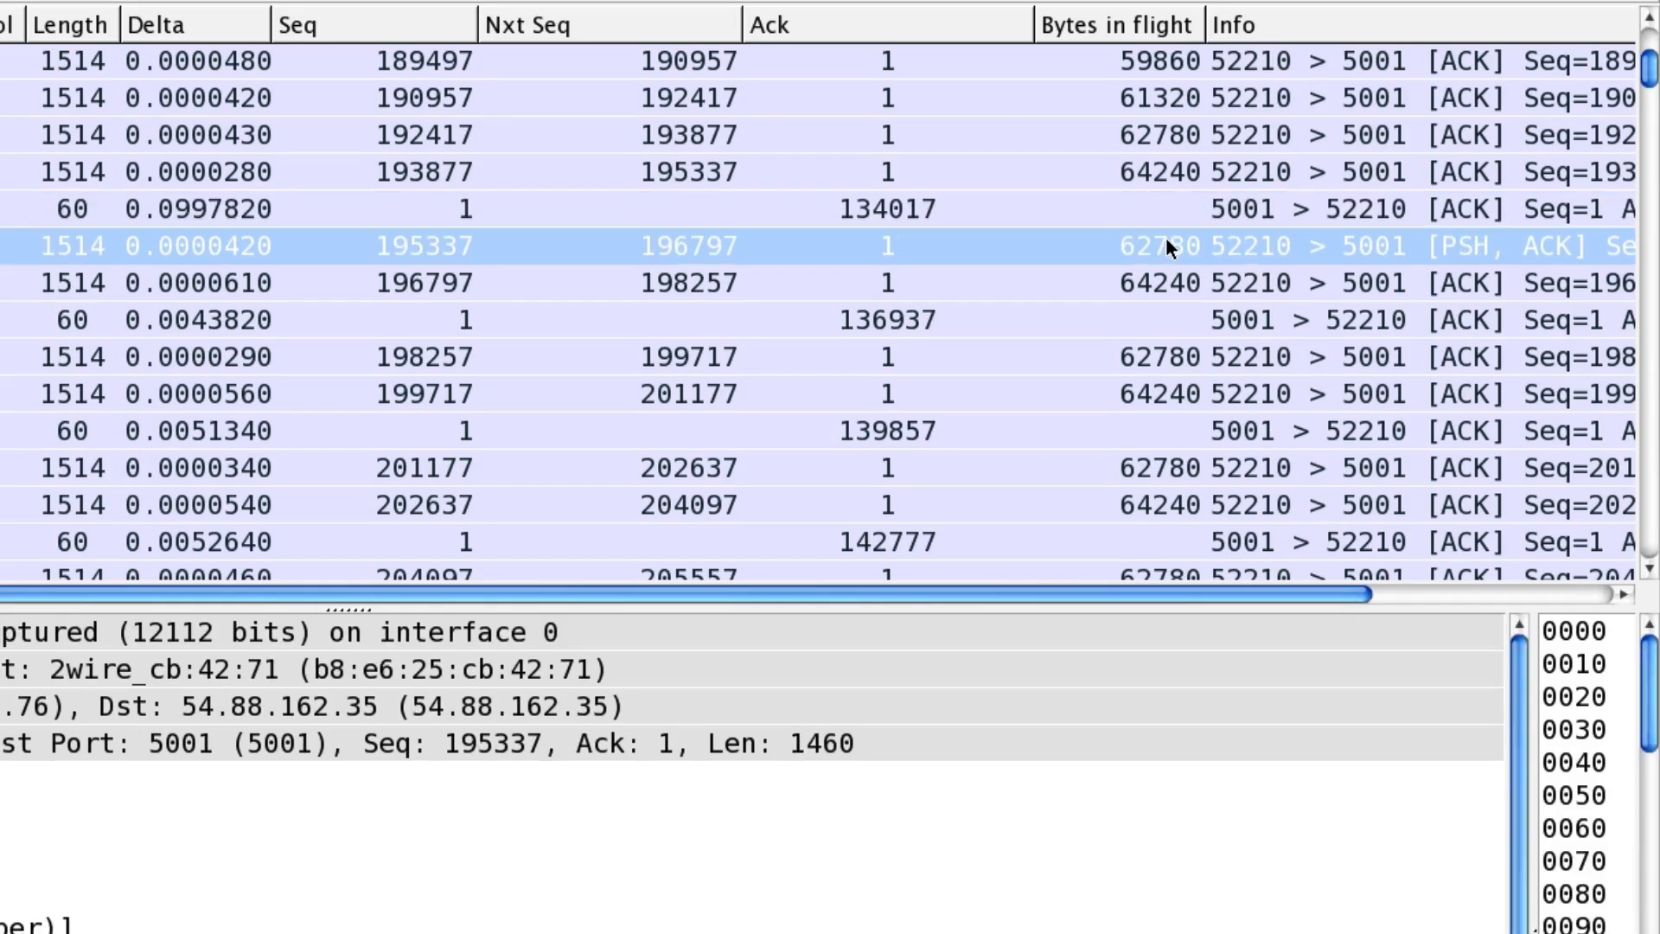
{"action": "left_click", "coordinate": [1165, 283]}
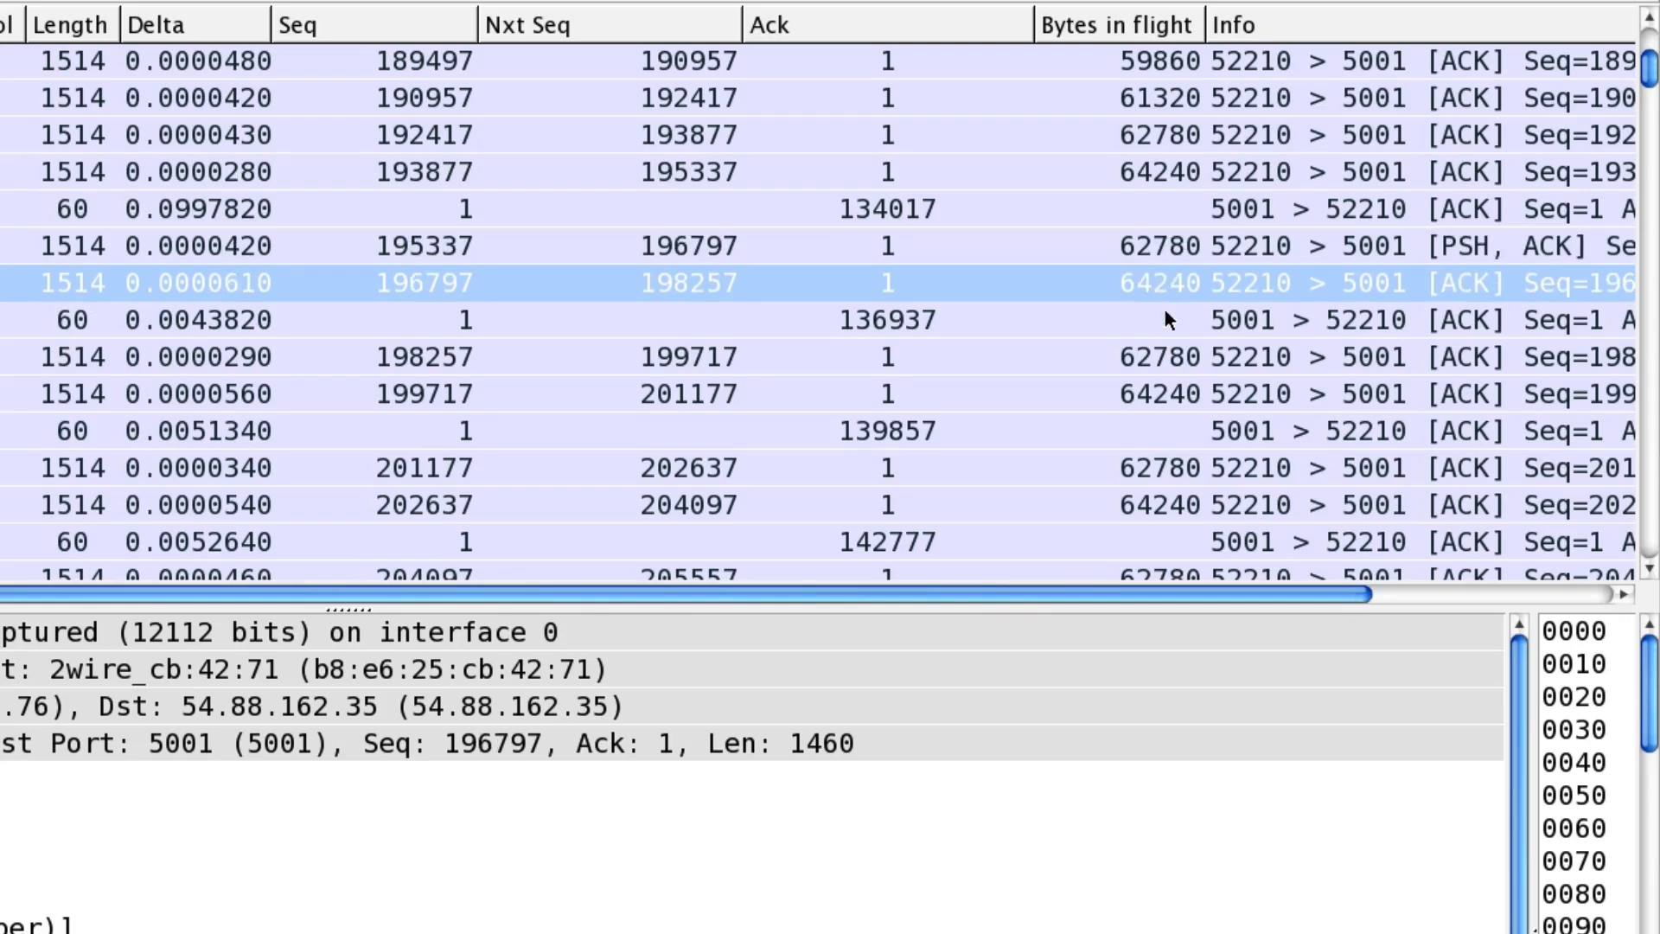
{"action": "left_click", "coordinate": [1165, 359]}
{"action": "left_click", "coordinate": [1167, 392]}
{"action": "left_click", "coordinate": [1649, 569]}
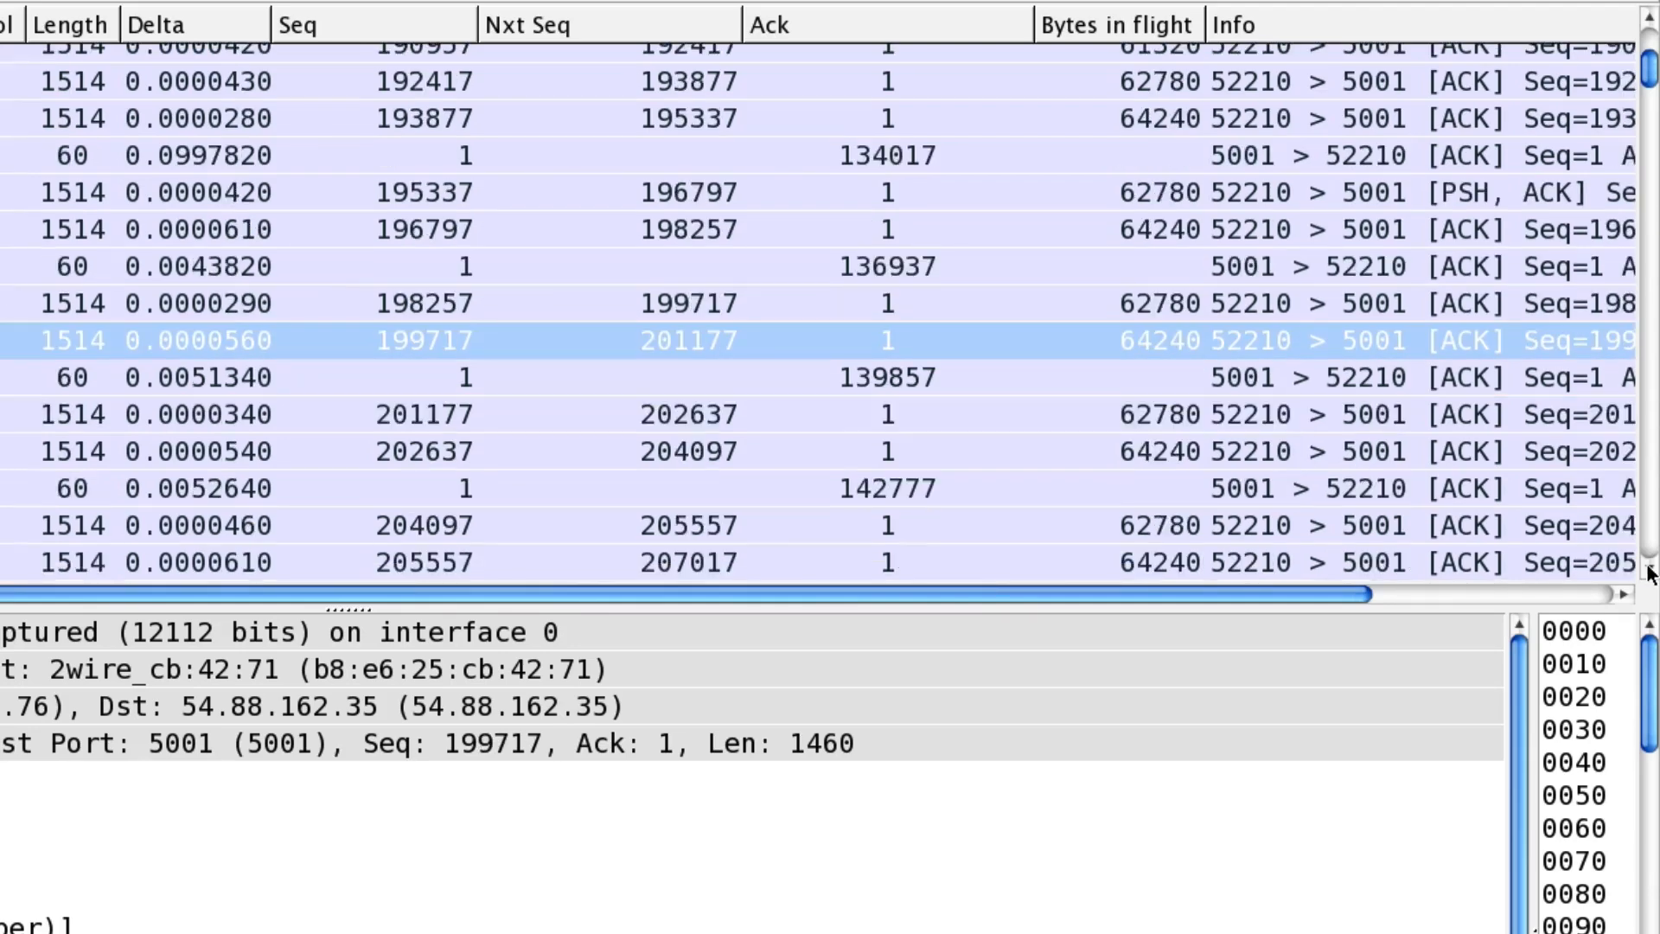
{"action": "left_click", "coordinate": [1264, 217]}
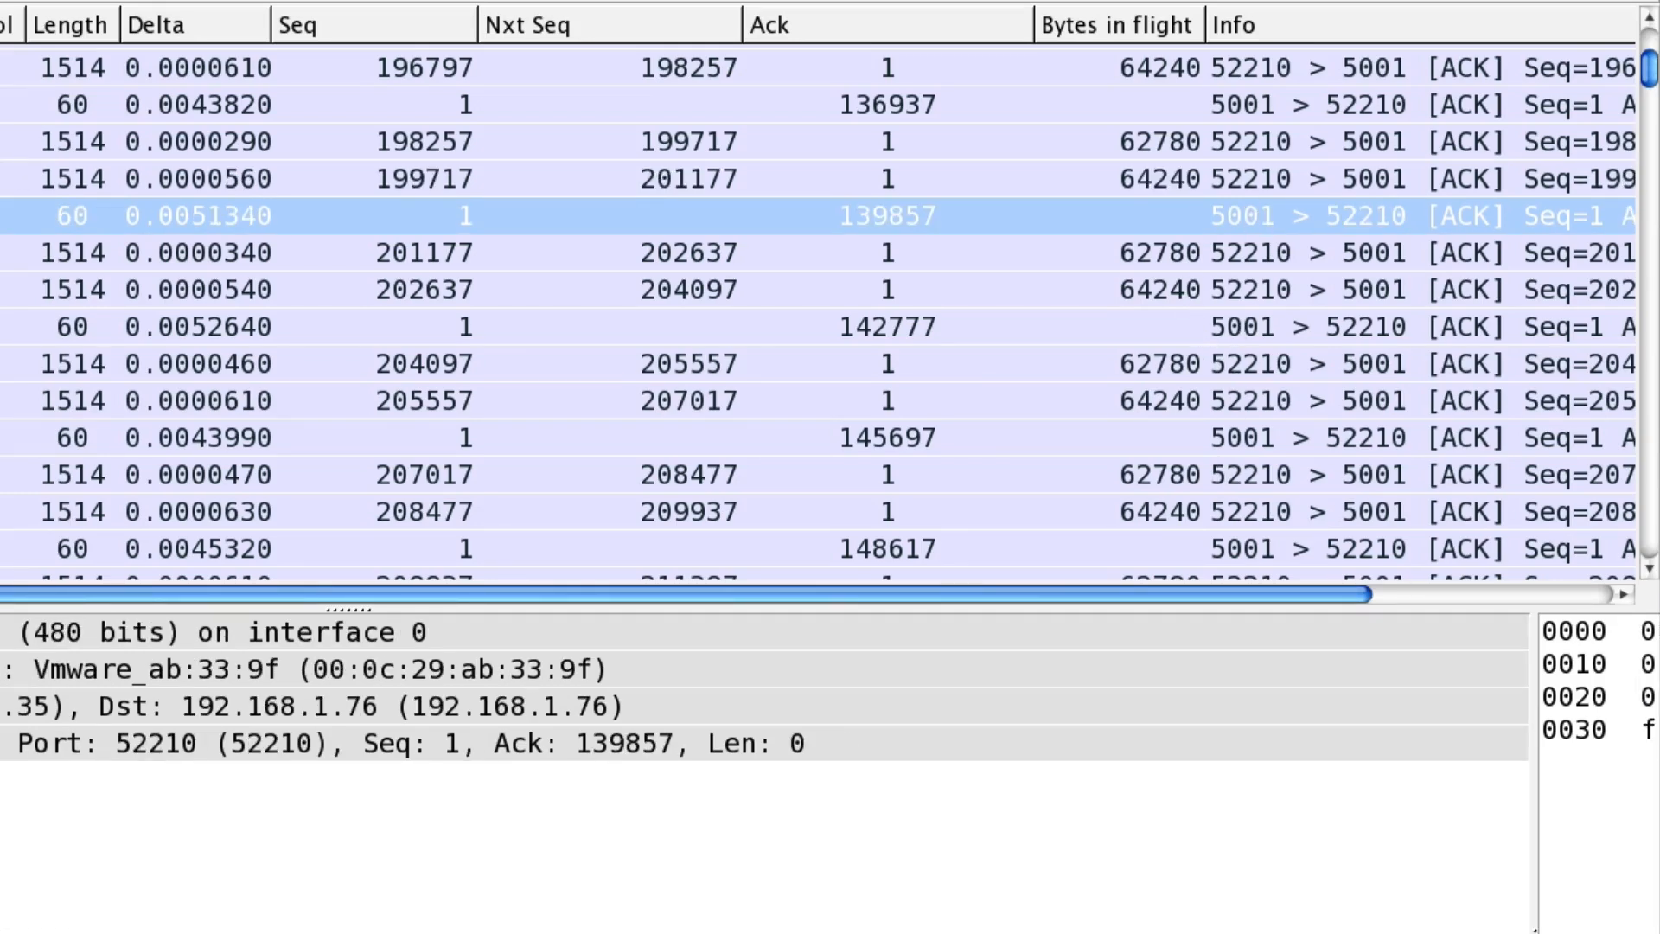
- Return to the tcptrace graph and follow the data and receive window lines from 0.865 s to the burst near 1.18 s
{"action": "key", "text": "super+grave"}
{"action": "left_click_drag", "start_coordinate": [1160, 288], "coordinate": [939, 538]}
{"action": "key", "text": "minus"}
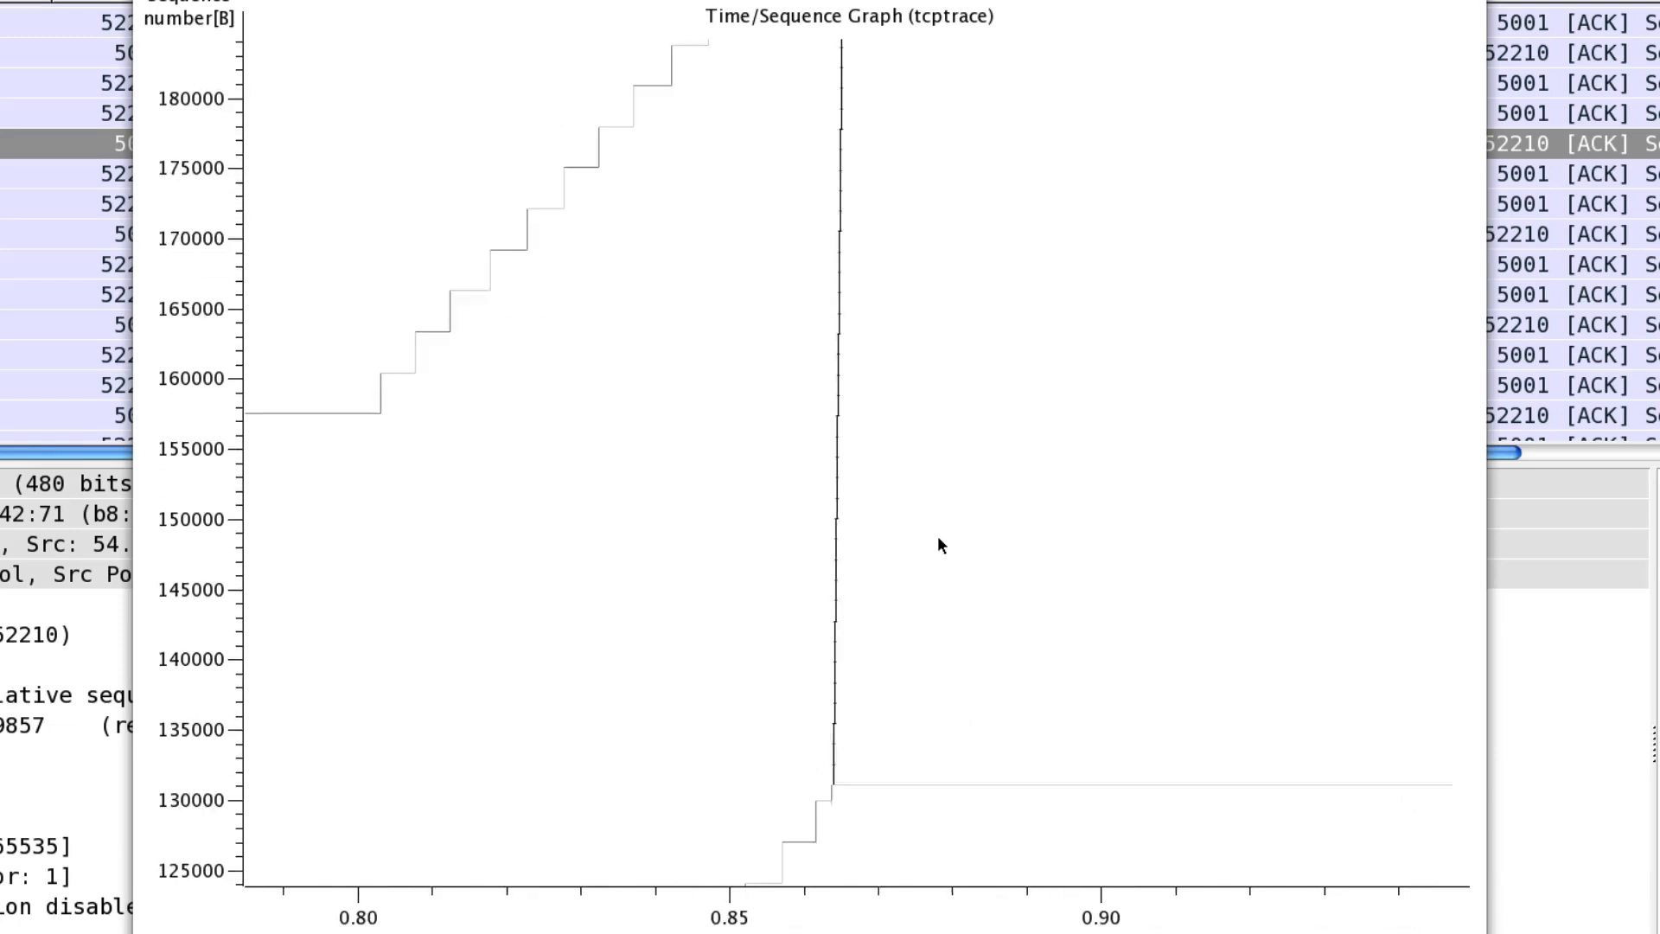
{"action": "scroll", "coordinate": [938, 536], "scroll_direction": "down", "scroll_amount": 2}
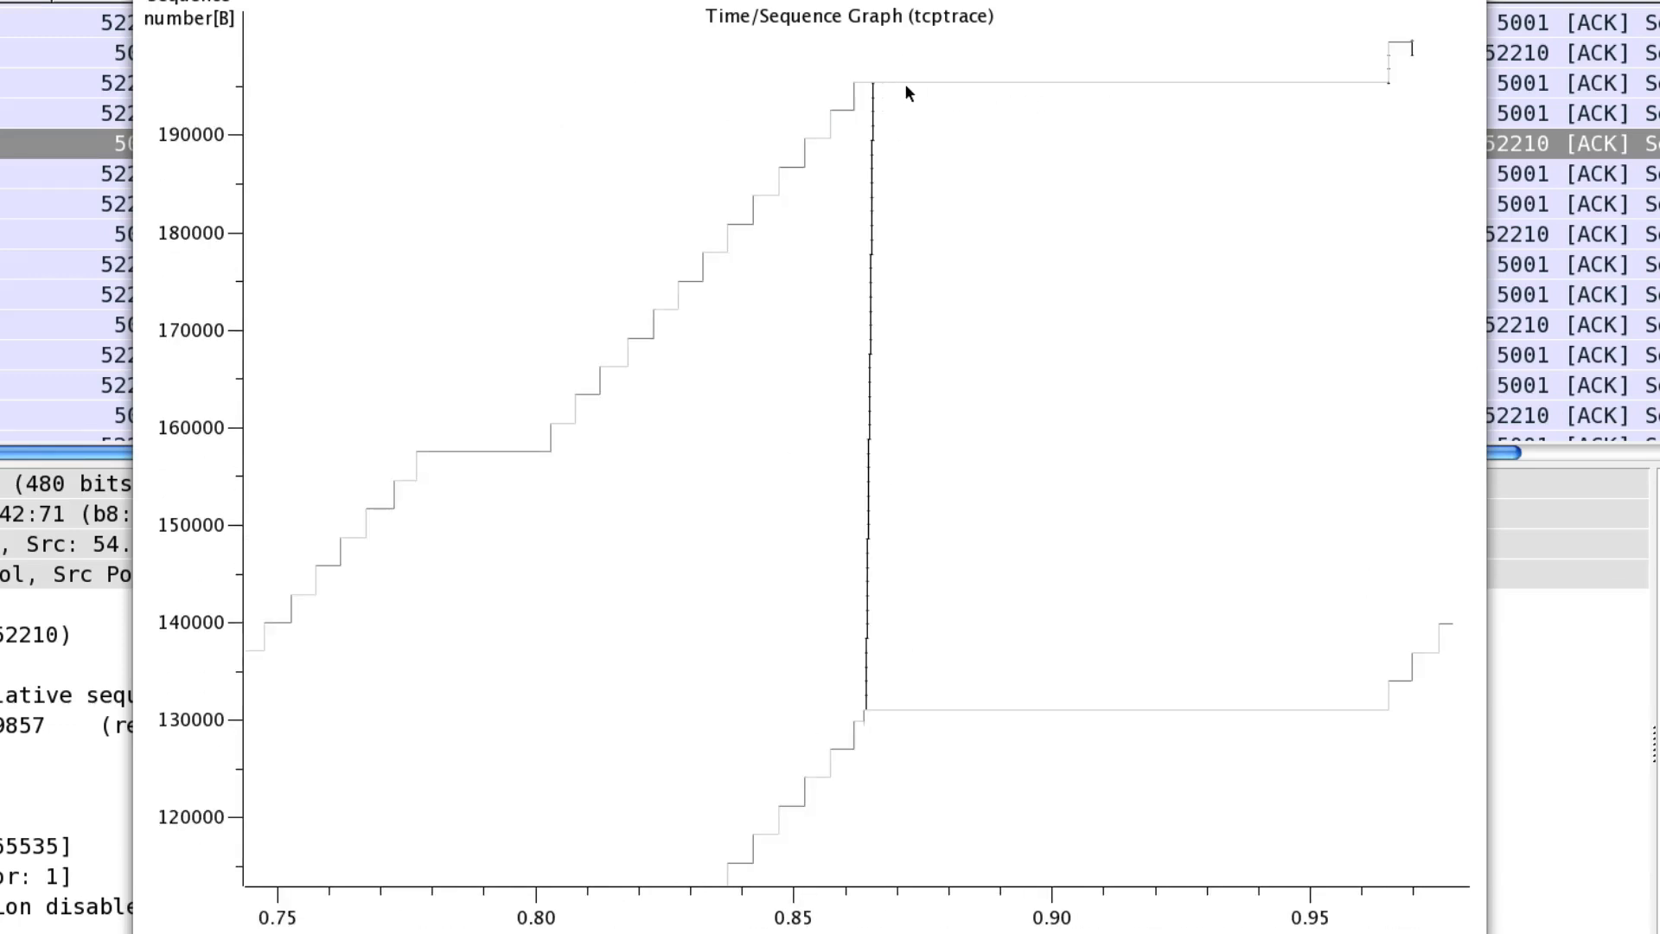
{"action": "left_click_drag", "start_coordinate": [1328, 108], "coordinate": [803, 391]}
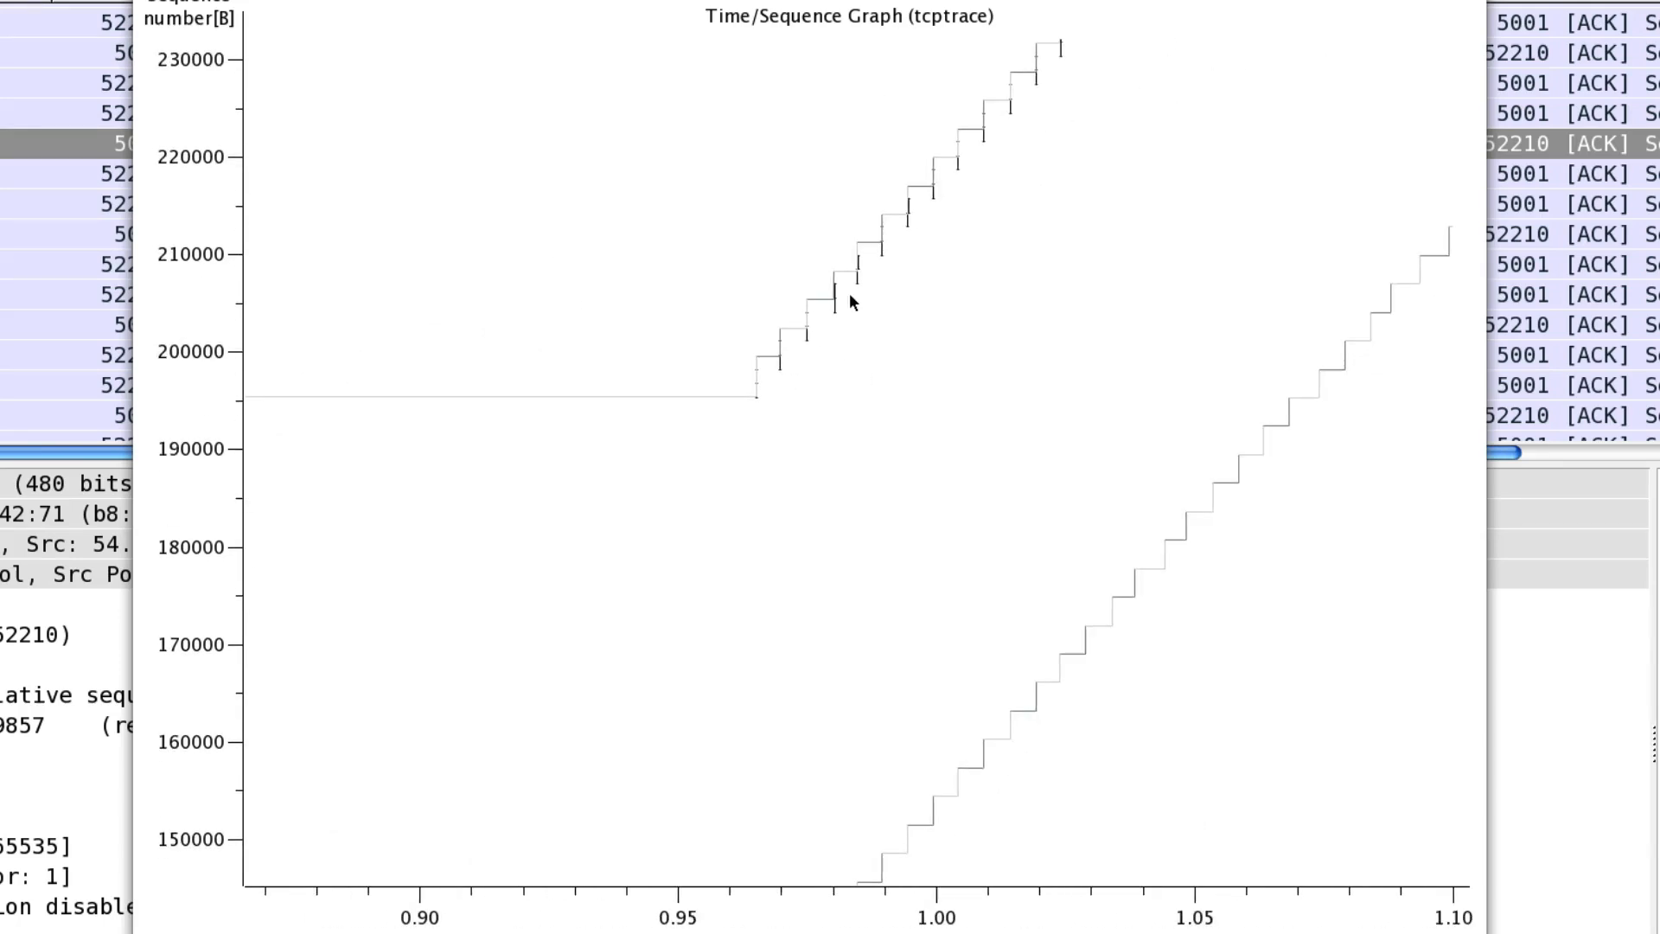
{"action": "left_click_drag", "start_coordinate": [1038, 149], "coordinate": [837, 460]}
{"action": "left_click_drag", "start_coordinate": [1112, 260], "coordinate": [916, 421]}
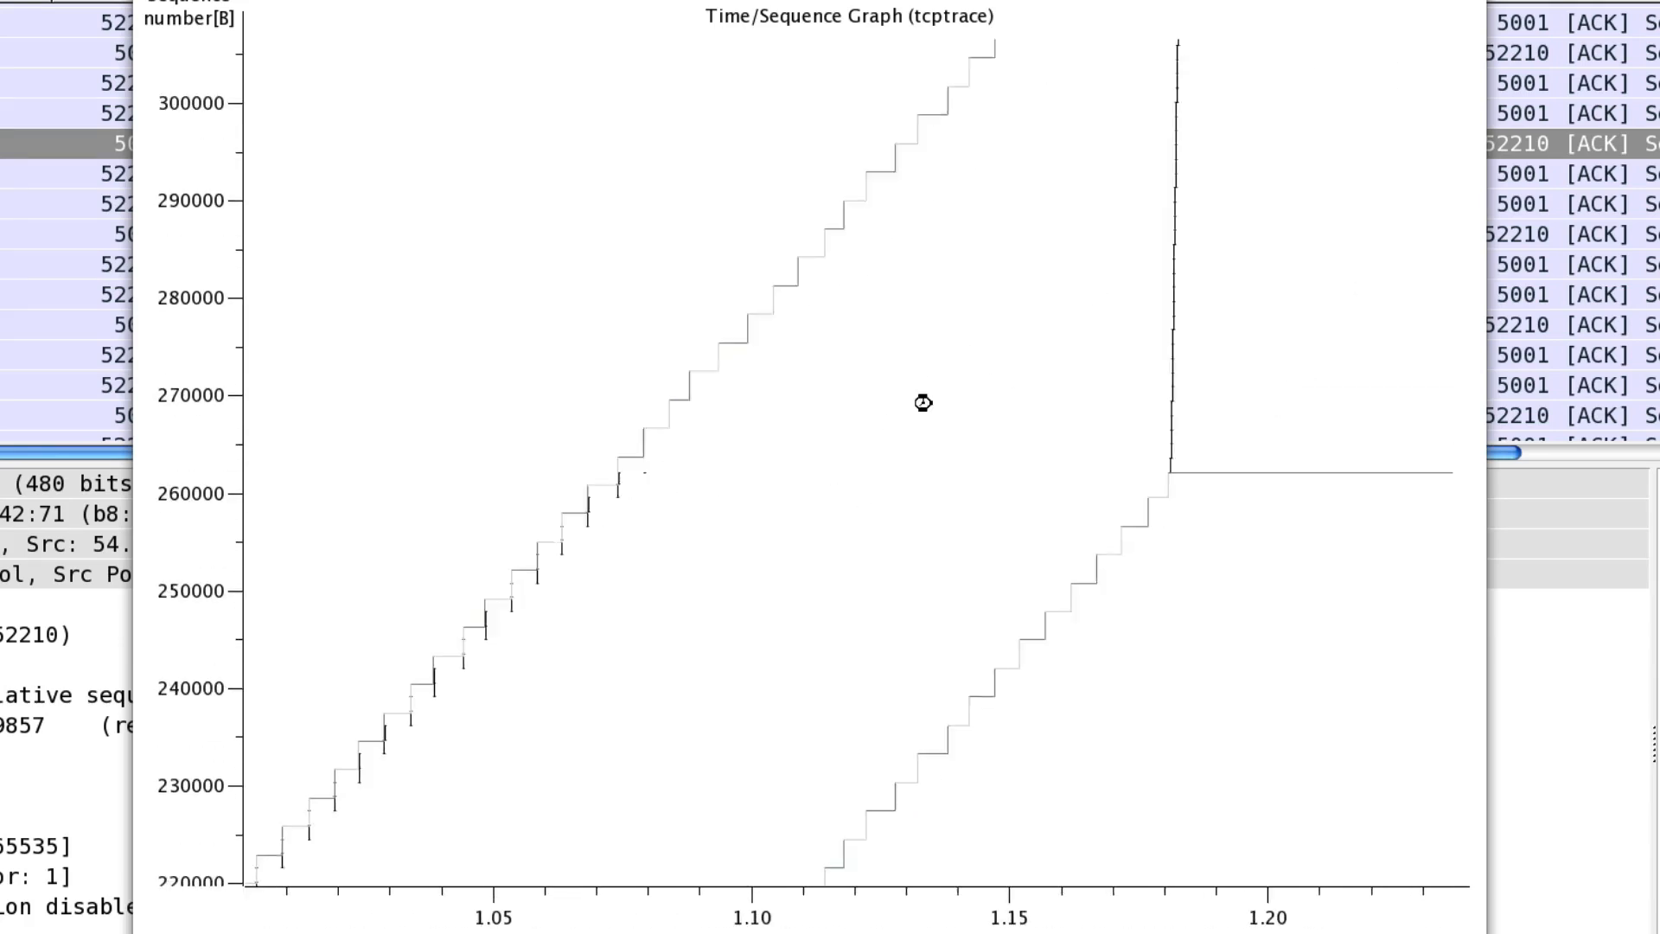
{"action": "left_click_drag", "start_coordinate": [1082, 334], "coordinate": [760, 545]}
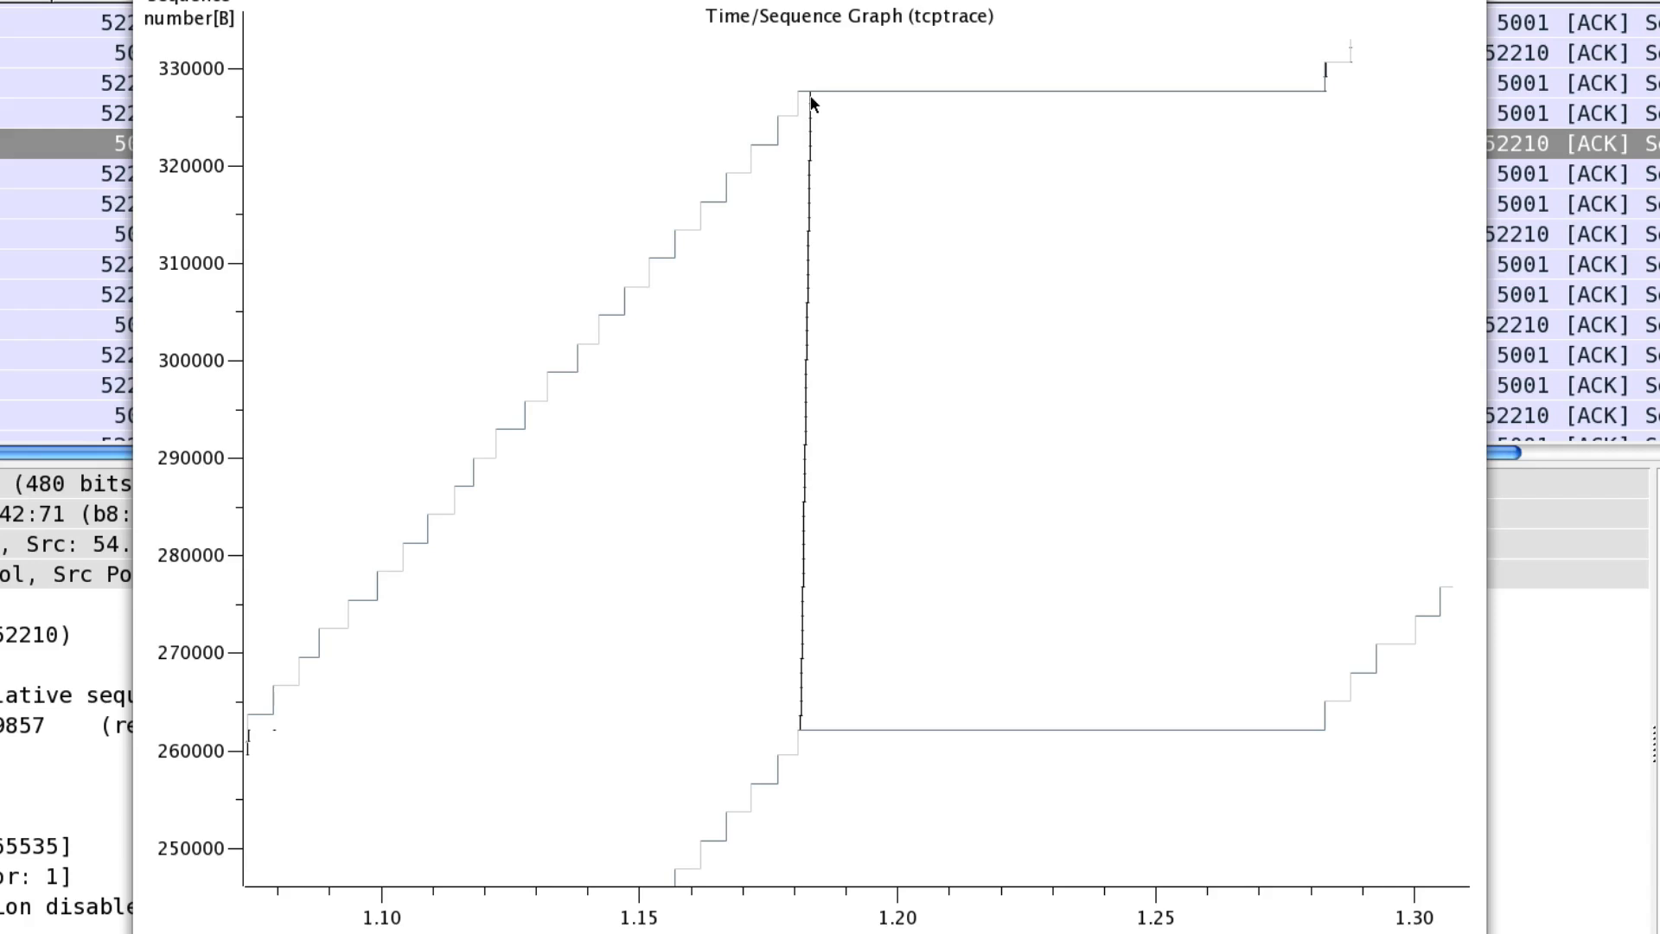
- Select the packet where the 1.18 s burst meets the receive window line and inspect its Bytes in flight and Info
{"action": "scroll", "coordinate": [813, 104], "scroll_direction": "up", "scroll_amount": 4}
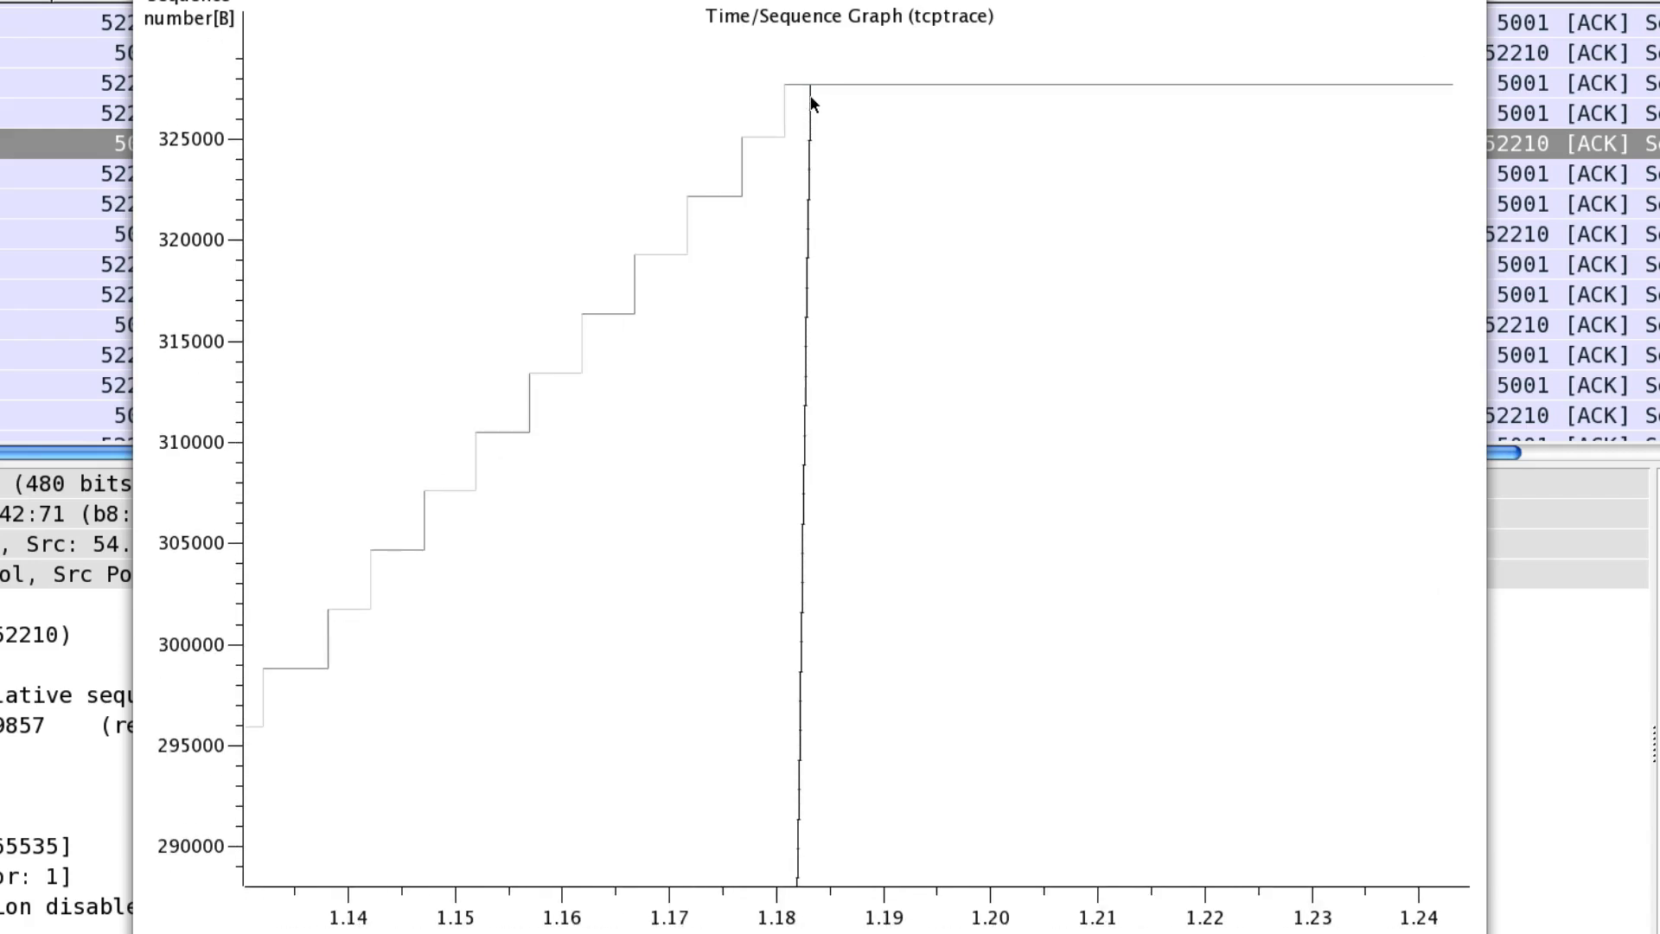
{"action": "left_click", "coordinate": [811, 102]}
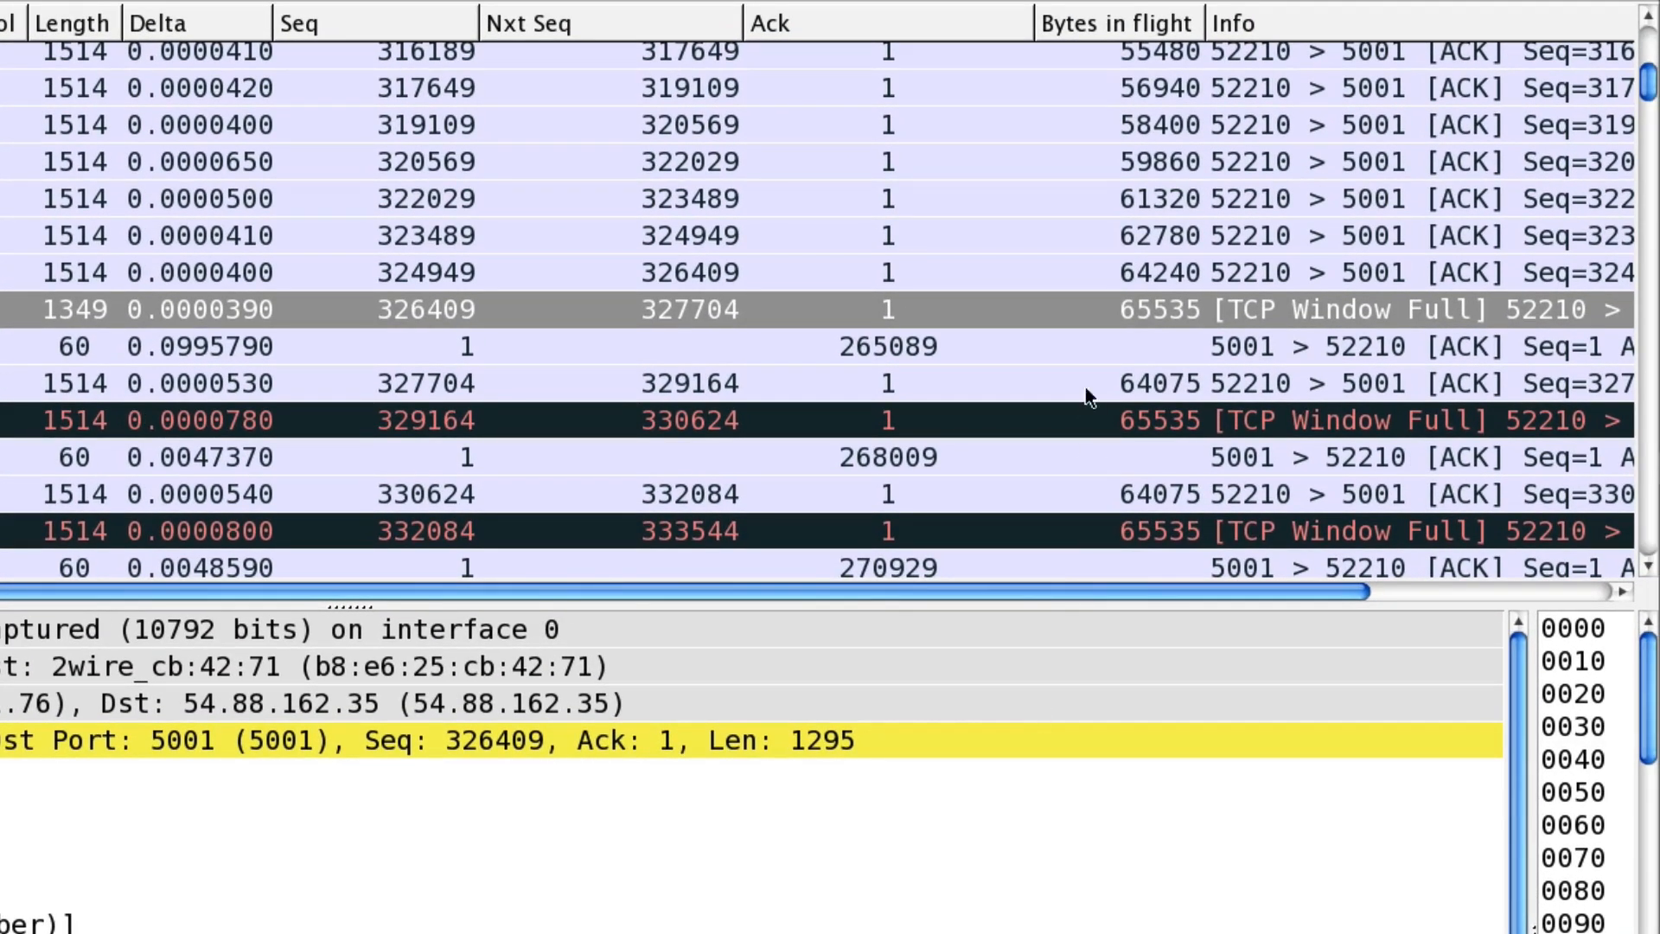
{"action": "left_click", "coordinate": [1131, 313]}
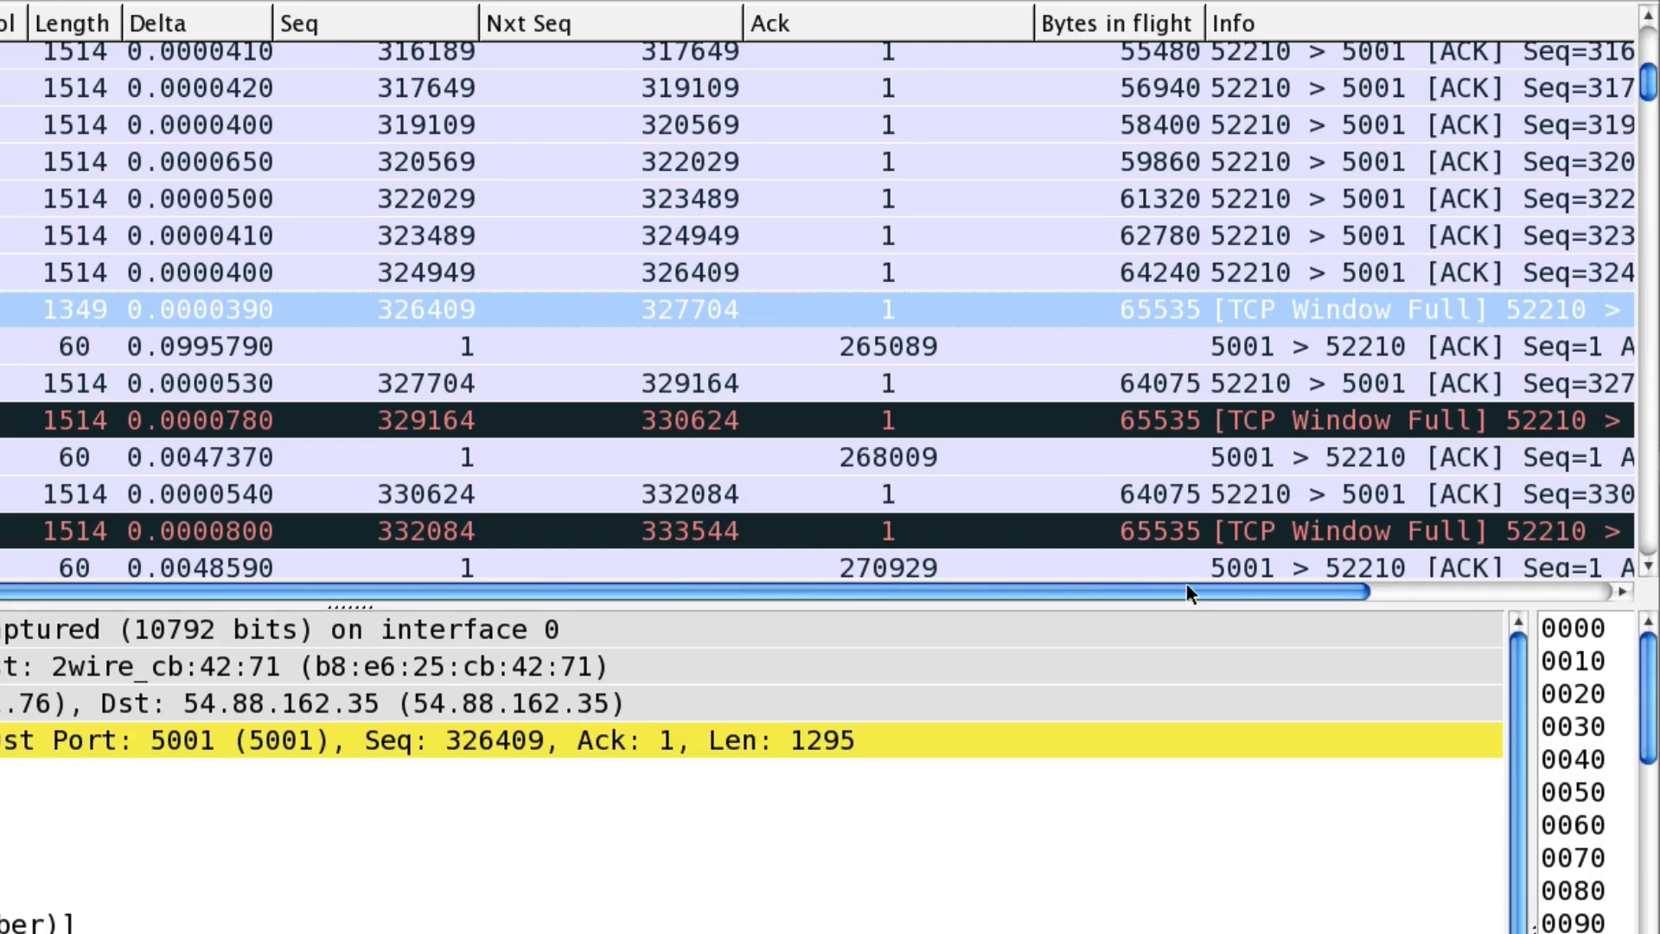
{"action": "left_click_drag", "start_coordinate": [1187, 588], "coordinate": [1292, 588]}
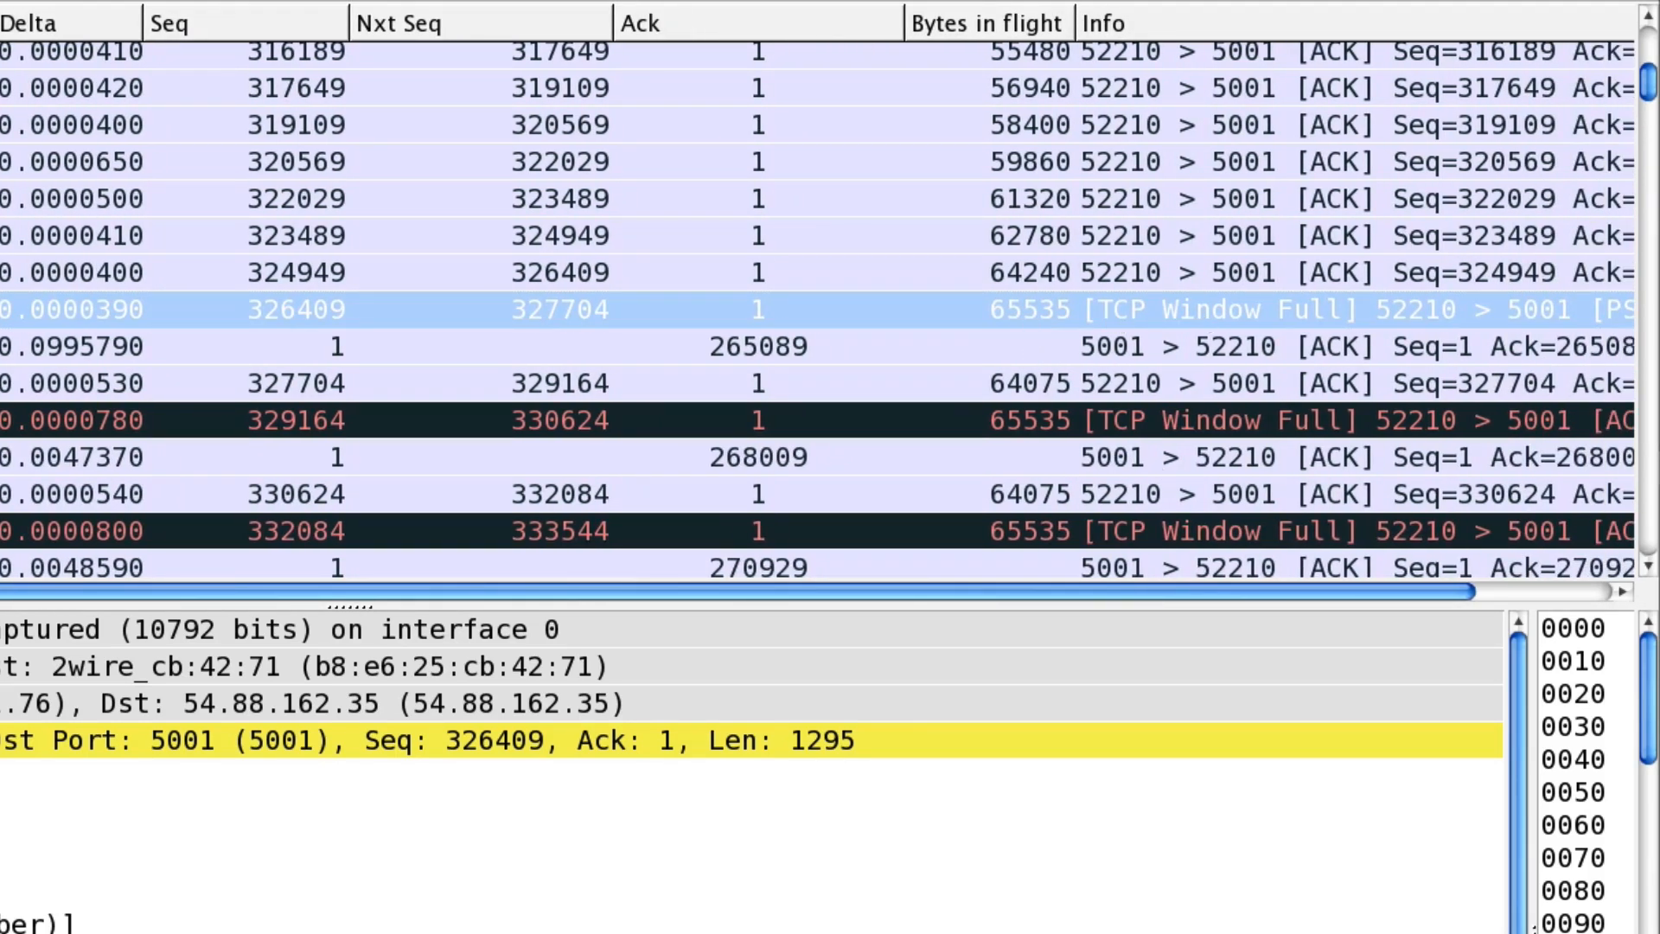
- Examine how Bytes in flight builds up across the burst's packets until the packet with Seq 326409
{"action": "scroll", "coordinate": [1159, 156], "scroll_direction": "up", "scroll_amount": 10}
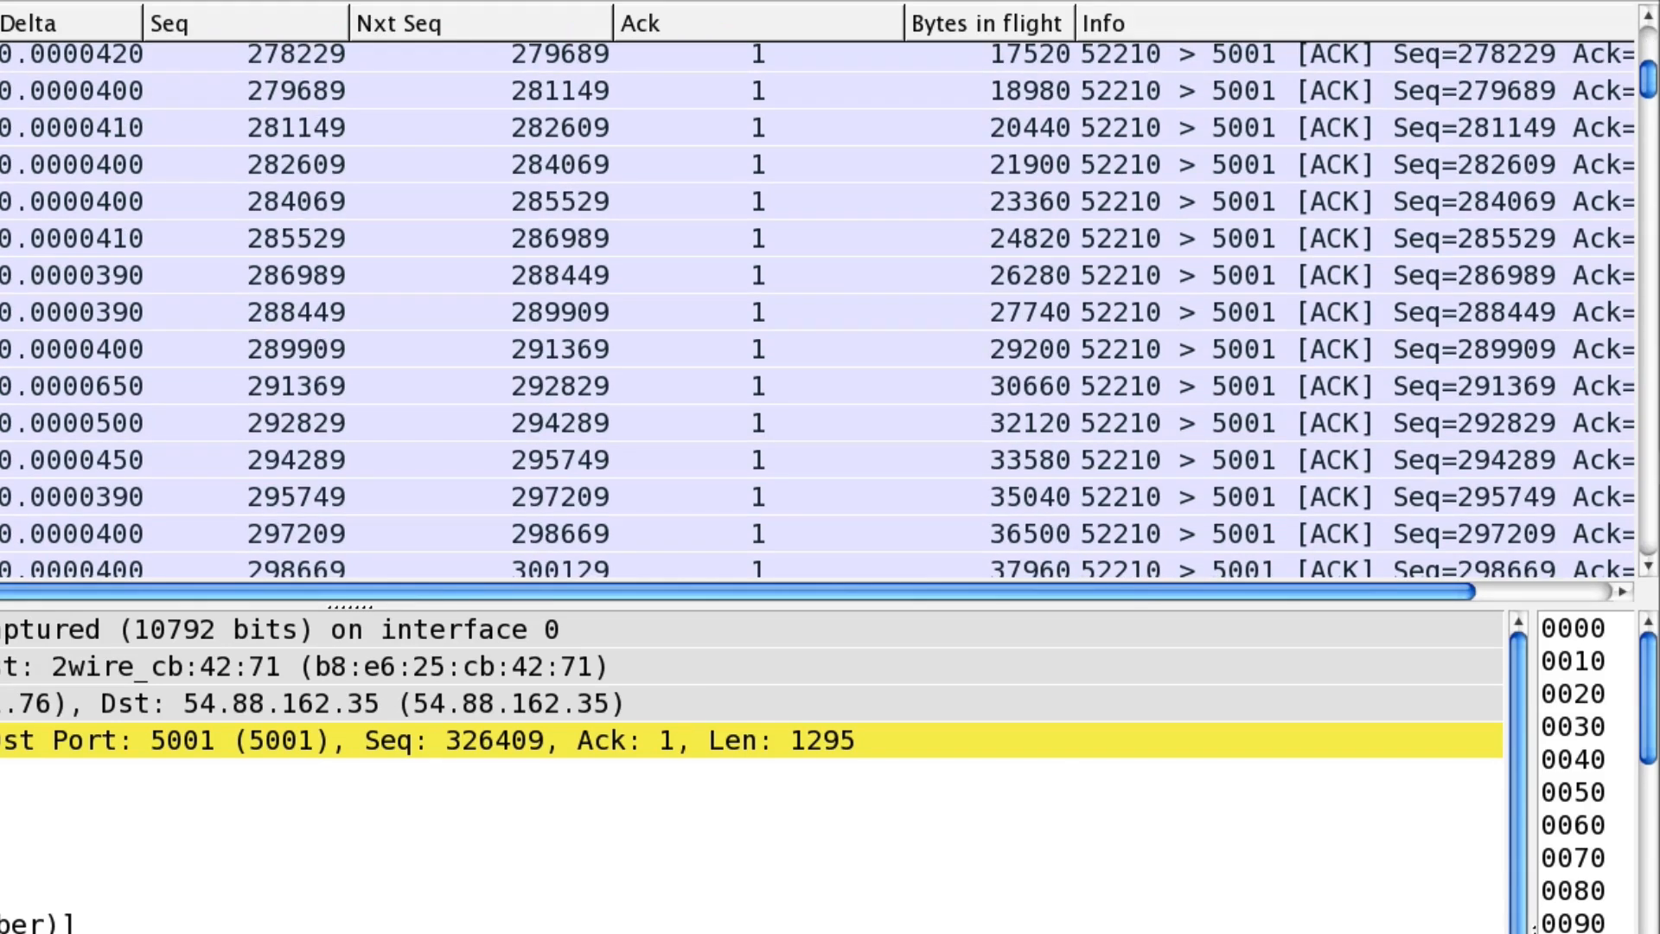
{"action": "scroll", "coordinate": [1652, 52], "scroll_direction": "up", "scroll_amount": 8}
{"action": "scroll", "coordinate": [1652, 558], "scroll_direction": "down", "scroll_amount": 11}
{"action": "scroll", "coordinate": [1647, 567], "scroll_direction": "down", "scroll_amount": 5}
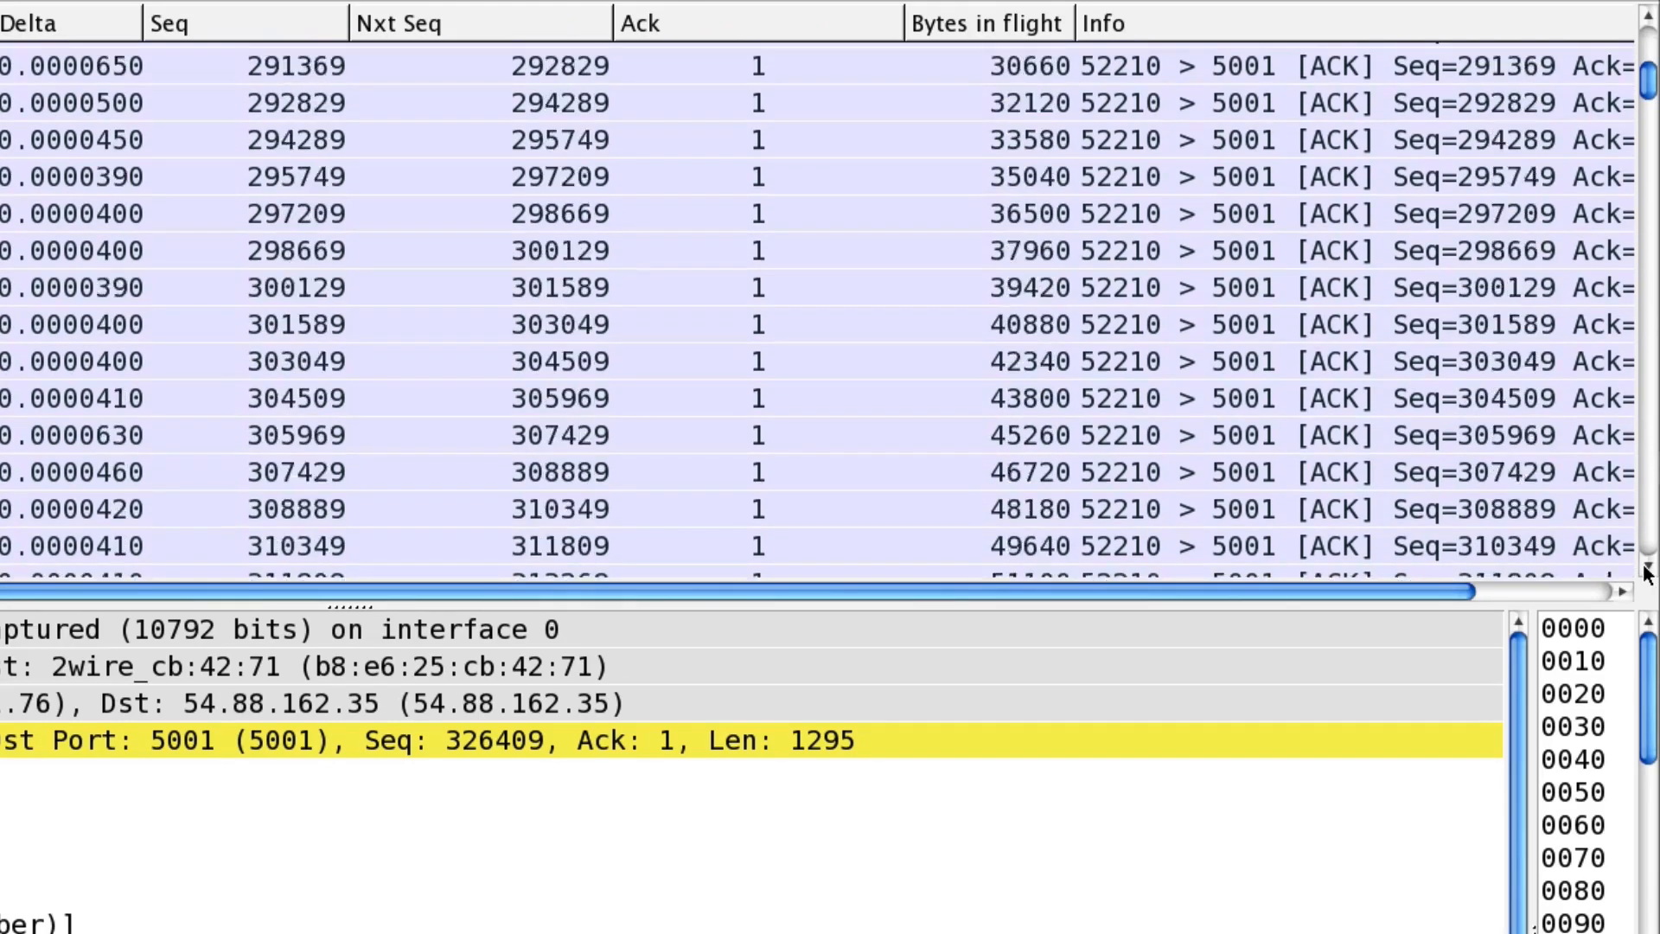
{"action": "scroll", "coordinate": [1647, 567], "scroll_direction": "down", "scroll_amount": 4}
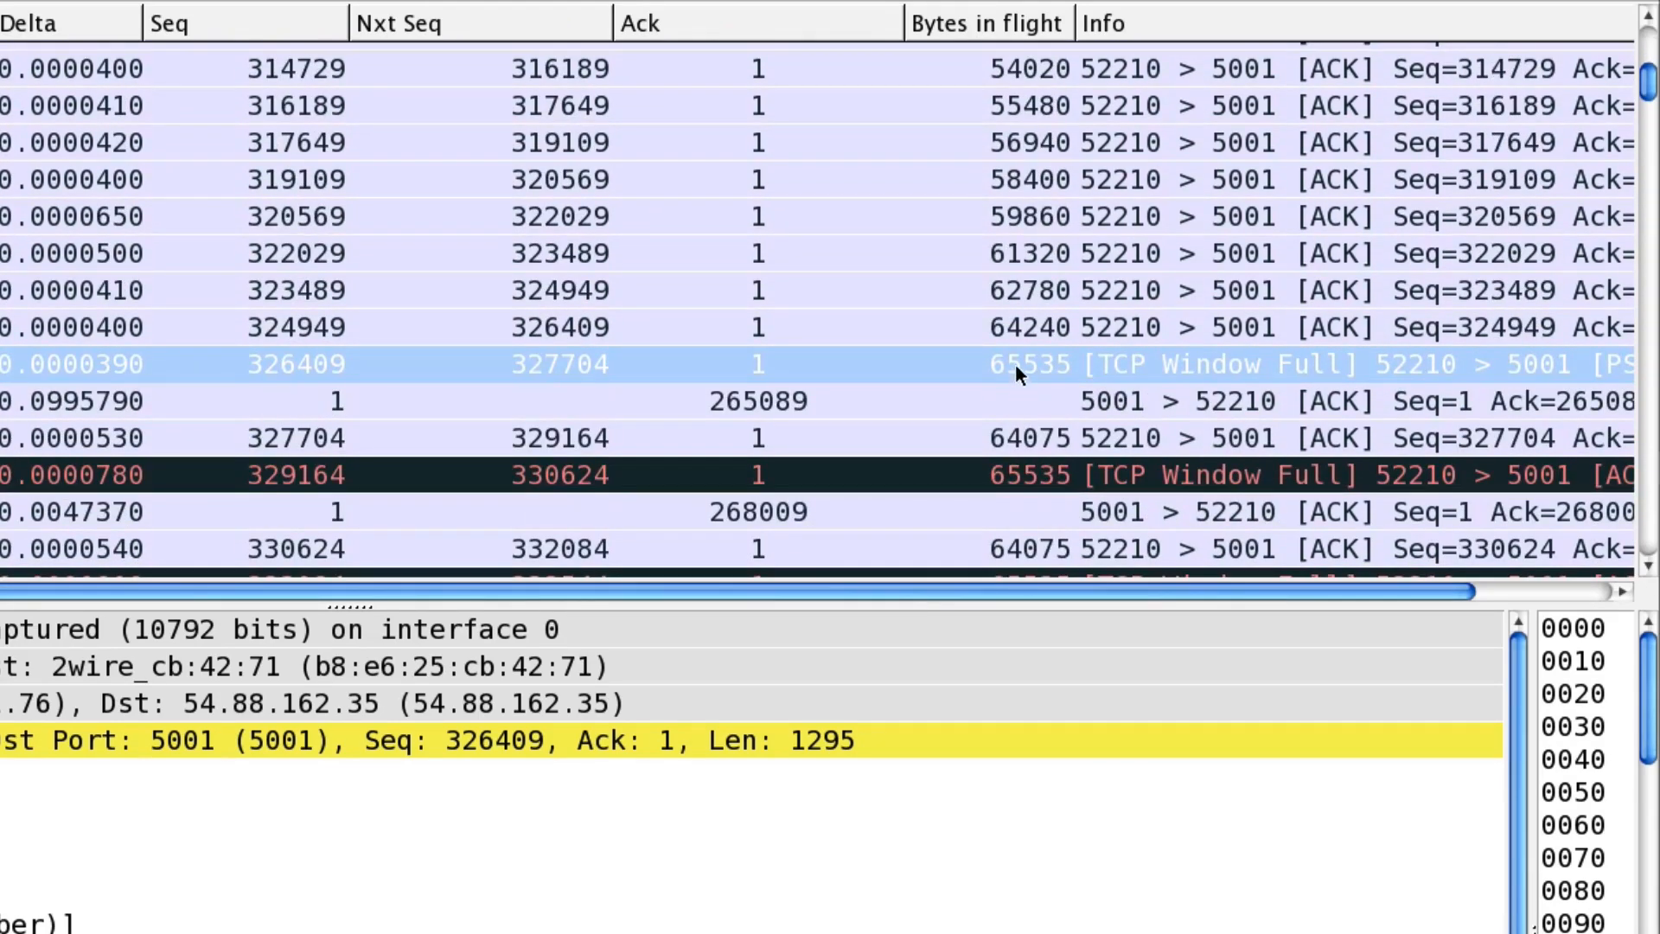
- Check the Window size value in the TCP details of the ACK for 265089 against the preceding packet's Bytes in flight
{"action": "left_click", "coordinate": [1202, 397]}
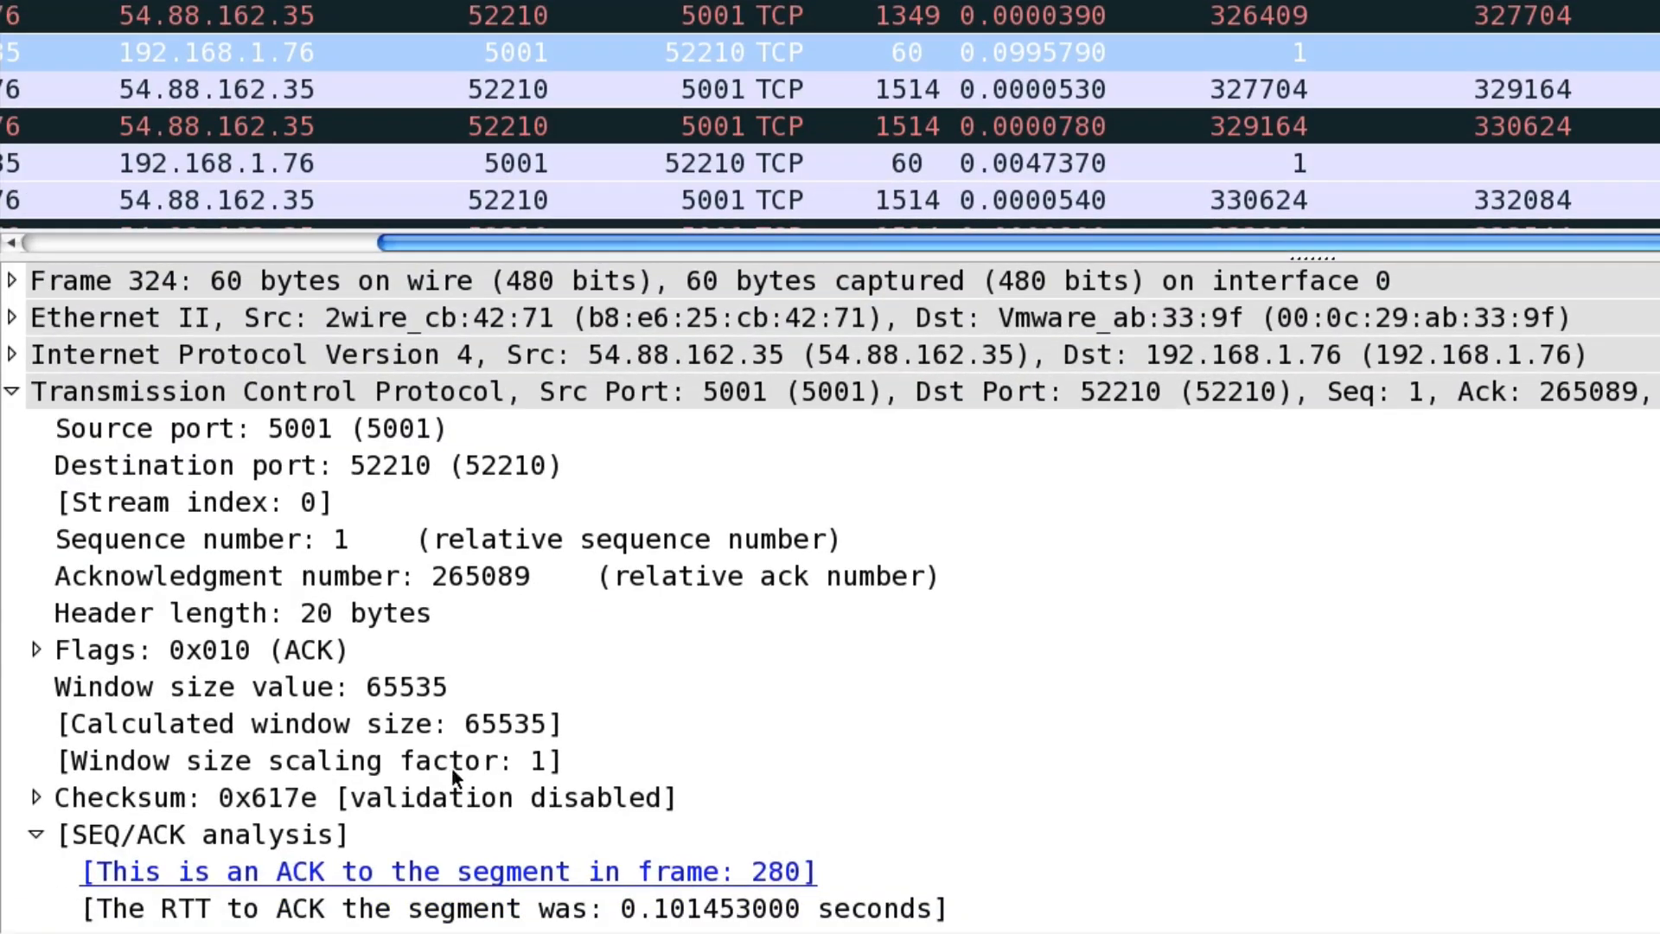
{"action": "left_click", "coordinate": [442, 698]}
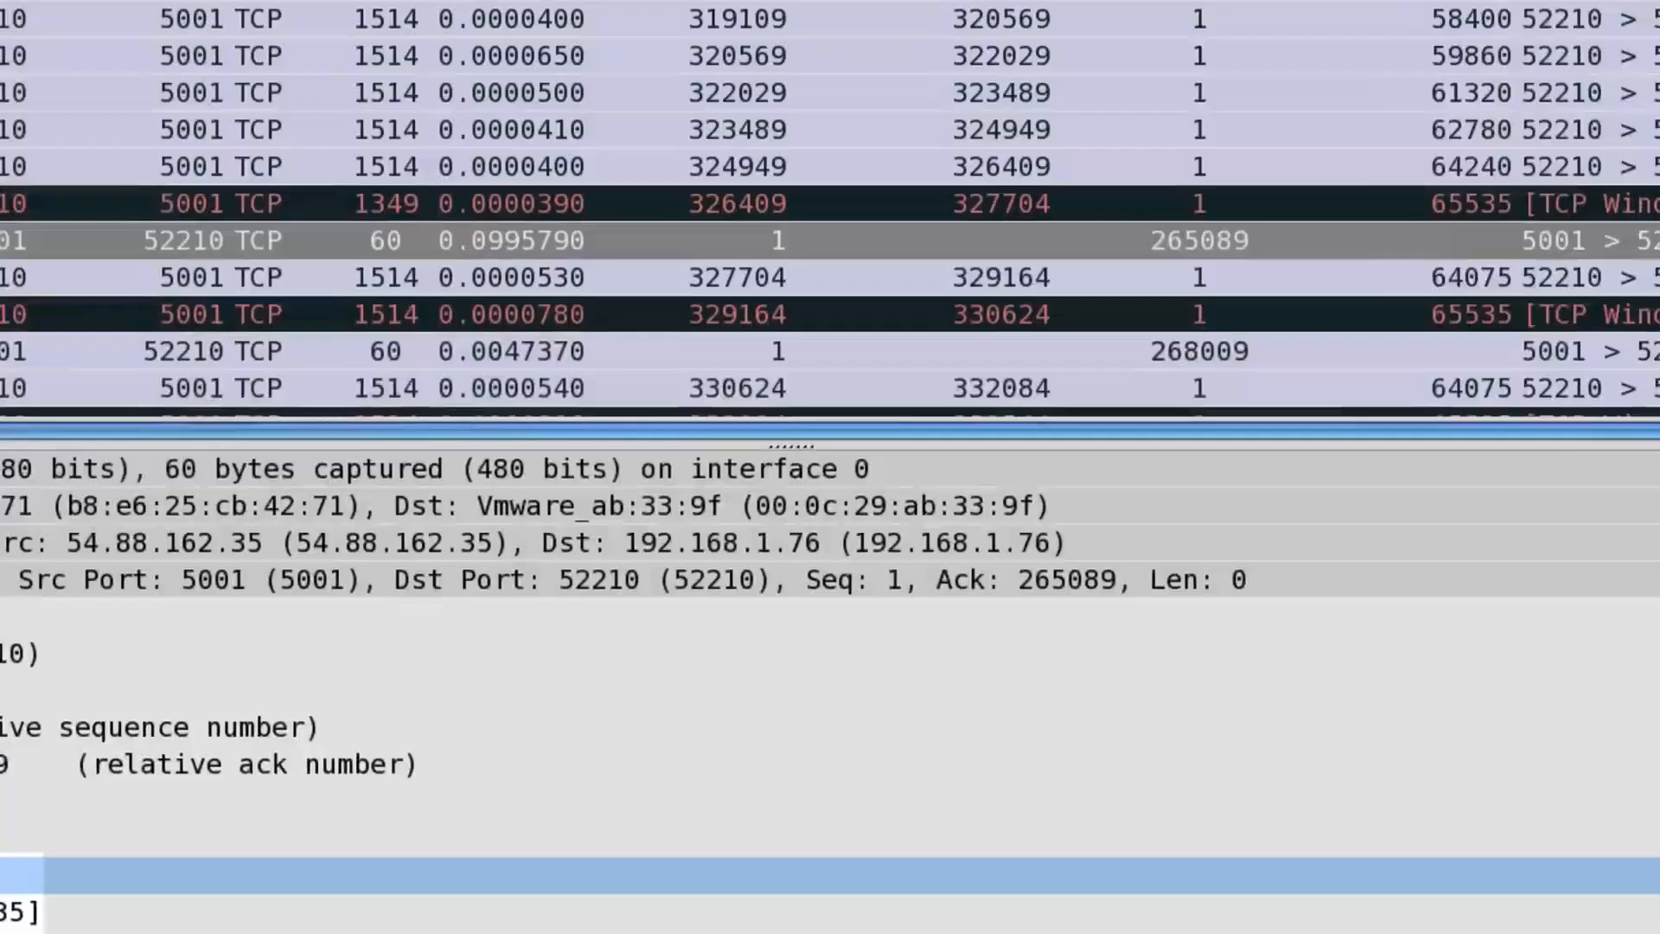
{"action": "left_click", "coordinate": [1639, 124]}
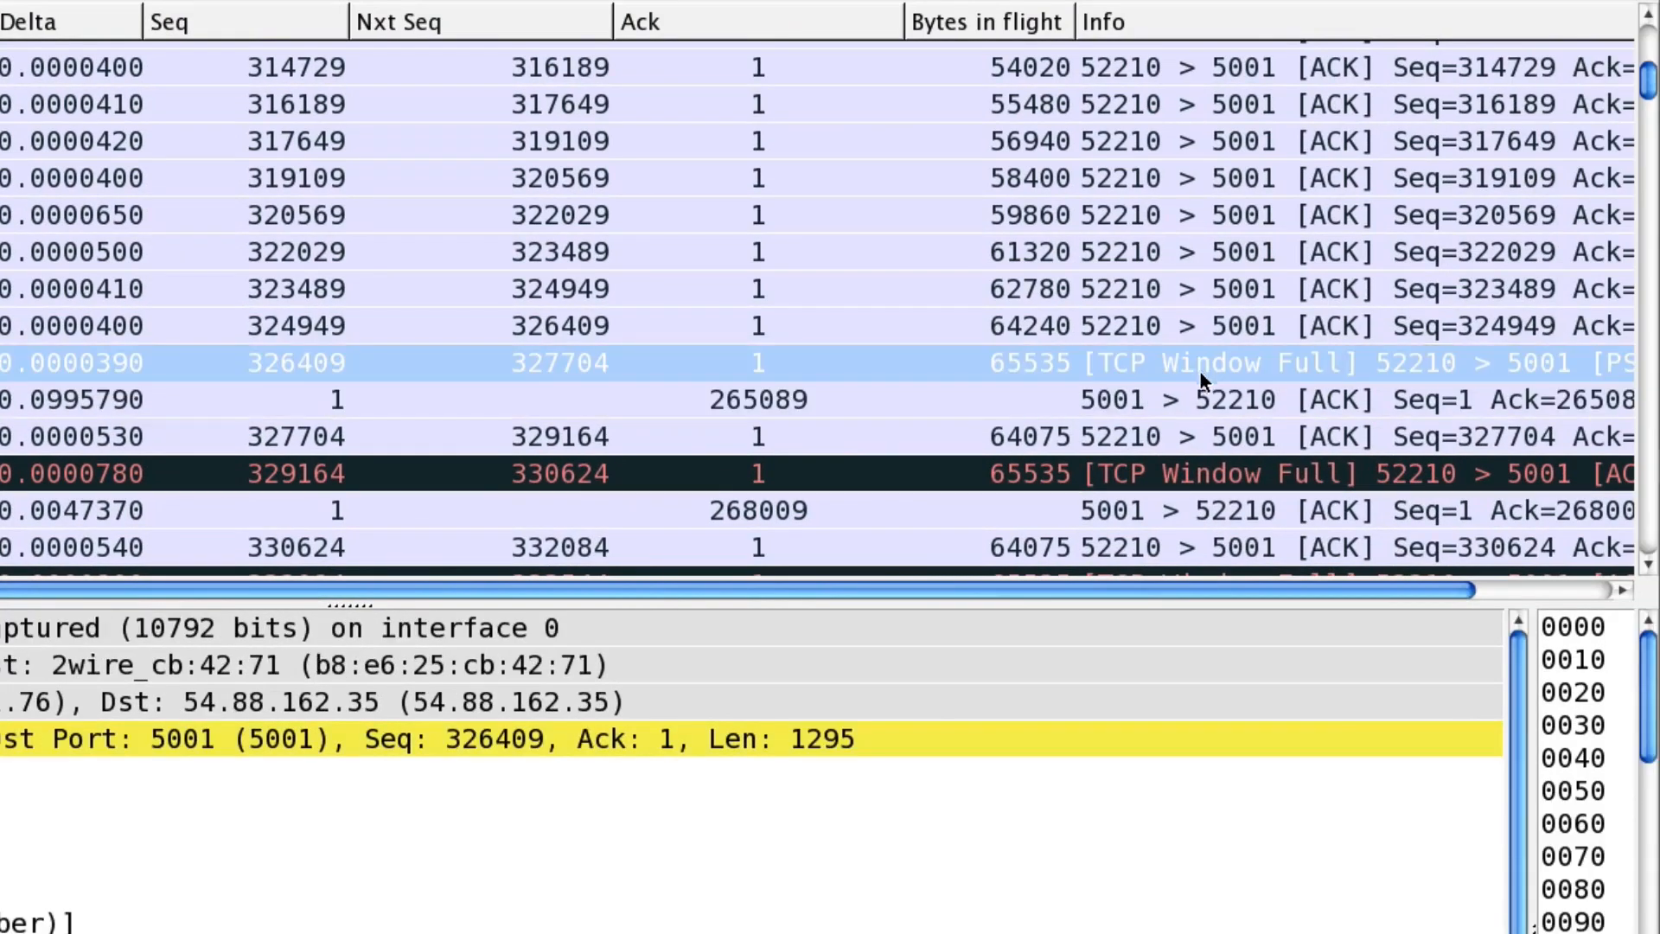
- Step through the ACK for 265089 and the two data packets following it, then examine the packet list down to Ack 367124
{"action": "left_click", "coordinate": [1200, 397]}
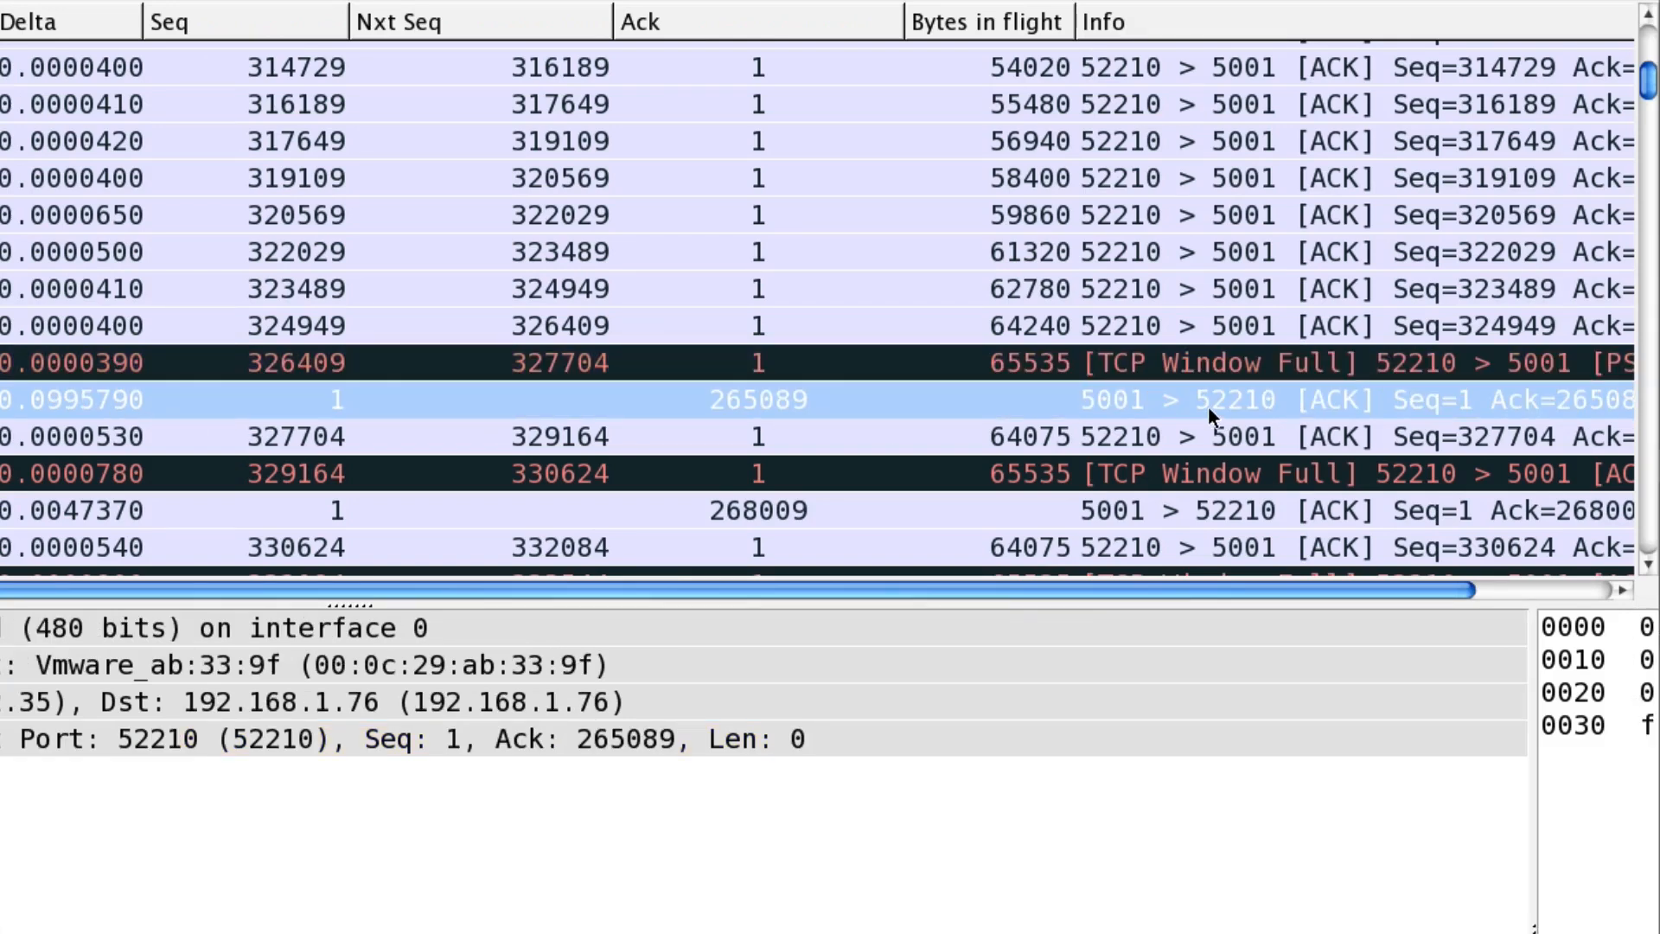
{"action": "left_click", "coordinate": [1195, 438]}
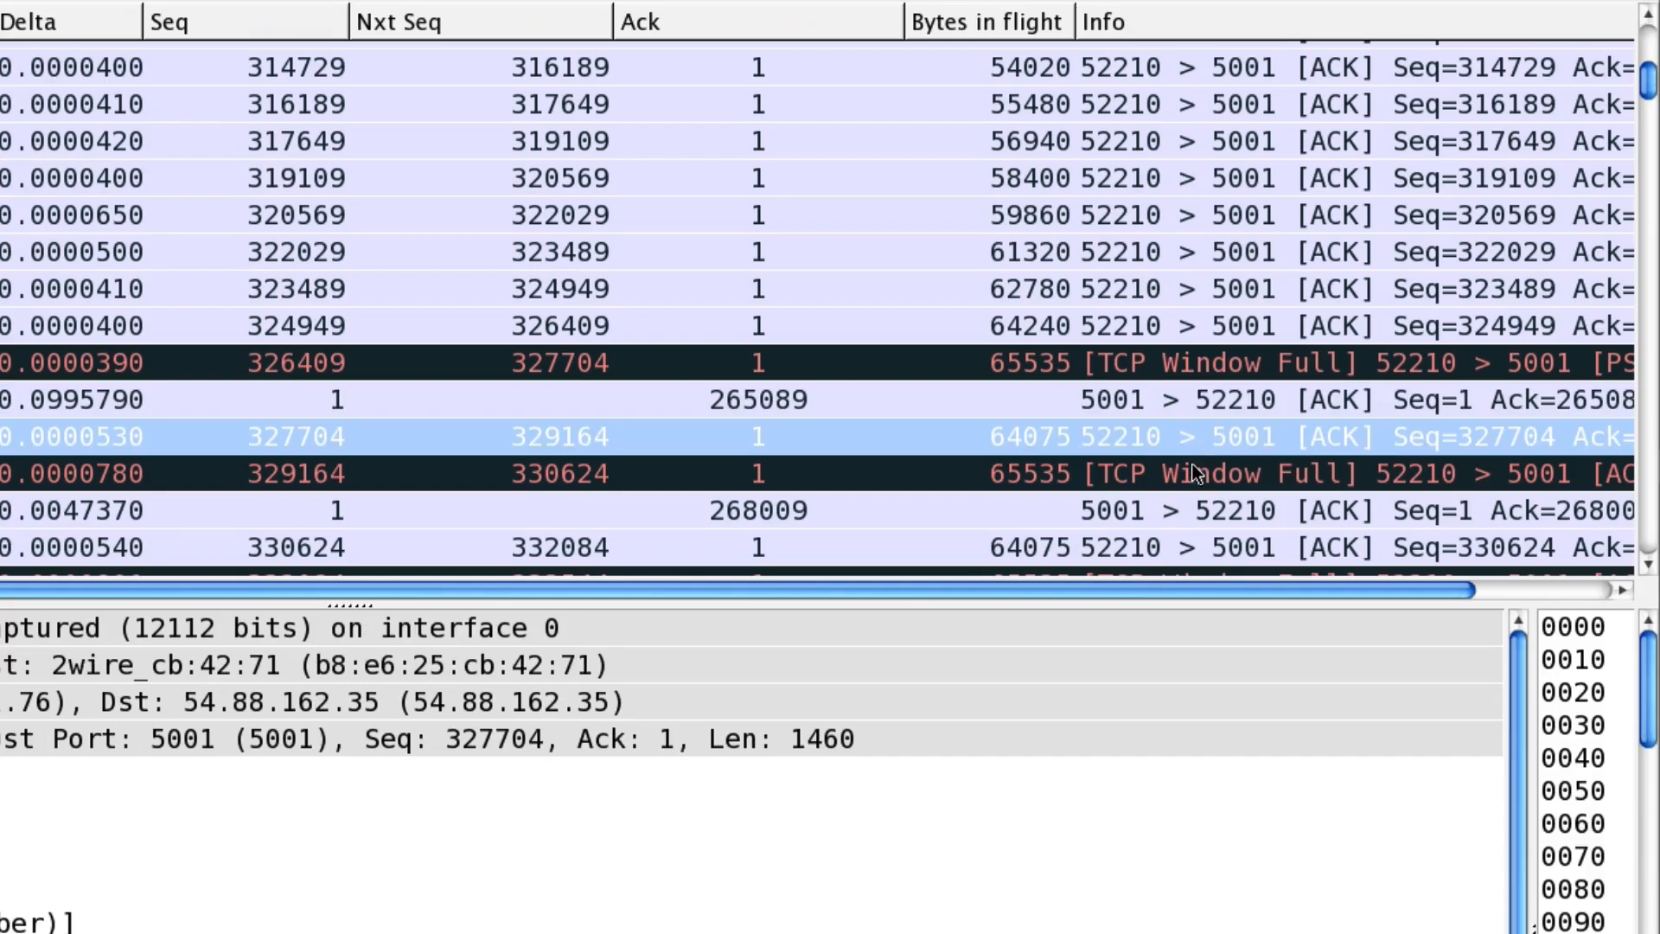
{"action": "left_click", "coordinate": [1191, 467]}
{"action": "left_click_drag", "start_coordinate": [1652, 566], "coordinate": [1643, 568]}
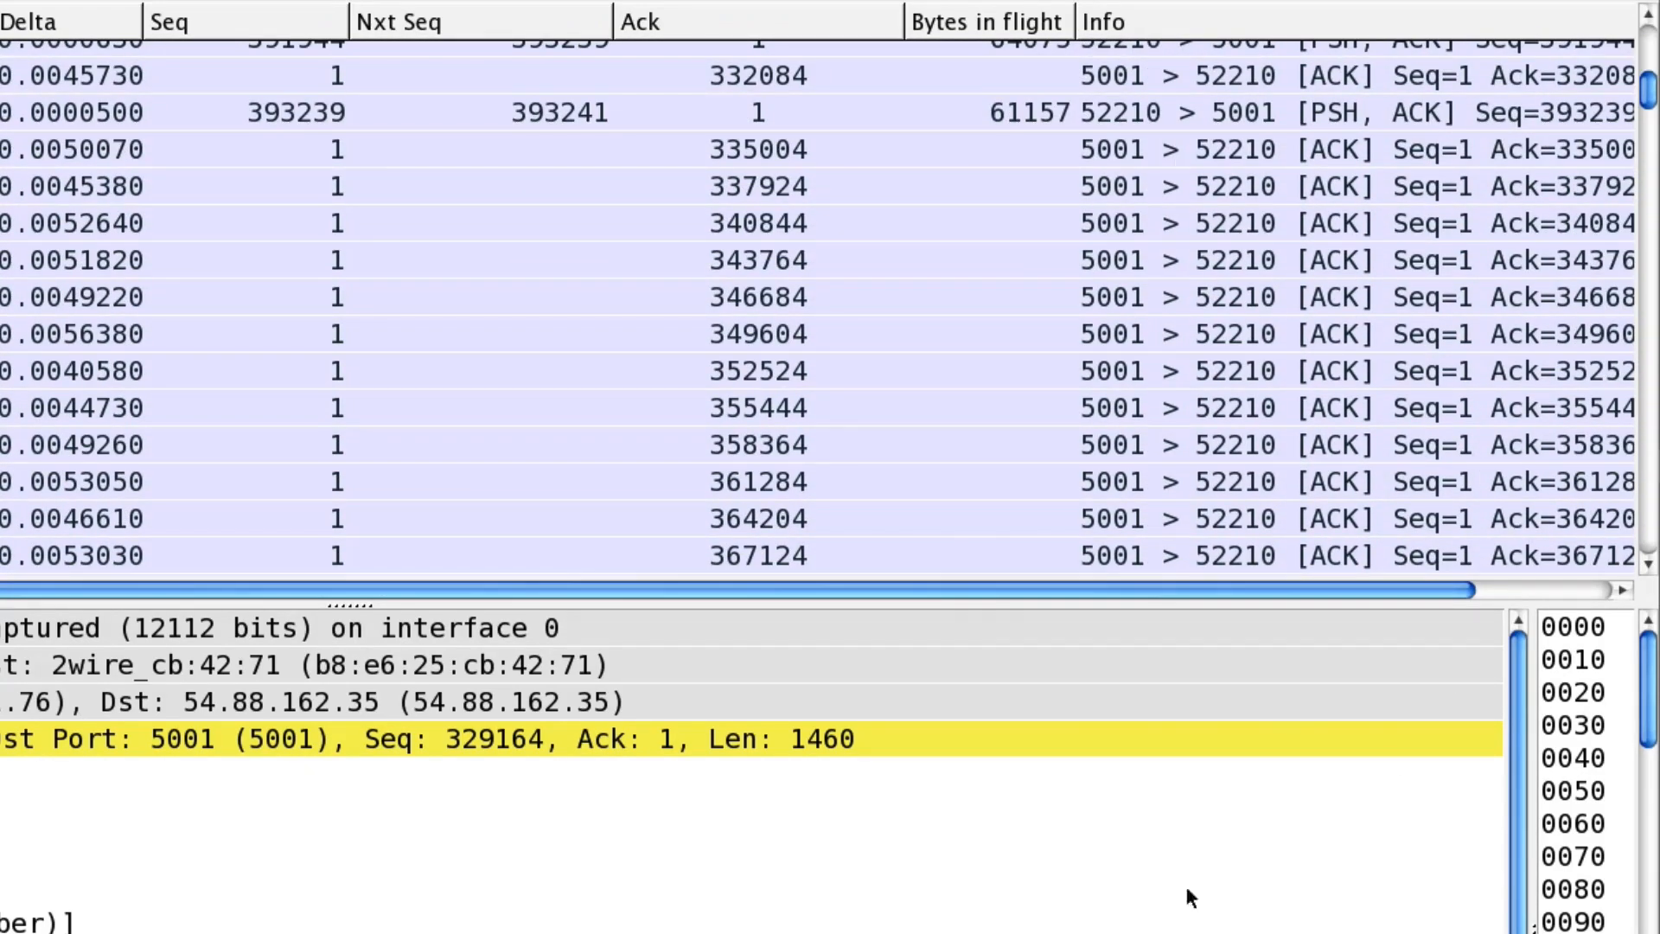
- Bring back the tcptrace graph and follow the trace from 1.18 s to the vertical burst near 1.51 s
{"action": "key", "text": "super+grave"}
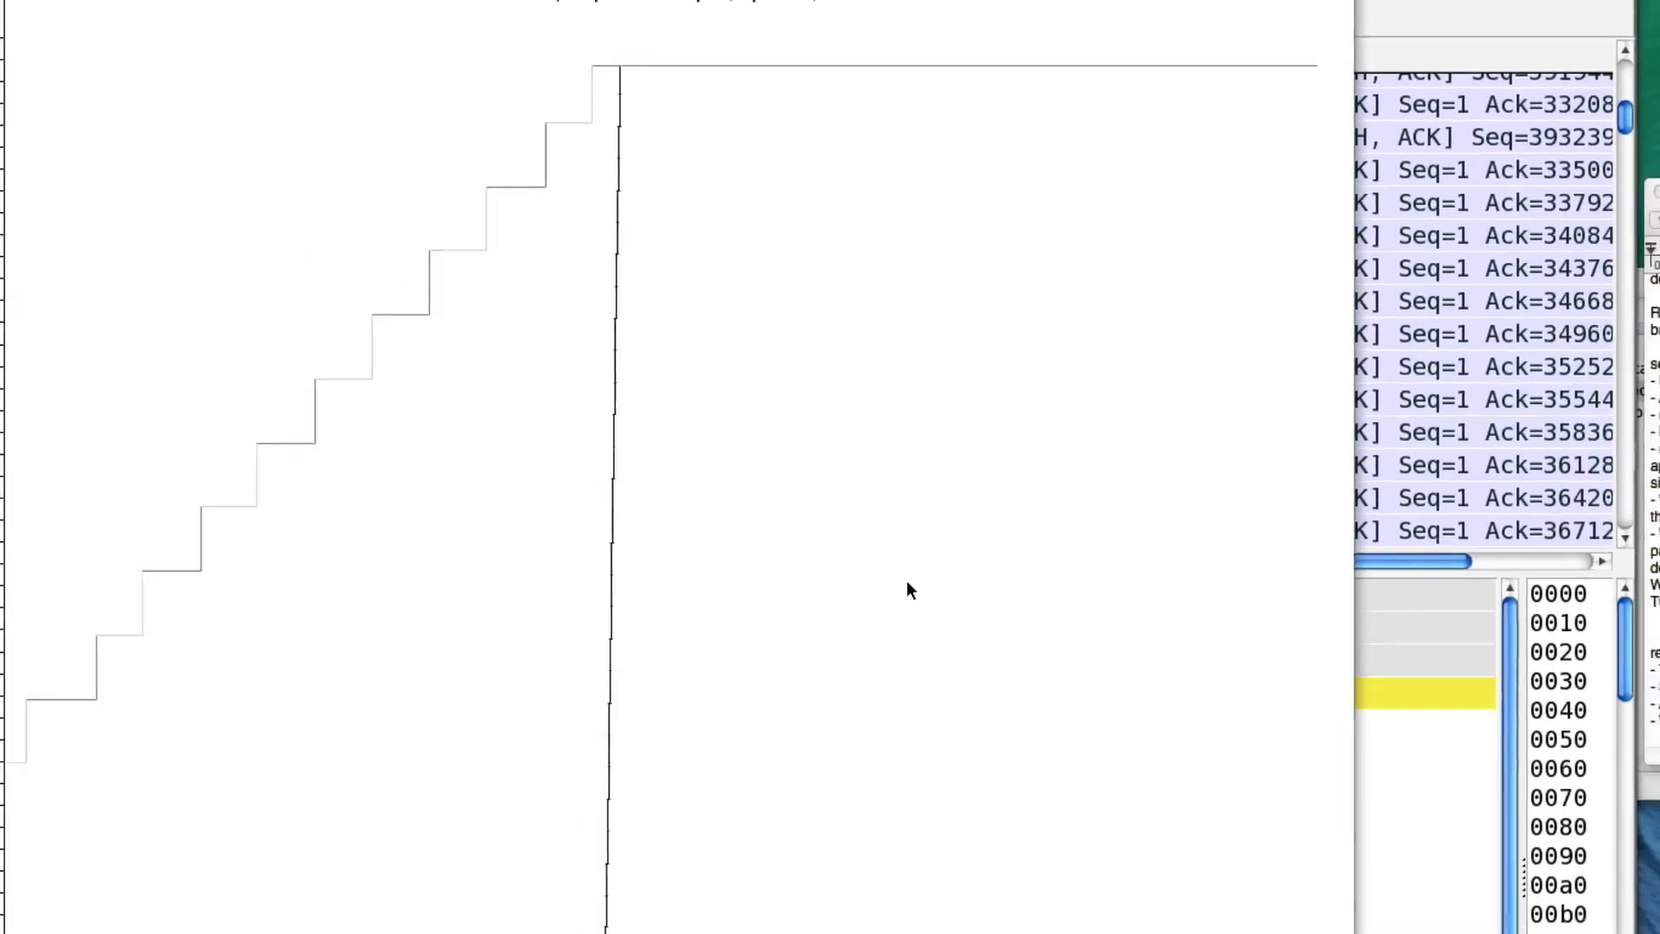
{"action": "key", "text": "o"}
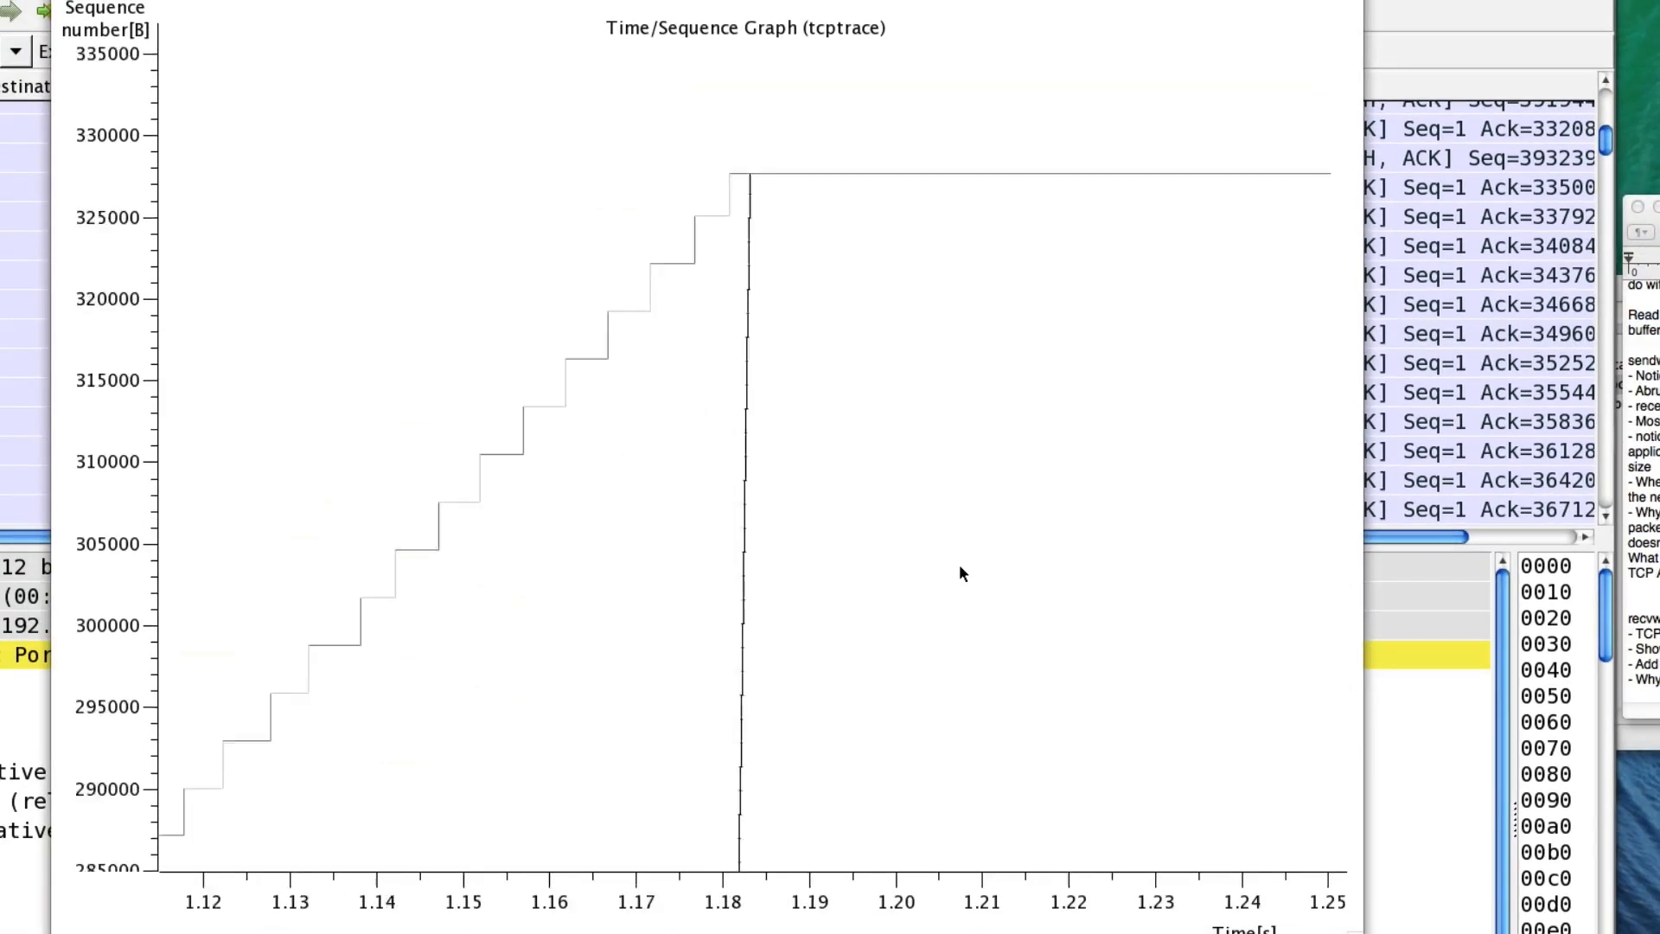
{"action": "key", "text": "o"}
{"action": "key", "text": "o"}
{"action": "key", "text": "o"}
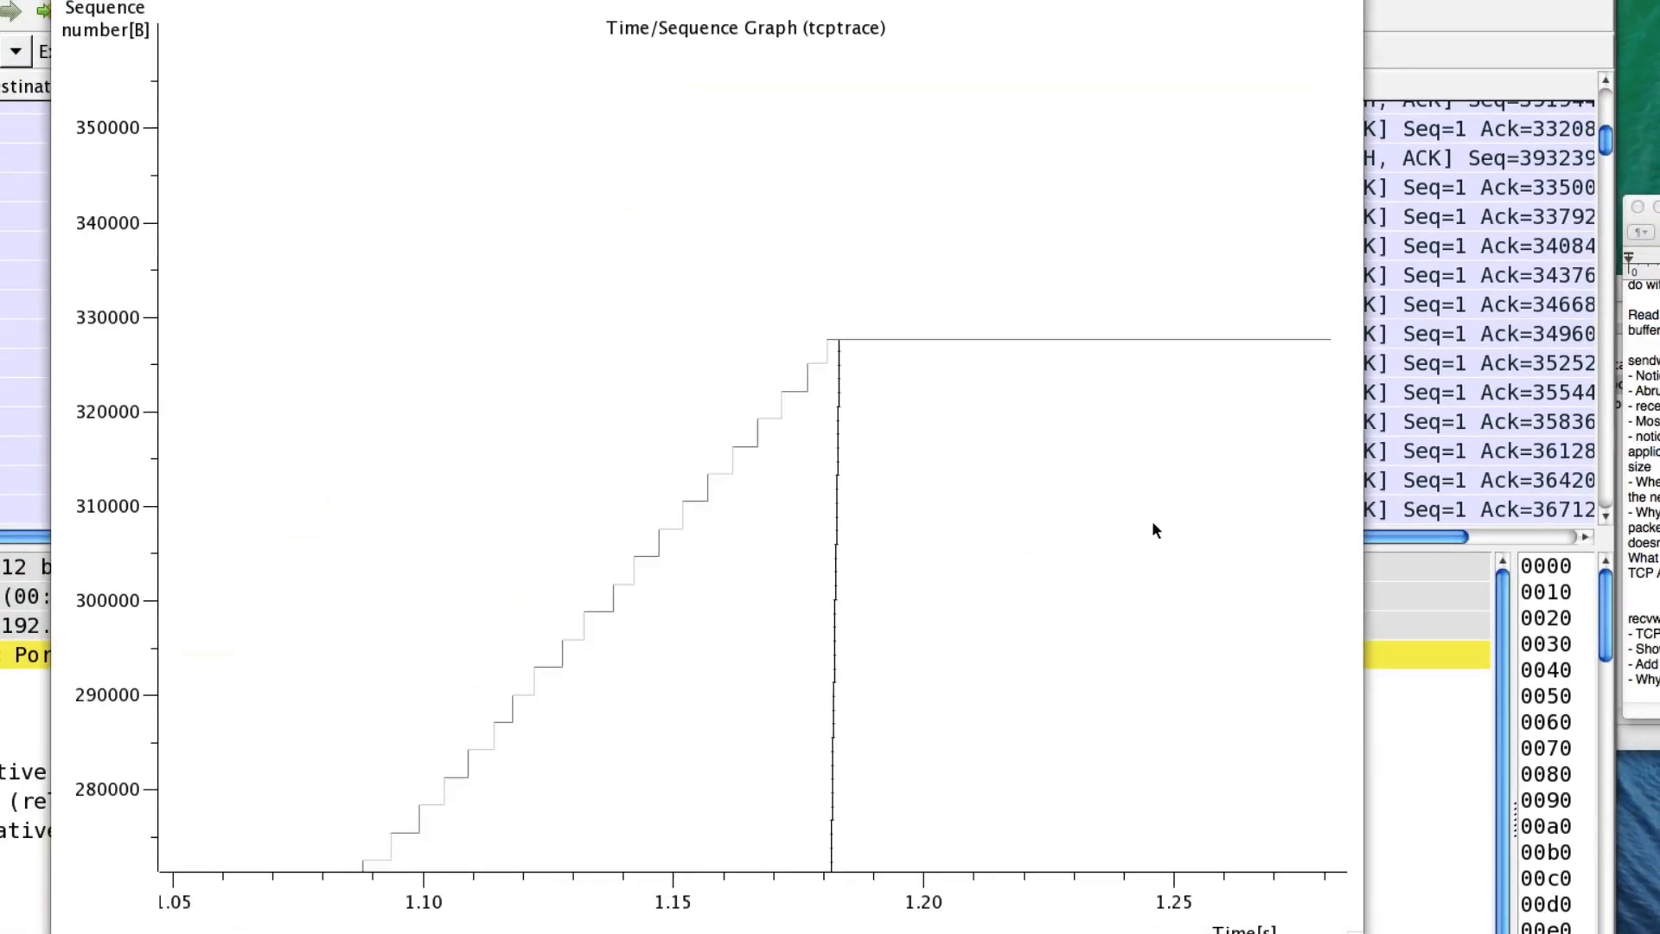
{"action": "left_click_drag", "start_coordinate": [1152, 522], "coordinate": [485, 544]}
{"action": "left_click_drag", "start_coordinate": [1173, 227], "coordinate": [715, 666]}
{"action": "left_click_drag", "start_coordinate": [1050, 441], "coordinate": [840, 623]}
{"action": "left_click_drag", "start_coordinate": [1218, 423], "coordinate": [982, 646]}
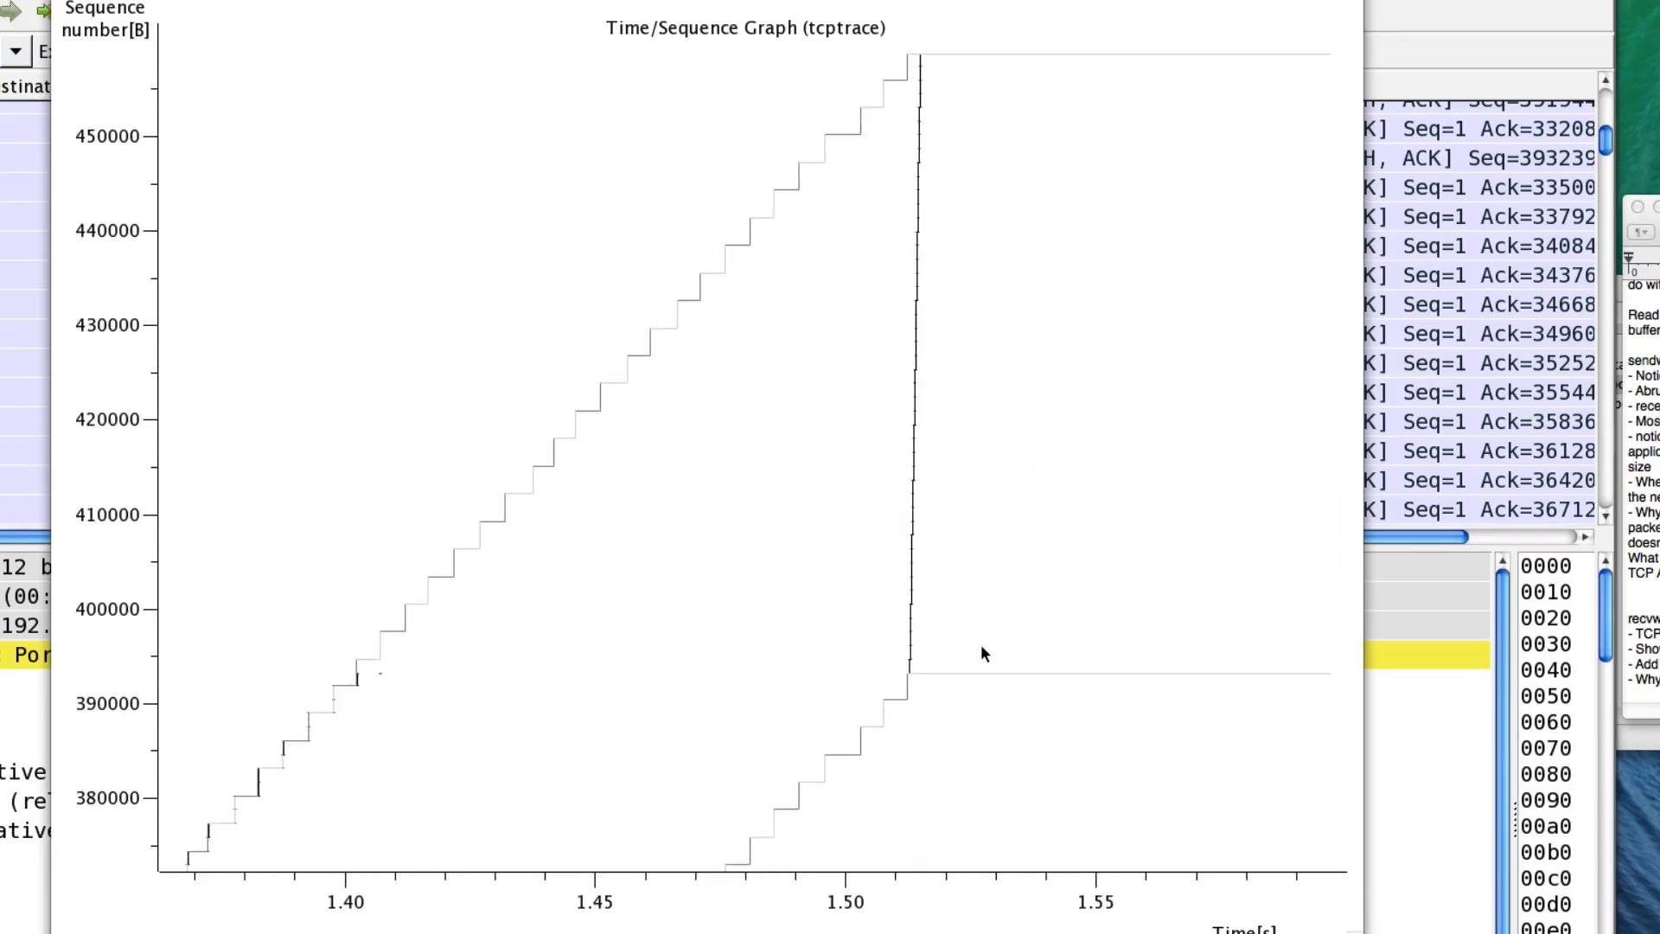
- Widen the graph range around the 1.51 s burst and examine the pause and resumed sending from about 1.61 s
{"action": "key", "text": "o"}
{"action": "key", "text": "o"}
{"action": "key", "text": "o"}
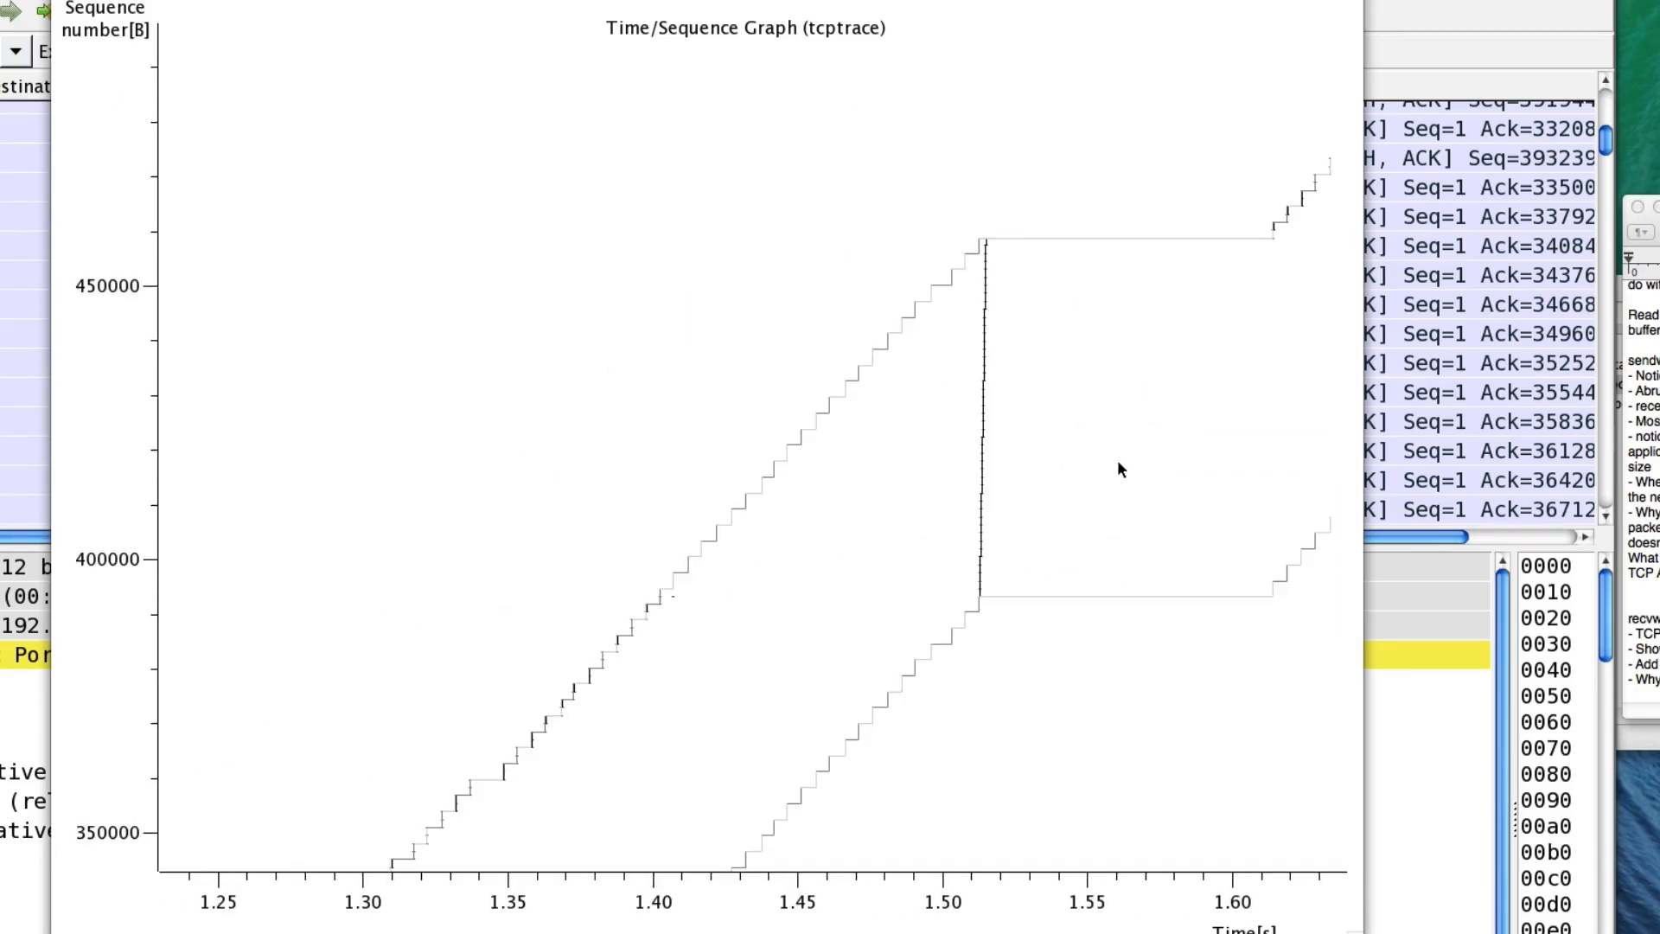
{"action": "left_click_drag", "start_coordinate": [1160, 412], "coordinate": [1092, 462]}
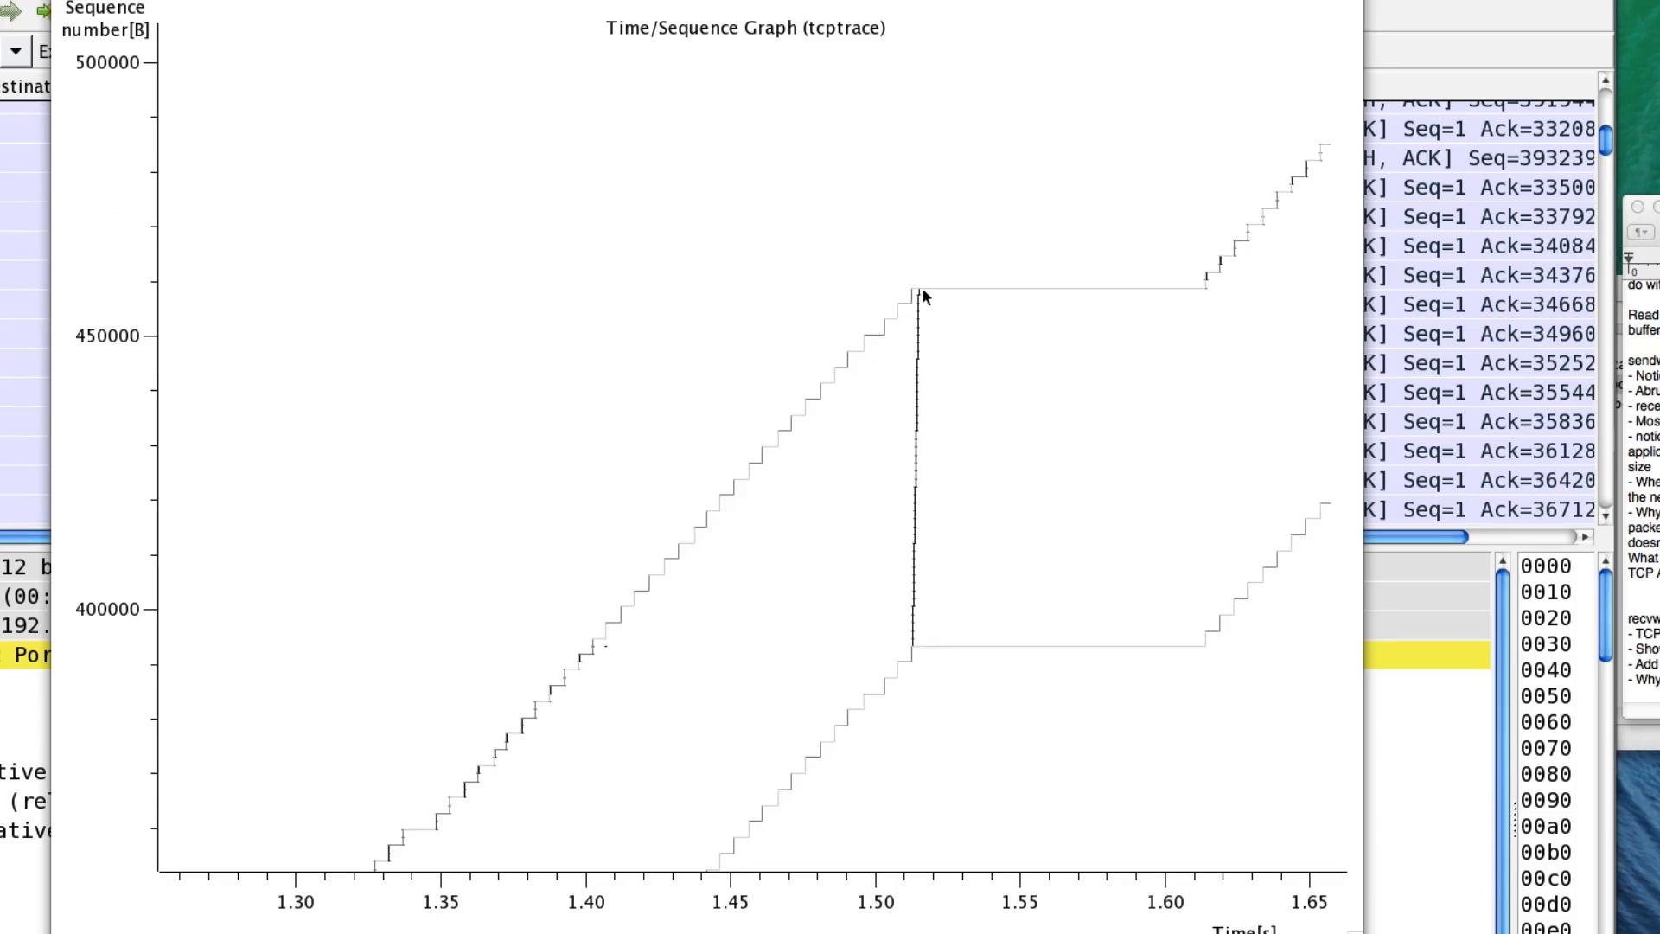
{"action": "left_click_drag", "start_coordinate": [1070, 308], "coordinate": [861, 415]}
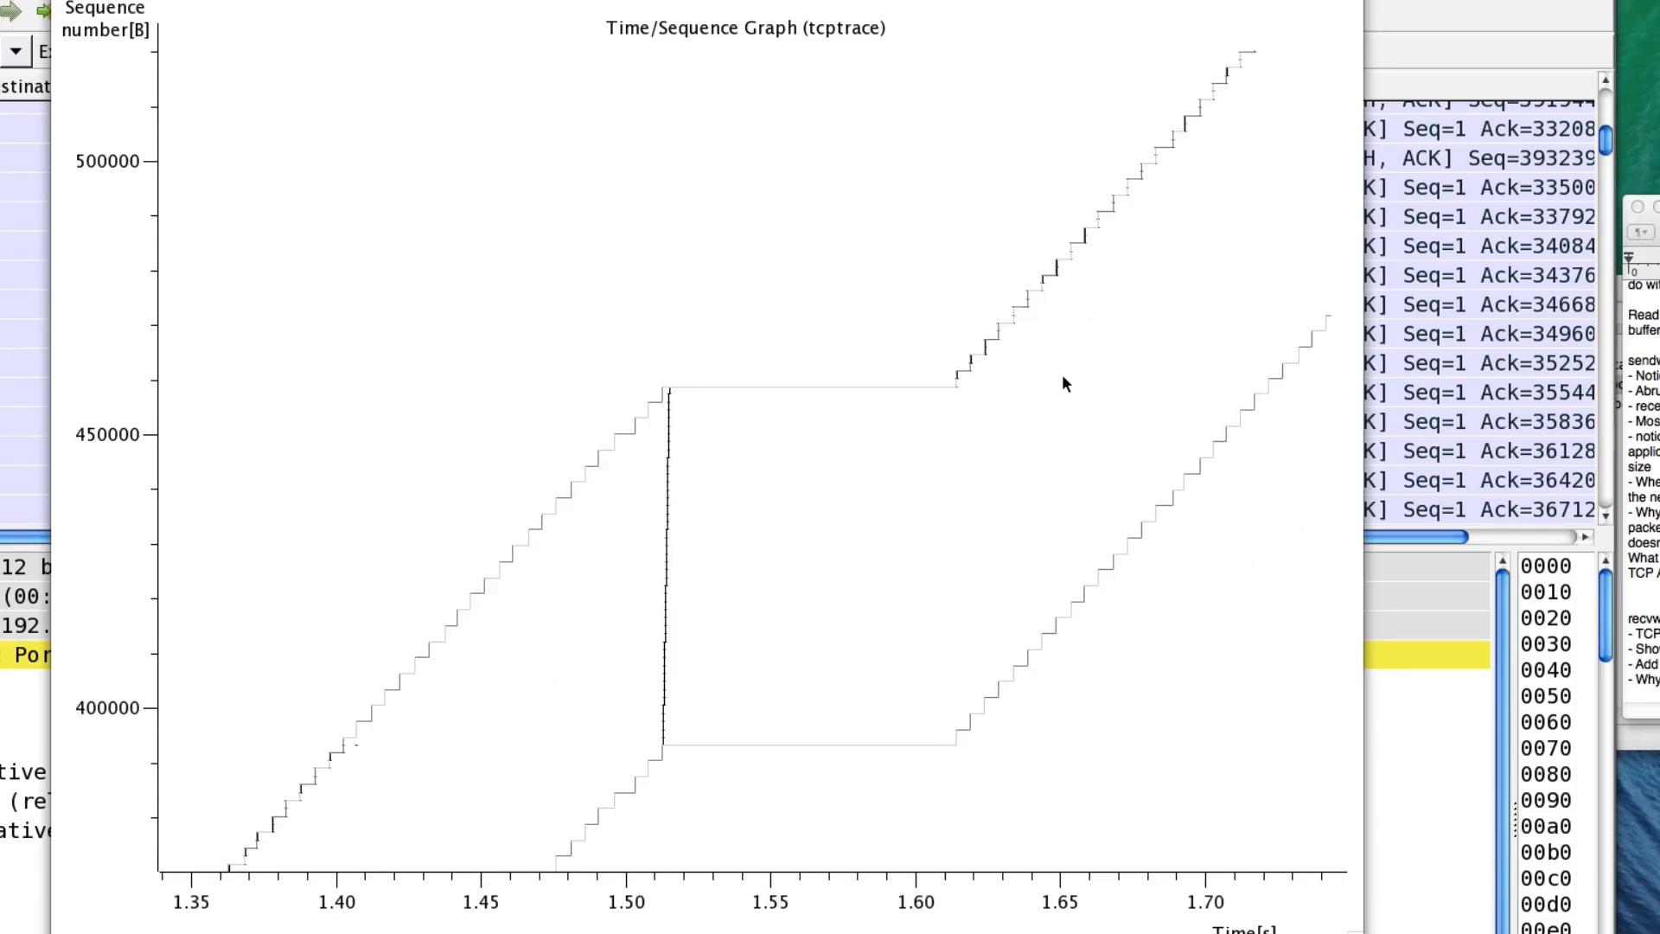
{"action": "left_click_drag", "start_coordinate": [1056, 386], "coordinate": [865, 449]}
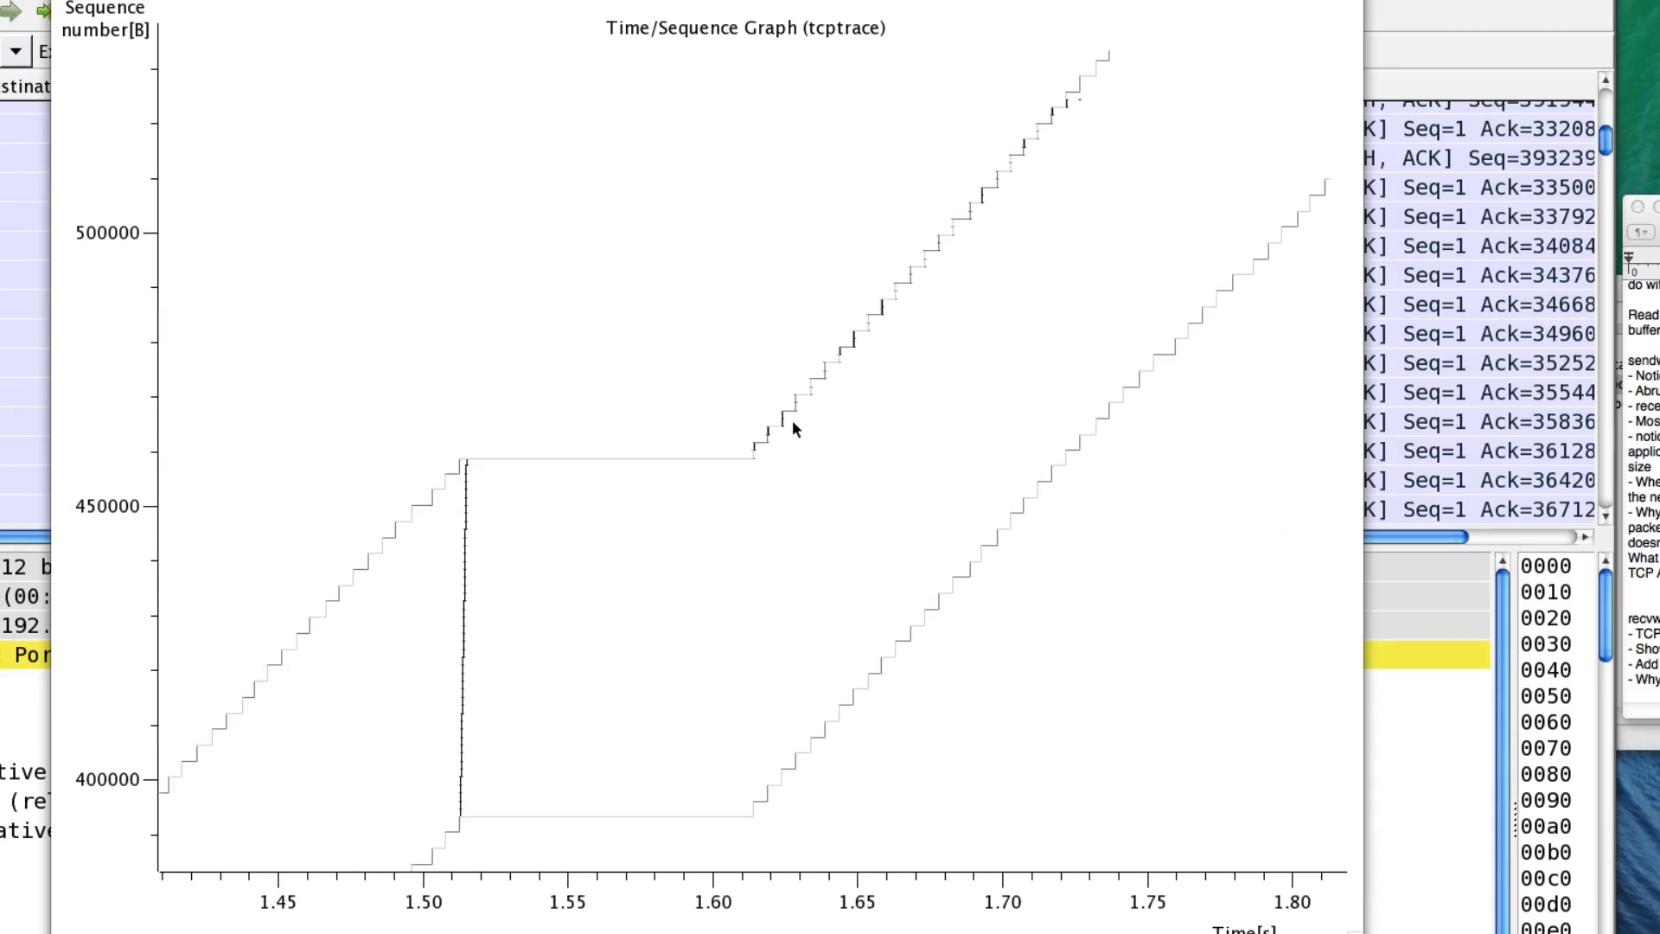
{"action": "left_click_drag", "start_coordinate": [1029, 292], "coordinate": [817, 434]}
- Zoom out to review the repeating burst pattern over the whole graph, and return to the packet list
{"action": "scroll", "coordinate": [816, 435], "scroll_direction": "down", "scroll_amount": 4}
{"action": "scroll", "coordinate": [816, 434], "scroll_direction": "down", "scroll_amount": 6}
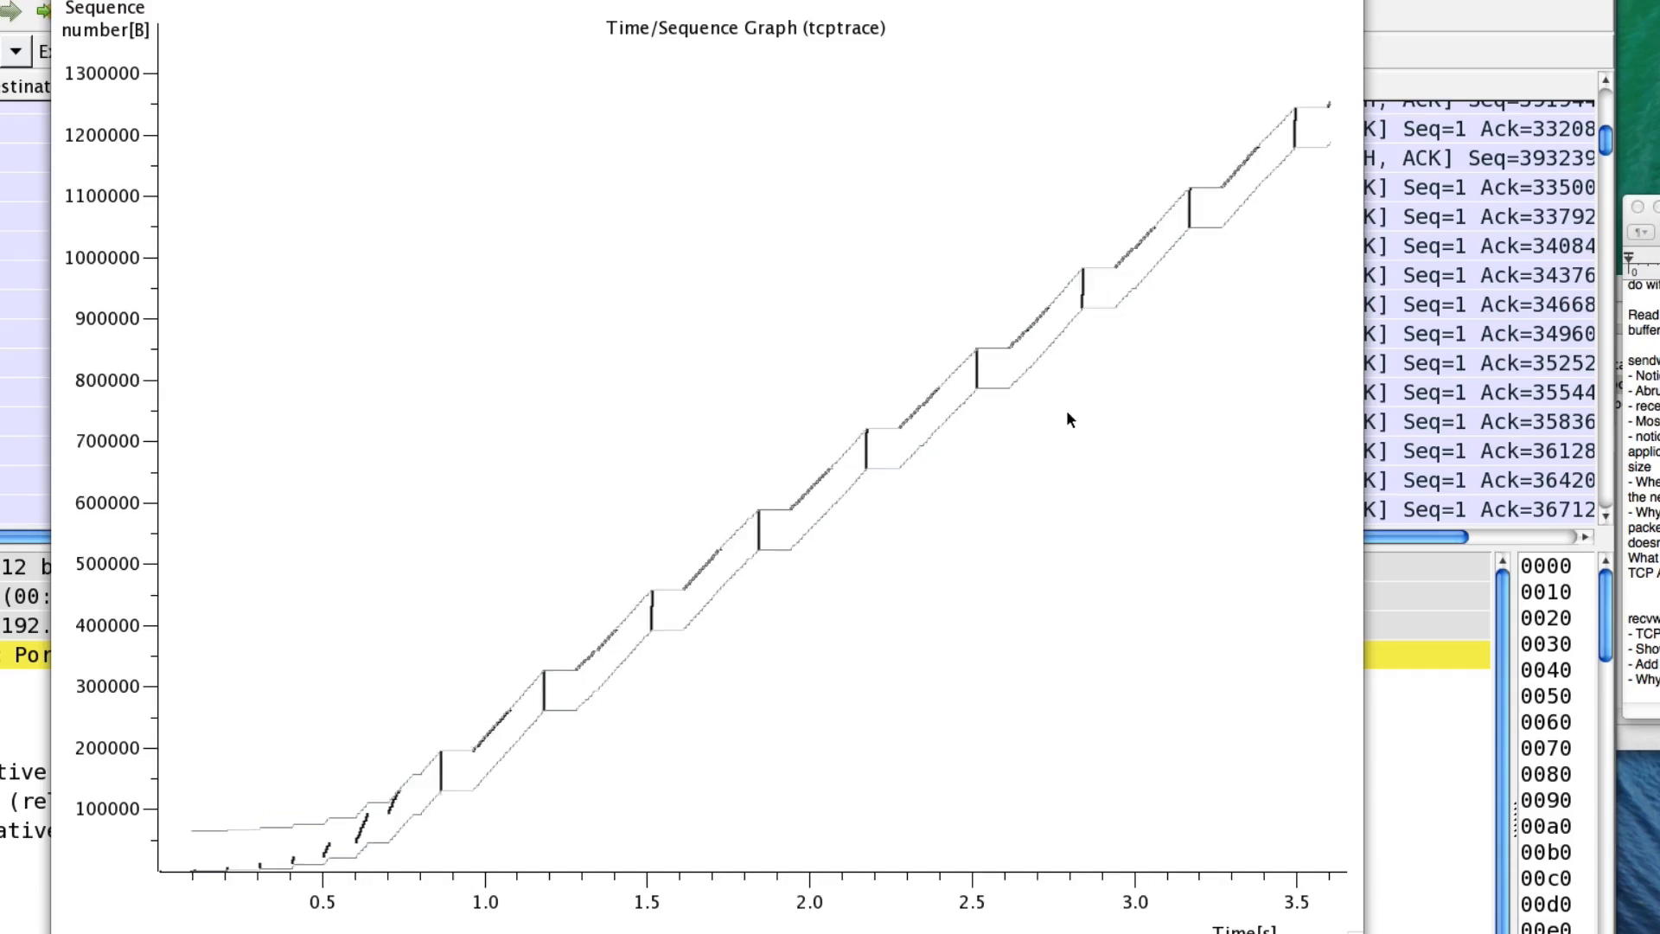
{"action": "scroll", "coordinate": [1120, 423], "scroll_direction": "down", "scroll_amount": 8}
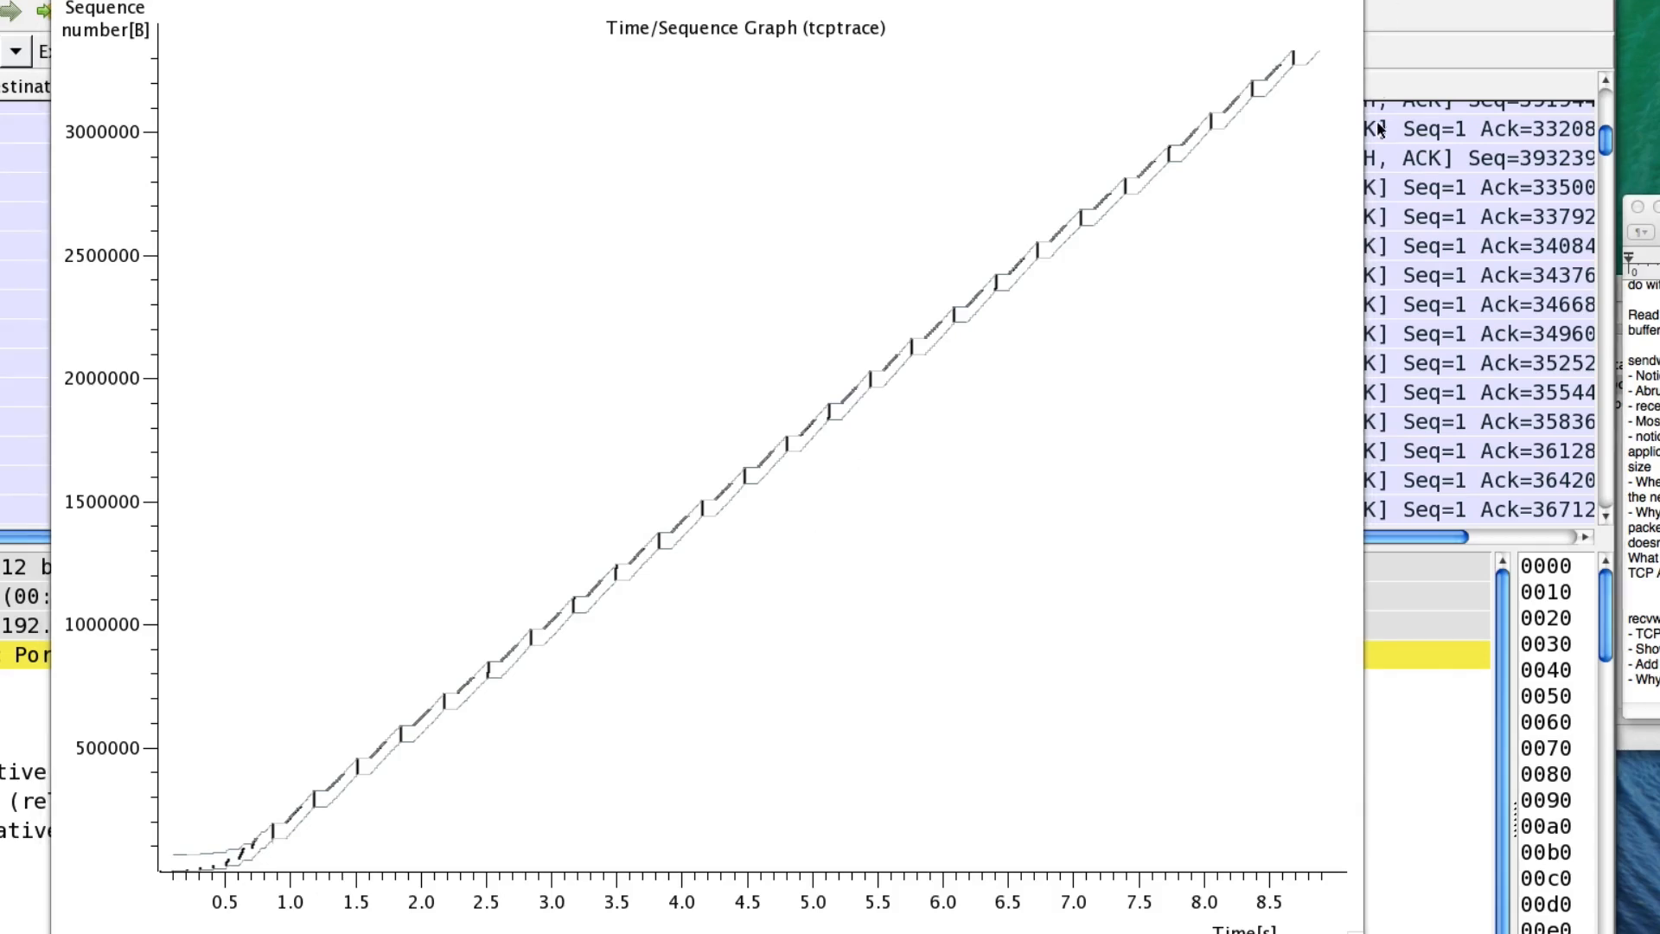
{"action": "left_click_drag", "start_coordinate": [1021, 3], "coordinate": [926, 926]}
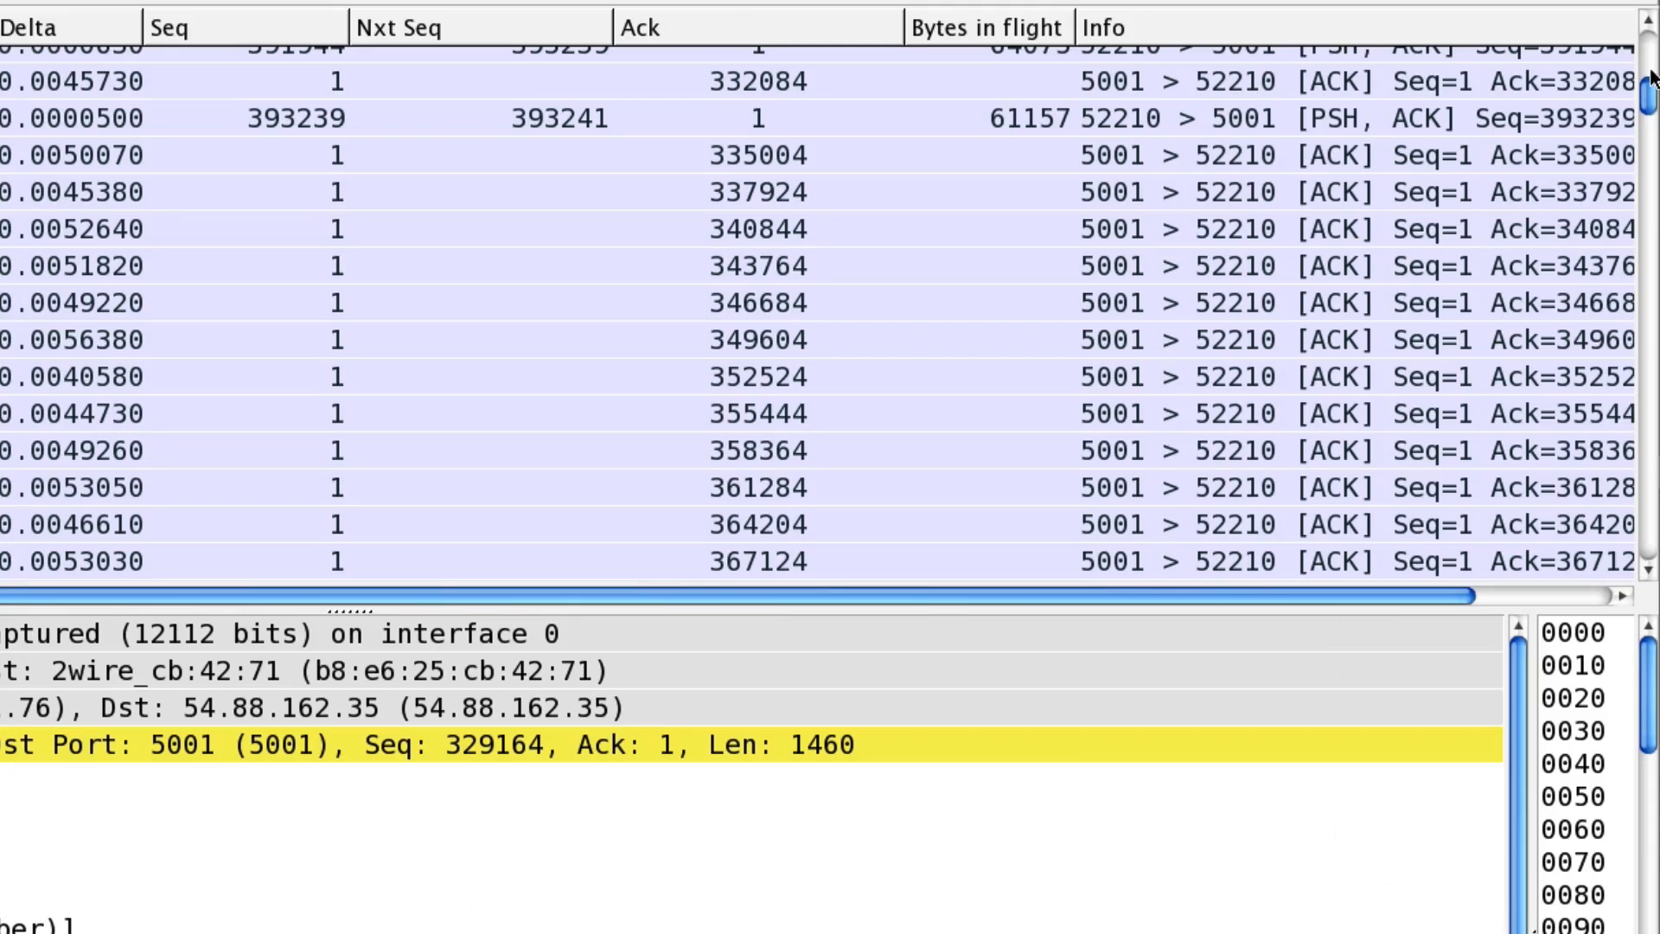
- Return to the start of the capture and examine the window size and window scale options in the SYN and SYN, ACK packets
{"action": "left_click_drag", "start_coordinate": [1648, 97], "coordinate": [1649, 36]}
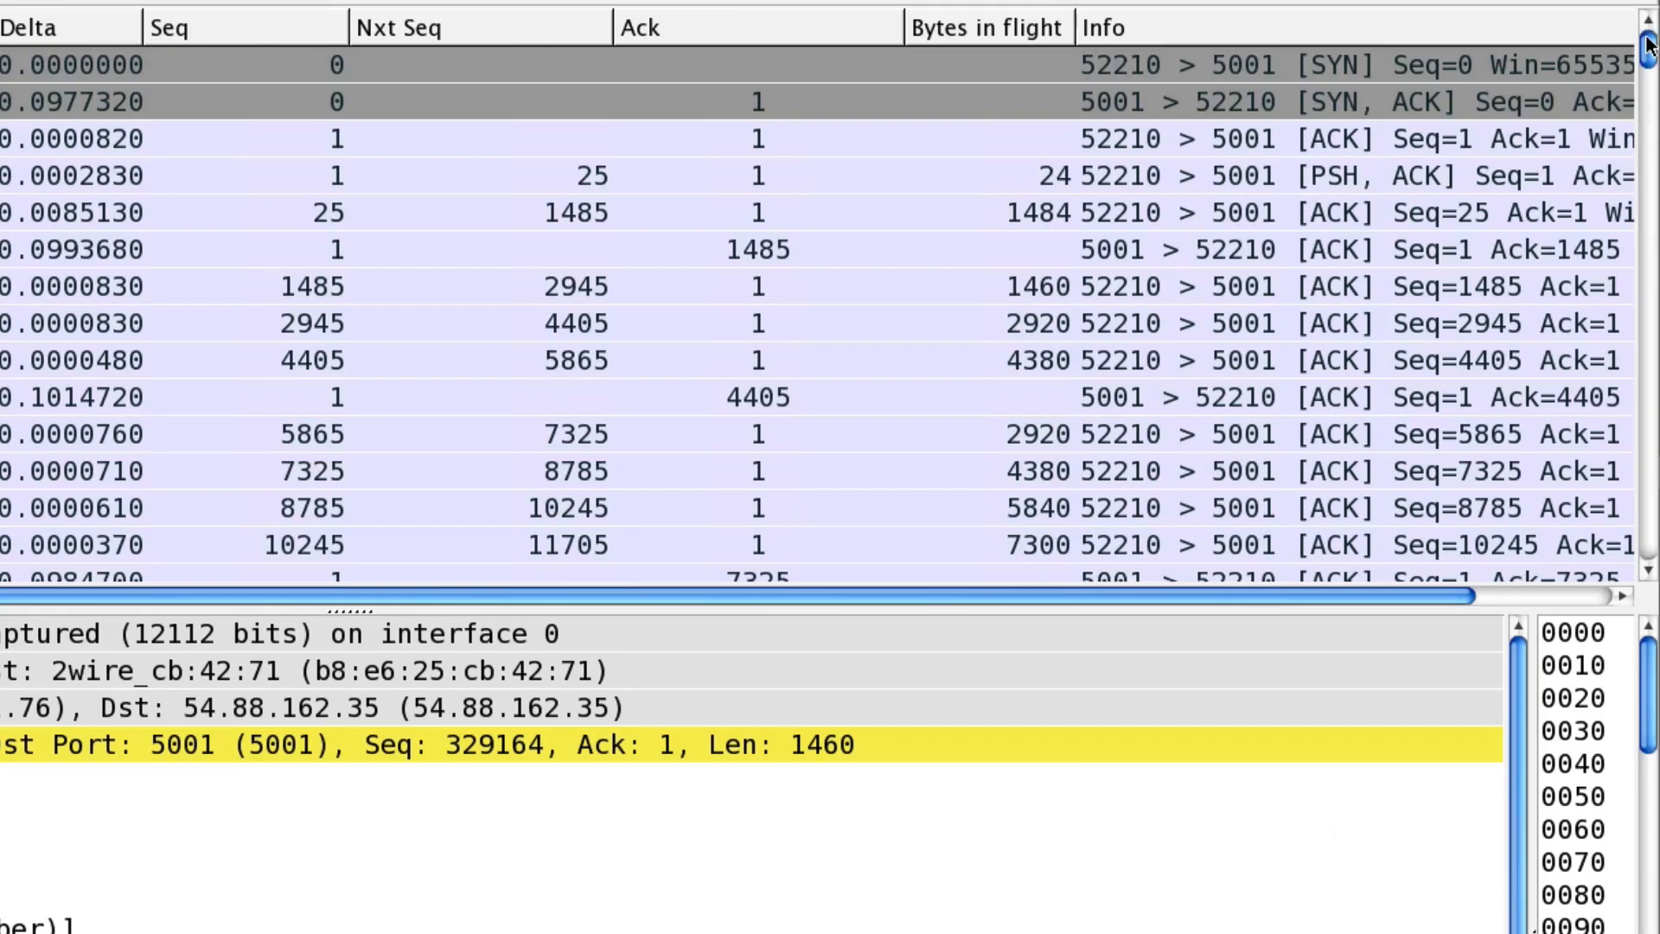
{"action": "left_click", "coordinate": [1359, 69]}
{"action": "left_click", "coordinate": [1356, 104]}
{"action": "left_click", "coordinate": [1353, 66]}
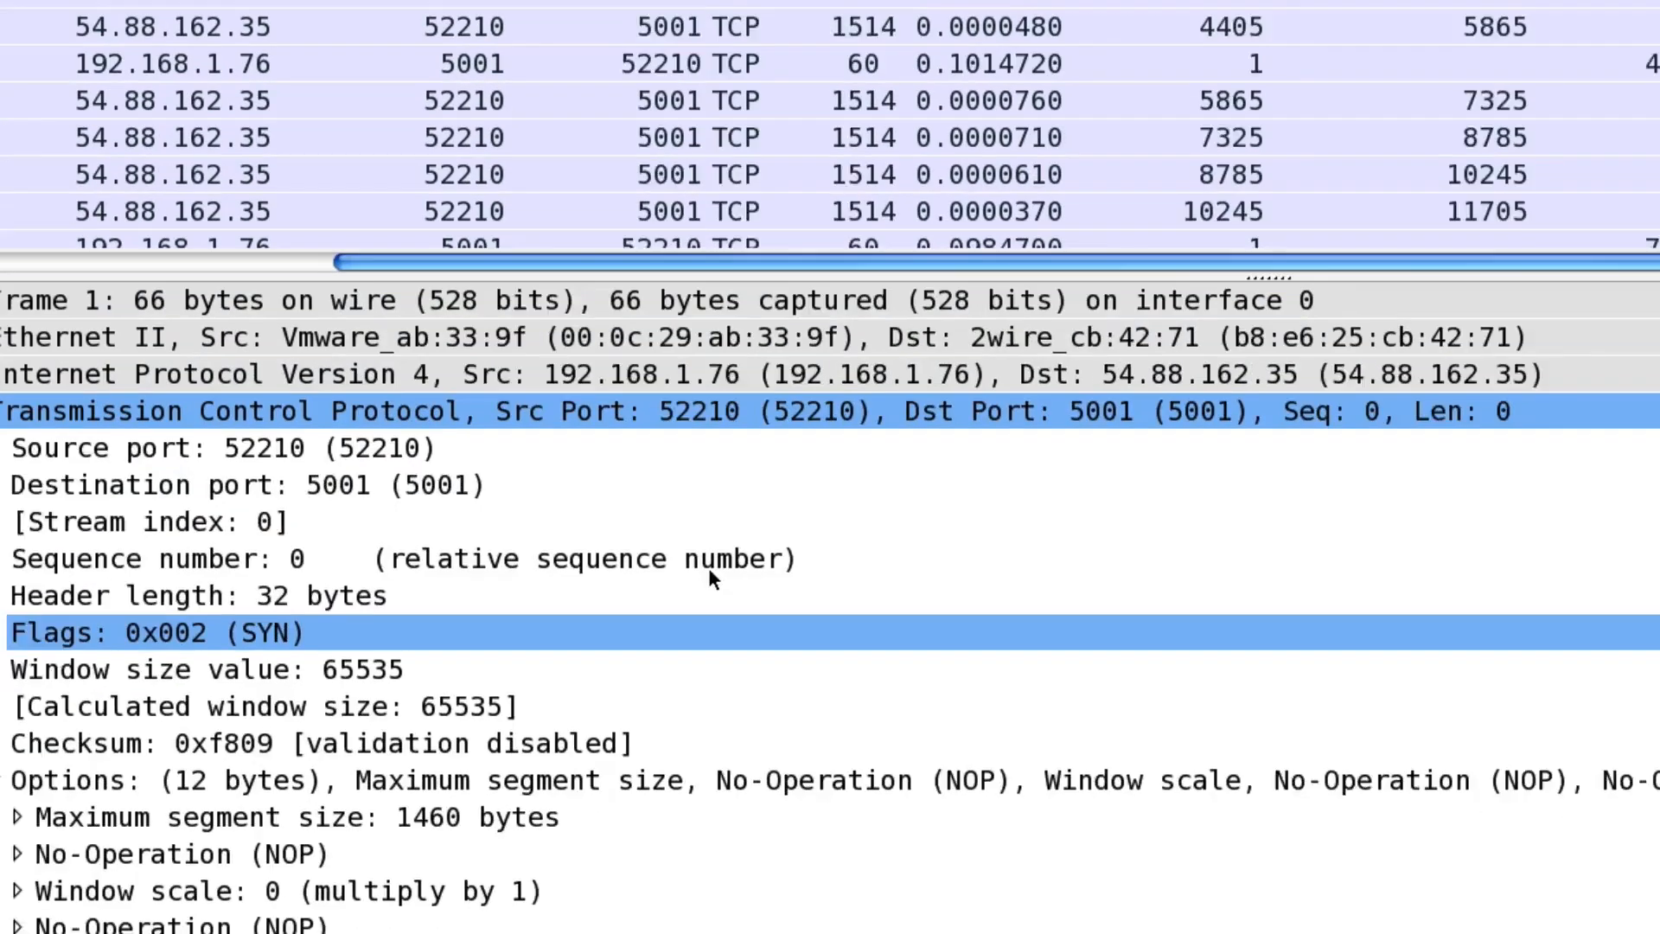
{"action": "scroll", "coordinate": [727, 562], "scroll_direction": "down", "scroll_amount": 1}
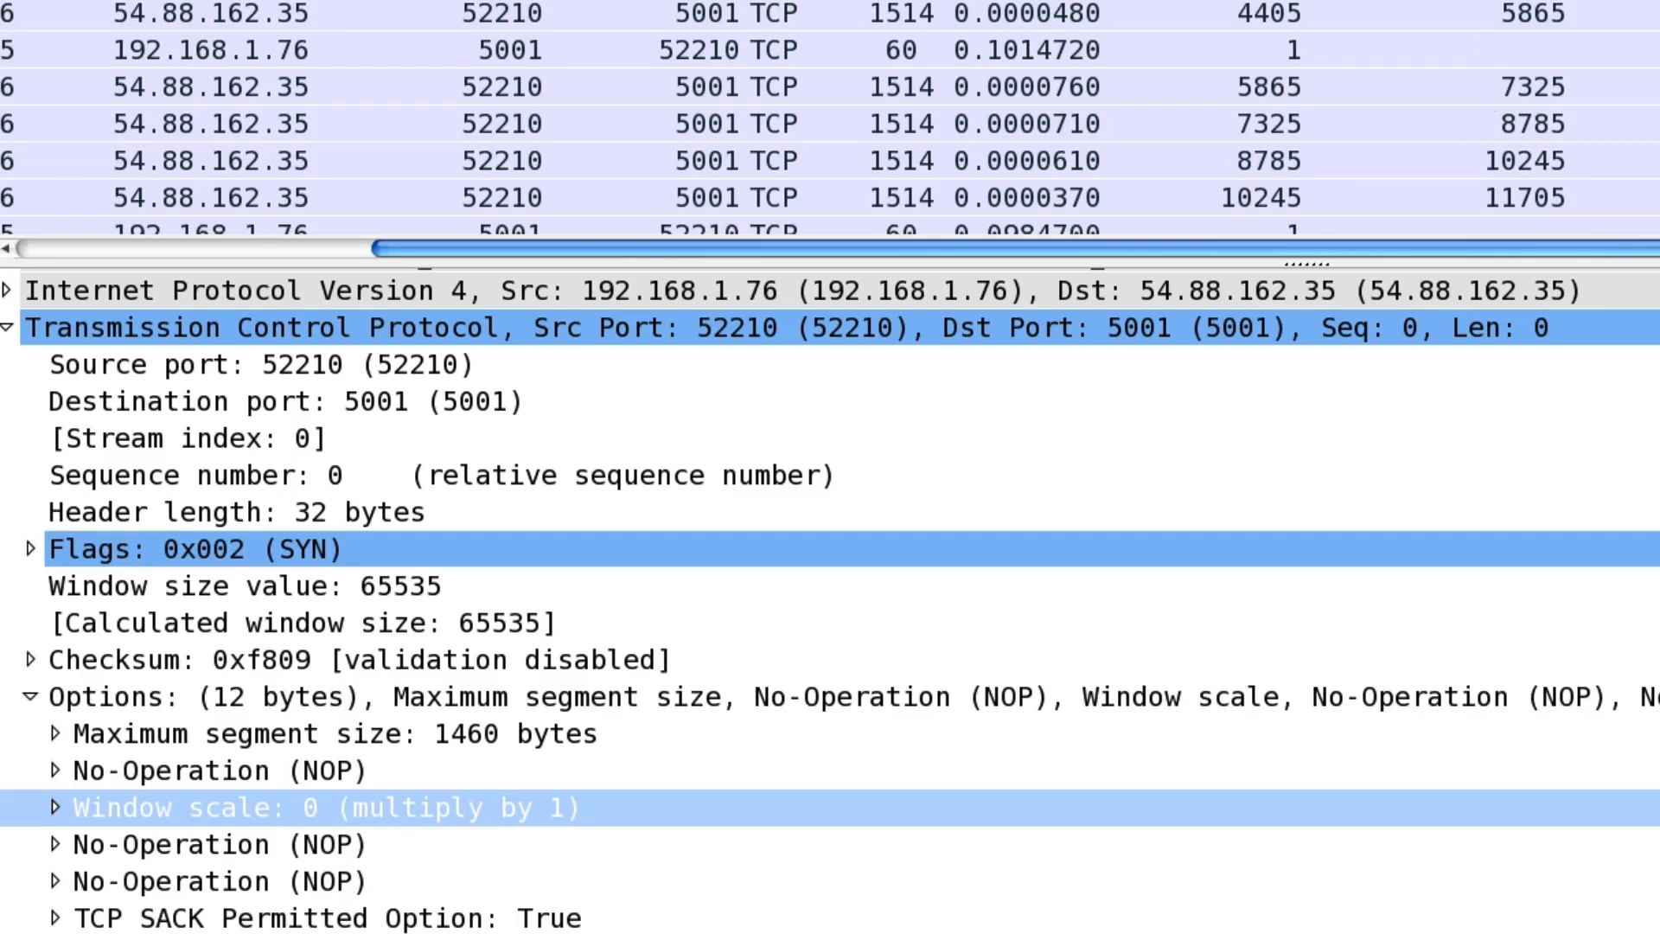
{"action": "key", "text": "Down"}
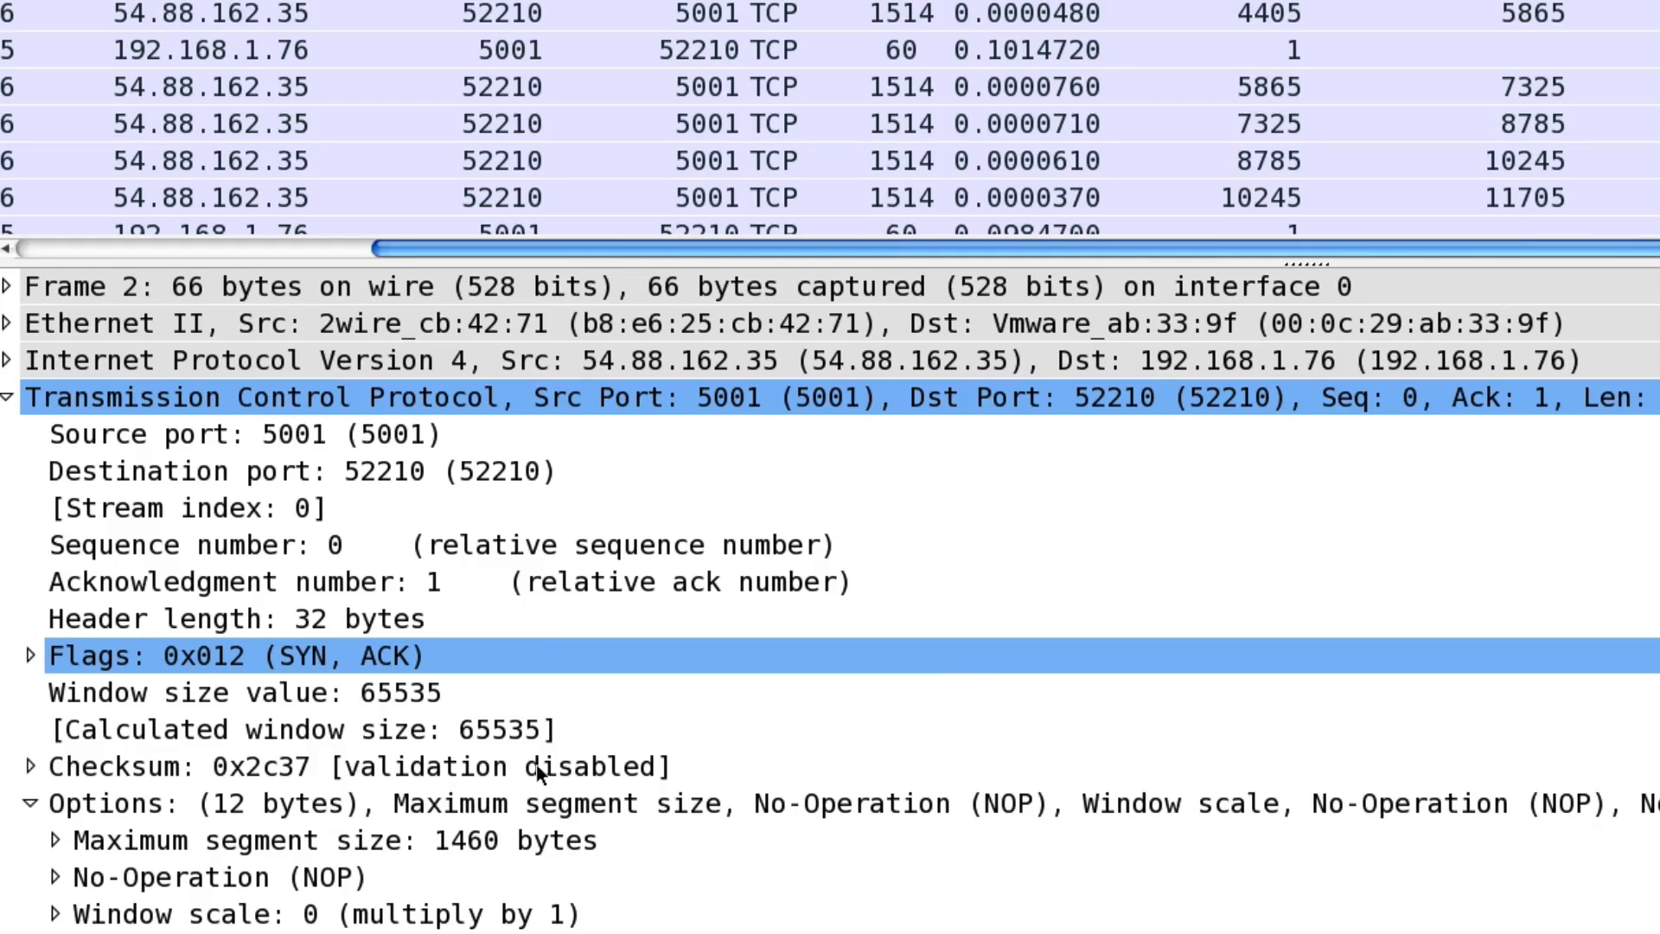
{"action": "scroll", "coordinate": [536, 764], "scroll_direction": "down", "scroll_amount": 2}
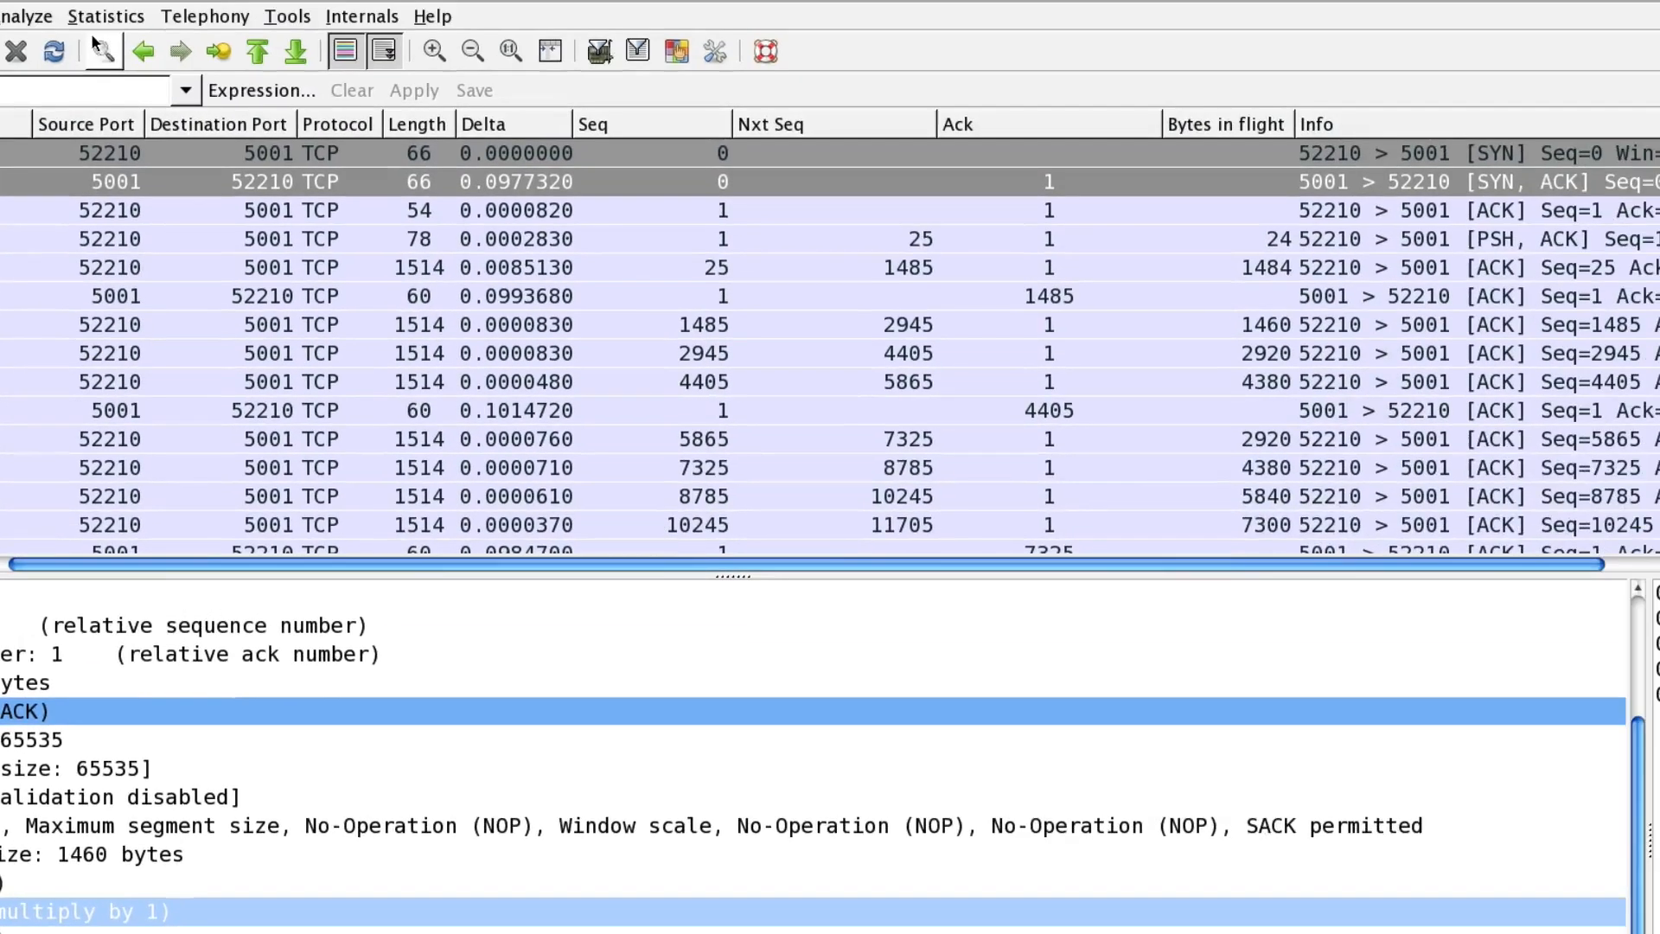
- Open an IO Graph for the recvwin-bound capture and enlarge its window
{"action": "left_click", "coordinate": [82, 17]}
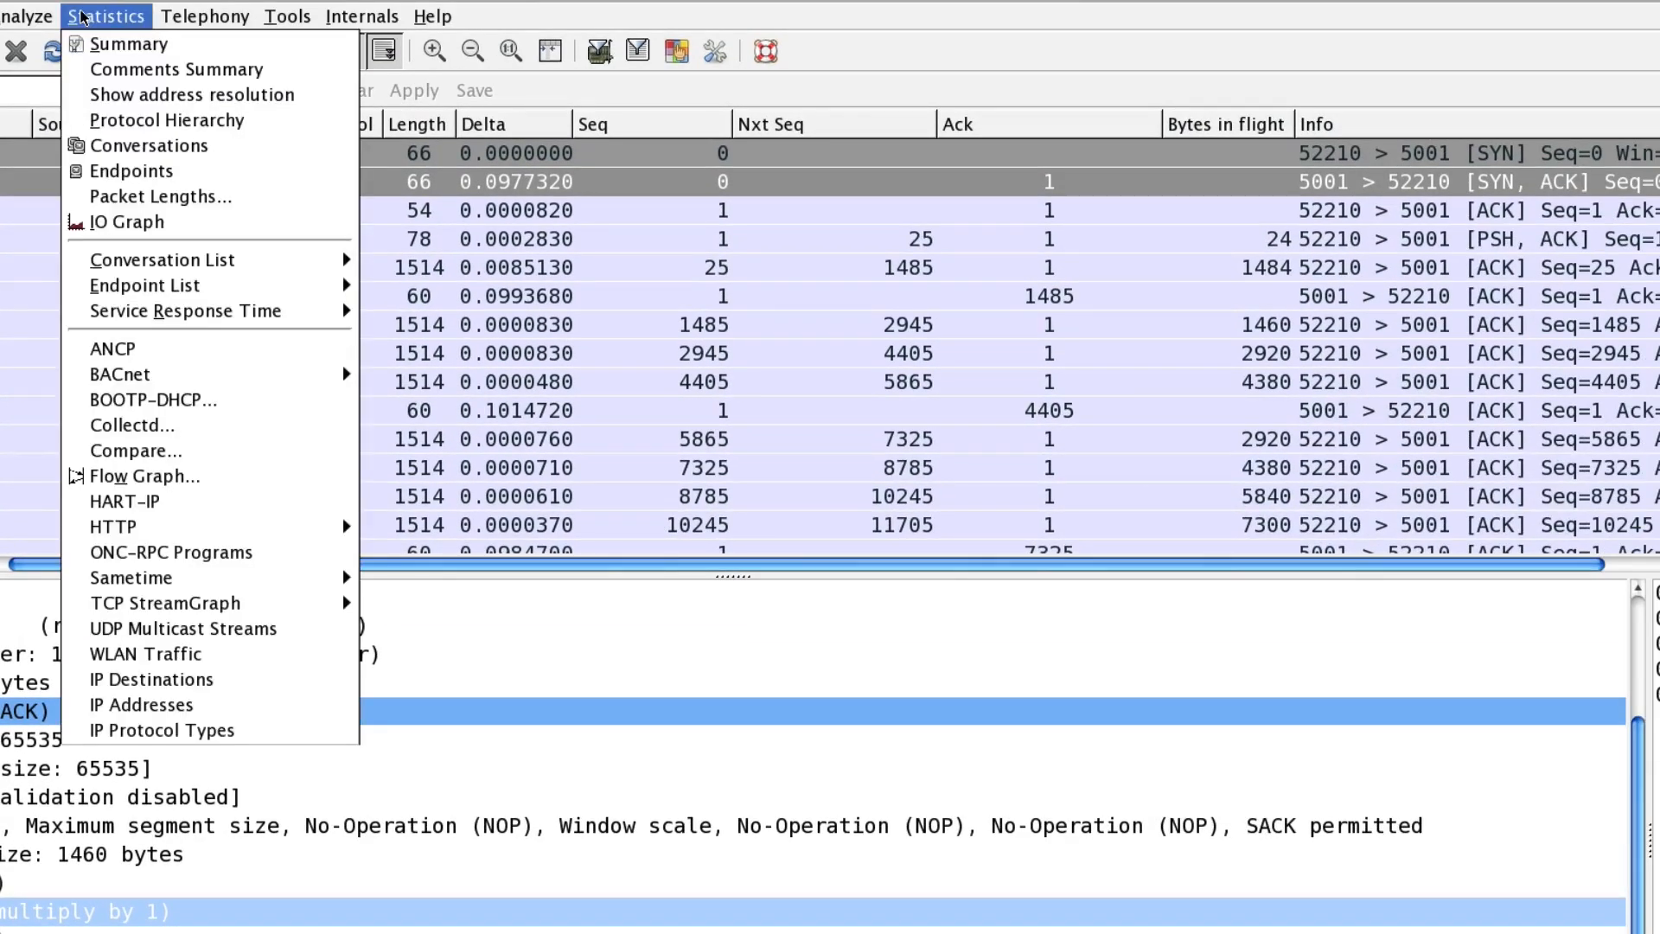
{"action": "left_click", "coordinate": [152, 222]}
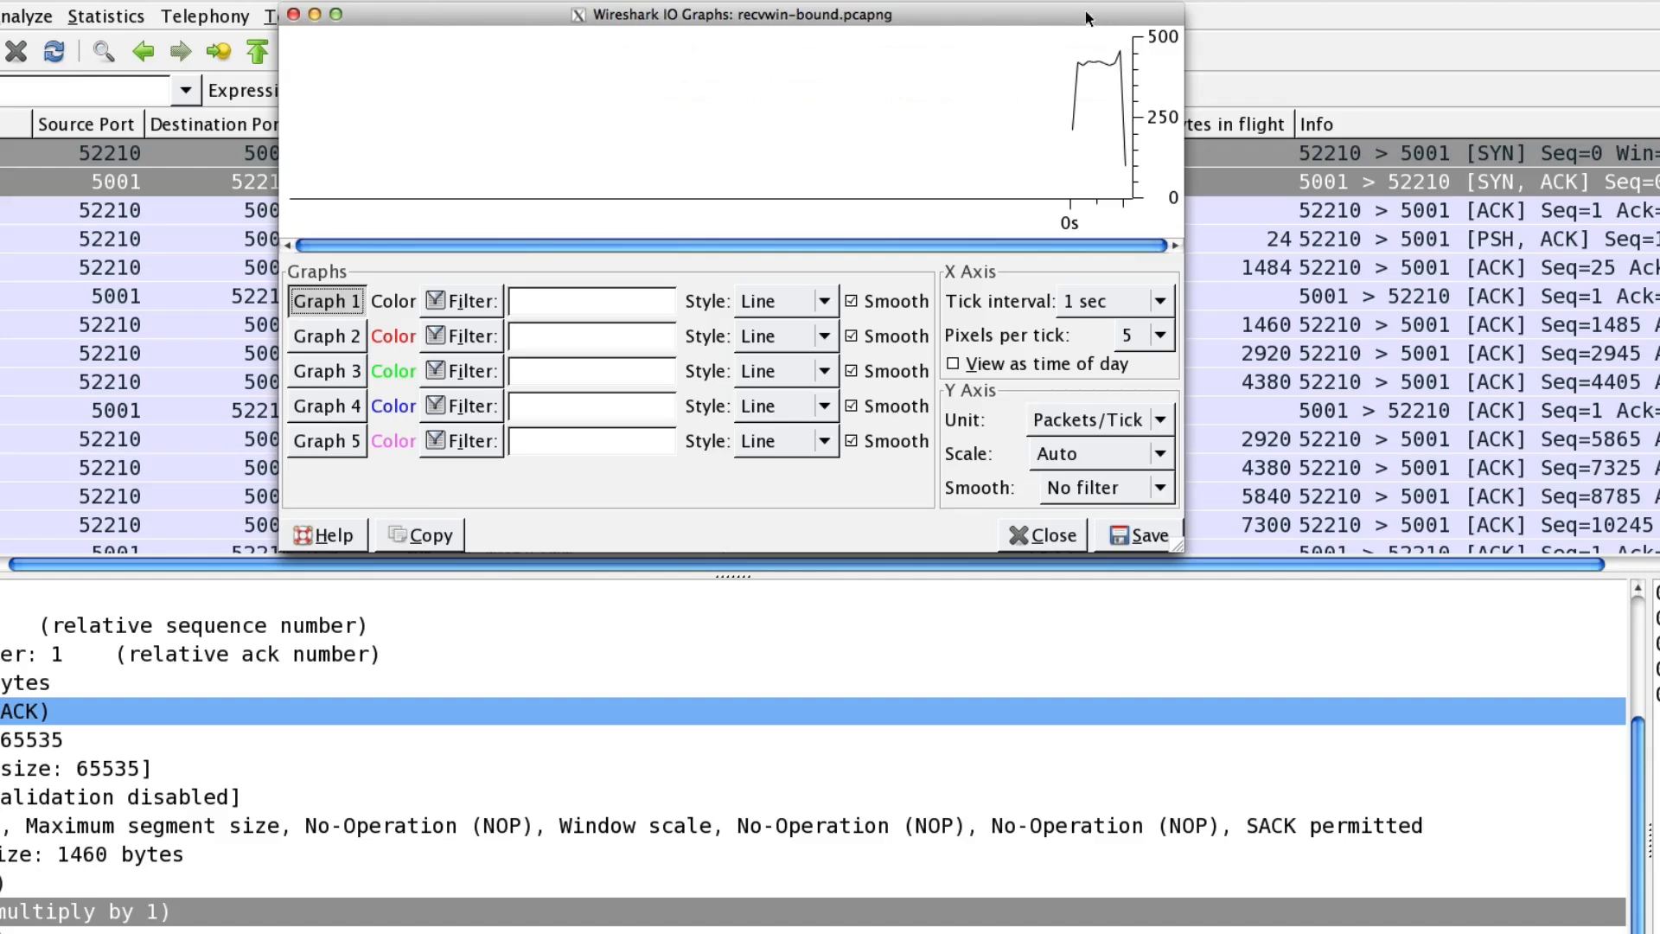
{"action": "left_click_drag", "start_coordinate": [1086, 16], "coordinate": [1022, 62]}
{"action": "left_click_drag", "start_coordinate": [1114, 588], "coordinate": [1571, 789]}
{"action": "left_click_drag", "start_coordinate": [1332, 70], "coordinate": [1201, 40]}
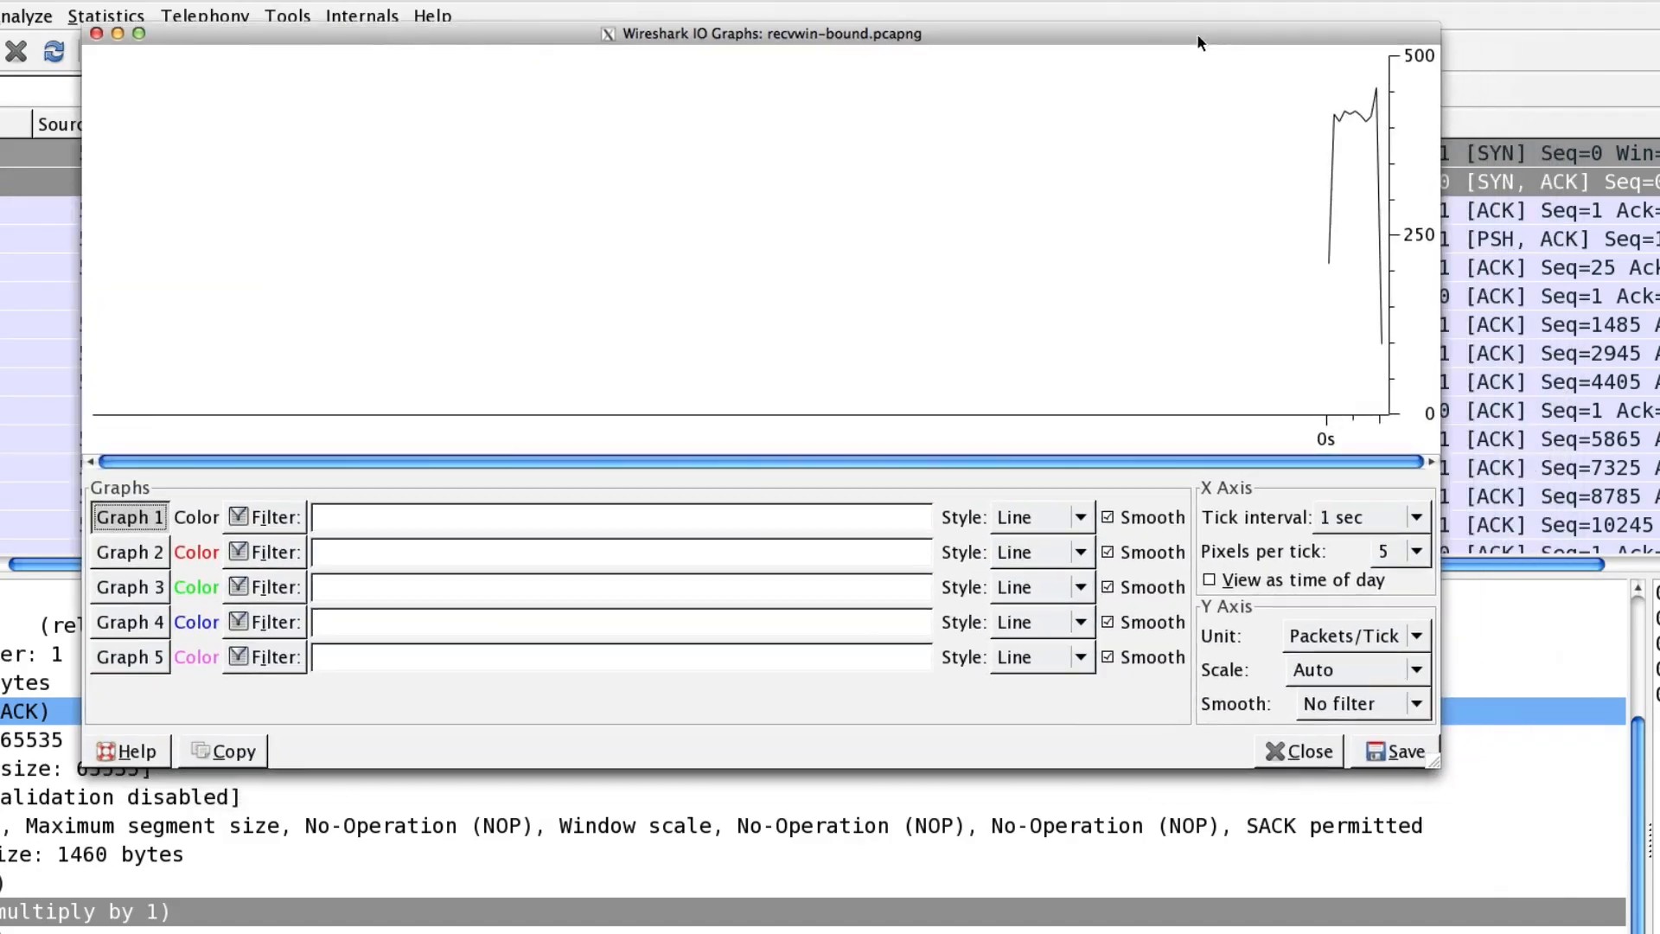
- Set the IO Graph's Y axis unit to Advanced
{"action": "left_click", "coordinate": [1342, 628]}
{"action": "left_click", "coordinate": [1341, 621]}
{"action": "left_click", "coordinate": [1345, 622]}
{"action": "left_click", "coordinate": [1349, 724]}
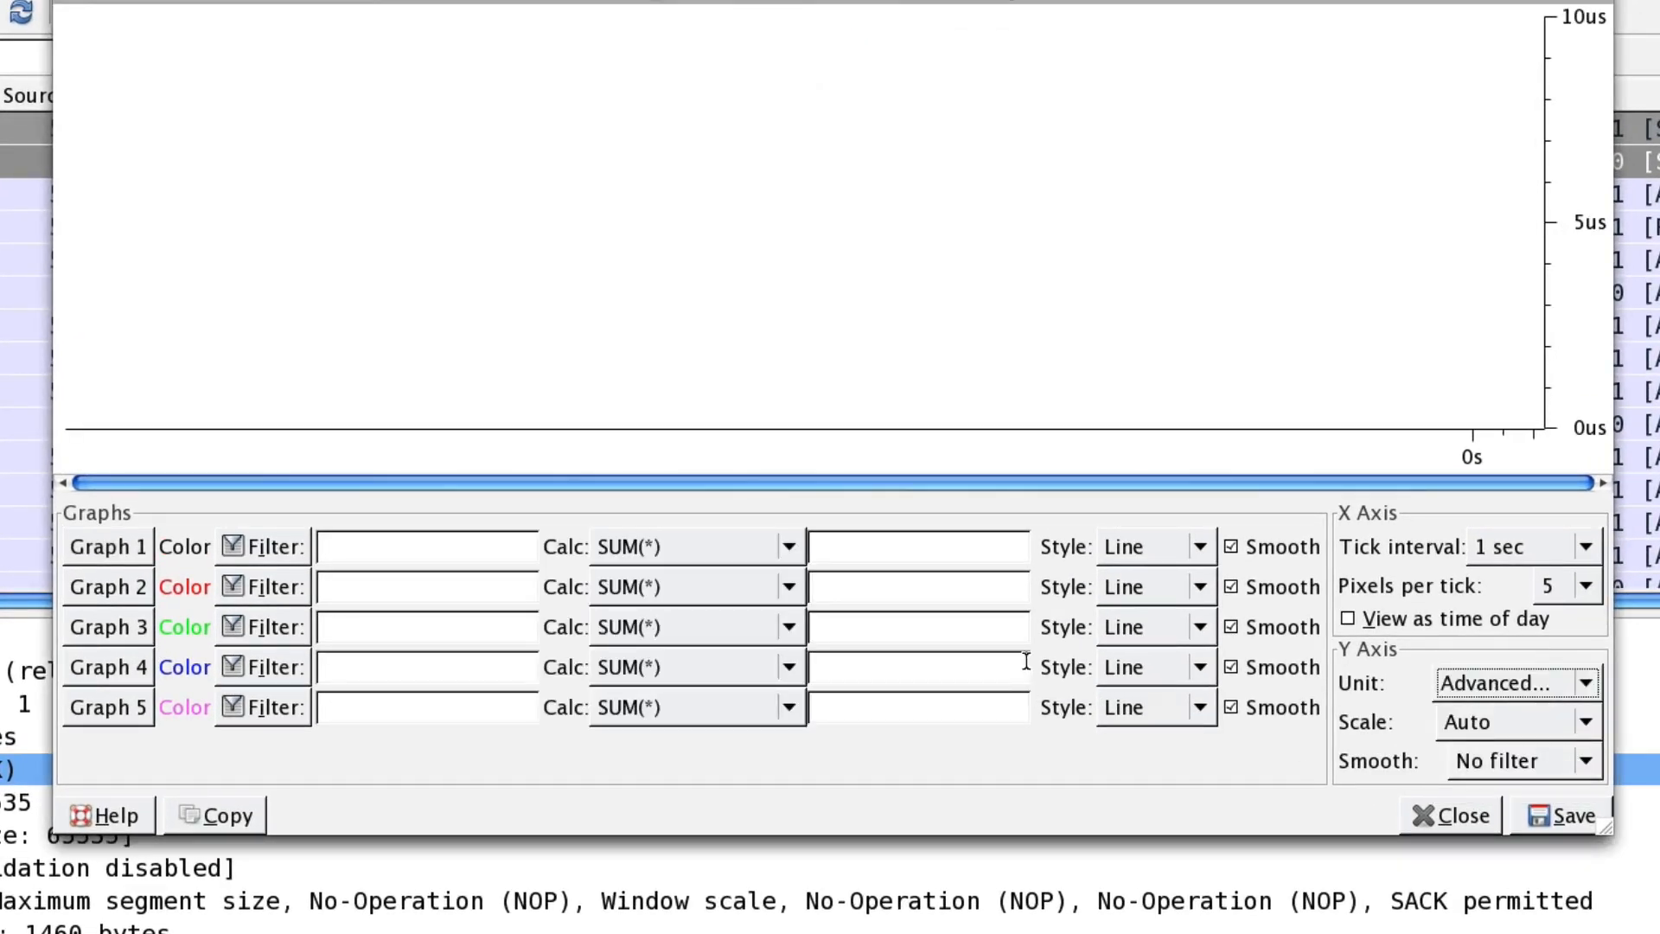
- Set Graph 1 to calculate MAX(*) of tcp.window_size
{"action": "left_click", "coordinate": [772, 545]}
{"action": "left_click", "coordinate": [757, 646]}
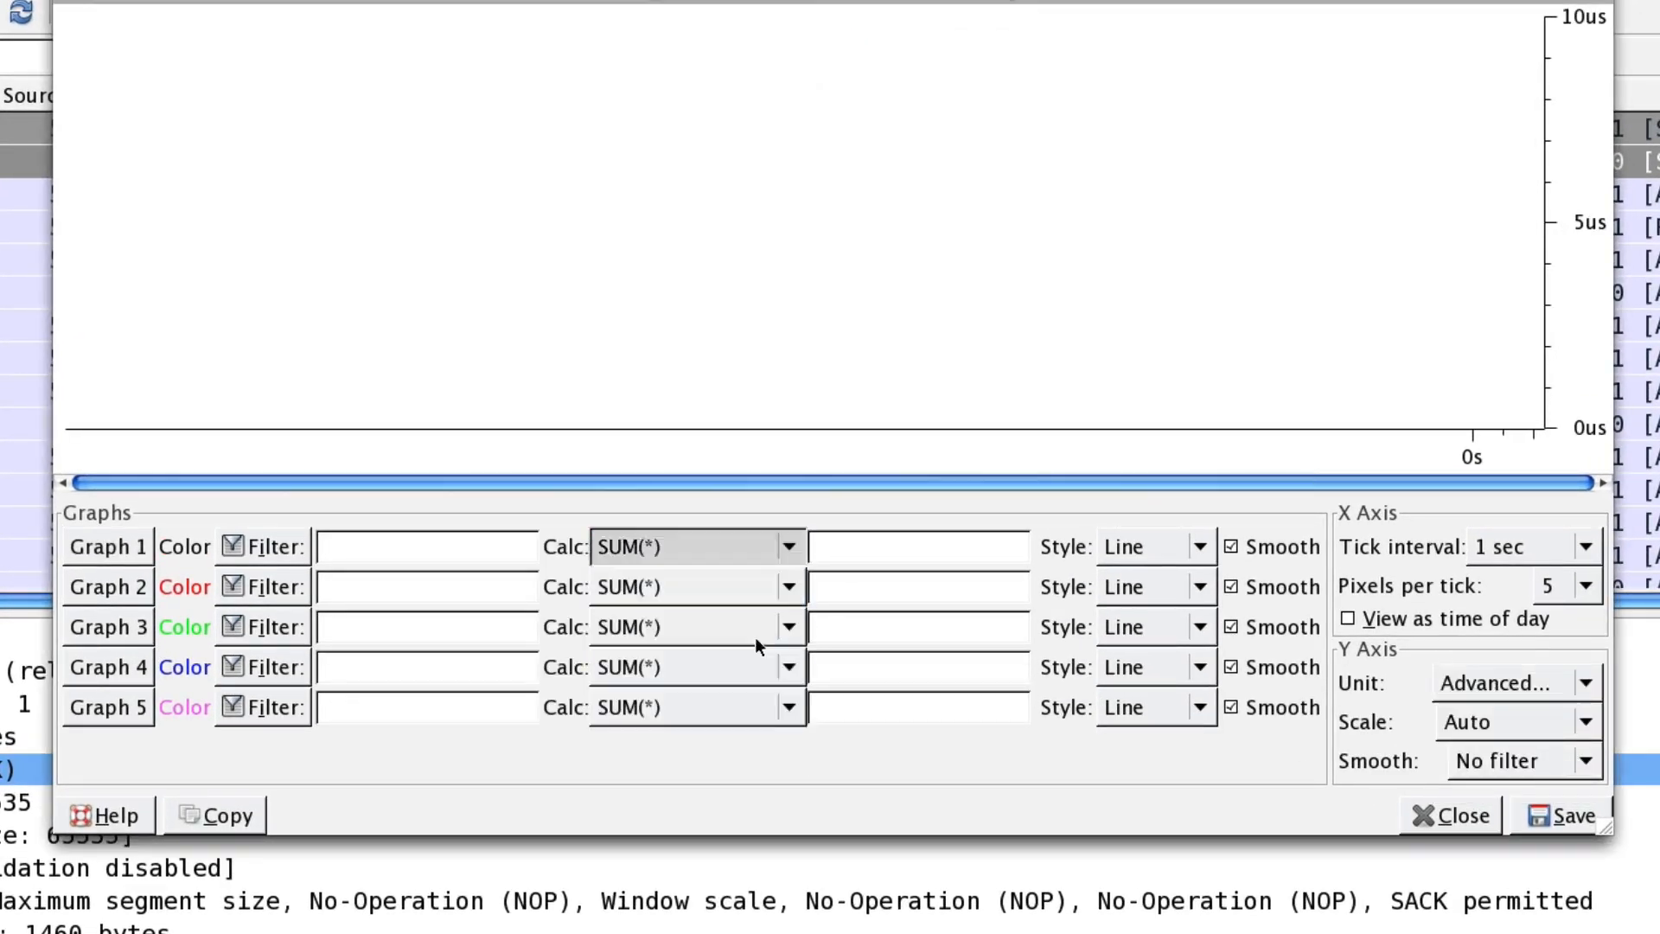
{"action": "left_click", "coordinate": [871, 552]}
{"action": "type", "text": "tcp.wind"}
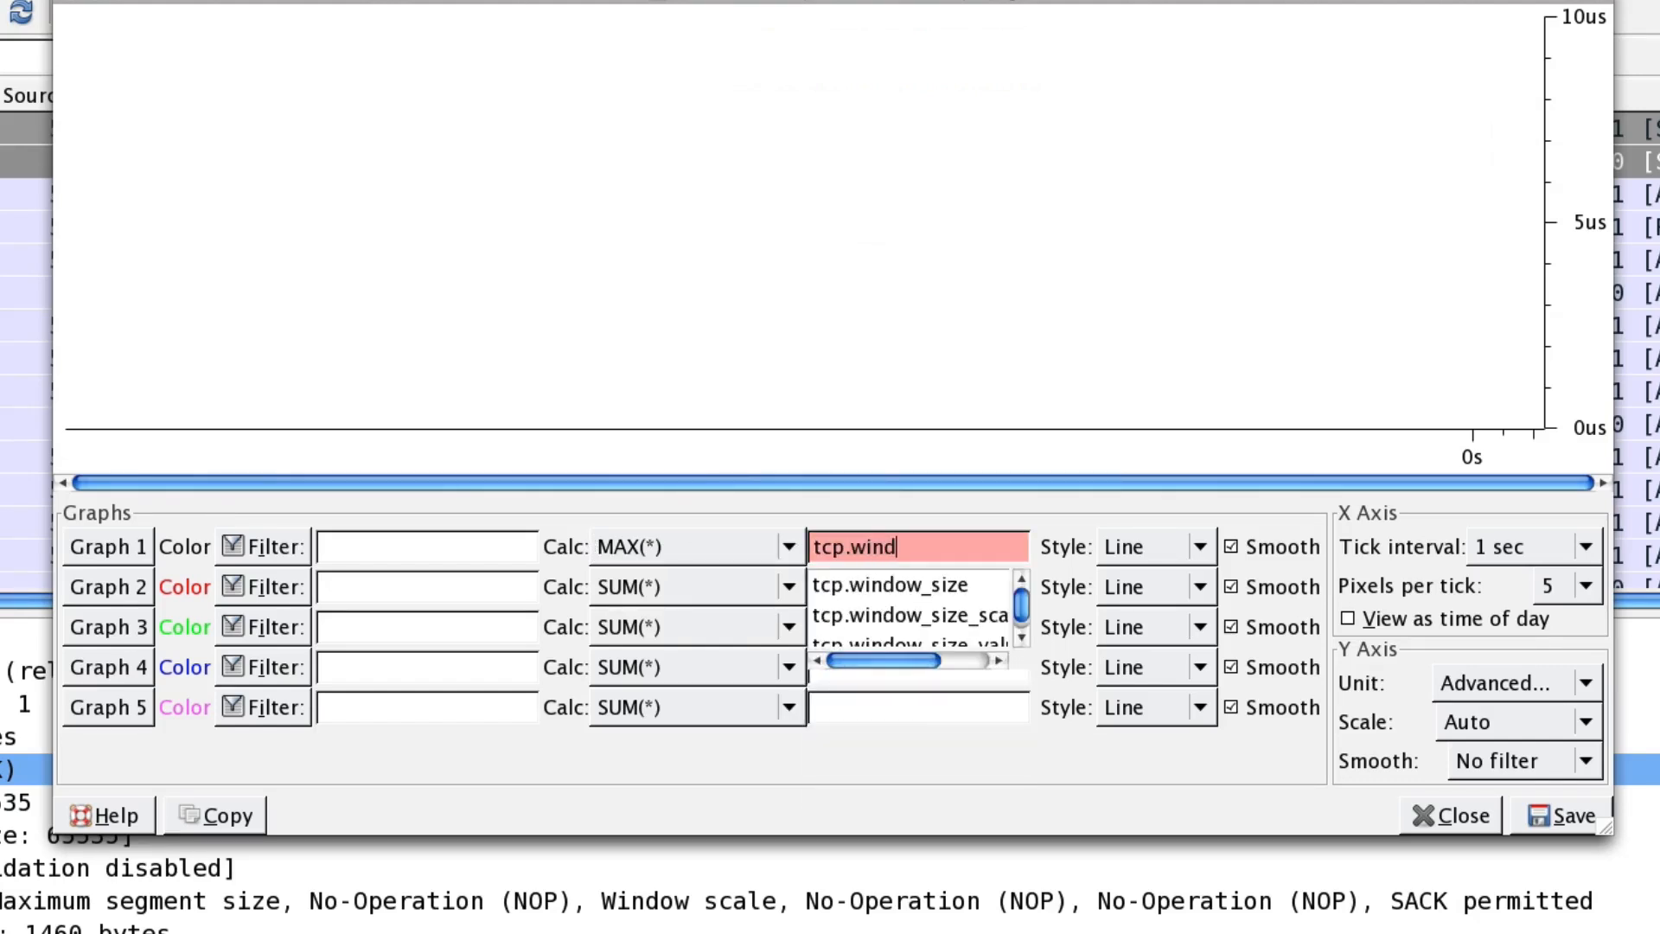
{"action": "left_click", "coordinate": [879, 579]}
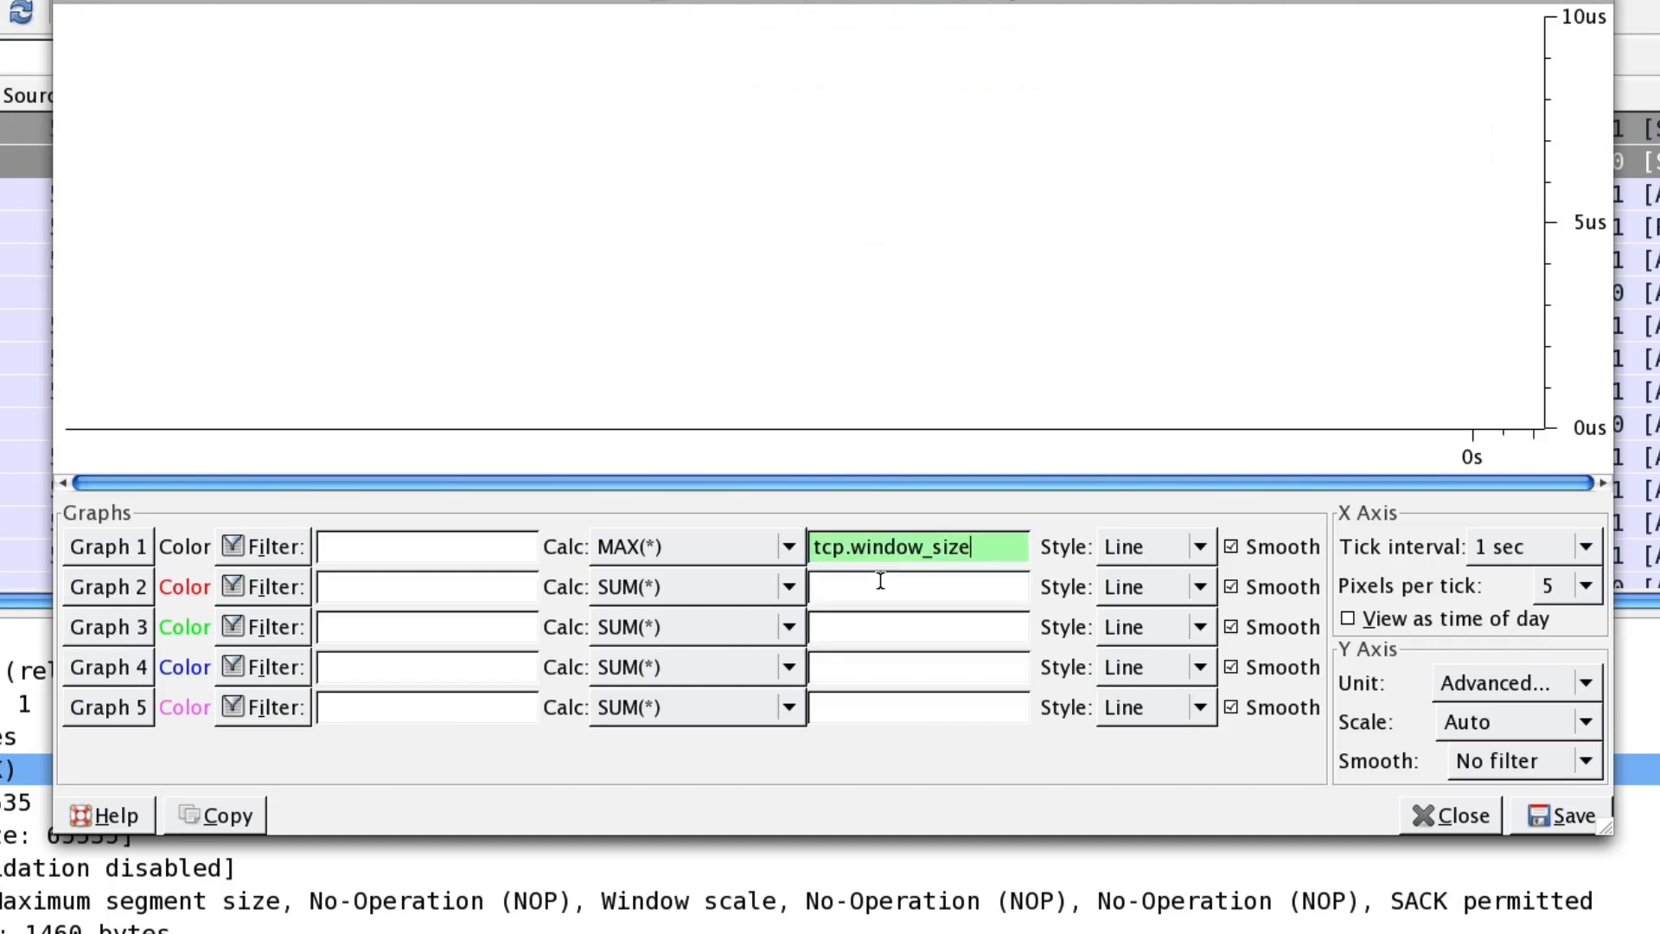
- Filter Graph 1 with tcp.srcport==5001 and redraw it
{"action": "left_click", "coordinate": [503, 548]}
{"action": "type", "text": "tcp."}
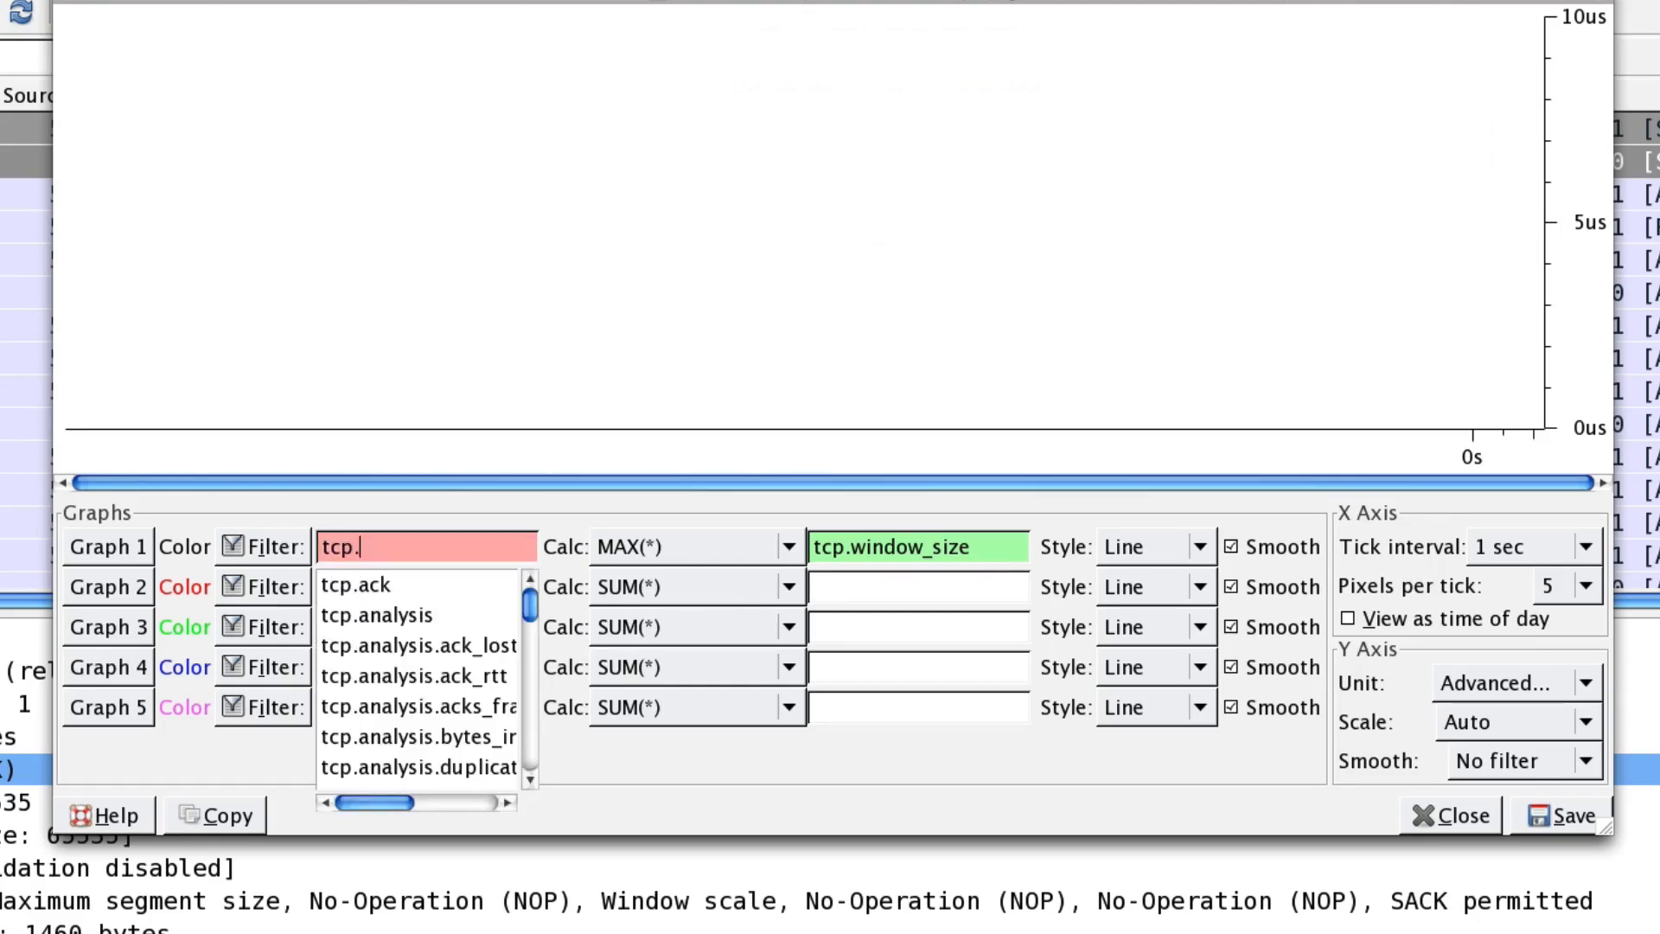
{"action": "type", "text": "srcport"}
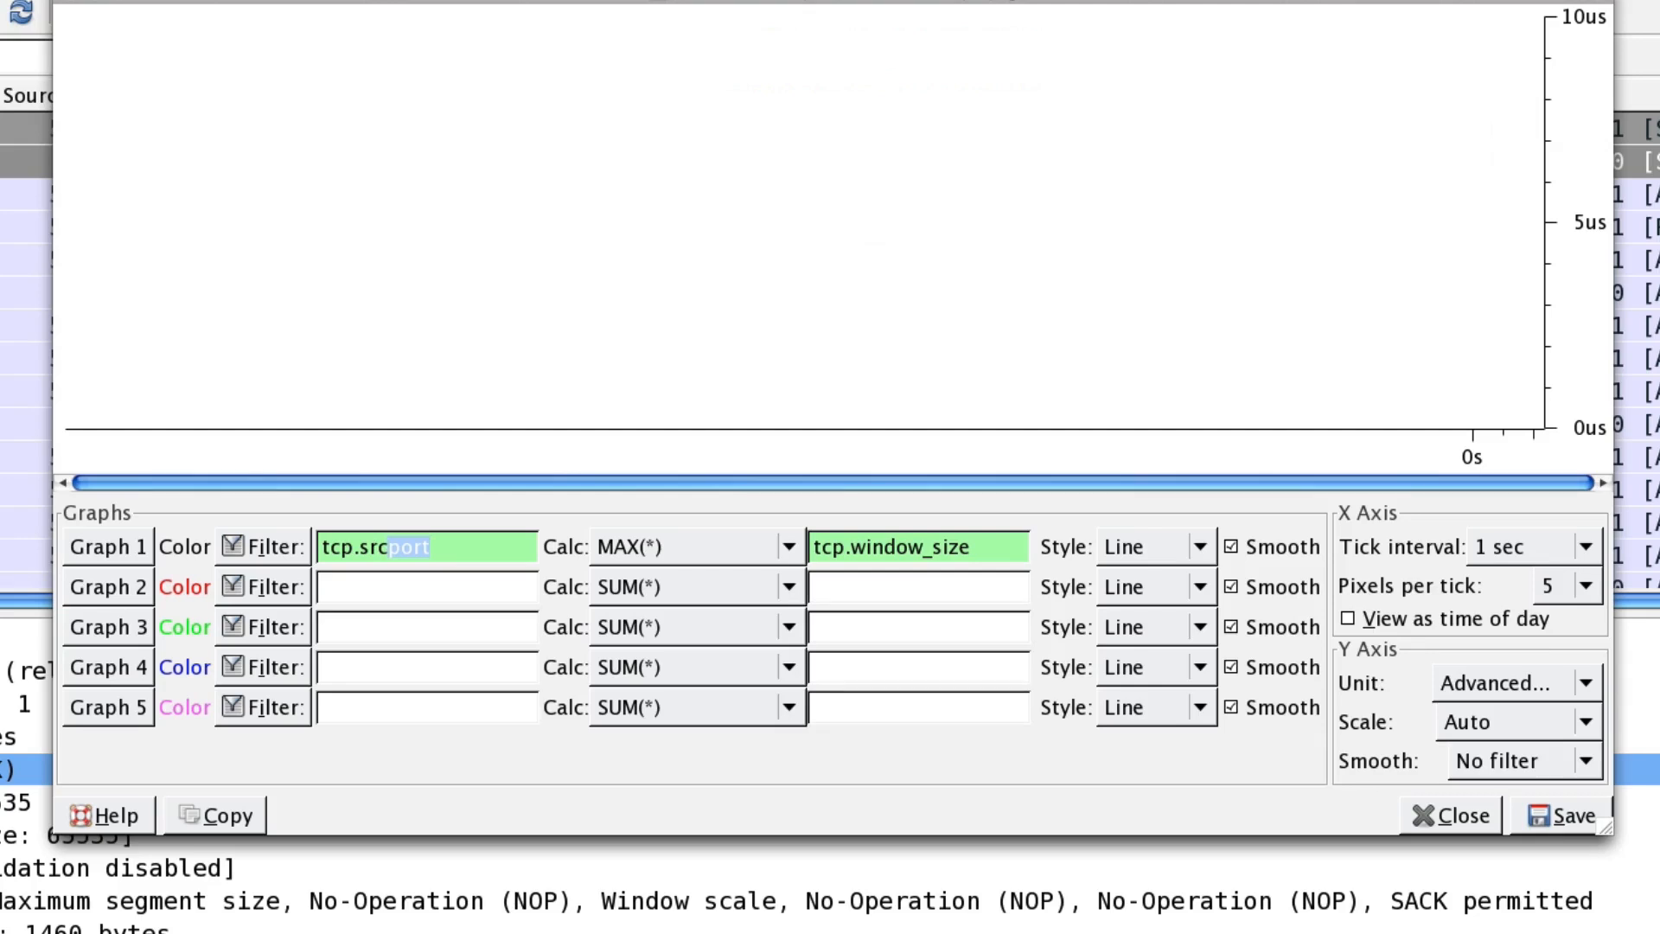
{"action": "key", "text": "Right"}
{"action": "type", "text": "==5001"}
{"action": "left_click", "coordinate": [140, 547]}
{"action": "left_click", "coordinate": [138, 547]}
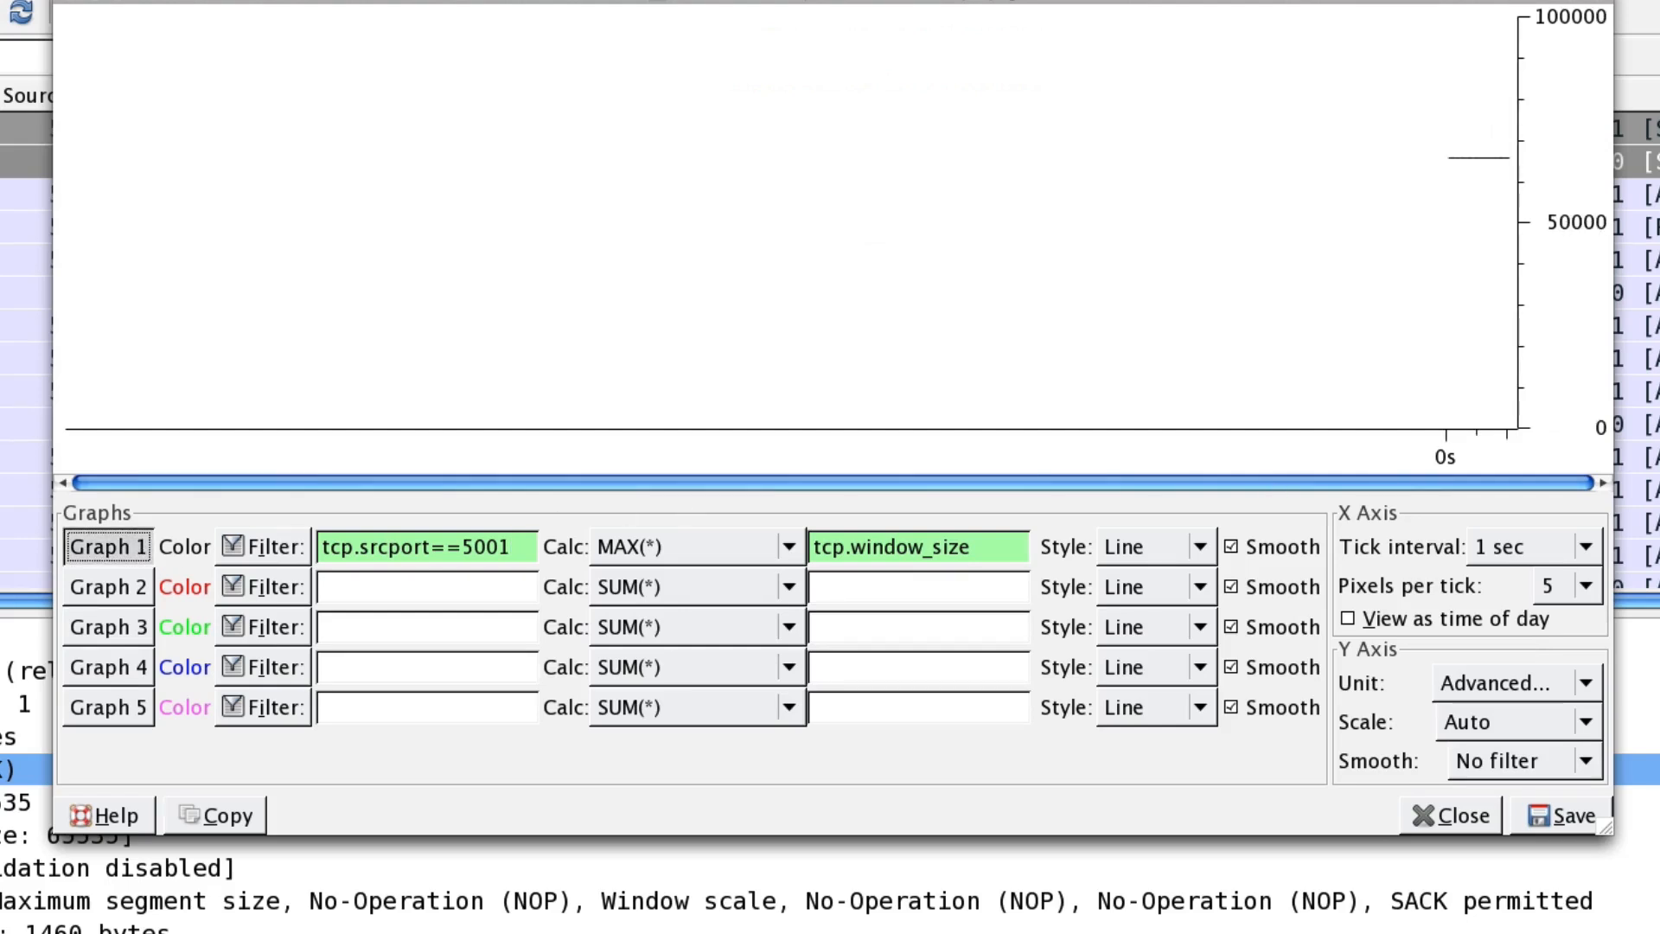
- Set the tick interval to 0.01 sec and view the graph from 0.00 s
{"action": "left_click", "coordinate": [1545, 540]}
{"action": "left_click", "coordinate": [1541, 489]}
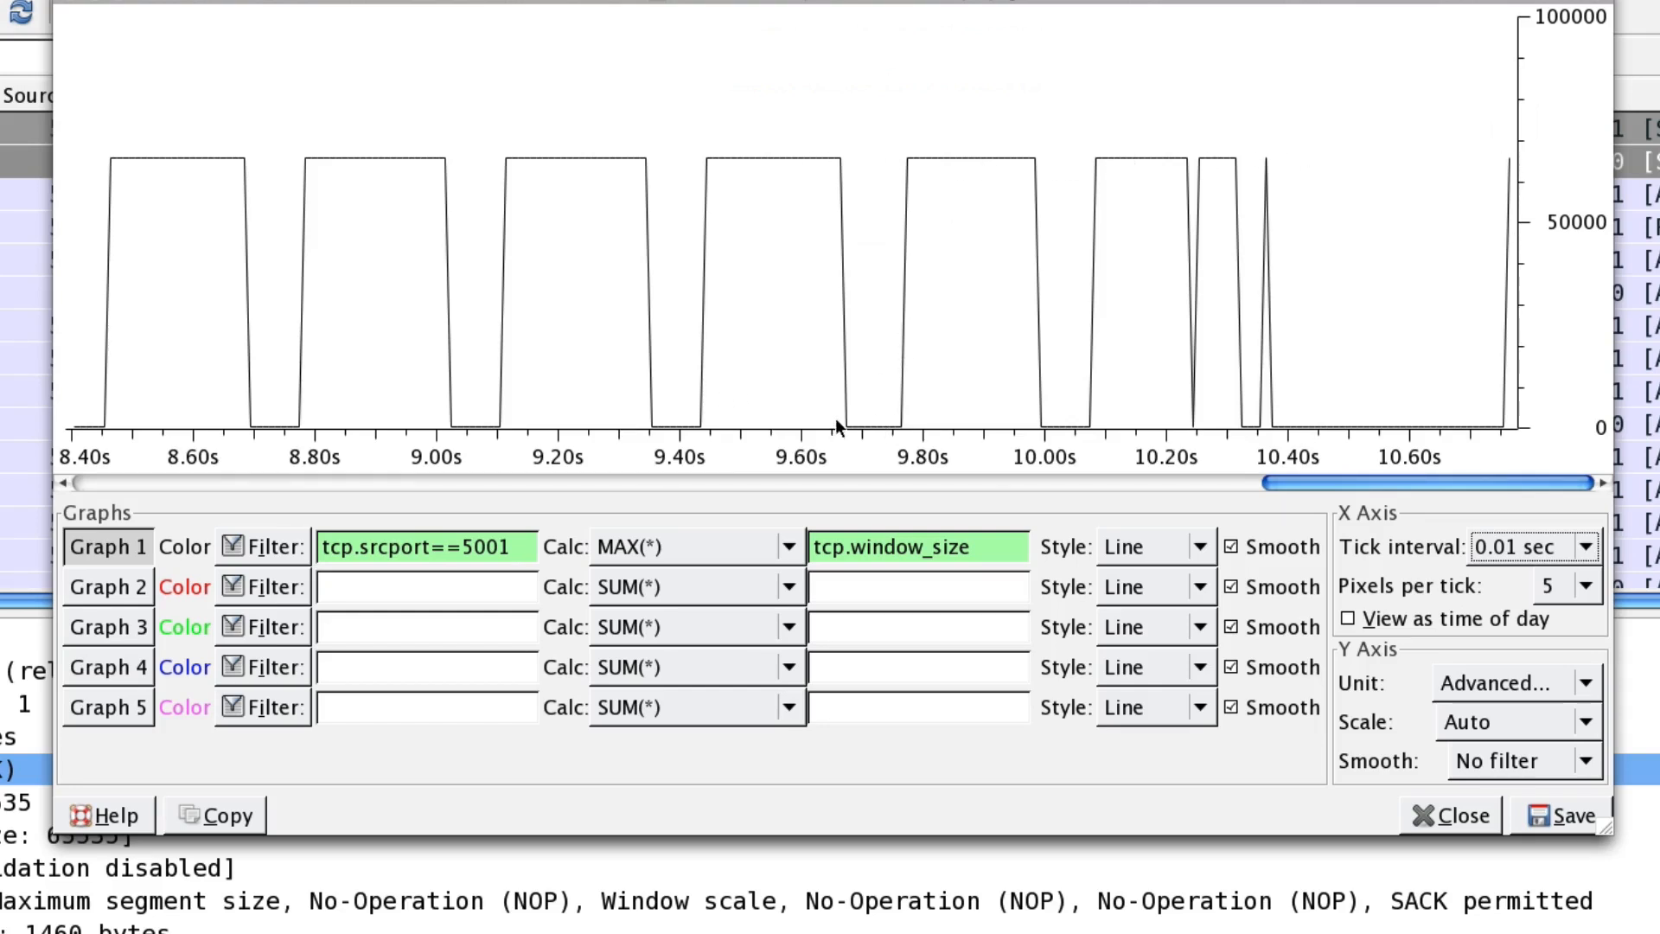
{"action": "left_click_drag", "start_coordinate": [1466, 478], "coordinate": [253, 544]}
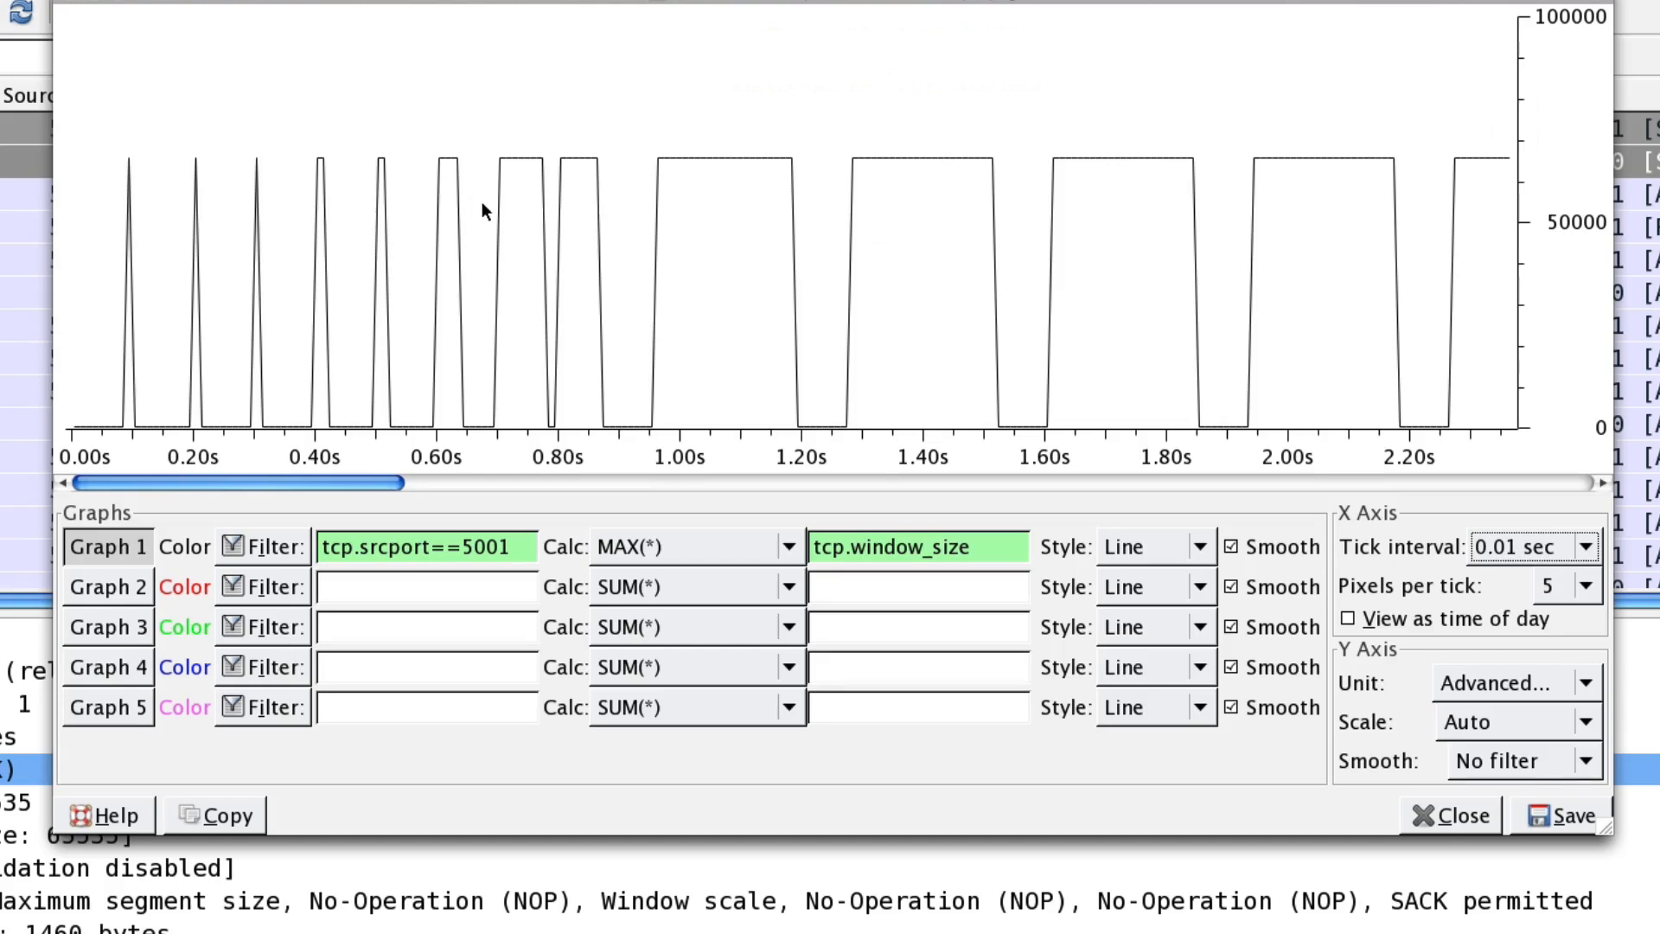
- Set Graph 2 to AVG(*) of tcp.analysis.bytes_in_flight without a filter and plot it
{"action": "left_click", "coordinate": [448, 588]}
{"action": "left_click", "coordinate": [914, 580]}
{"action": "left_click", "coordinate": [789, 587]}
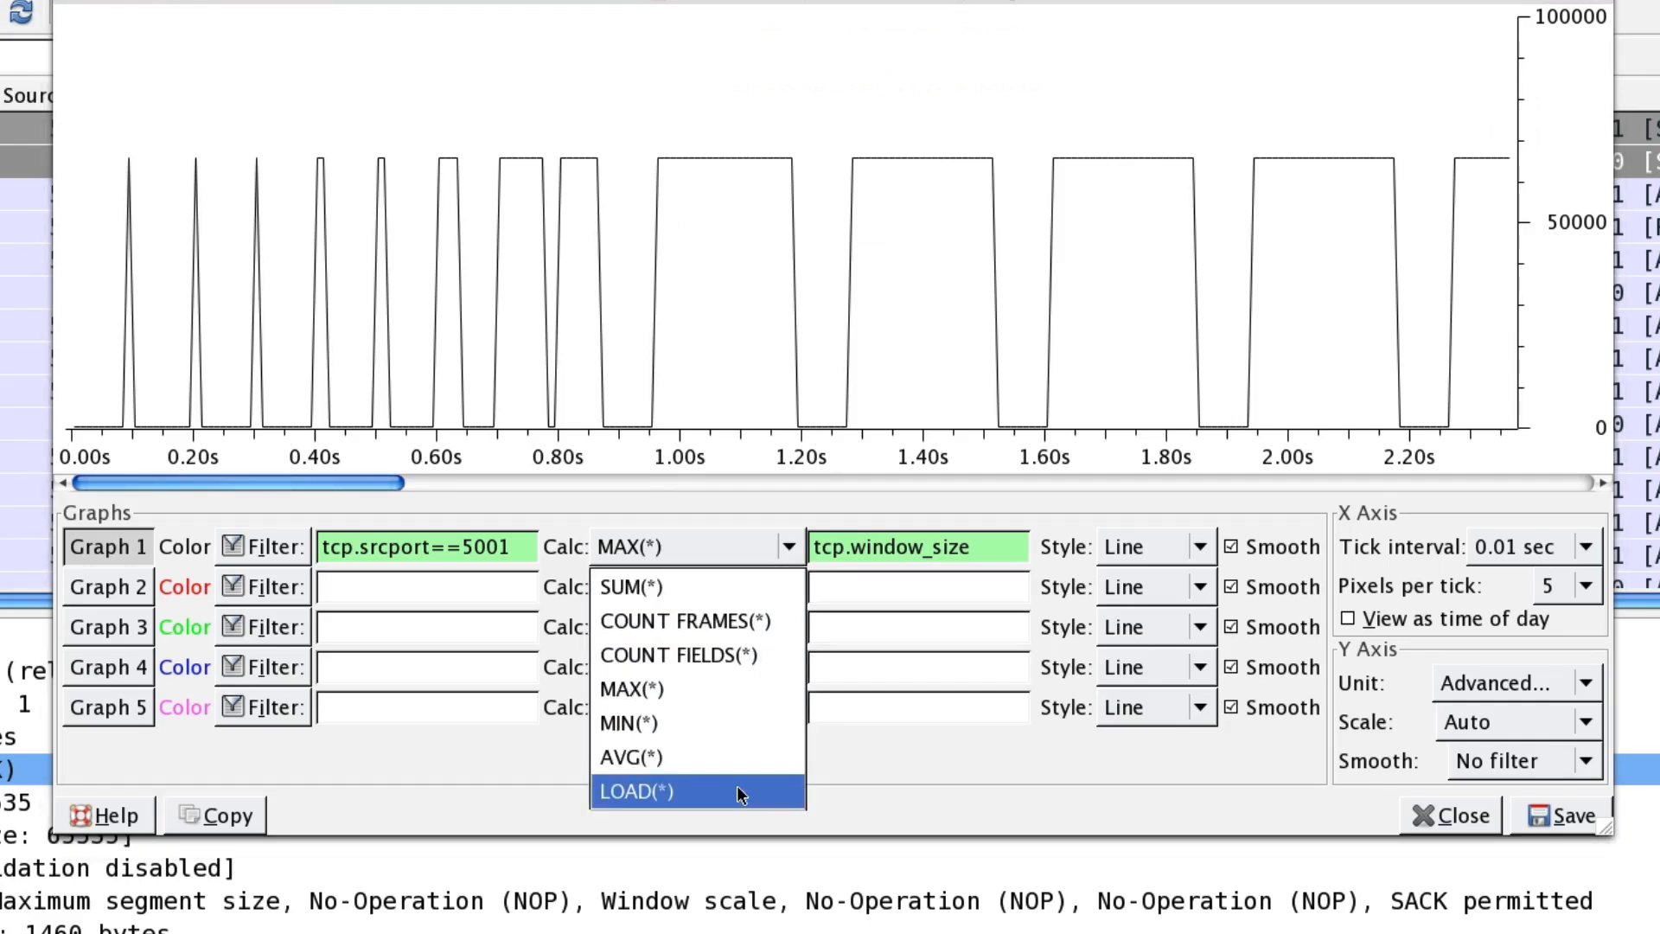
{"action": "left_click", "coordinate": [738, 761]}
{"action": "left_click", "coordinate": [863, 591]}
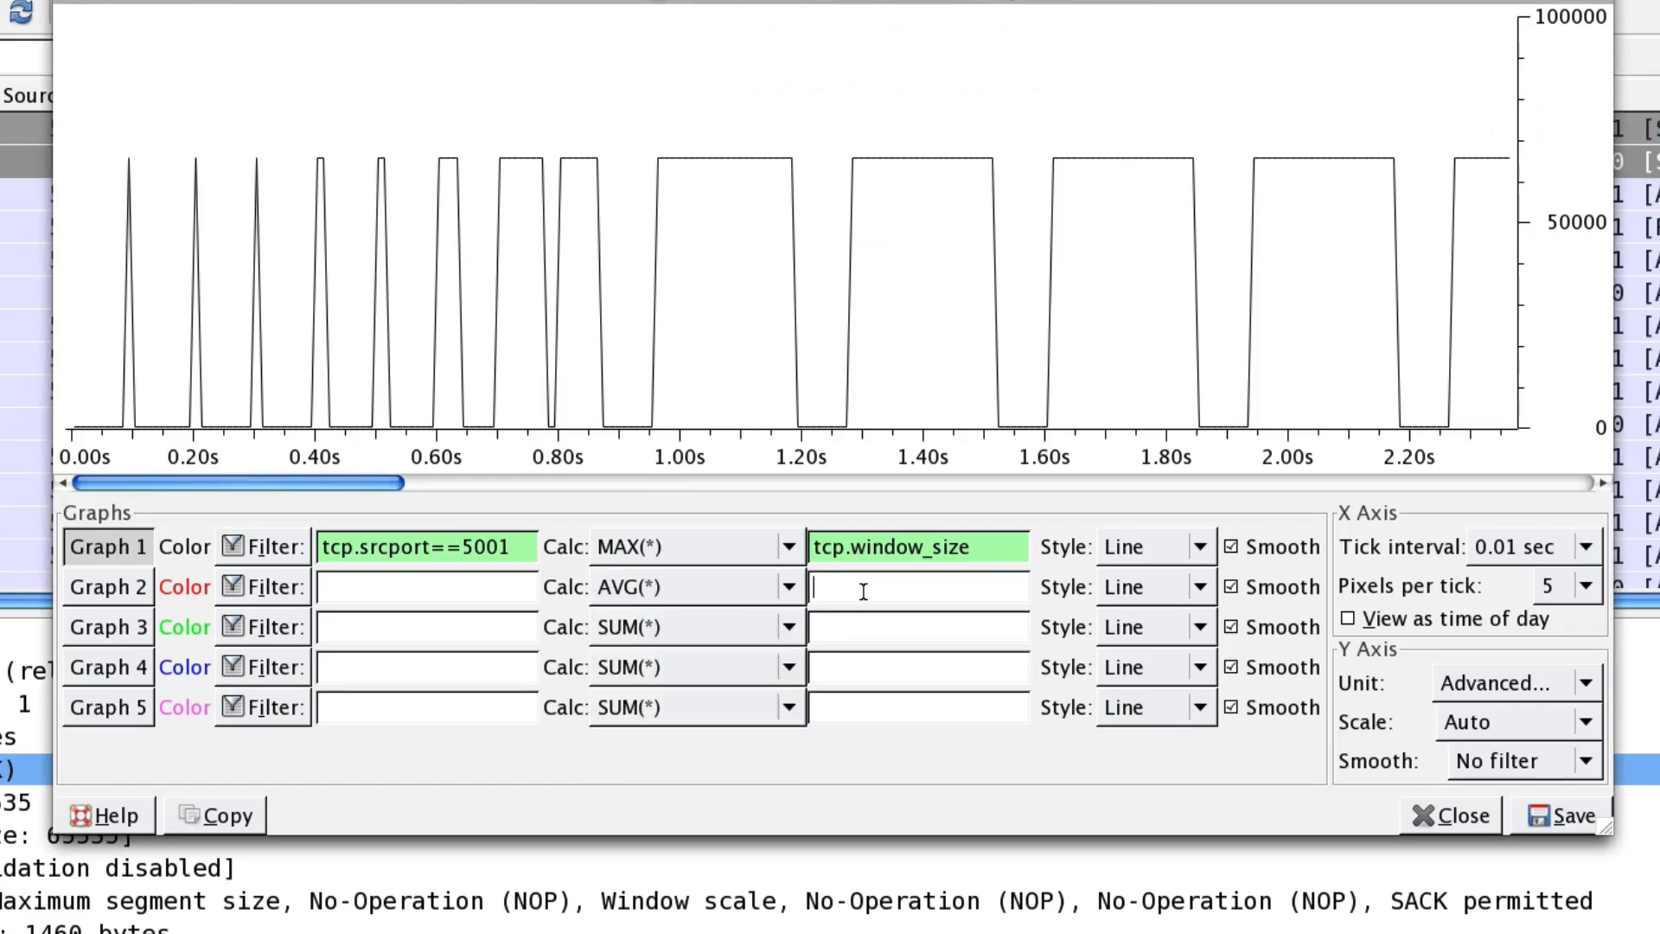
{"action": "type", "text": "tcp.analysis"}
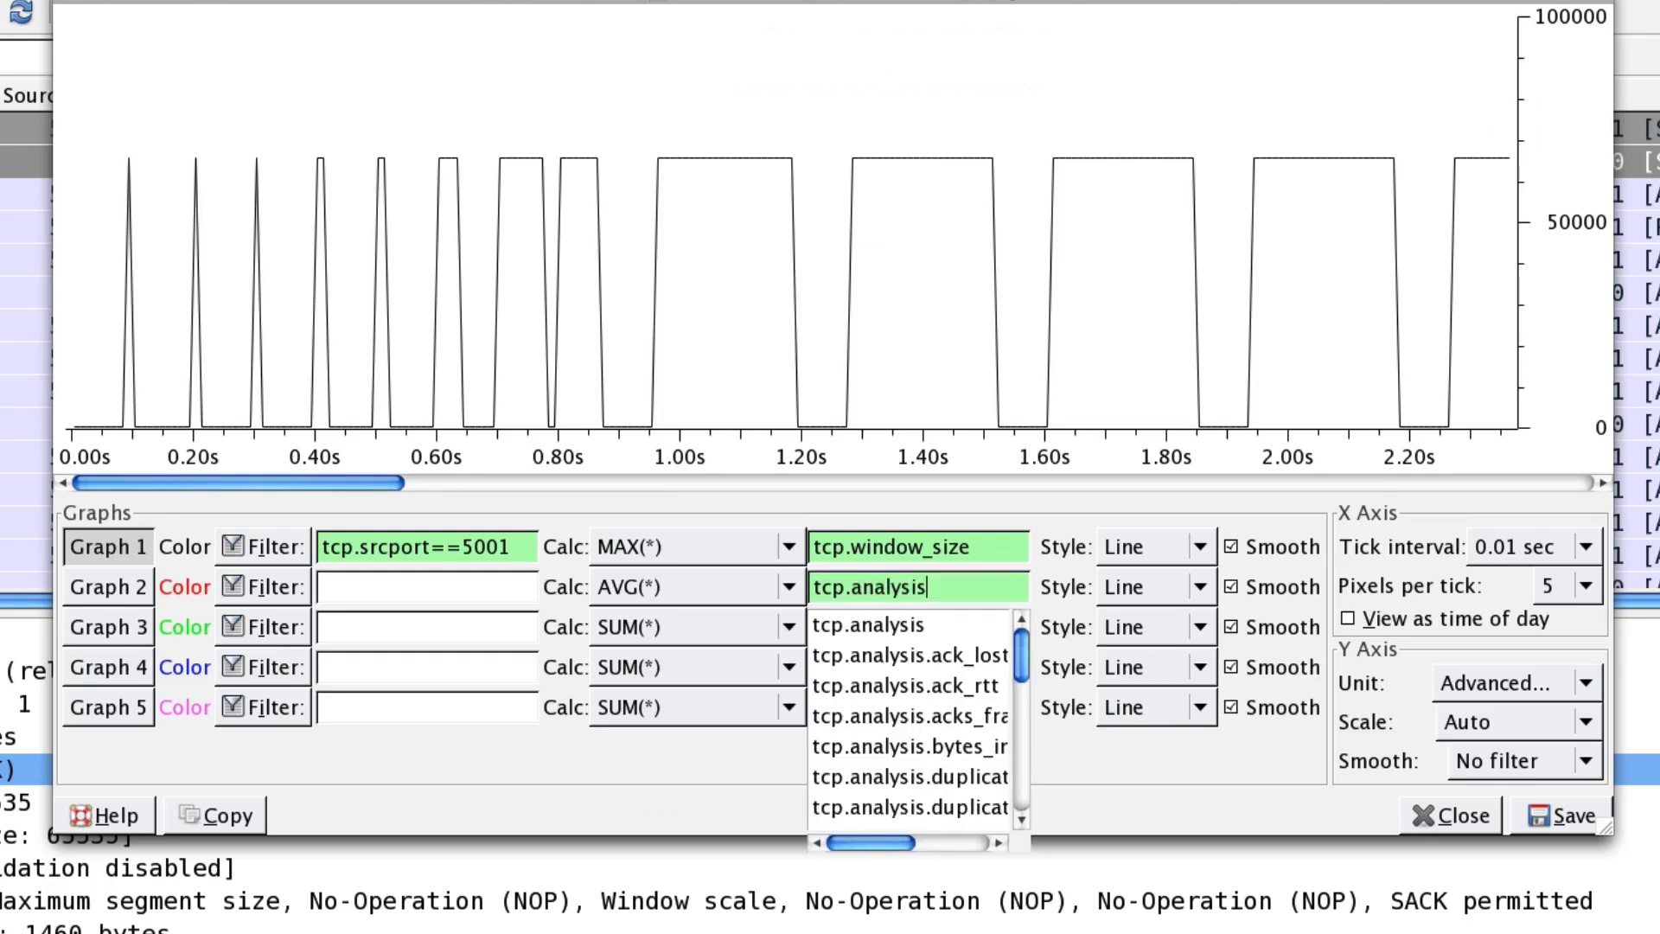
{"action": "type", "text": ".bytes_in_flight"}
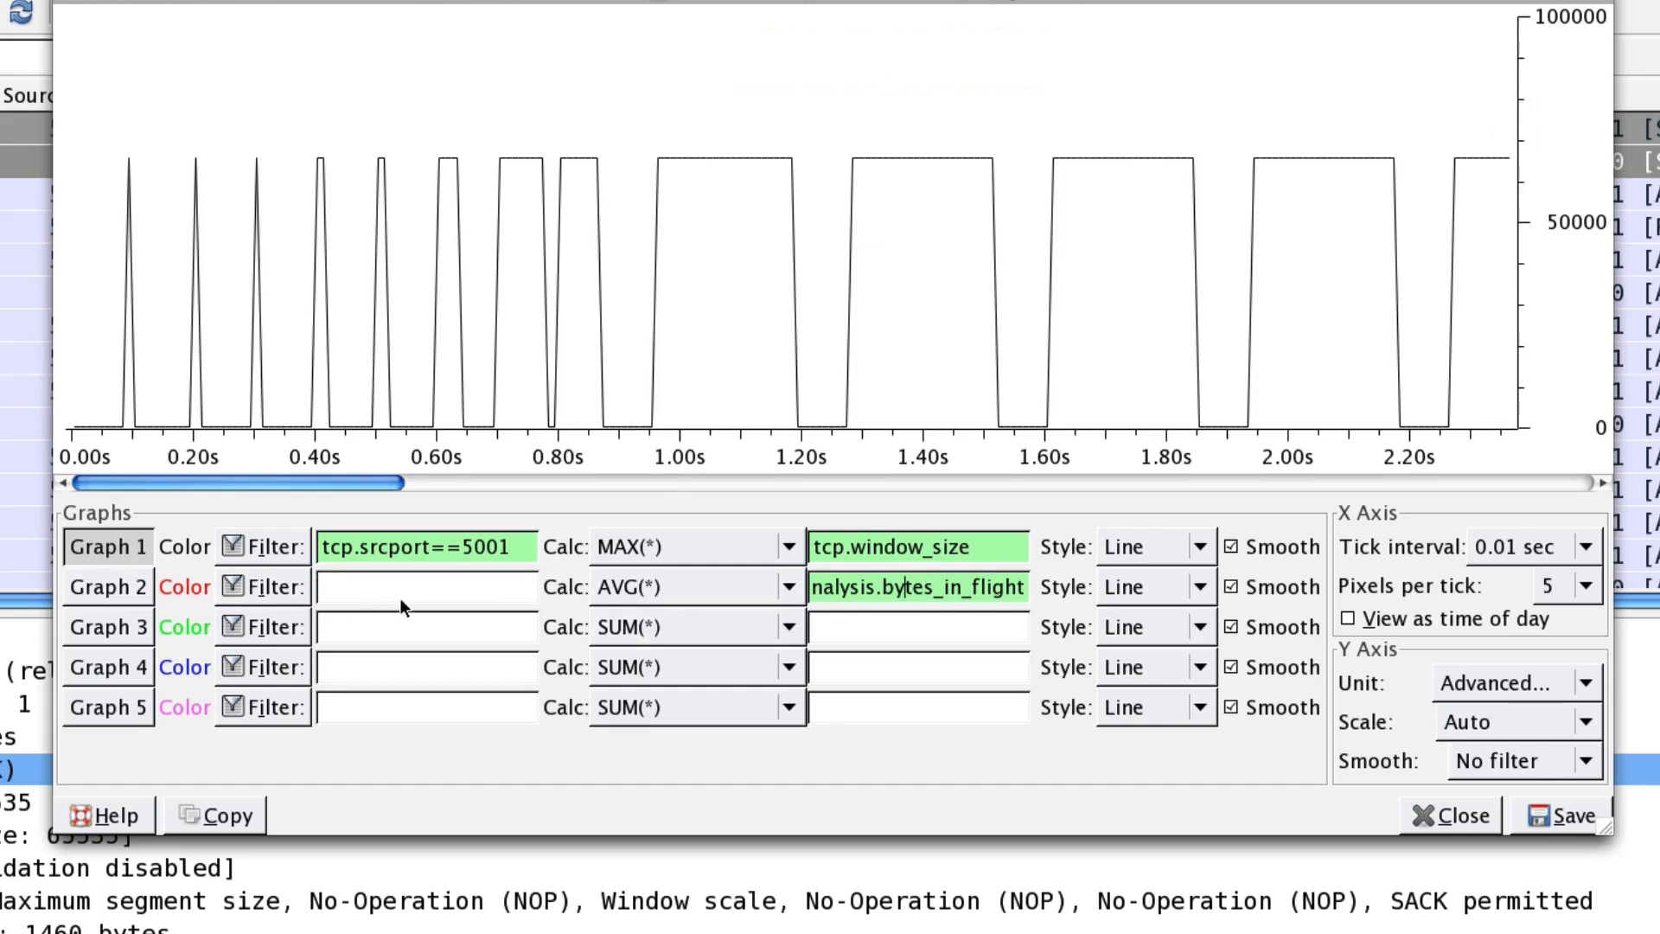
{"action": "left_click", "coordinate": [123, 591]}
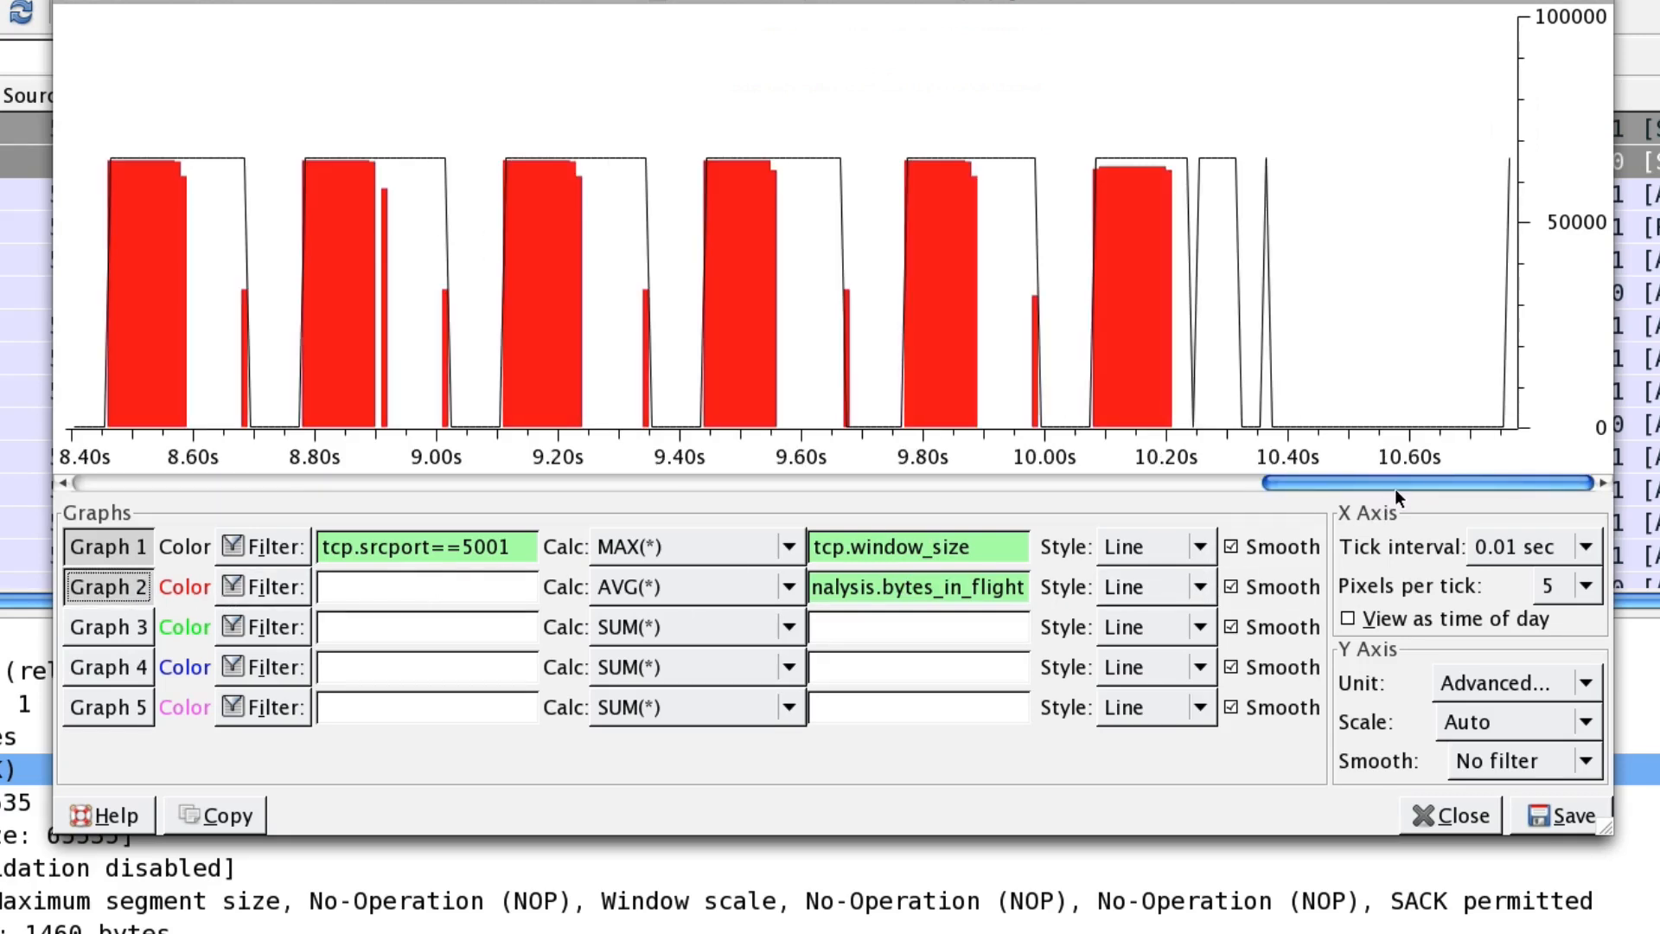
- Compare bytes in flight with the receive window along the IO Graph from 0.00 s to about 3.20 s
{"action": "left_click_drag", "start_coordinate": [1399, 480], "coordinate": [174, 525]}
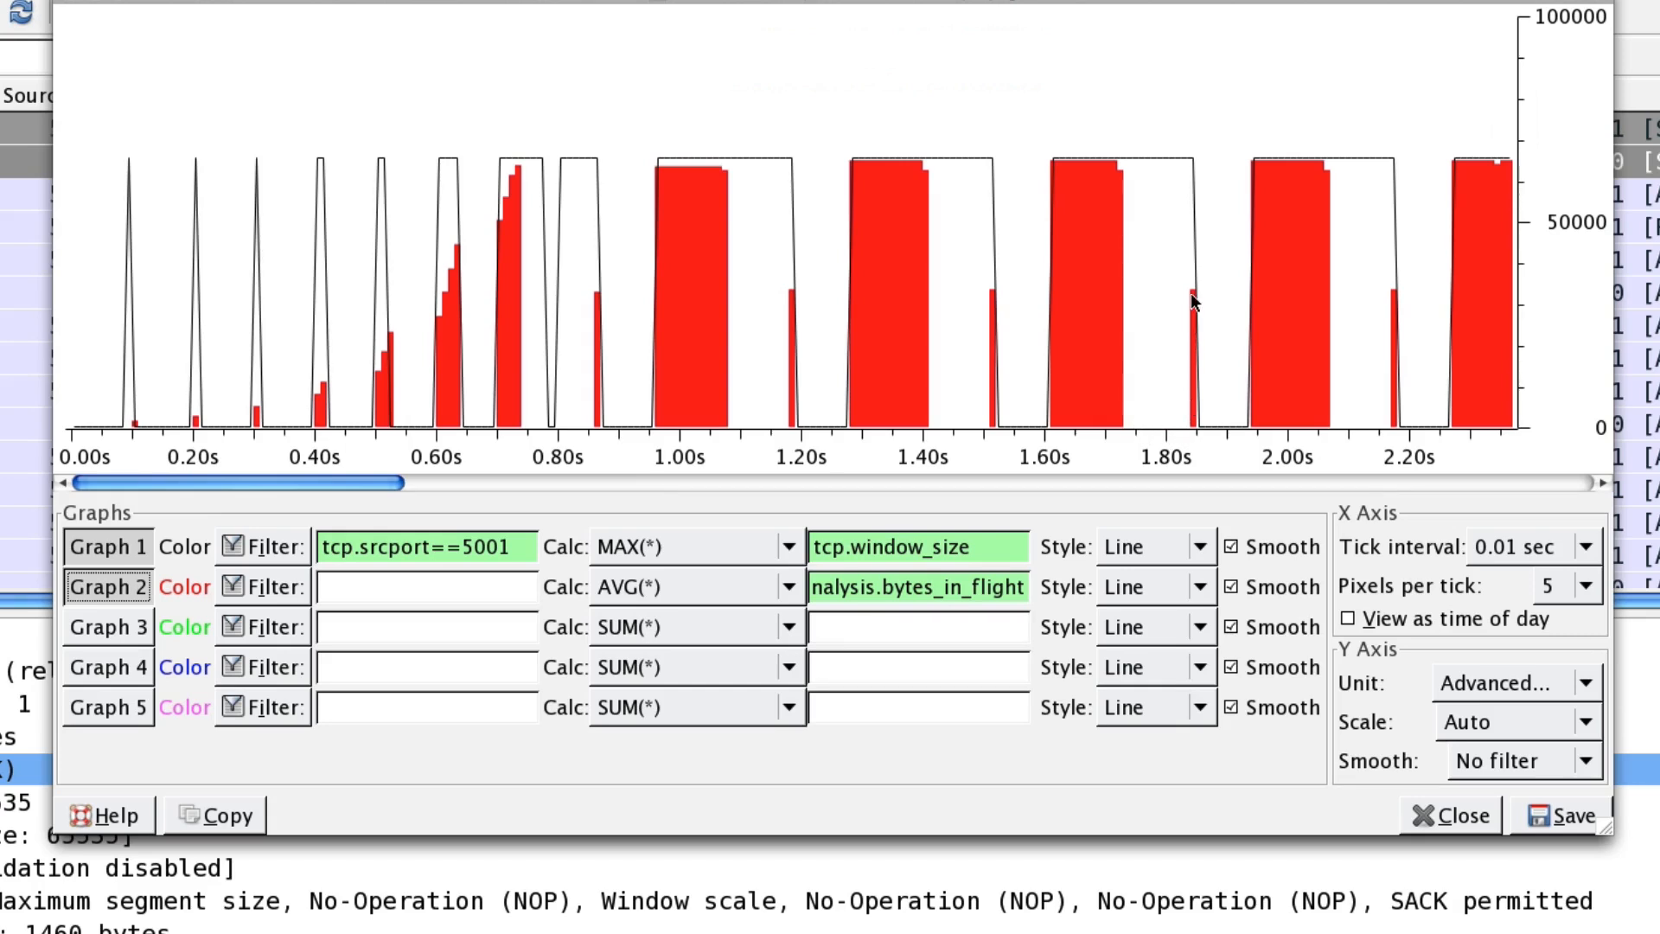
{"action": "left_click_drag", "start_coordinate": [370, 477], "coordinate": [500, 484]}
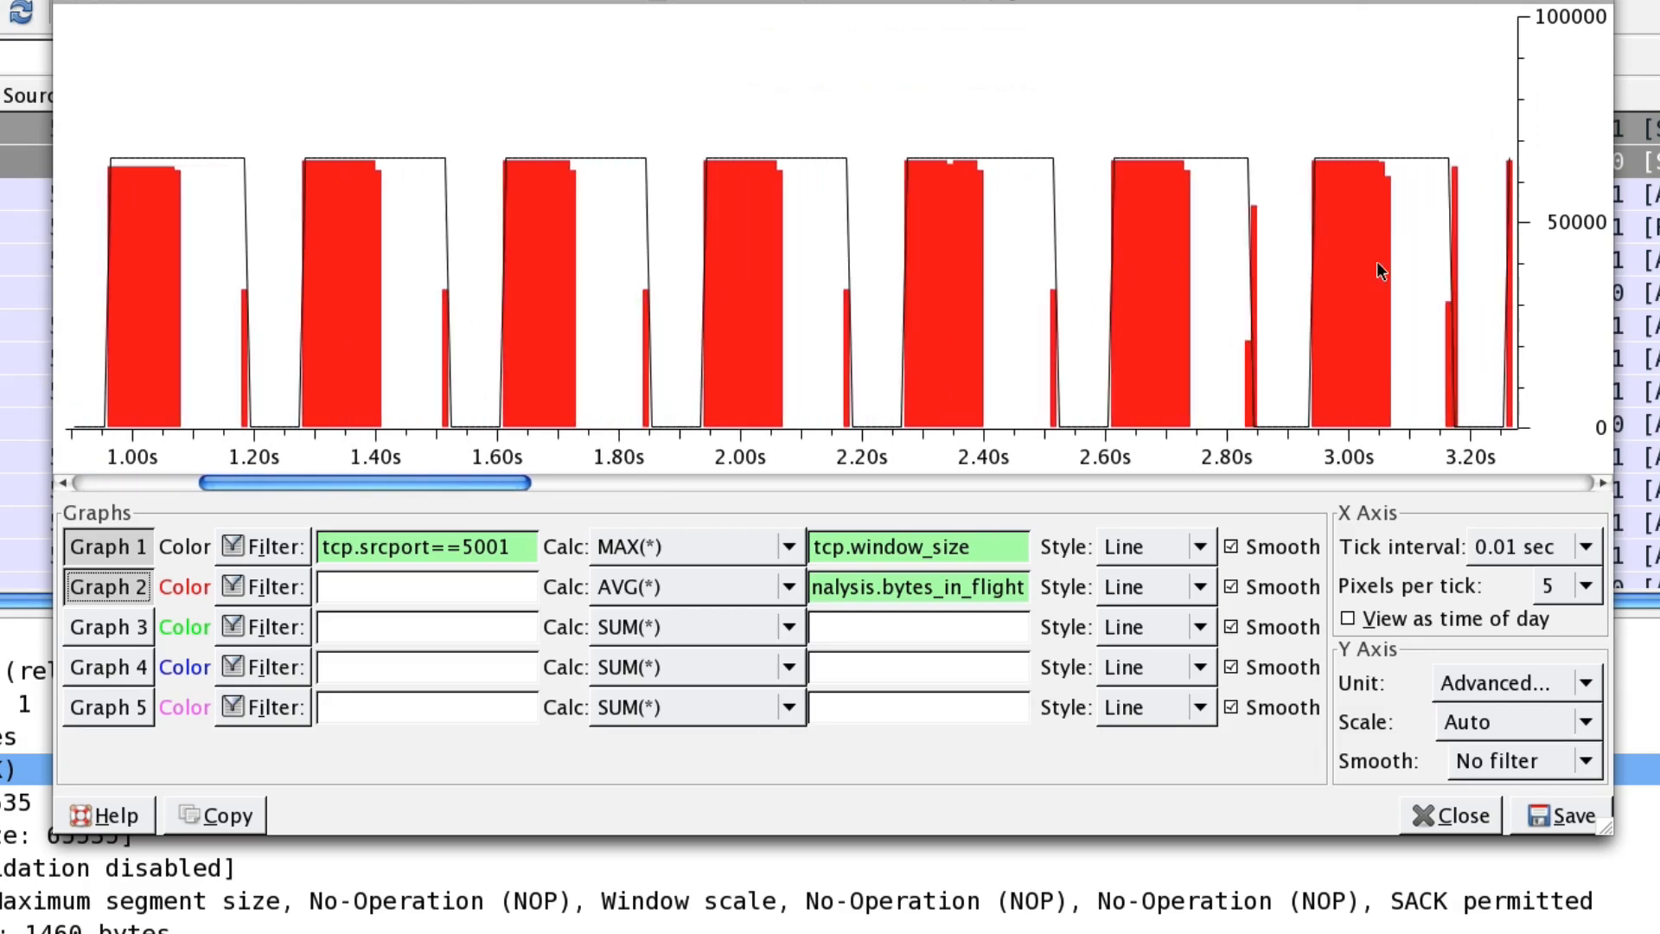
{"action": "left_click_drag", "start_coordinate": [511, 481], "coordinate": [367, 518]}
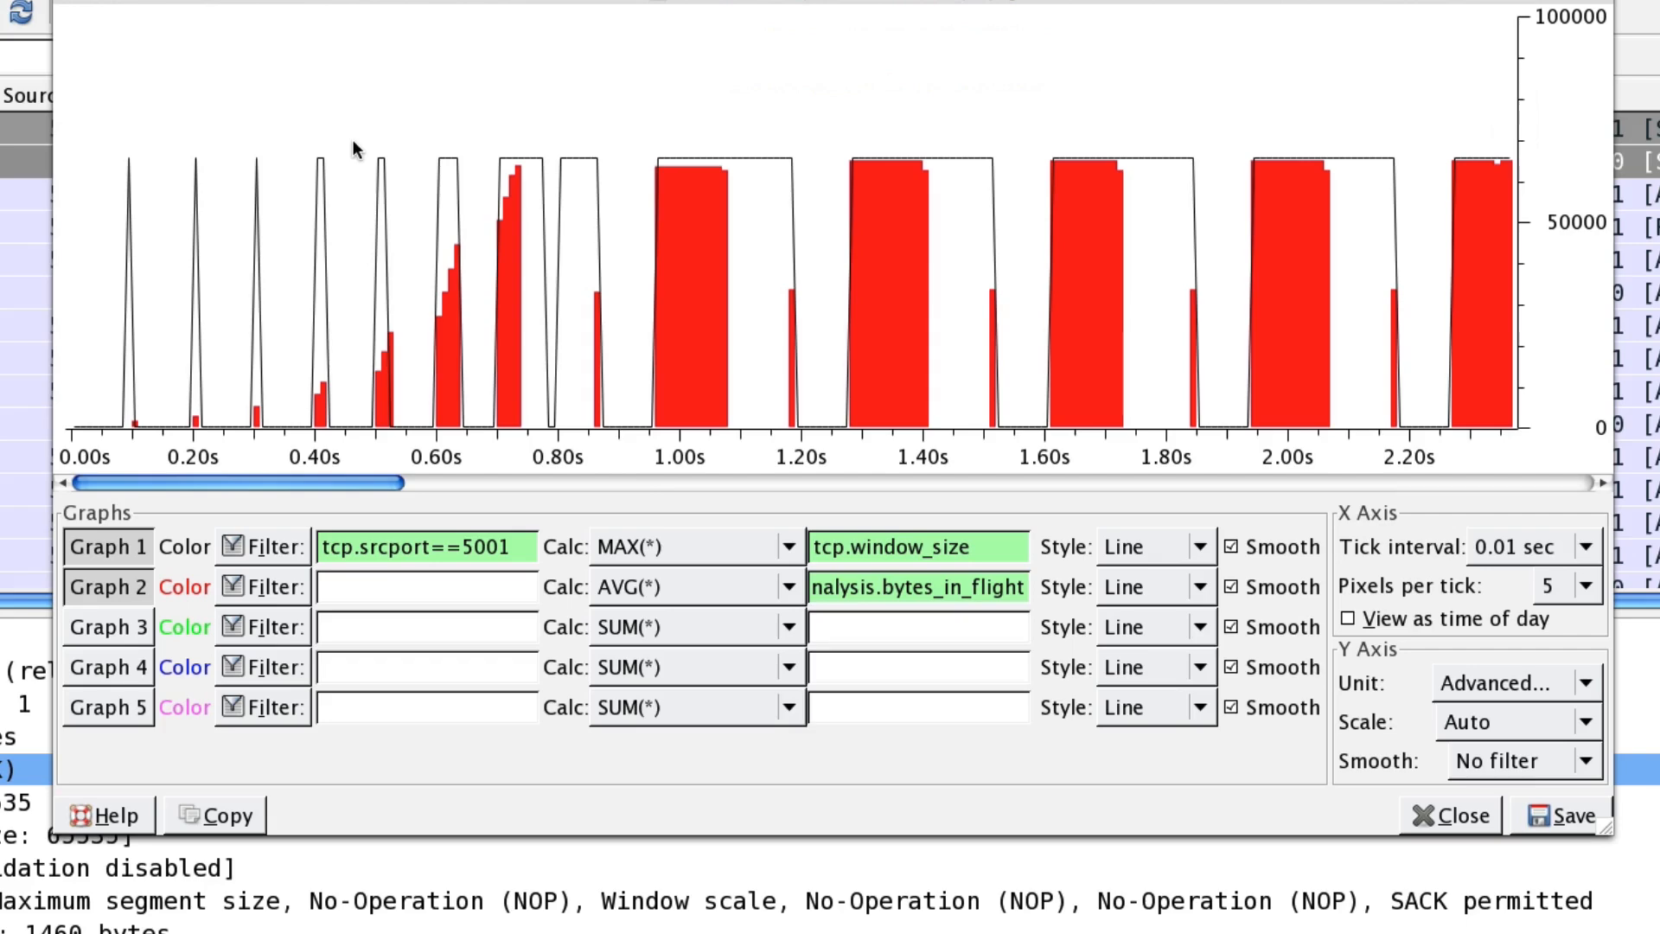
{"action": "scroll", "coordinate": [562, 874], "scroll_direction": "up", "scroll_amount": 1}
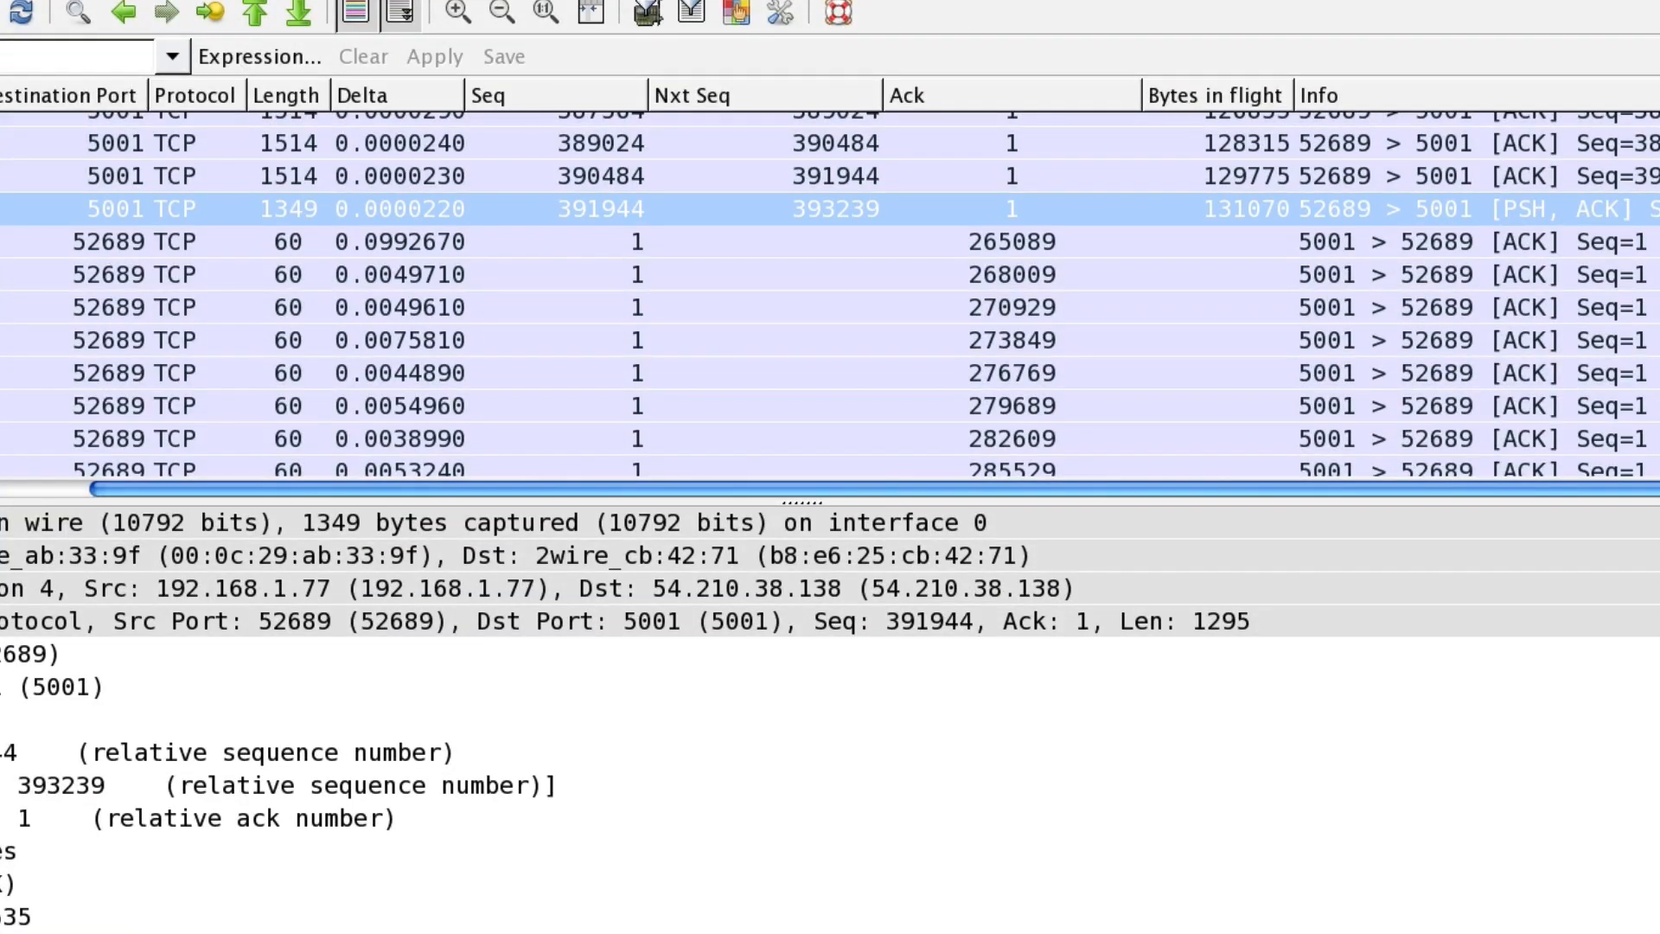
- Bring back the tcptrace graph of the sendwin-bound capture and follow the repeating bursts to the end of the transfer past 10.5 s
{"action": "left_click_drag", "start_coordinate": [1178, 933], "coordinate": [1138, 16]}
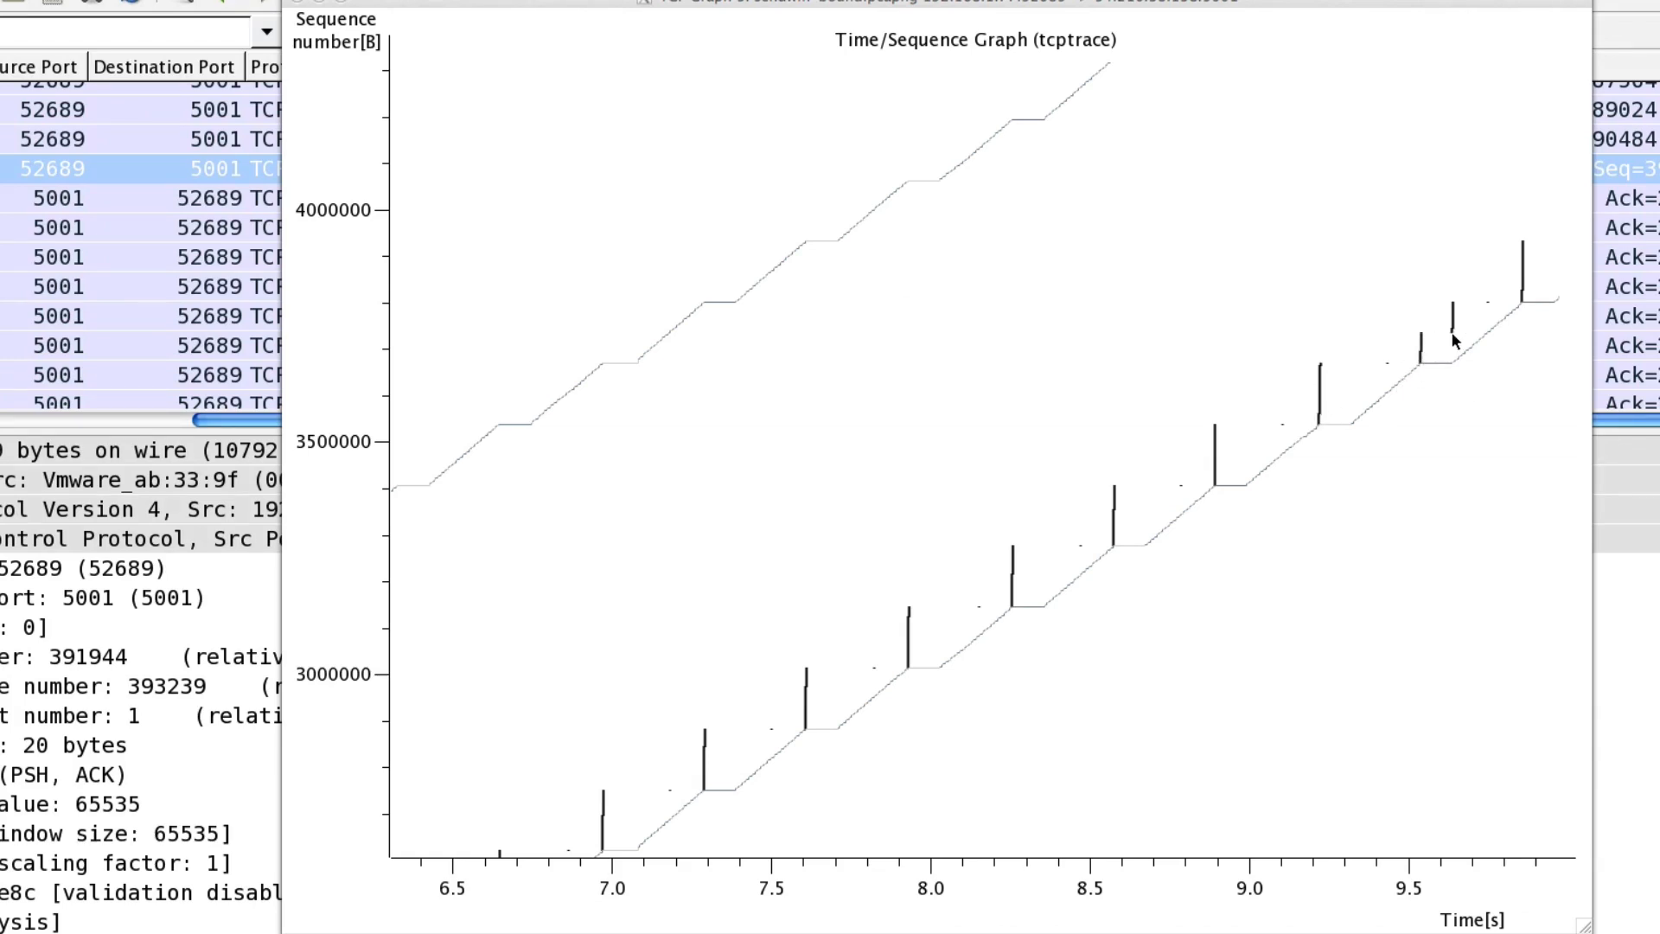
{"action": "left_click", "coordinate": [1401, 283]}
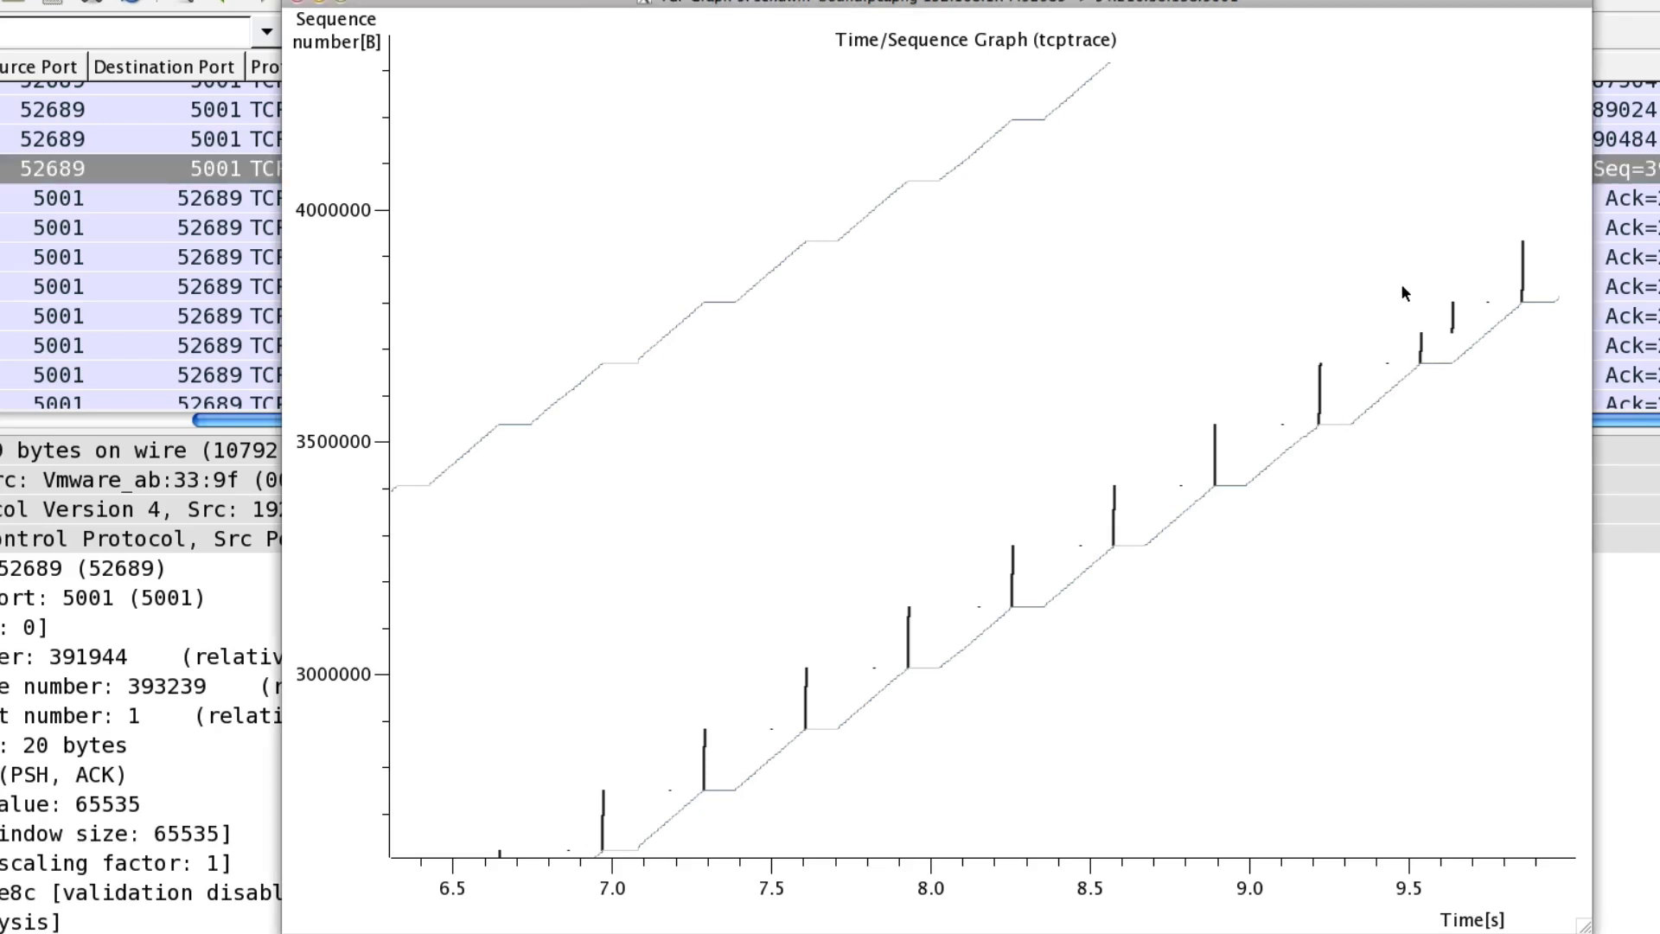
{"action": "left_click_drag", "start_coordinate": [1237, 450], "coordinate": [1445, 264]}
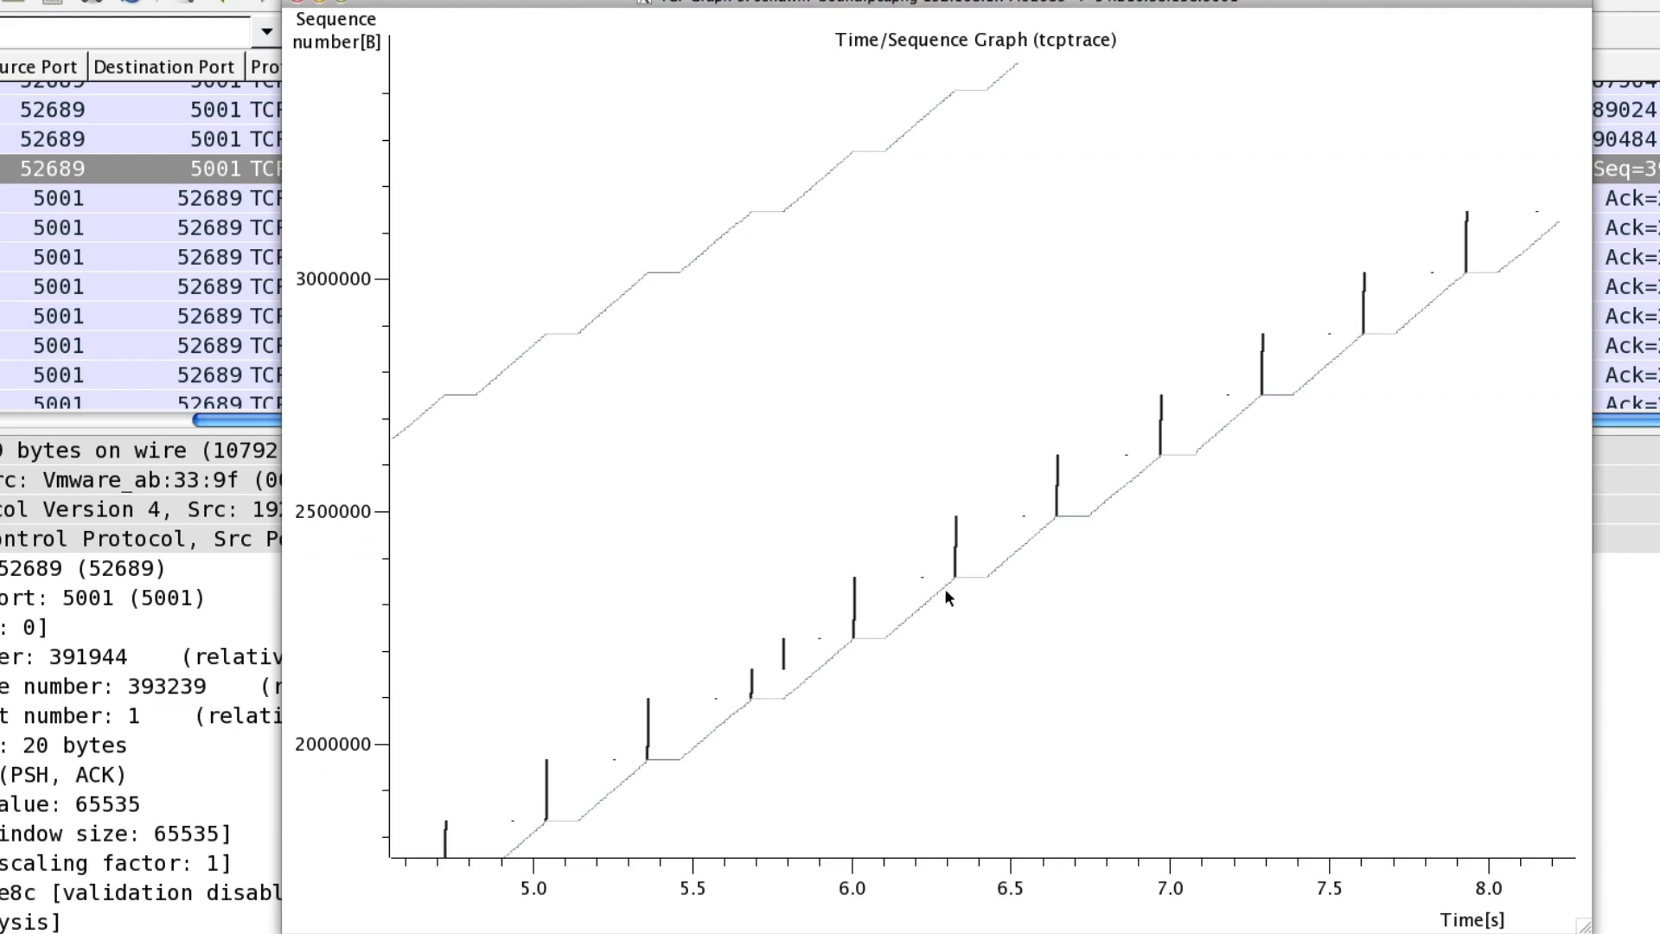
{"action": "left_click_drag", "start_coordinate": [853, 631], "coordinate": [1119, 415]}
{"action": "mouse_move", "coordinate": [848, 600]}
{"action": "left_mouse_down"}
{"action": "mouse_move", "coordinate": [1057, 468]}
{"action": "mouse_move", "coordinate": [891, 538]}
{"action": "left_mouse_up"}
{"action": "left_click_drag", "start_coordinate": [1173, 363], "coordinate": [865, 581]}
{"action": "mouse_move", "coordinate": [1190, 459]}
{"action": "left_mouse_down"}
{"action": "mouse_move", "coordinate": [1071, 401]}
{"action": "mouse_move", "coordinate": [1007, 538]}
{"action": "left_mouse_up"}
{"action": "left_click_drag", "start_coordinate": [1273, 389], "coordinate": [1051, 531]}
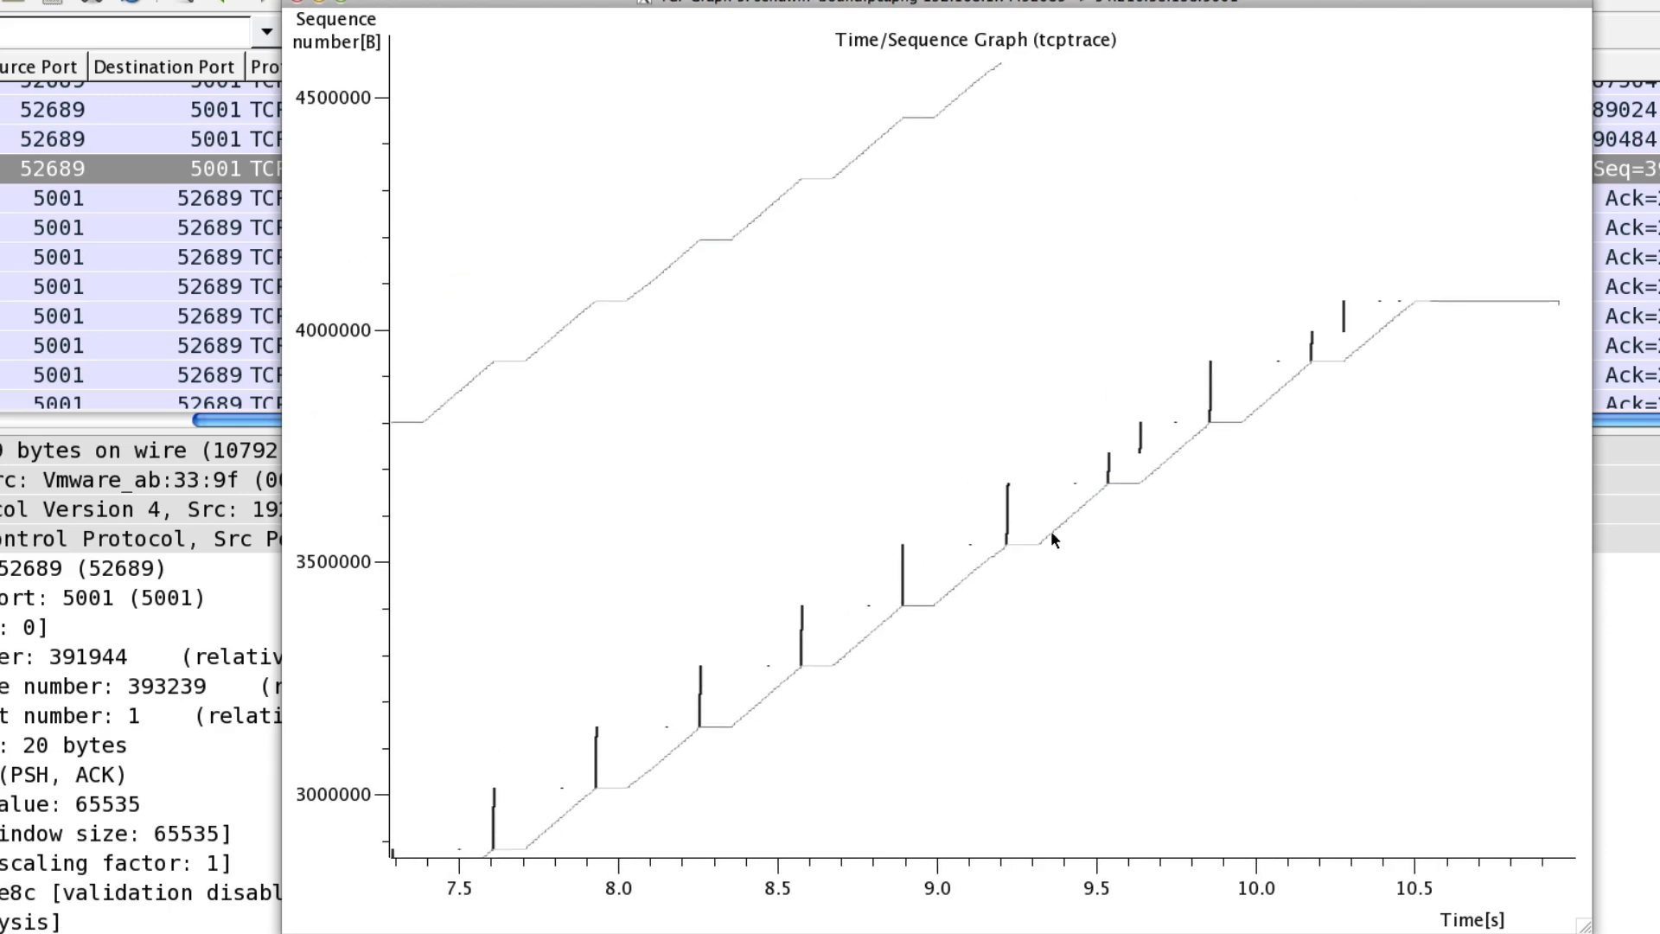
- Follow the sendwin-bound tcptrace graph back to about 2.5 s, comparing the bursts with the receive window line above
{"action": "left_click_drag", "start_coordinate": [938, 643], "coordinate": [1211, 397]}
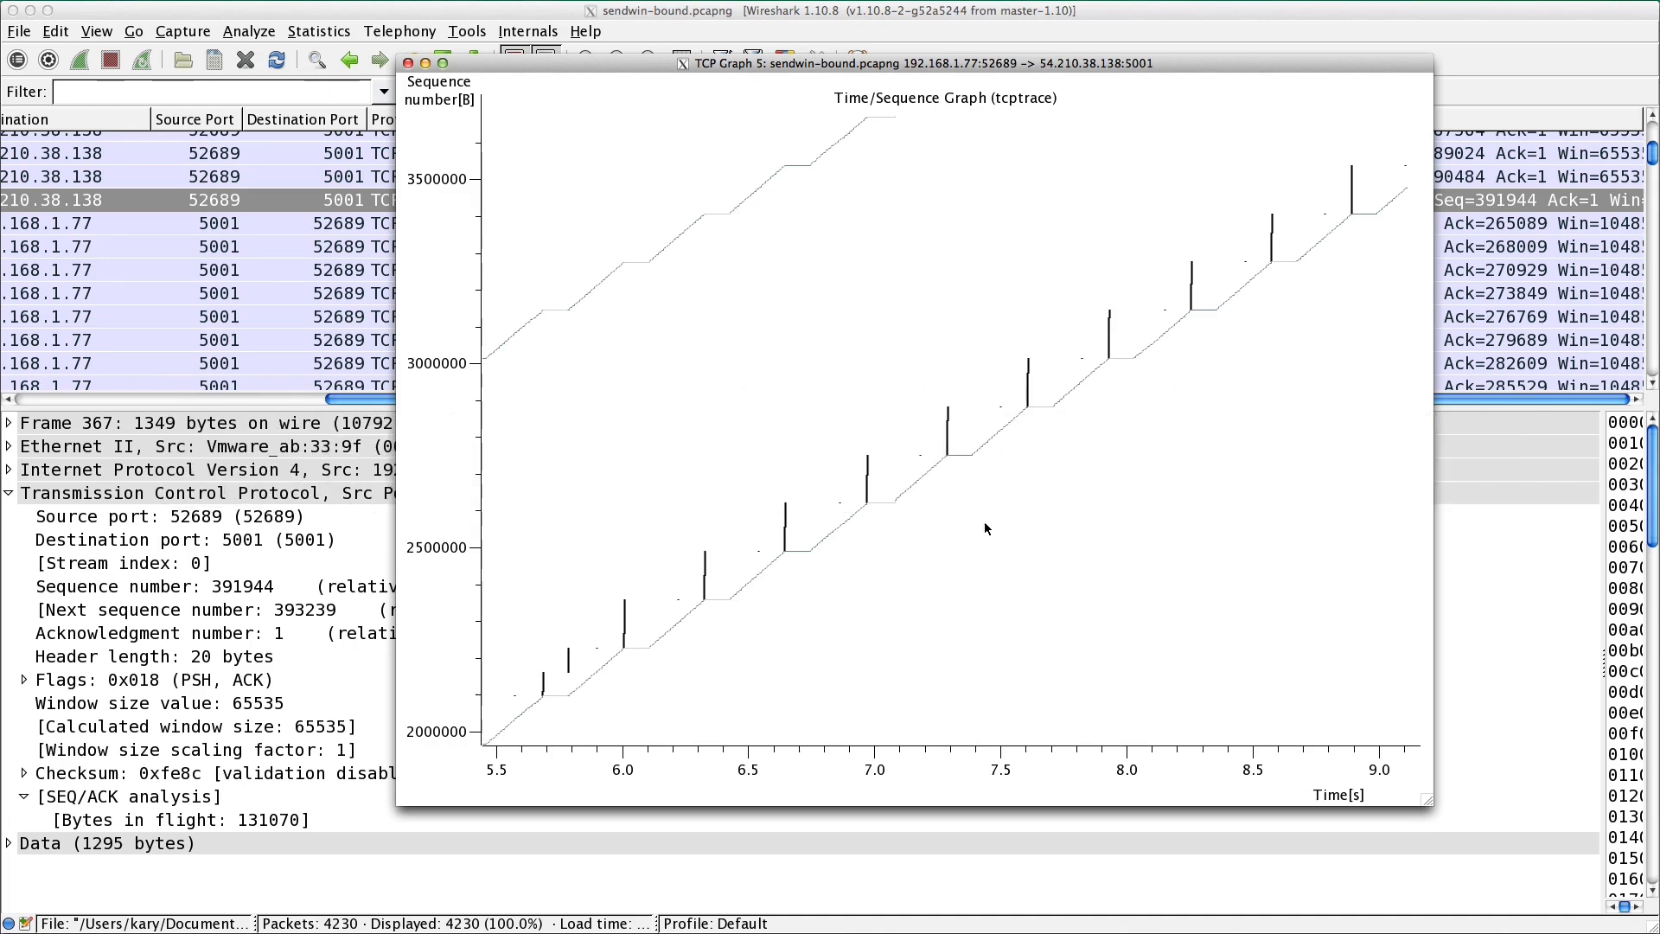
{"action": "left_click_drag", "start_coordinate": [1015, 512], "coordinate": [1123, 410]}
{"action": "left_click_drag", "start_coordinate": [919, 531], "coordinate": [1075, 448]}
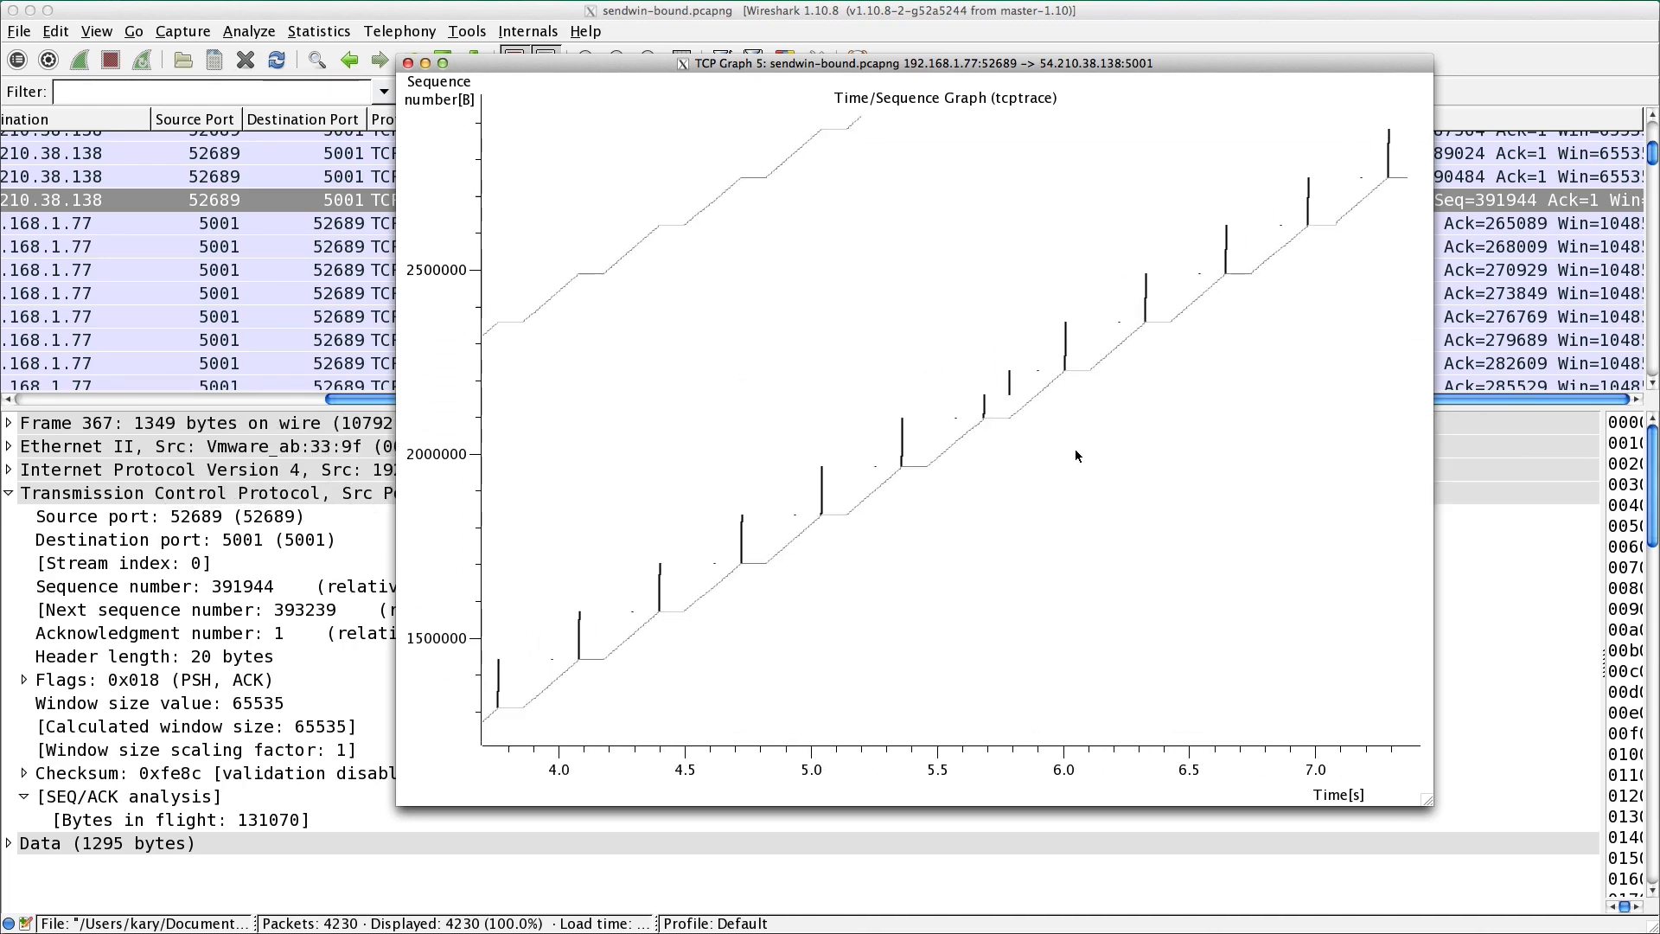
{"action": "left_click_drag", "start_coordinate": [940, 529], "coordinate": [1138, 395]}
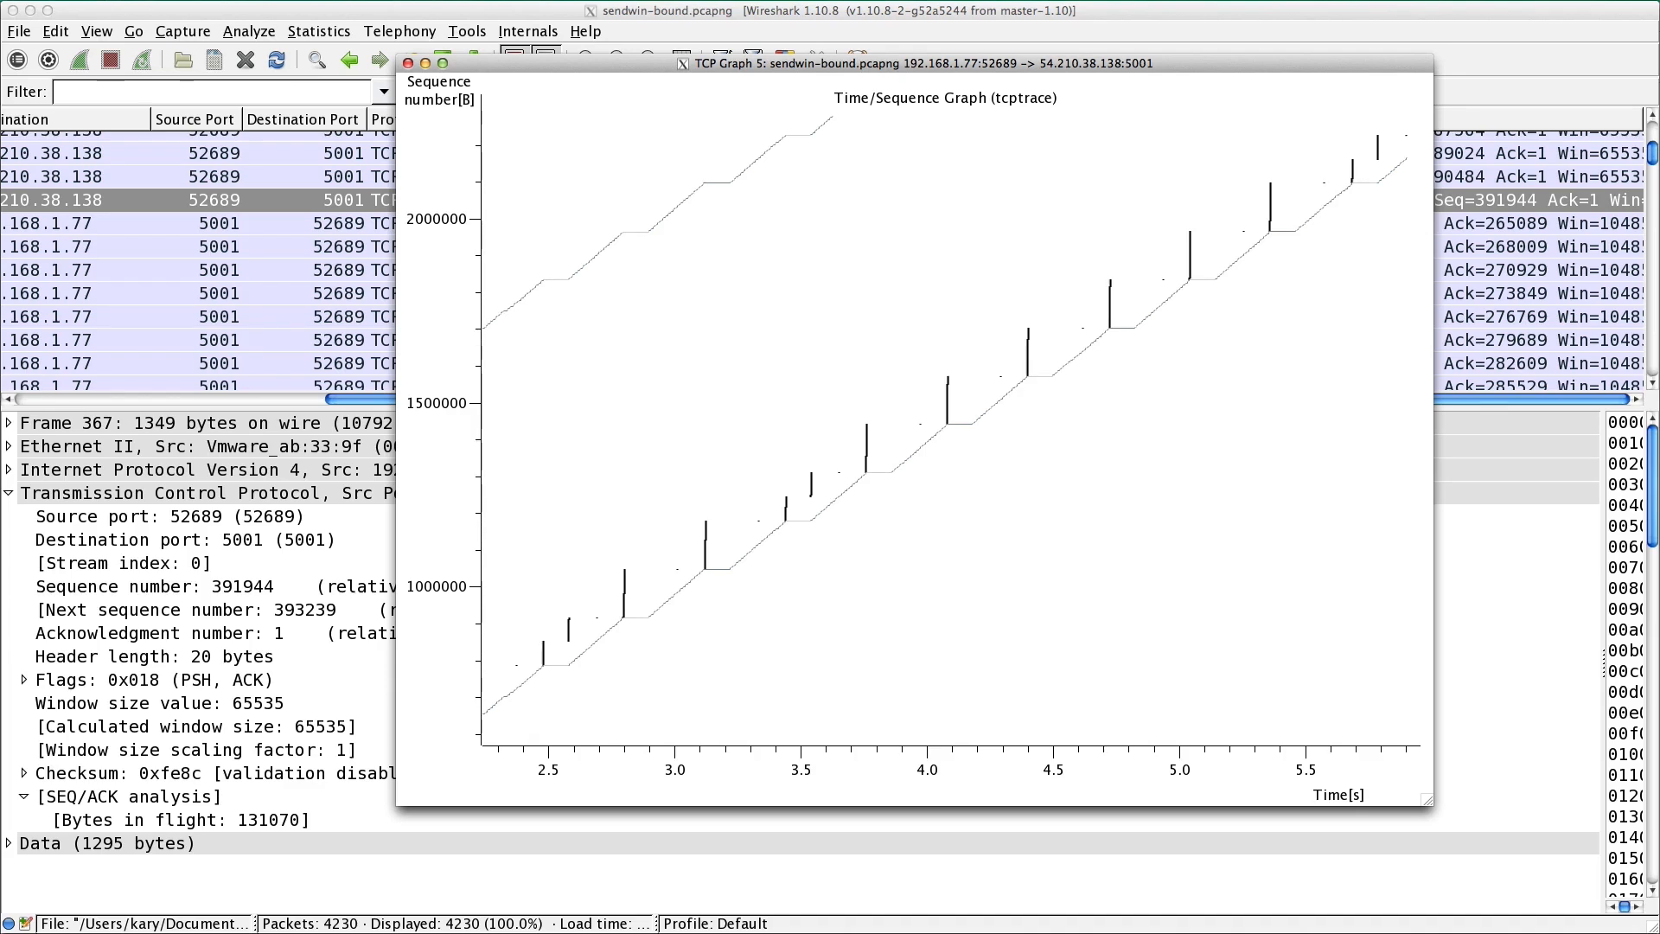
{"action": "left_click", "coordinate": [1557, 7]}
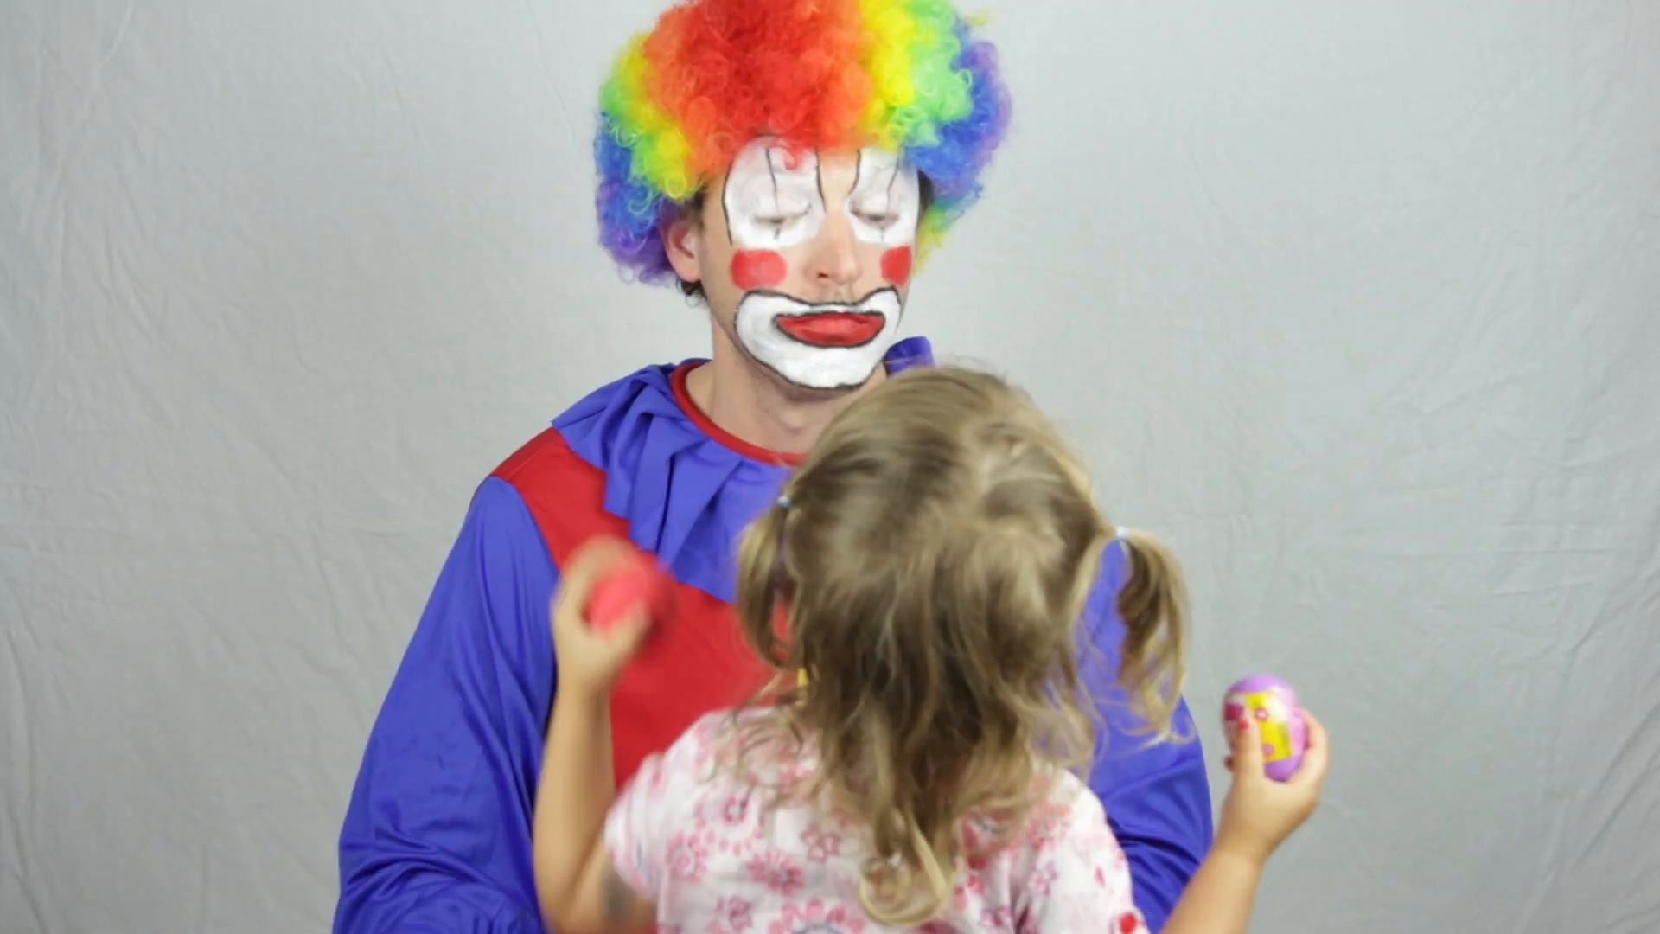